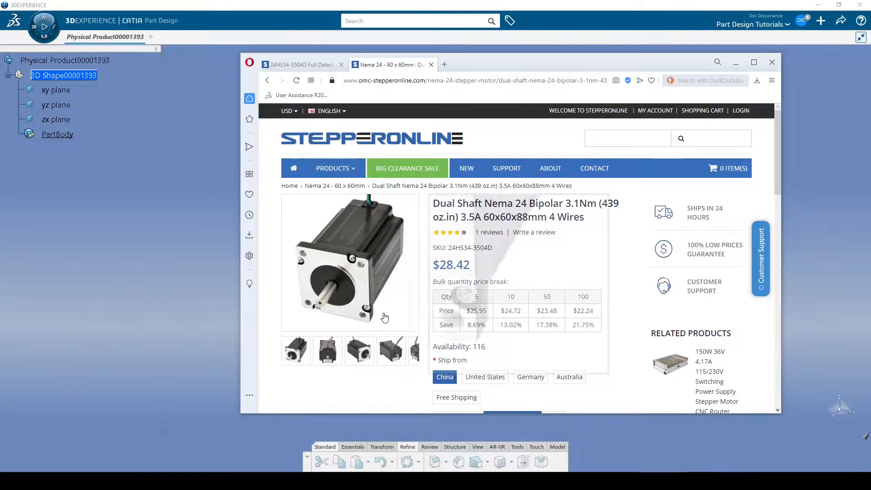
- Open the 24HS34-3504D stepper motor datasheet and examine its dimensioned views and specification table
mouse_move(363, 221)
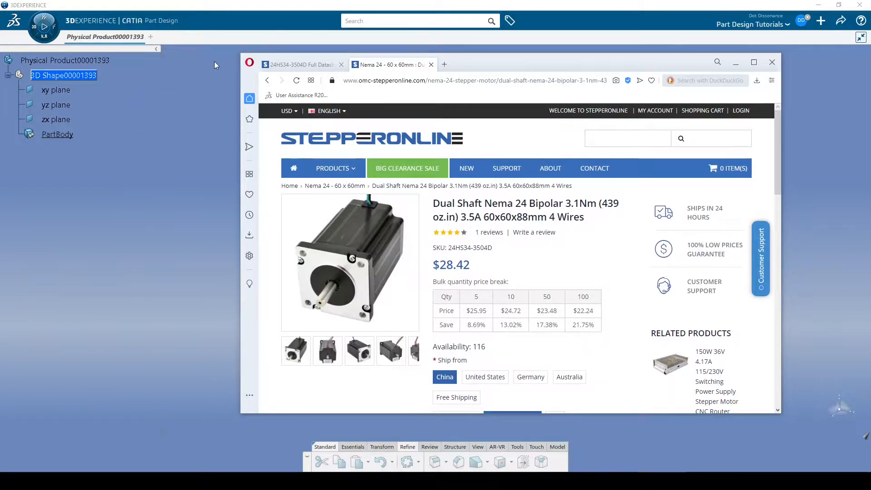
left_click(300, 66)
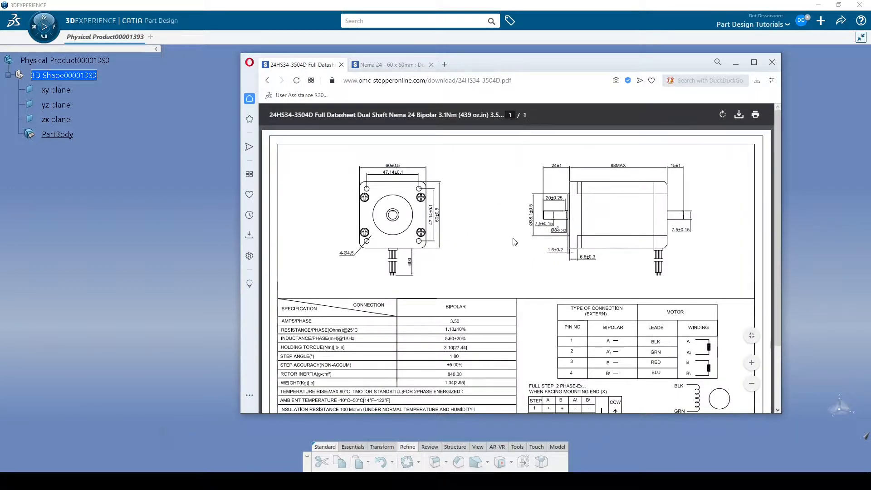
scroll(514, 242, "down", 3)
scroll(514, 241, "up", 3)
scroll(511, 225, "down", 1)
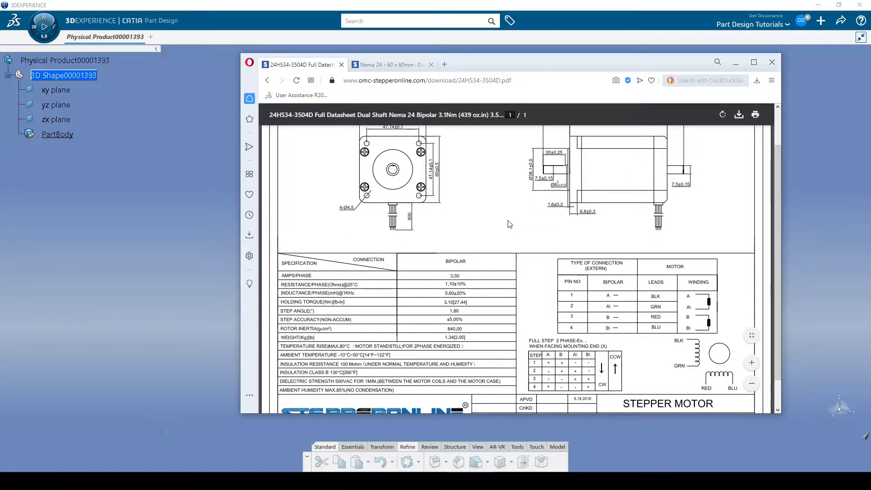
scroll(510, 224, "up", 1)
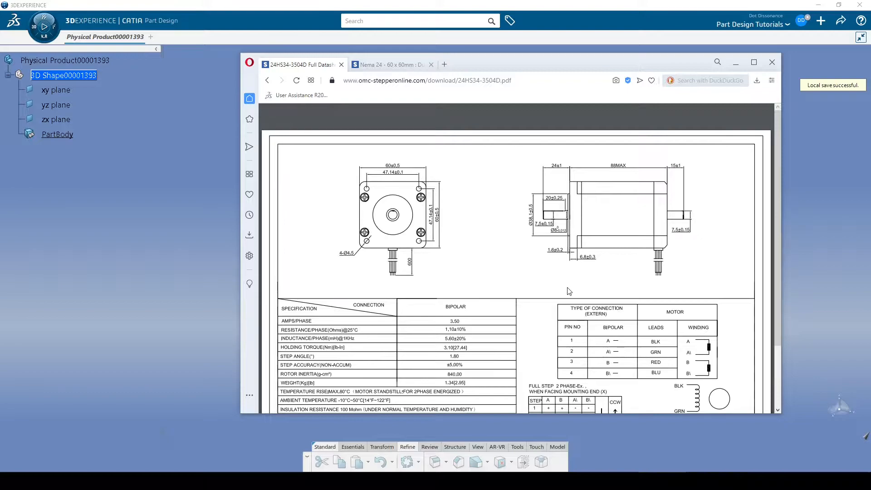
- Enlarge the motor's product photo and compare its front flange and body with the datasheet drawings
left_click(391, 65)
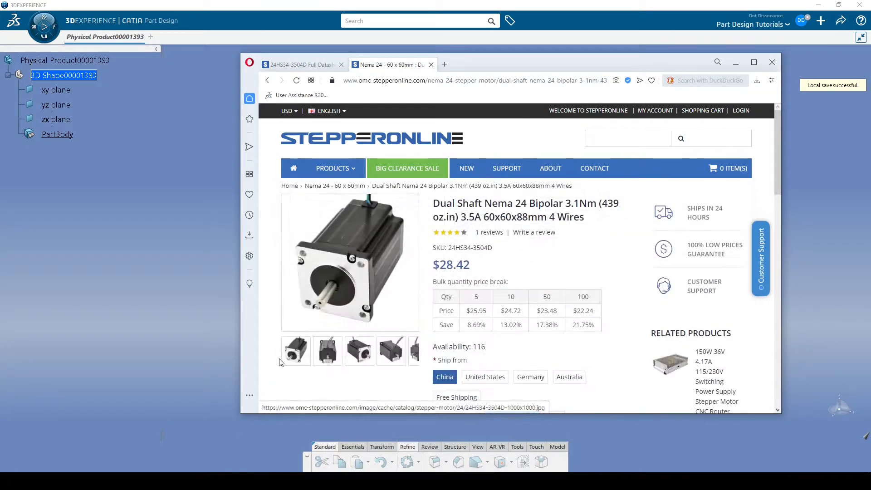
left_click(355, 273)
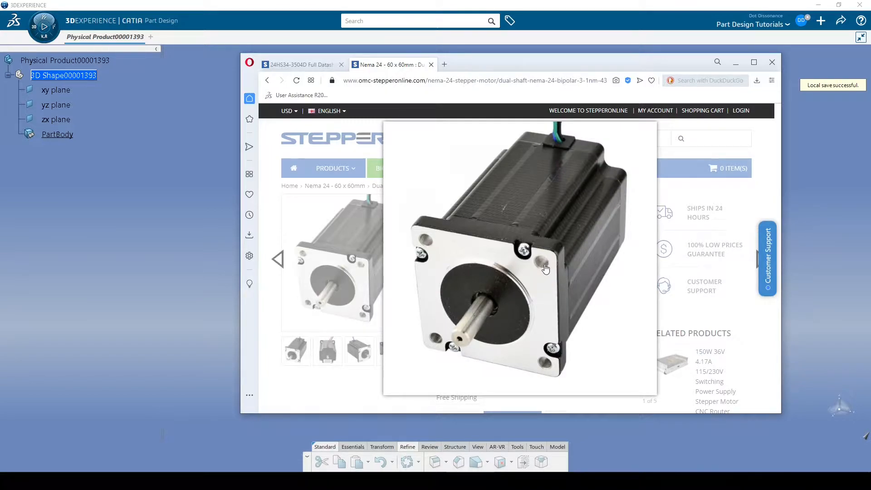
key("ctrl+Tab")
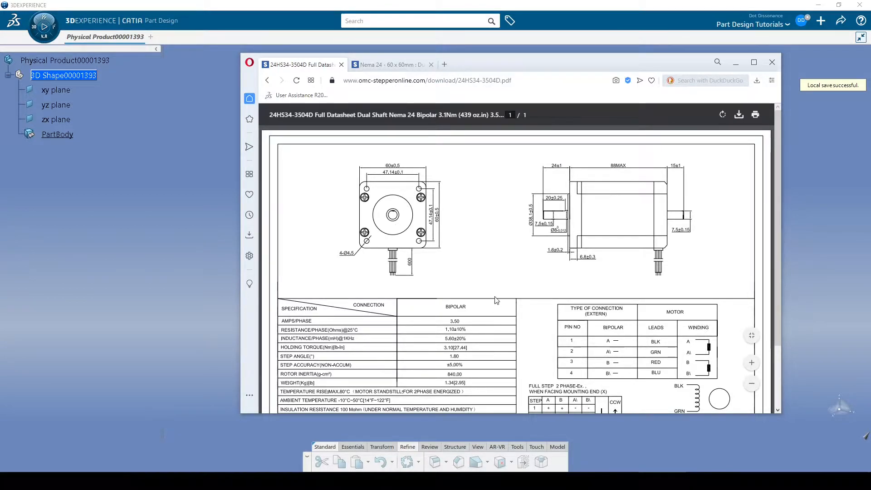
scroll(521, 295, "down", 3)
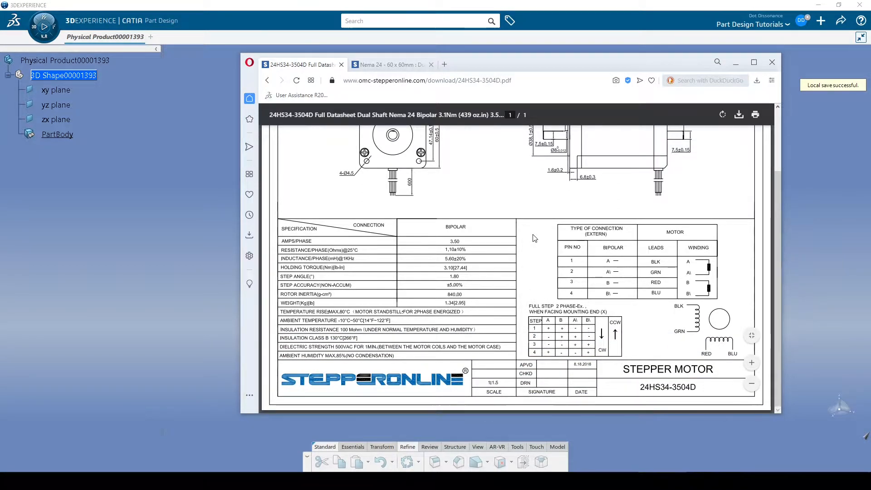
scroll(522, 241, "up", 3)
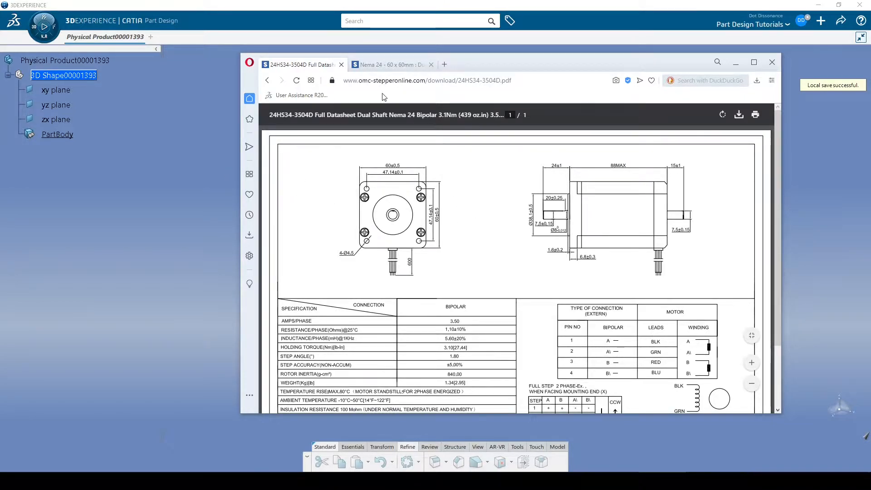
left_click(399, 65)
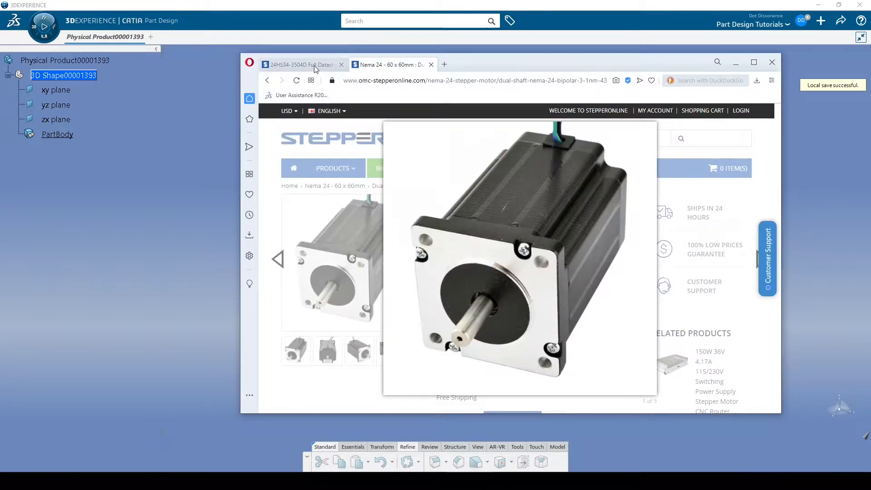
left_click(312, 64)
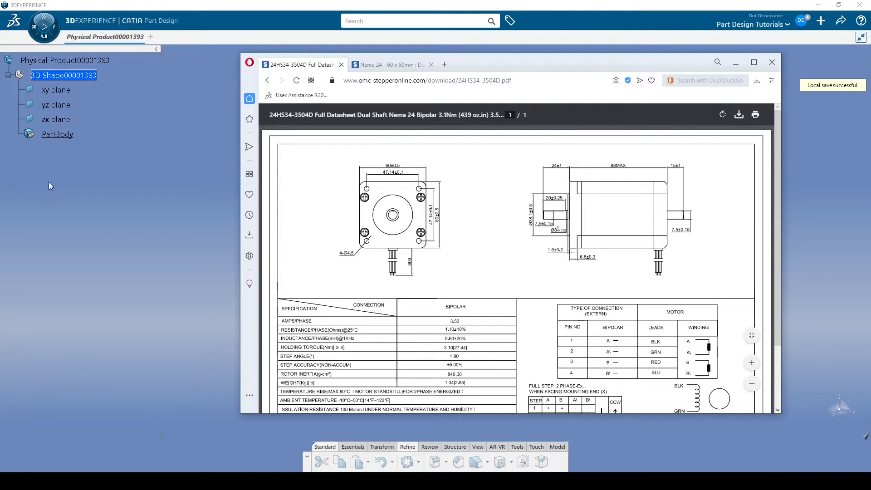
- Switch to CATIA and sketch a centered rectangle about 88 mm wide and 80 mm high on the yz plane, centred on the origin
left_click(124, 192)
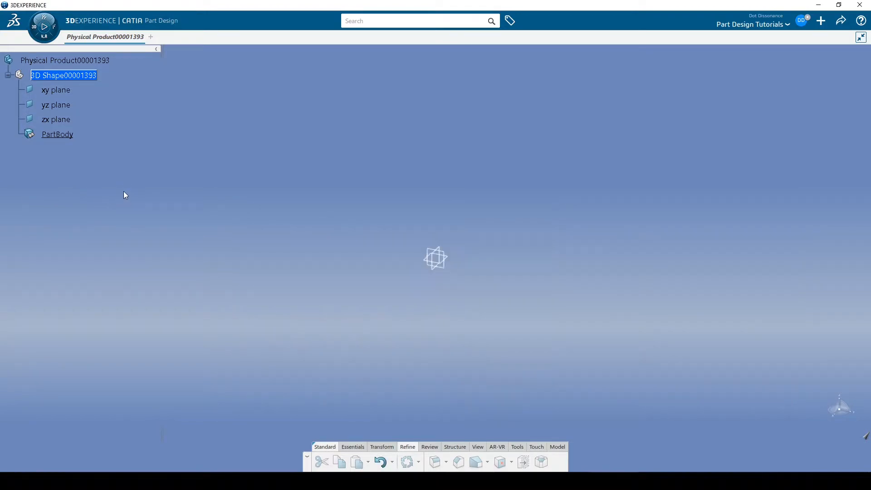
left_click(447, 265)
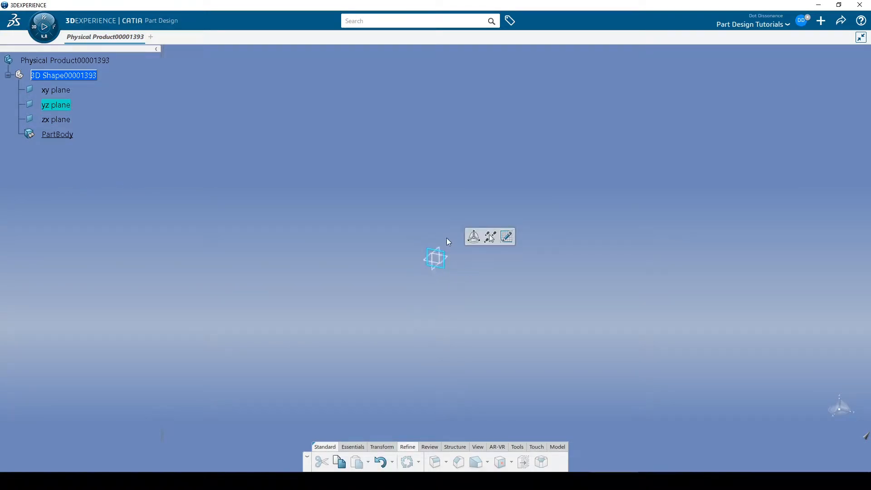
left_click(508, 234)
left_click(348, 462)
left_click(347, 375)
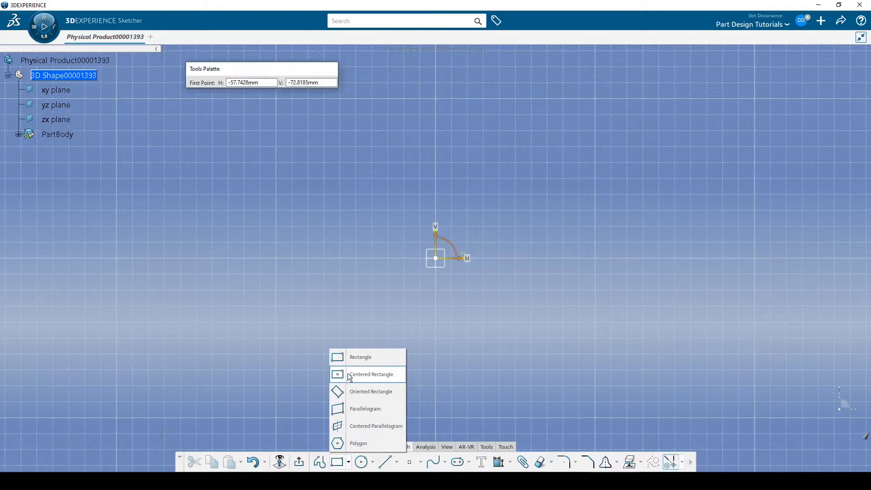
left_click(436, 258)
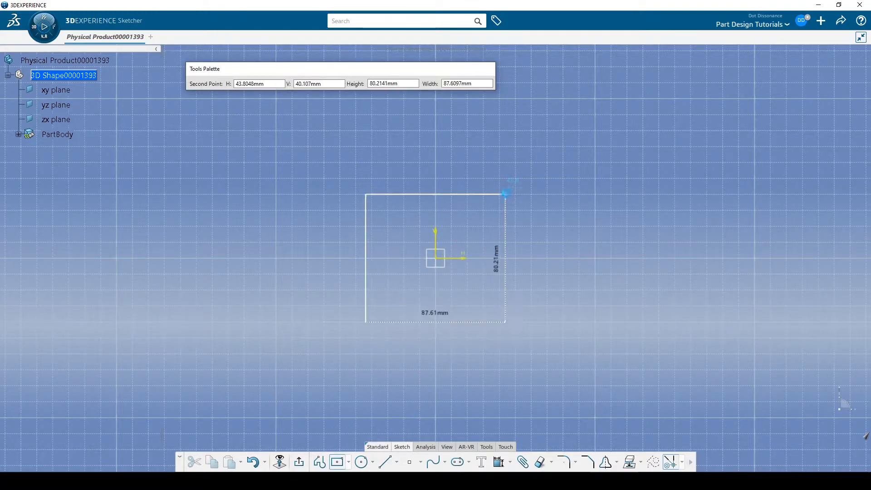
left_click(506, 194)
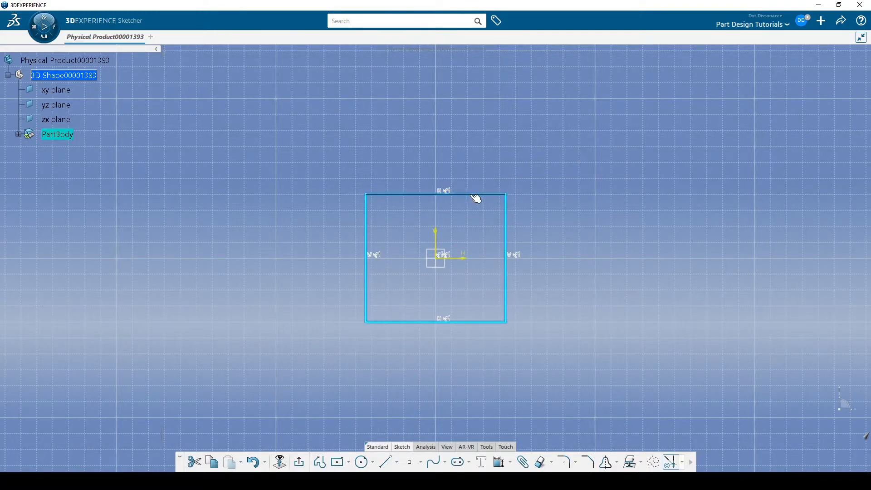
left_click(488, 137)
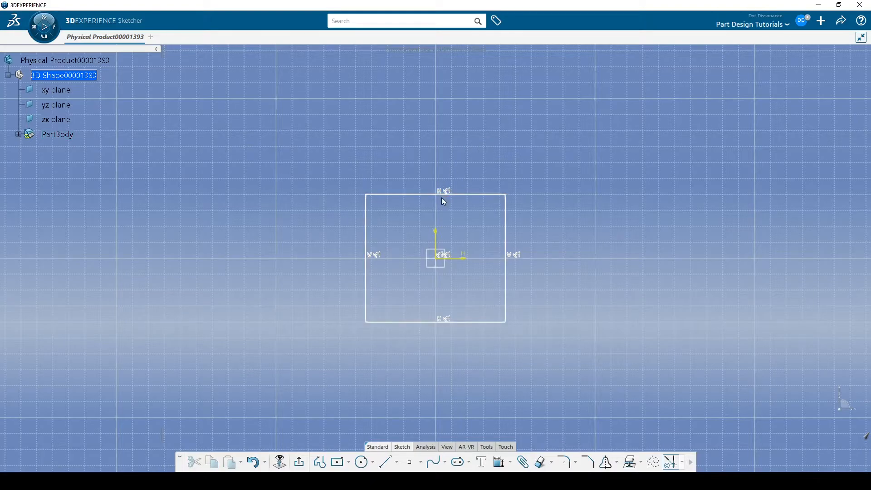
- Dimension the rectangle's width and height and set both to 60 mm
left_click(467, 195)
left_click(573, 165)
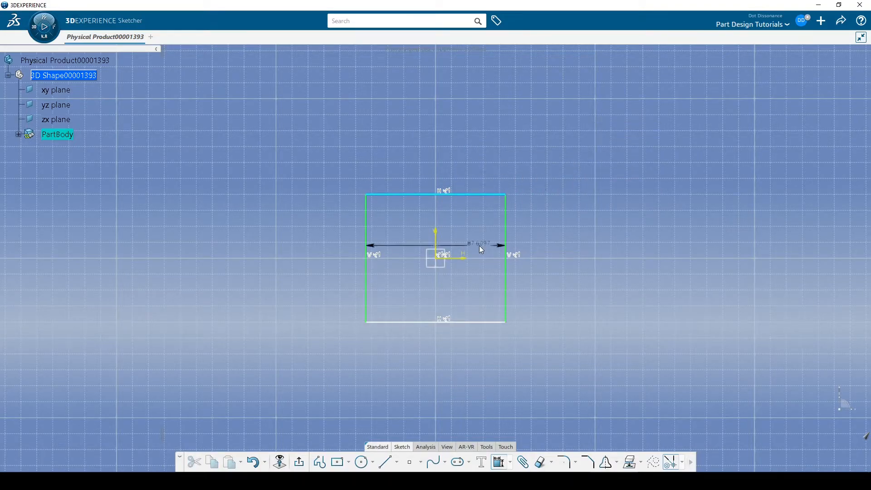
left_click(477, 122)
type("60")
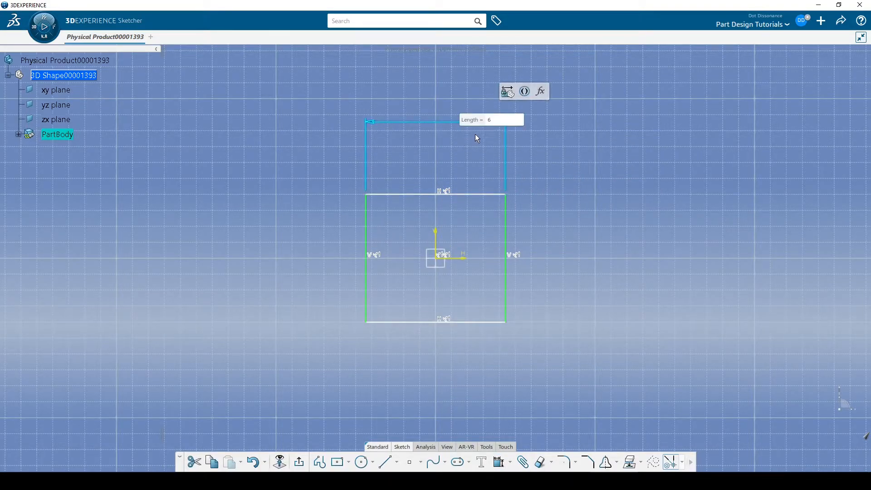
key("Return")
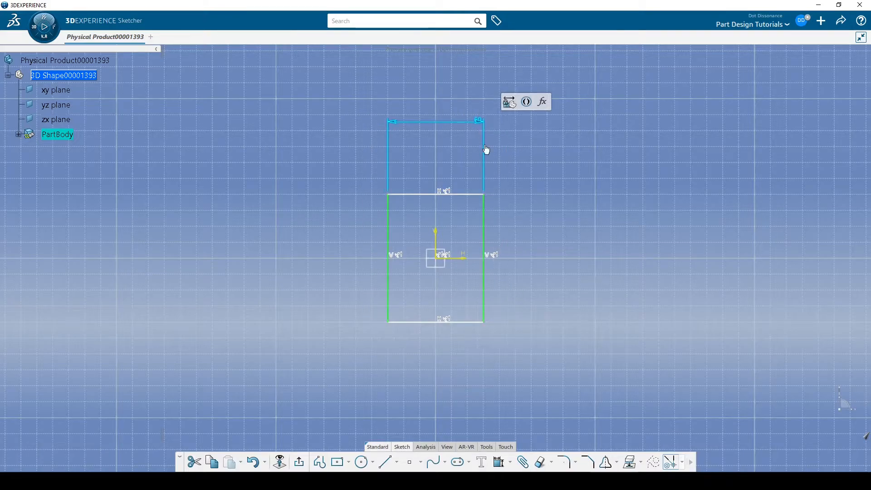
left_click(489, 235)
left_click(610, 201)
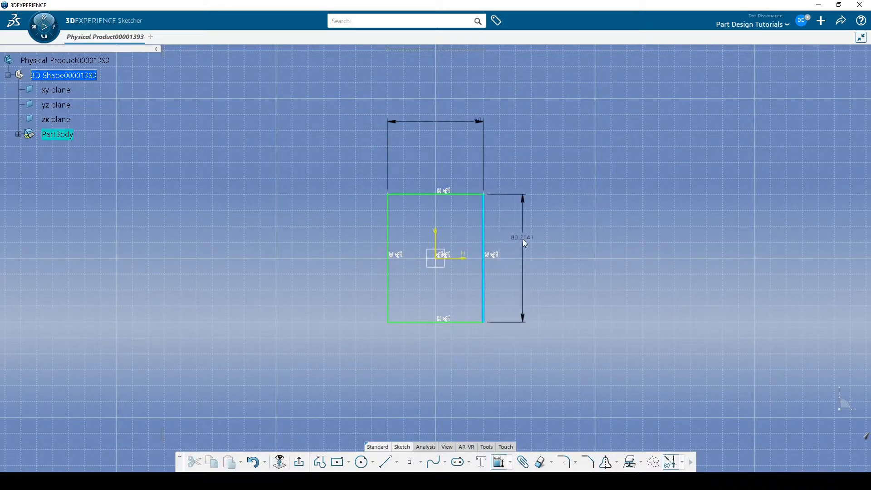
left_click(524, 237)
type("60")
key("Return")
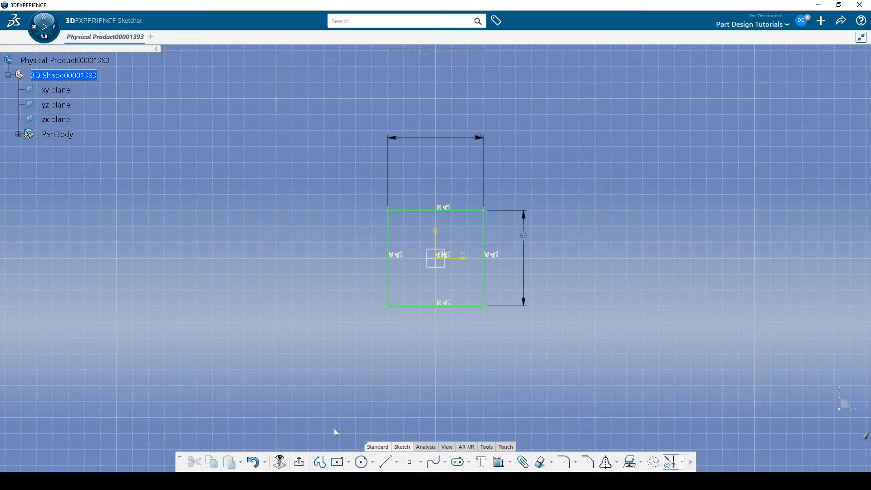
- Check the flange corners in the datasheet, and round the rectangle's upper-right corner with the Corner command, converting constrained lengths to distances
key("alt+Tab")
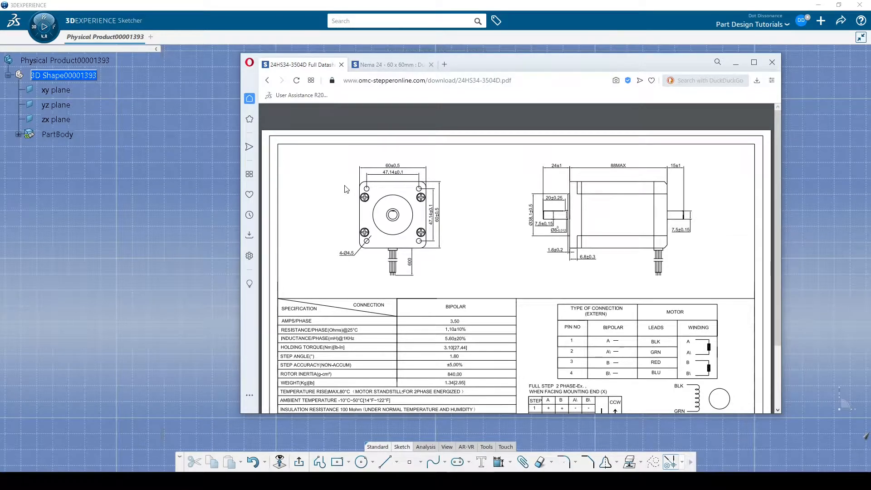
left_click(18, 133)
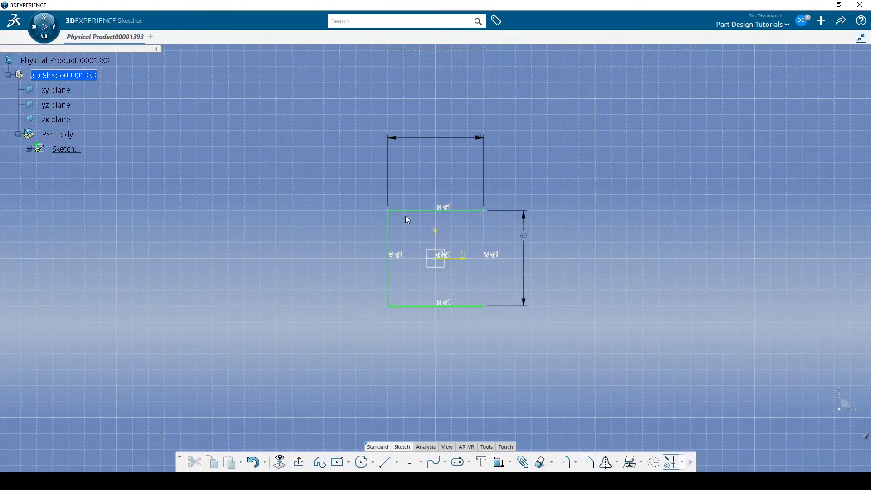
left_click(564, 461)
scroll(480, 250, "up", 5)
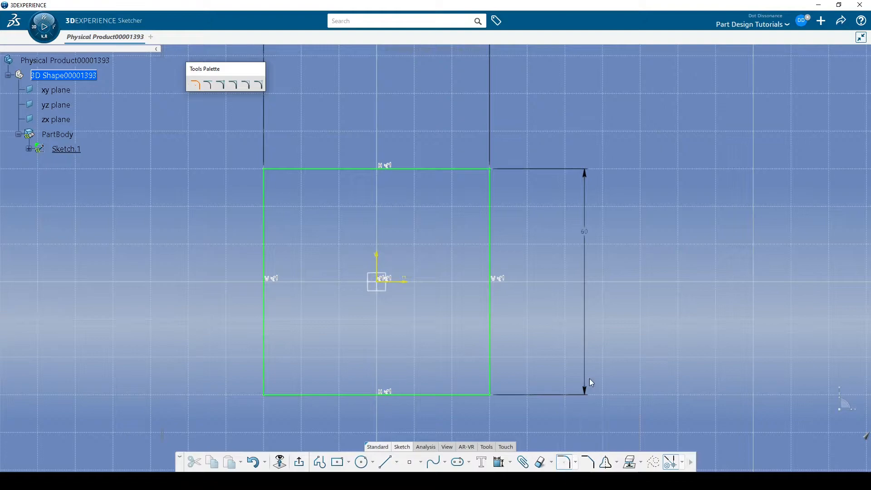
left_click(472, 169)
left_click(489, 190)
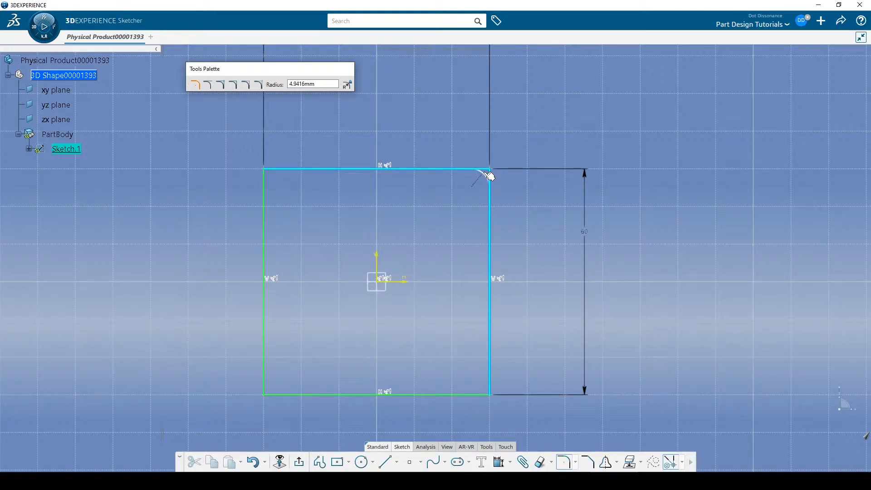
left_click(484, 177)
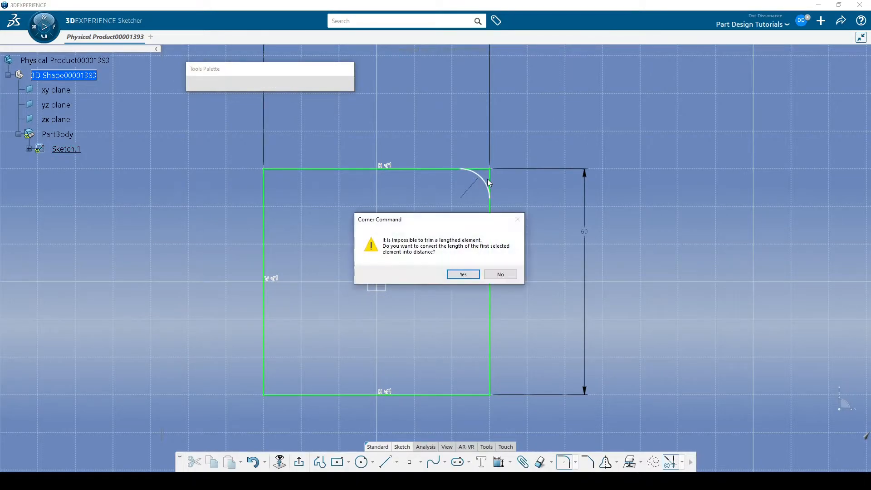
left_click(464, 275)
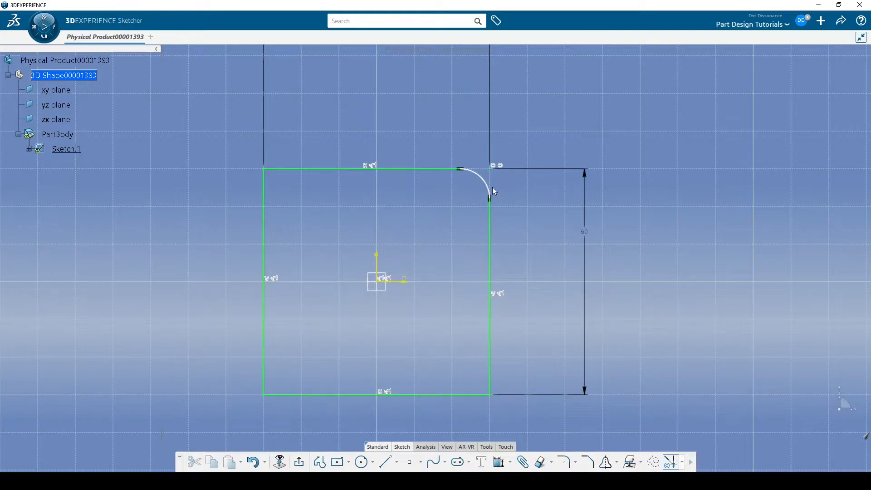
- Move the width dimension's value to the middle of its dimension line above the rectangle
mouse_move(454, 208)
middle_mouse_down()
mouse_move(440, 259)
mouse_move(438, 243)
middle_mouse_up()
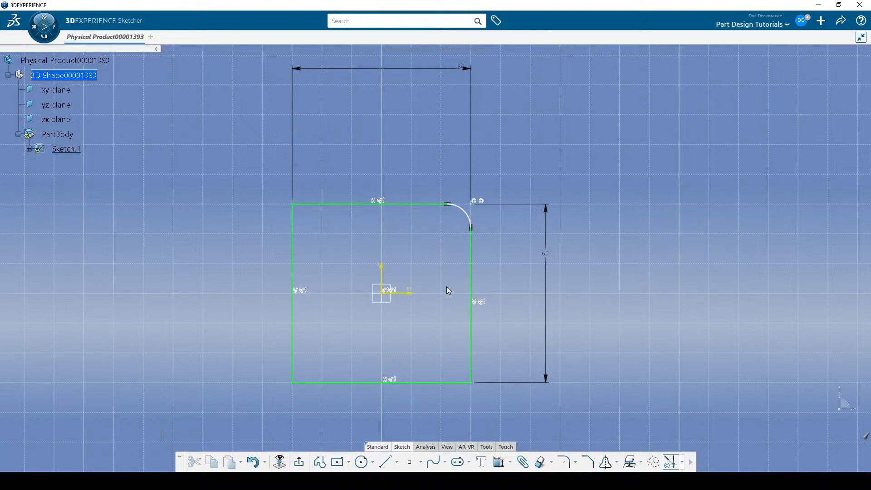
middle_click_drag(408, 127, 436, 147)
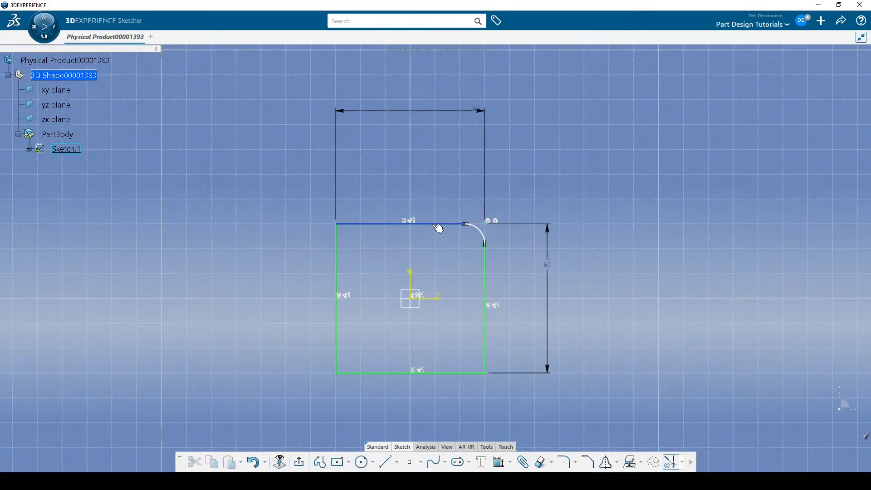
left_click(478, 112)
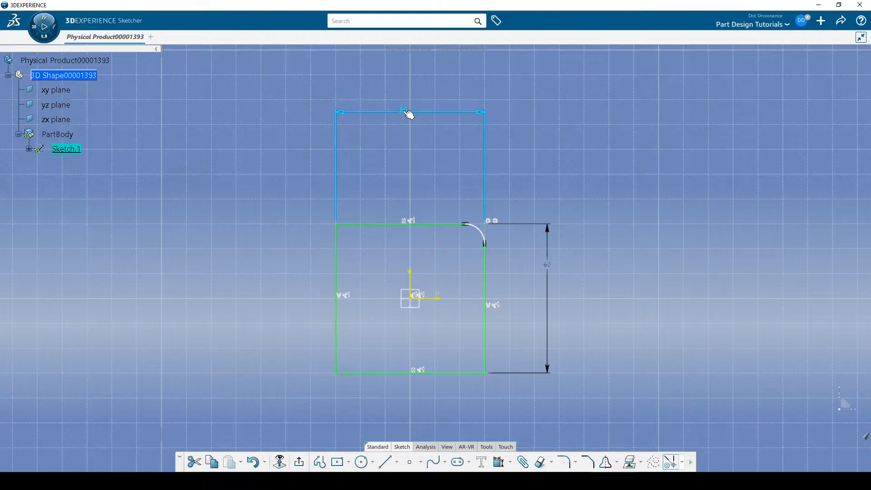
left_click(439, 155)
mouse_move(444, 156)
middle_mouse_down()
mouse_move(463, 130)
mouse_move(461, 155)
middle_mouse_up()
left_click_drag(430, 139, 432, 135)
- Undo the rounded corner and the rectangle's width and height dimensions
key("ctrl+z")
key("ctrl+z")
key("ctrl+z")
key("ctrl+z")
key("ctrl+z")
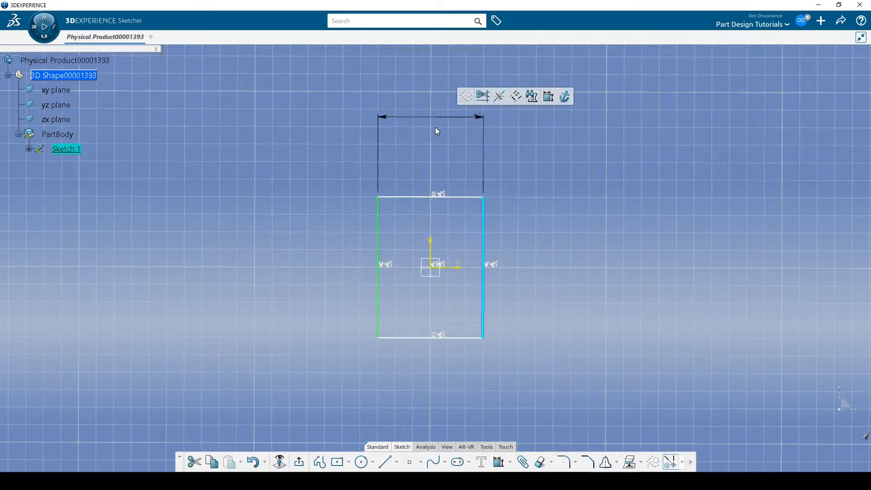
left_click(355, 145)
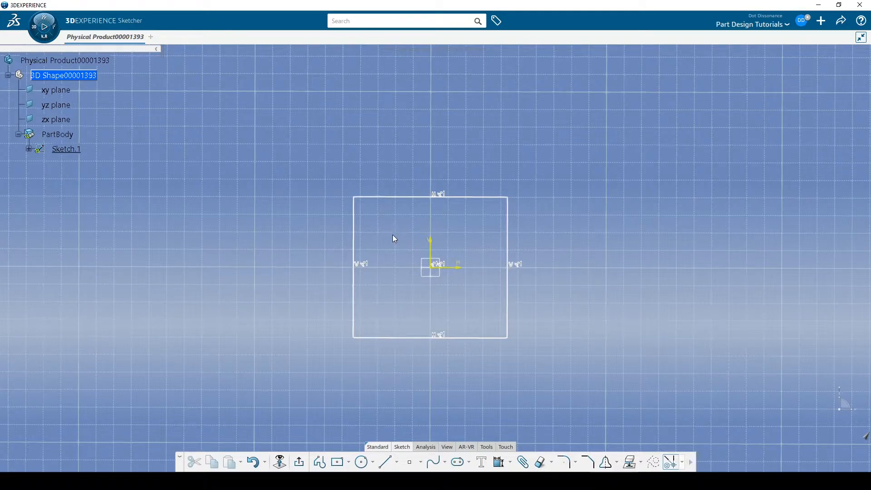
left_click(497, 465)
left_click(419, 196)
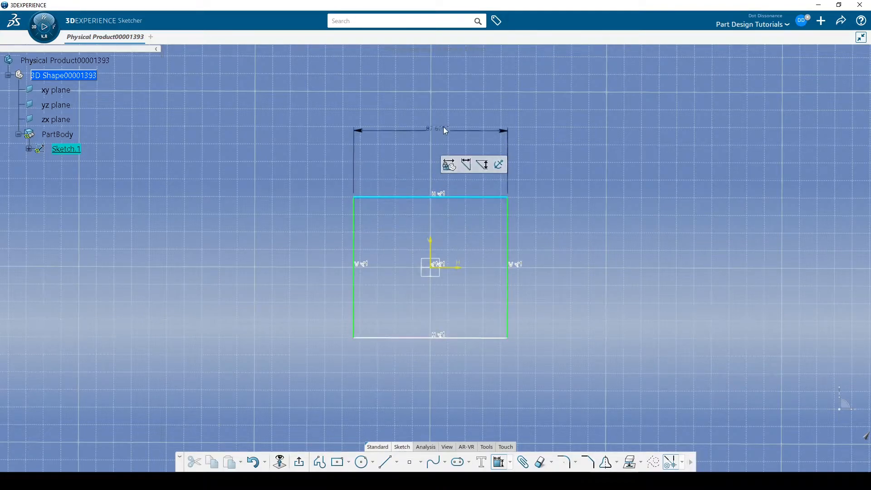
key("Escape")
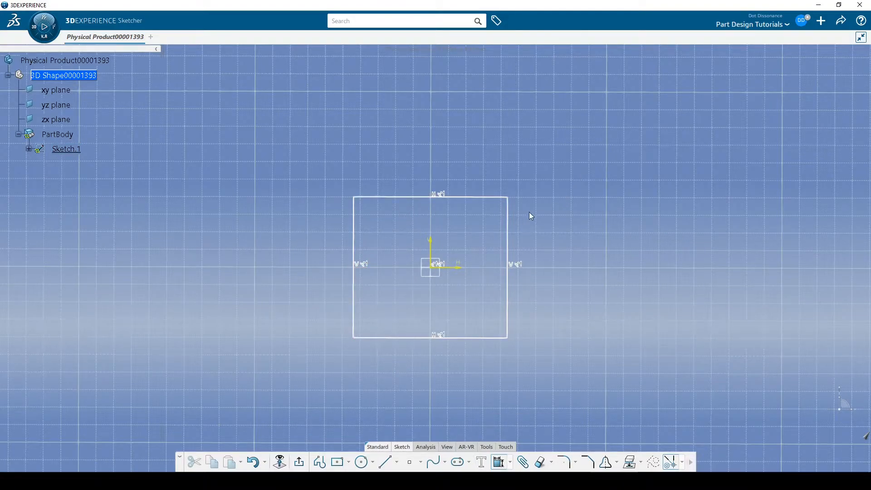
- Dimension the rectangle's width between its two vertical sides and set it to 60 mm
left_click(354, 250)
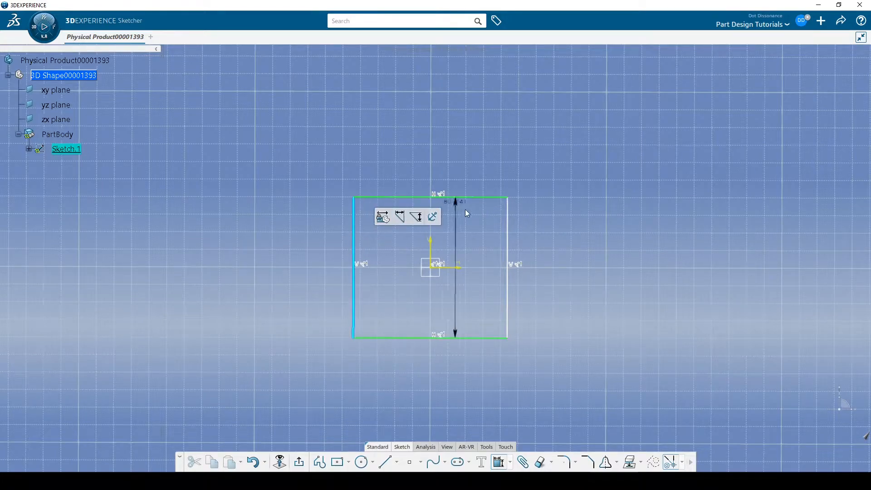
left_click(510, 259)
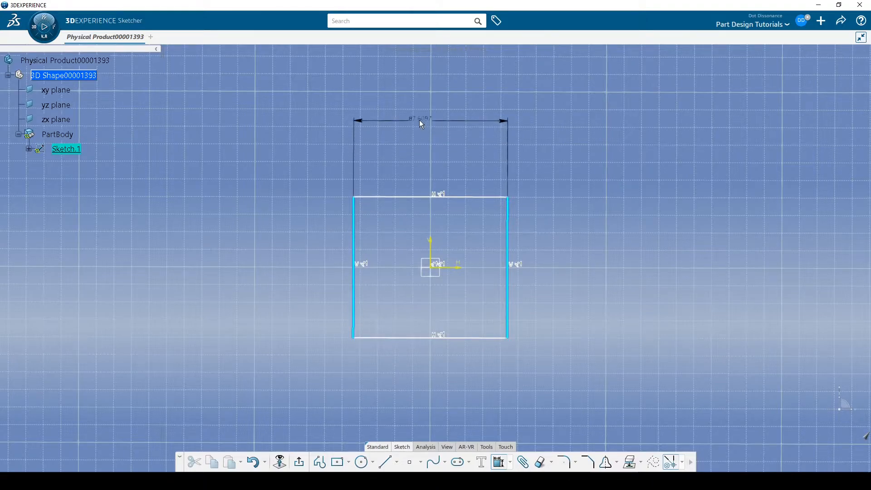
left_click(419, 120)
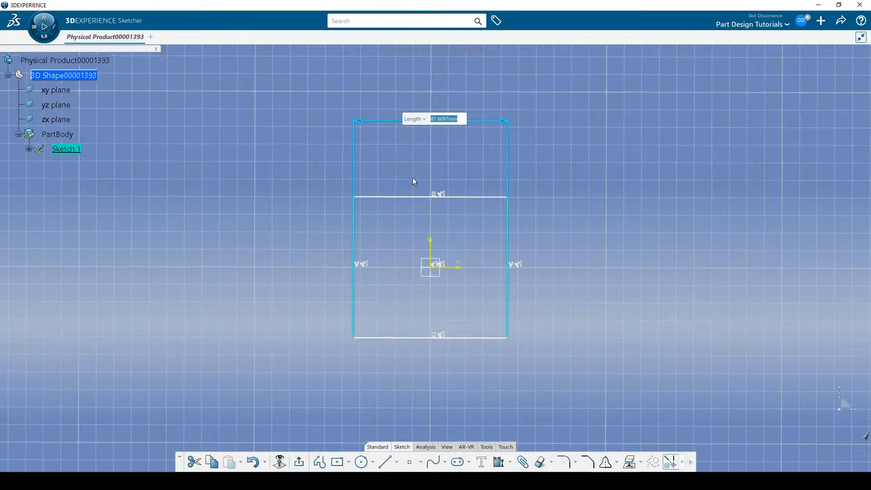
type("60")
key("Return")
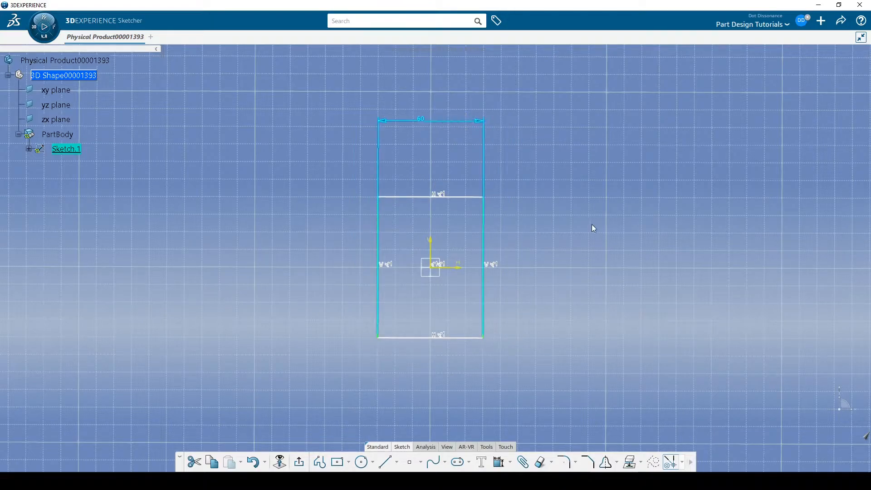
- Dimension the rectangle's height between its two horizontal sides and set it to 60 mm
left_click(500, 462)
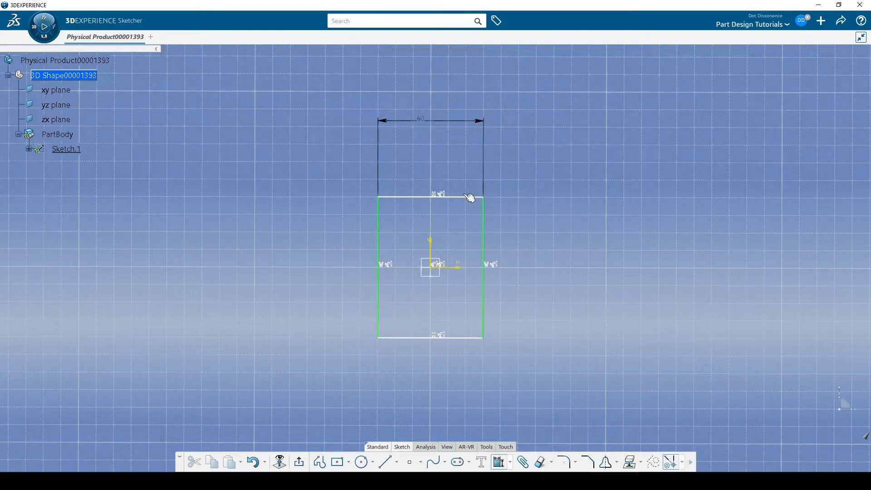
left_click(462, 197)
left_click(463, 338)
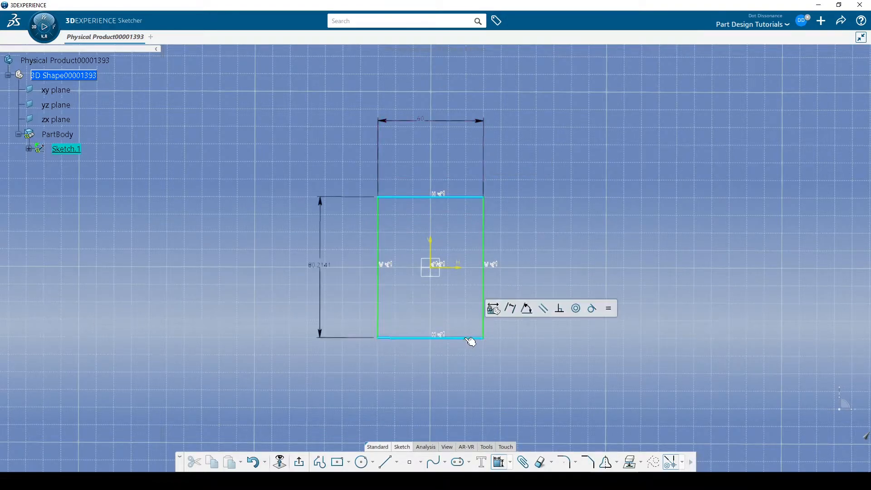
left_click(551, 239)
type("60")
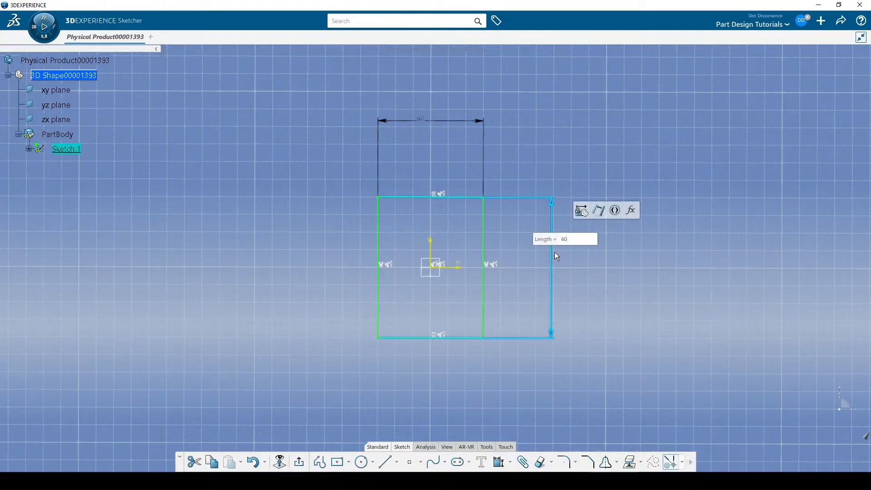
key("Return")
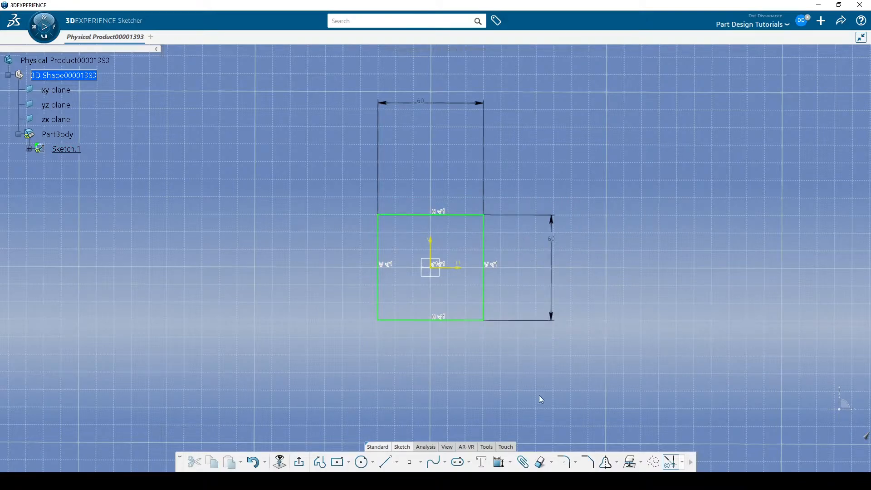
- Try rounding the rectangle's upper-right corner with the Corner command, without an automatic radius dimension
left_click(564, 462)
left_click(480, 214)
left_click(483, 227)
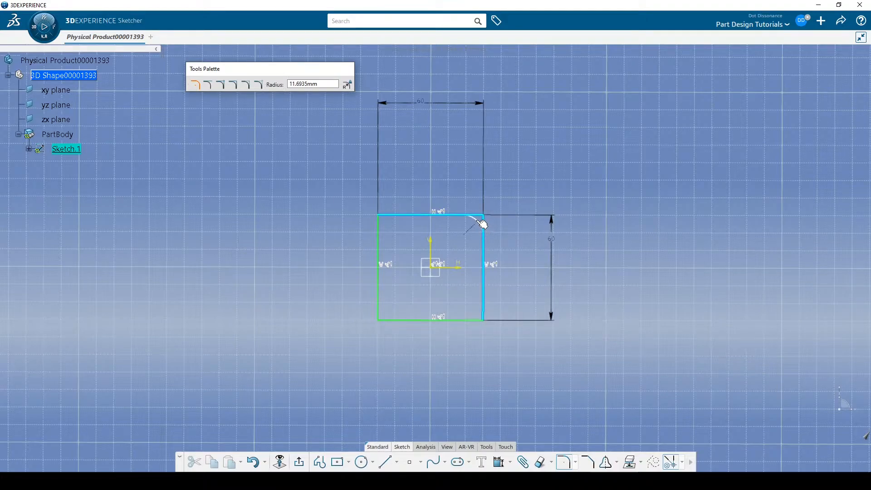
left_click(480, 225)
scroll(500, 278, "up", 3)
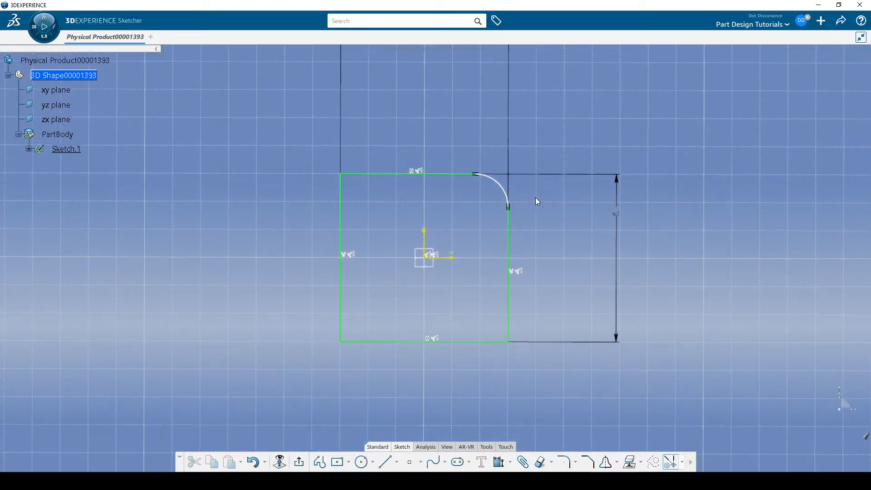
scroll(539, 199, "down", 2)
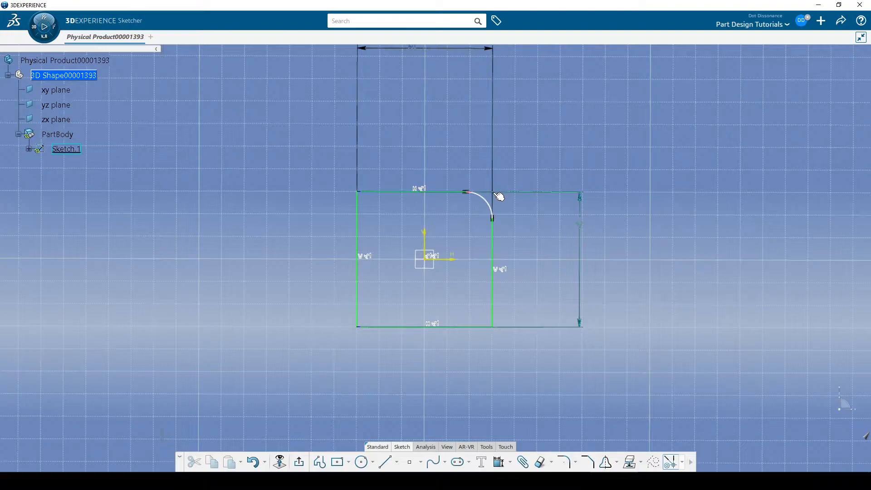
middle_click_drag(507, 181, 497, 216)
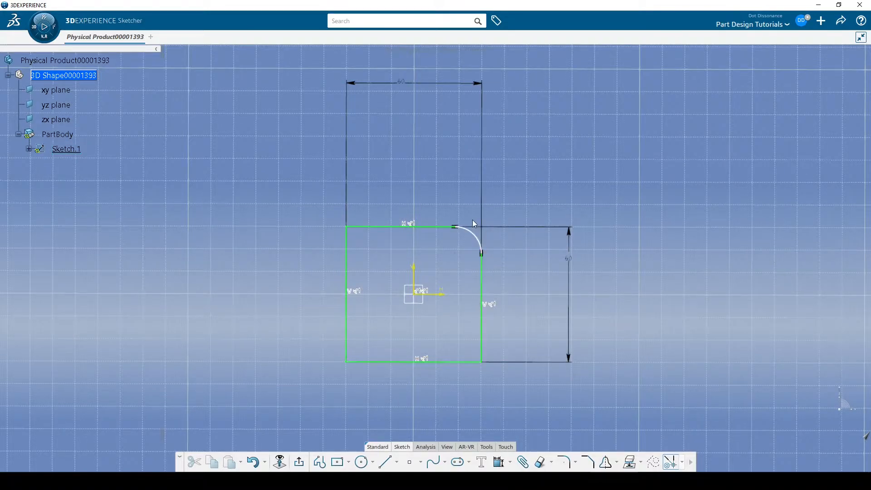
middle_click_drag(468, 295, 484, 289)
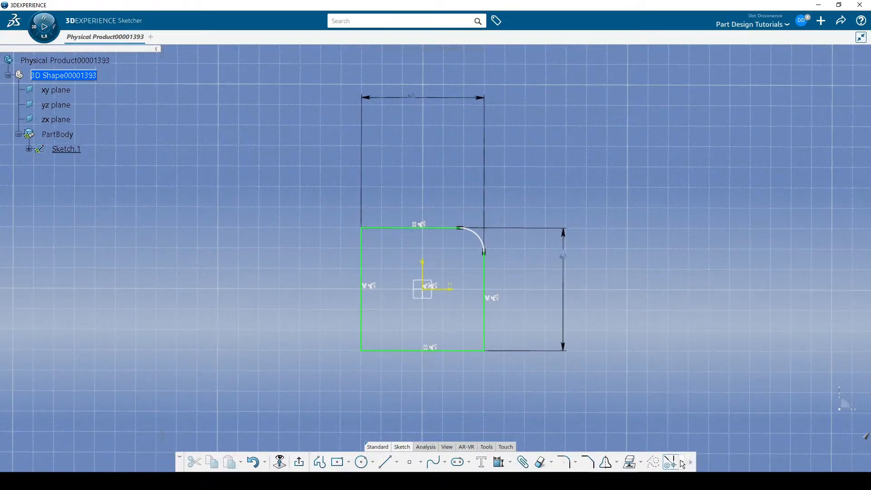
- Undo the rounded upper-right corner and turn on automatic creation of dimensional constraints in the sketch
left_click(681, 462)
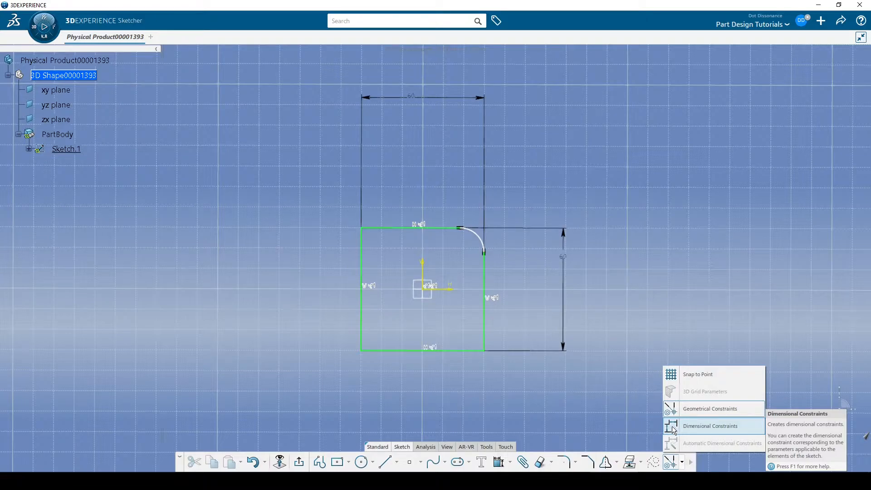
key("ctrl+z")
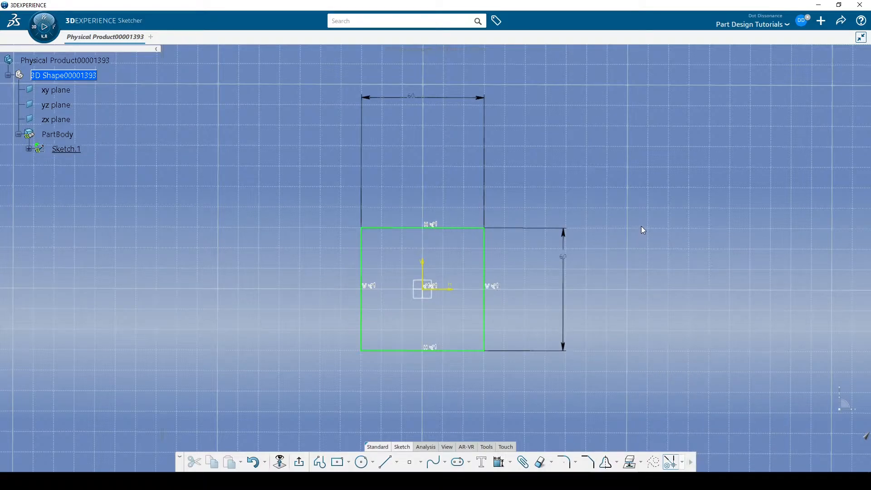
left_click(681, 463)
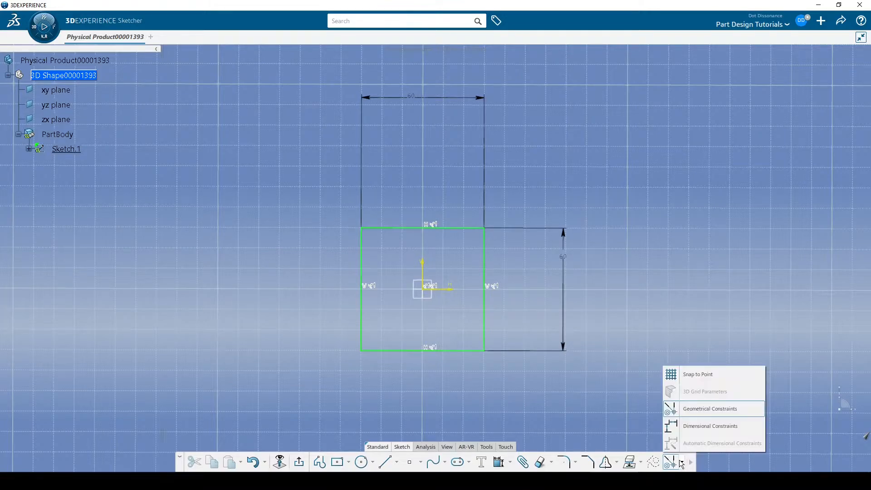
left_click(670, 426)
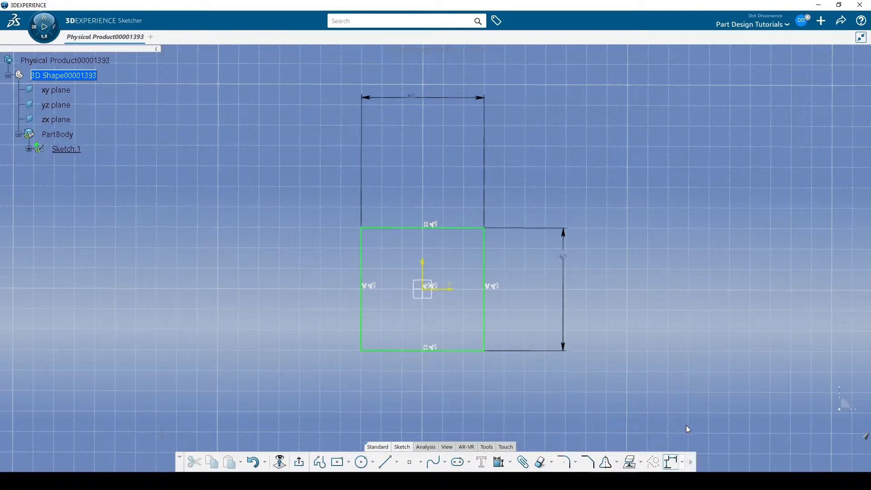
left_click(682, 462)
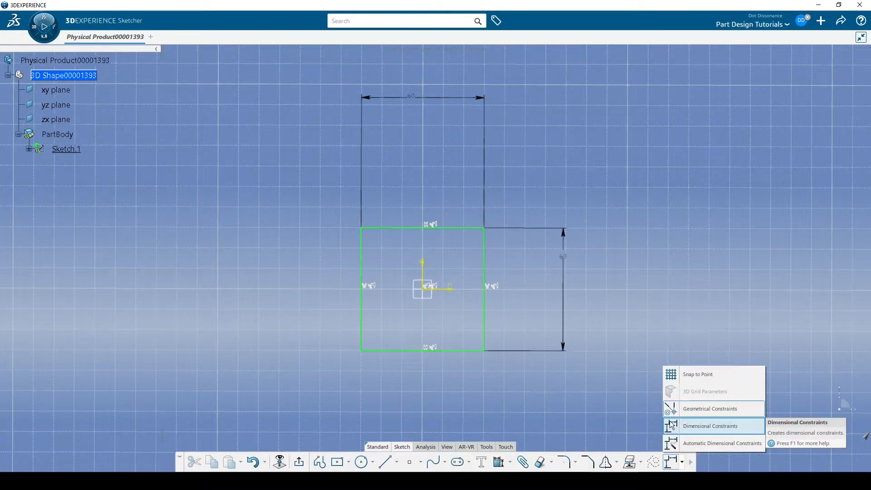
left_click(599, 402)
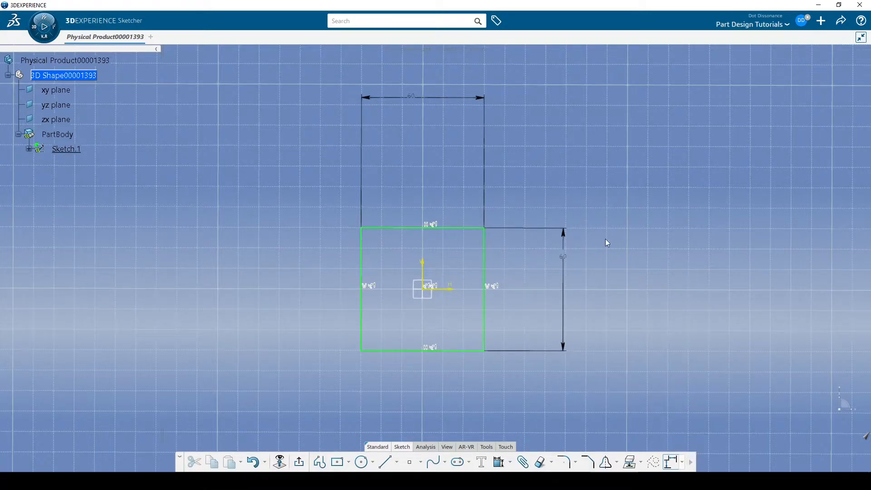
- Round the rectangle's upper-right corner at about 12.6 mm radius and place its radius dimension outside the profile
left_click(567, 462)
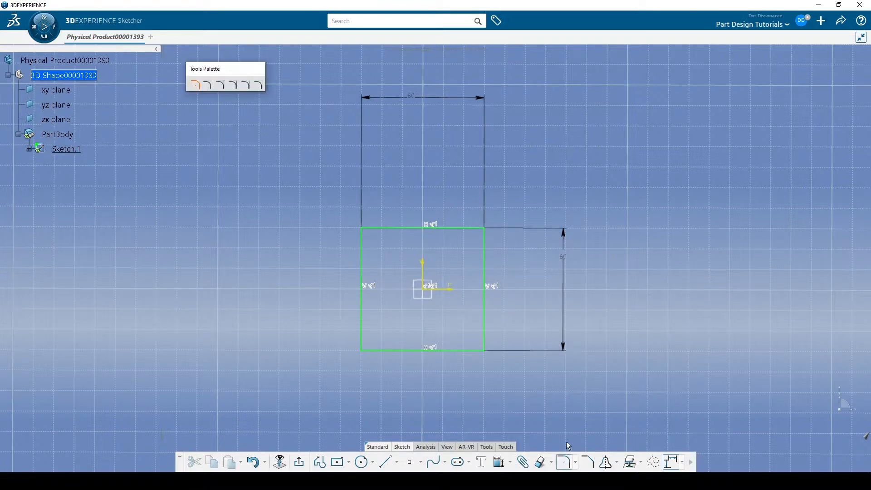
left_click(478, 232)
left_click(485, 248)
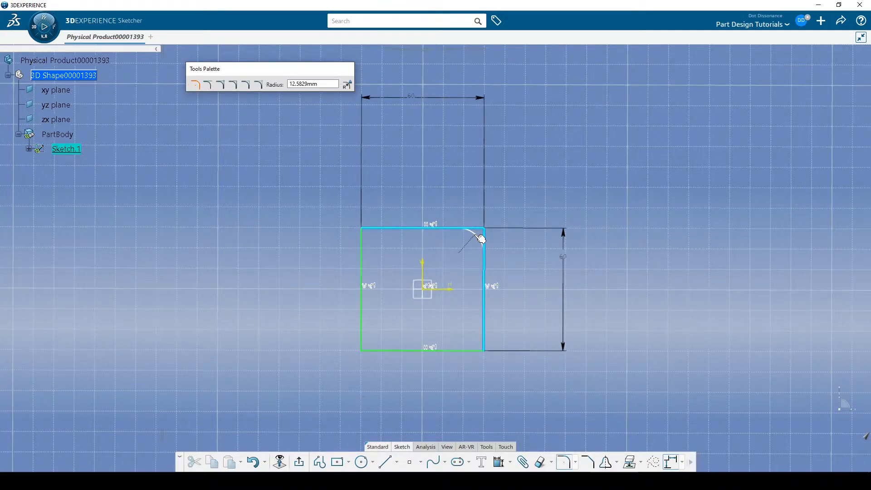
left_click(480, 238)
left_click_drag(476, 240, 539, 173)
middle_click_drag(508, 245, 505, 268)
middle_click_drag(505, 268, 522, 190, "ctrl")
middle_click_drag(536, 255, 512, 203)
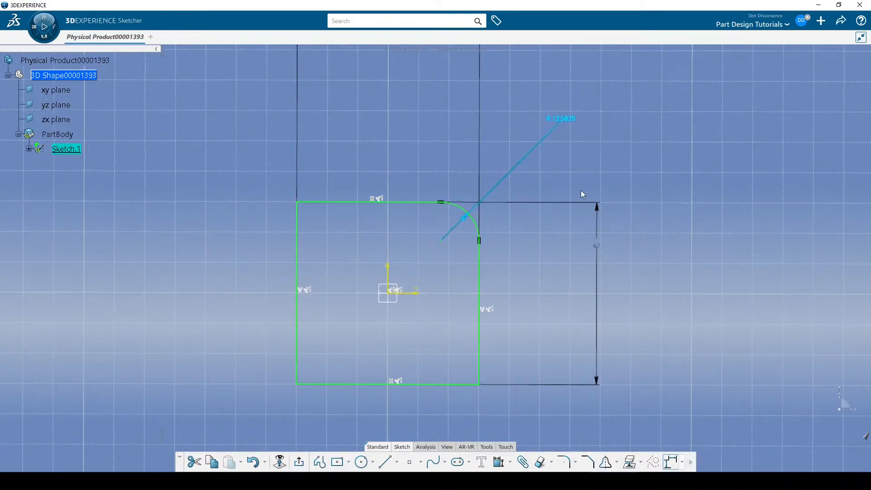
mouse_move(630, 185)
middle_mouse_down()
mouse_move(634, 145)
mouse_move(649, 171)
mouse_move(605, 214)
mouse_move(595, 192)
middle_mouse_up()
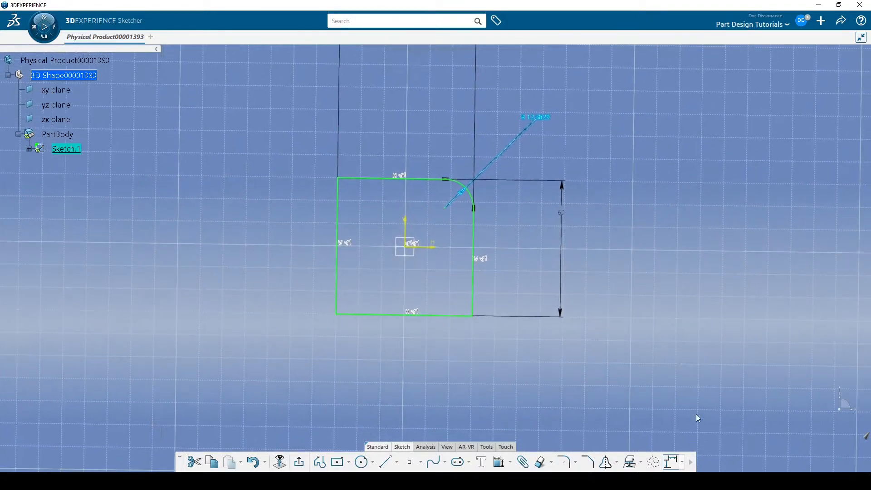
- Set the radius of the rectangle's upper-right corner to 10 mm
double_click(535, 117)
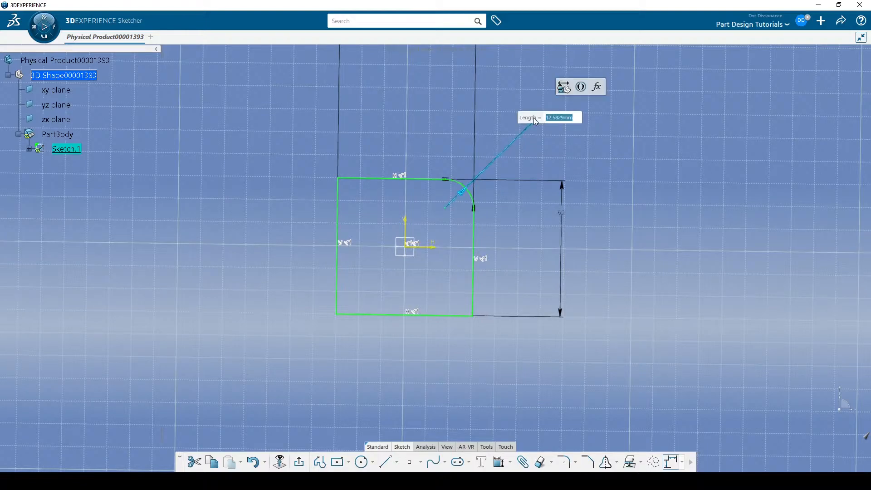
key("Return")
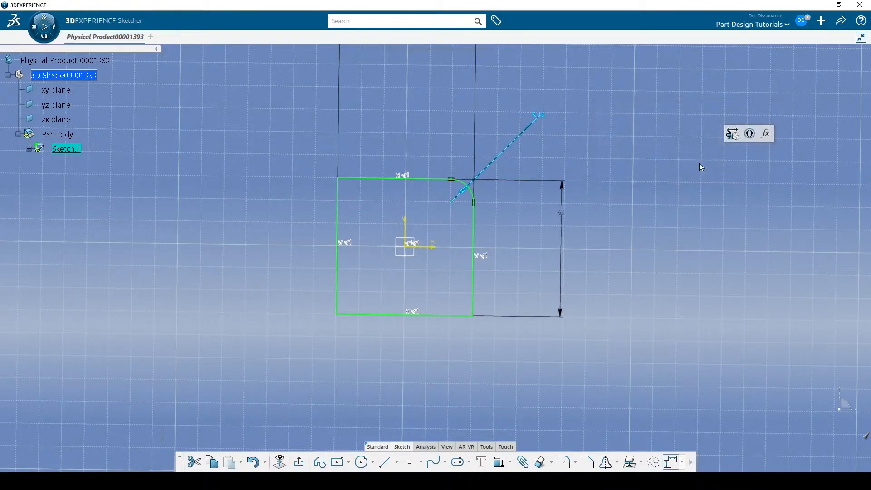
left_click(543, 324)
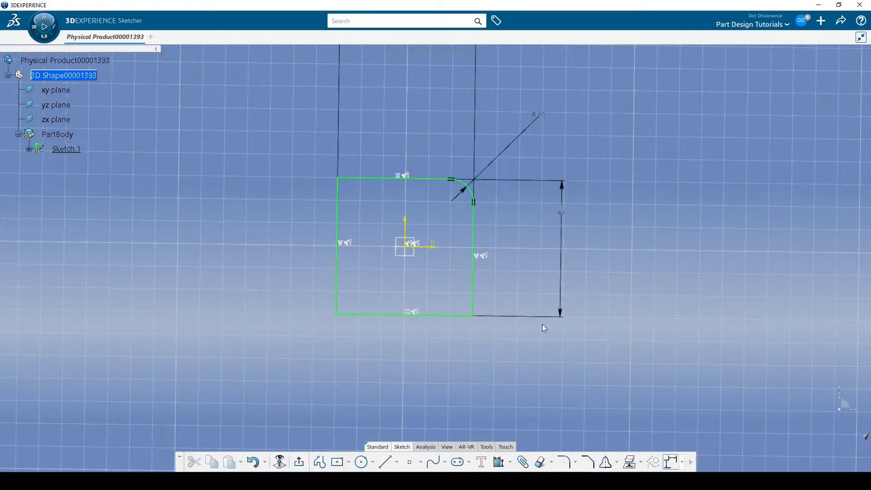
- Round the rectangle's upper-left corner with the Corner command at about 13.4 mm radius
left_click(565, 467)
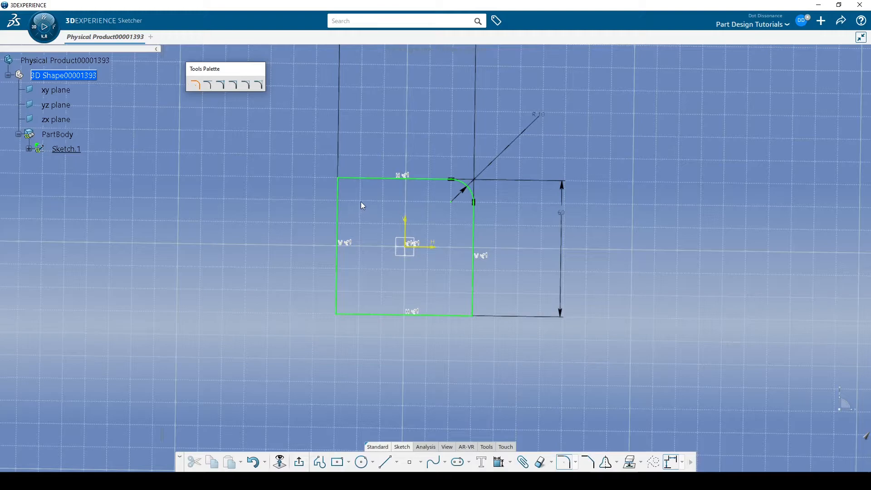
left_click(345, 181)
left_click(348, 190)
left_click_drag(353, 190, 341, 179)
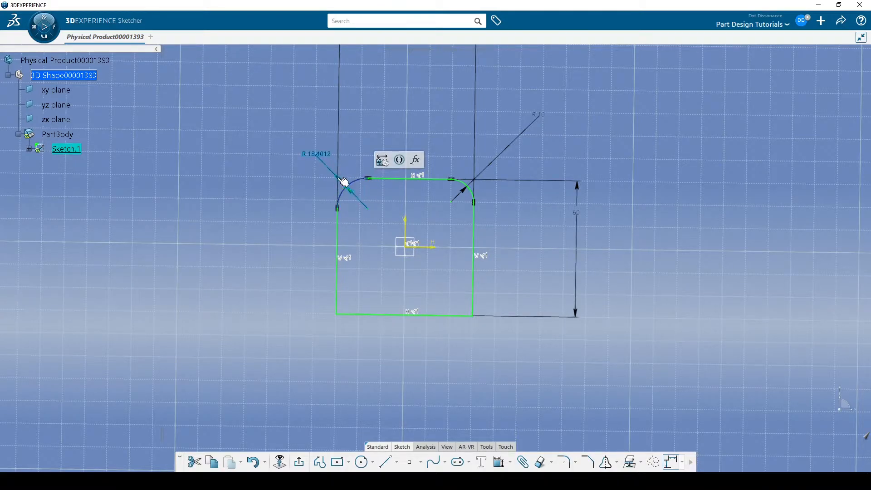
- Set the radius of the rectangle's upper-left corner to 12 mm
double_click(326, 156)
type("1")
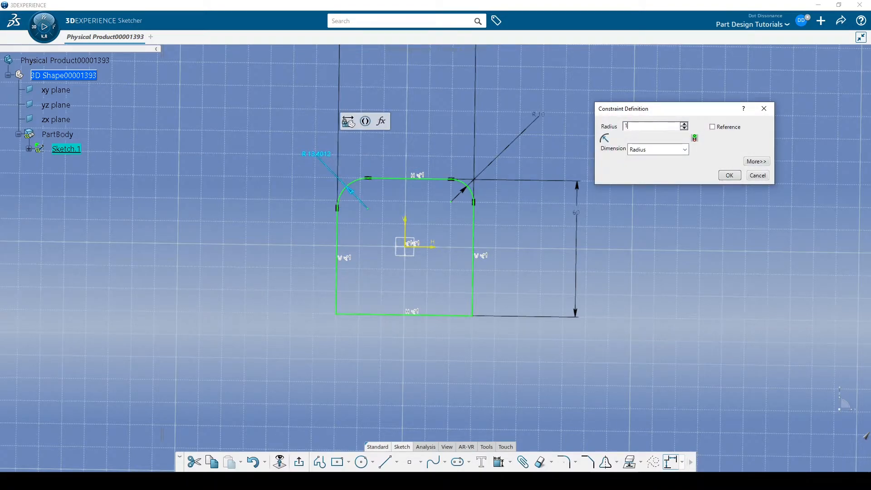
type("2")
key("Return")
left_click(664, 118)
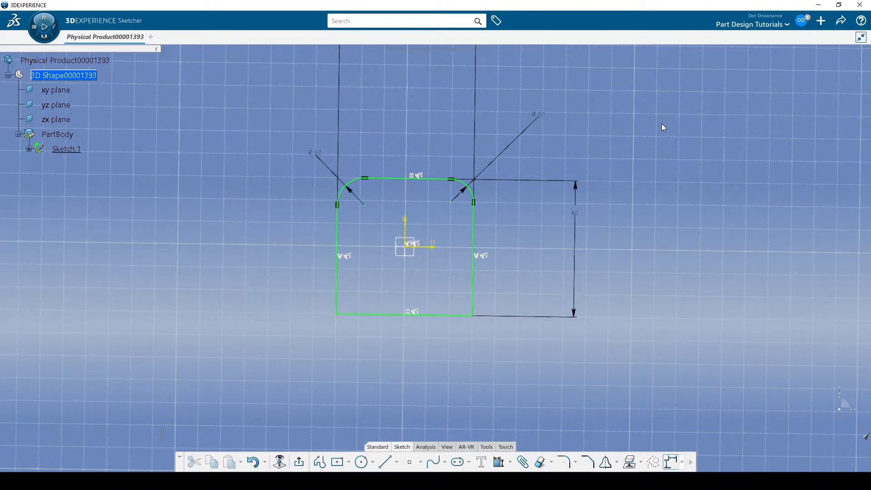
- Change the radius of the rectangle's upper-left corner to 10 mm
double_click(323, 153)
type("1")
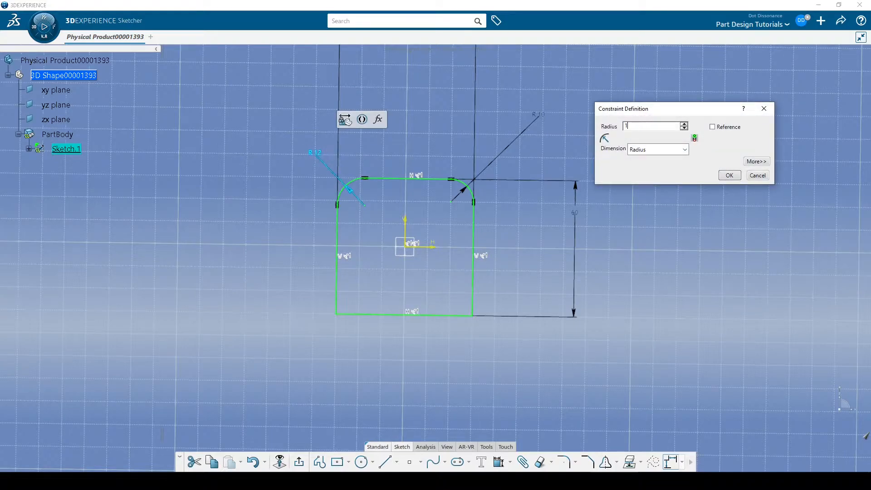
type("0")
key("Return")
- Exit the flange sketch to Part Design and show the essential modeling commands
mouse_move(486, 236)
middle_mouse_down()
mouse_move(513, 198)
mouse_move(526, 199)
middle_mouse_up()
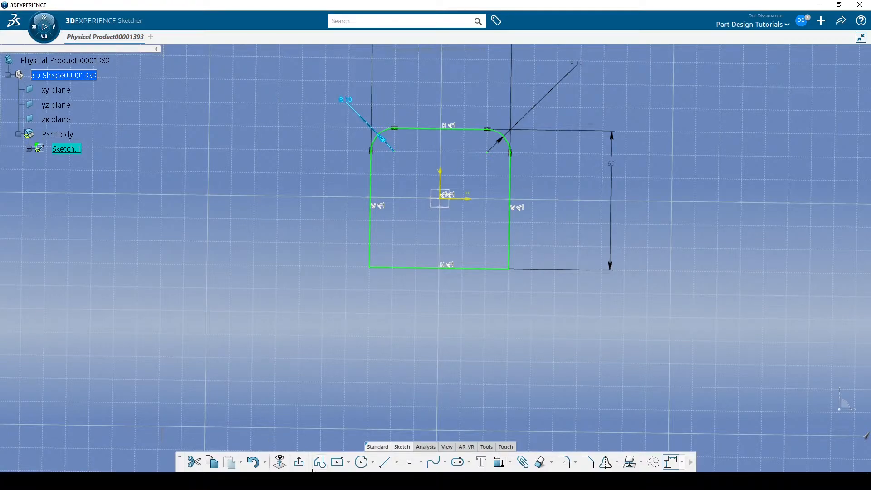
left_click(301, 461)
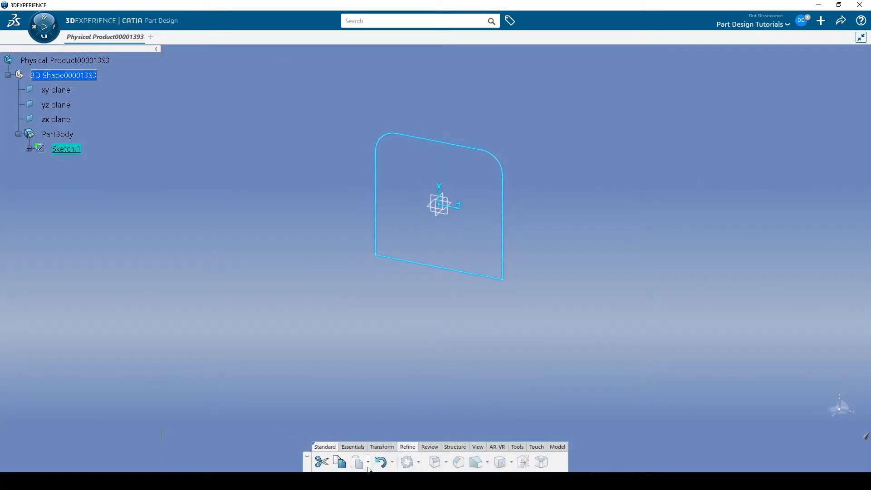
left_click(421, 414)
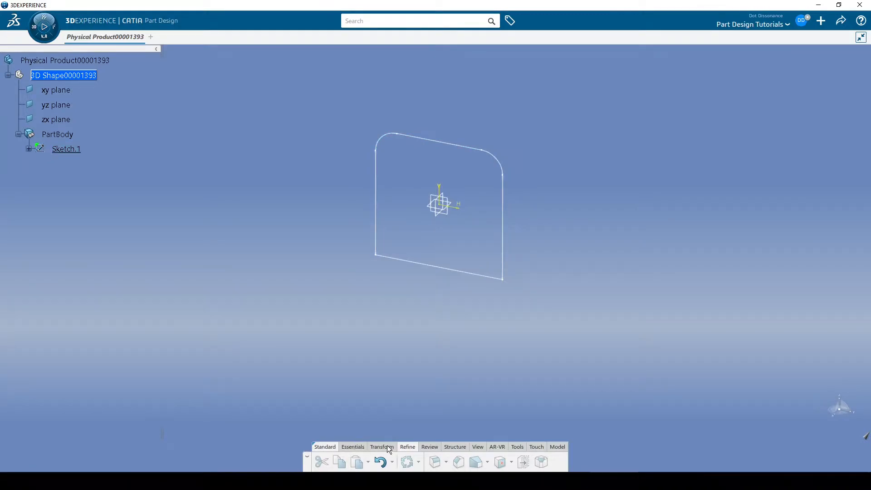
left_click(389, 447)
left_click(362, 449)
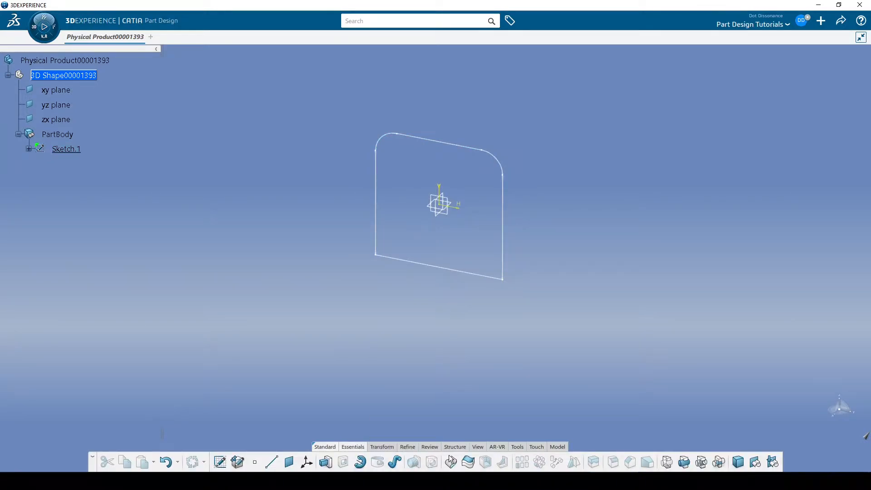
- Pad the flange sketch with two rounded upper corners to a length of 20 mm
left_click(325, 462)
mouse_move(506, 135)
middle_mouse_down()
mouse_move(406, 177)
mouse_move(440, 221)
mouse_move(420, 227)
middle_mouse_up()
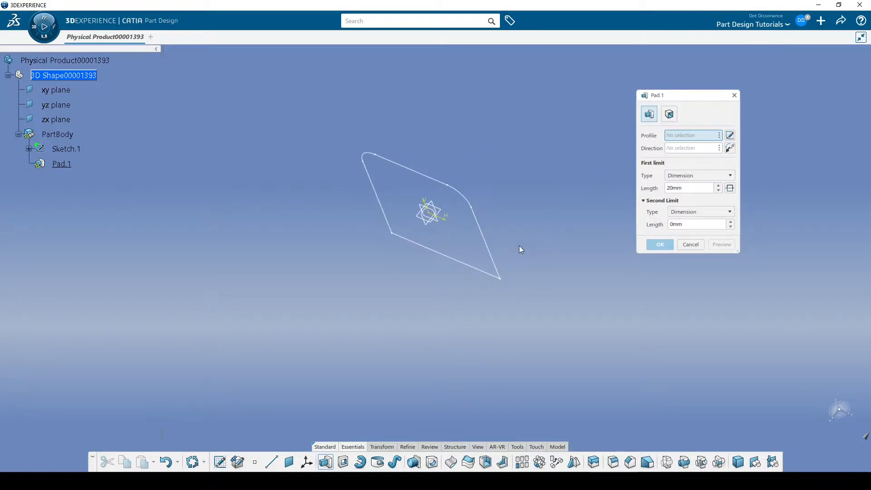
left_click(492, 255)
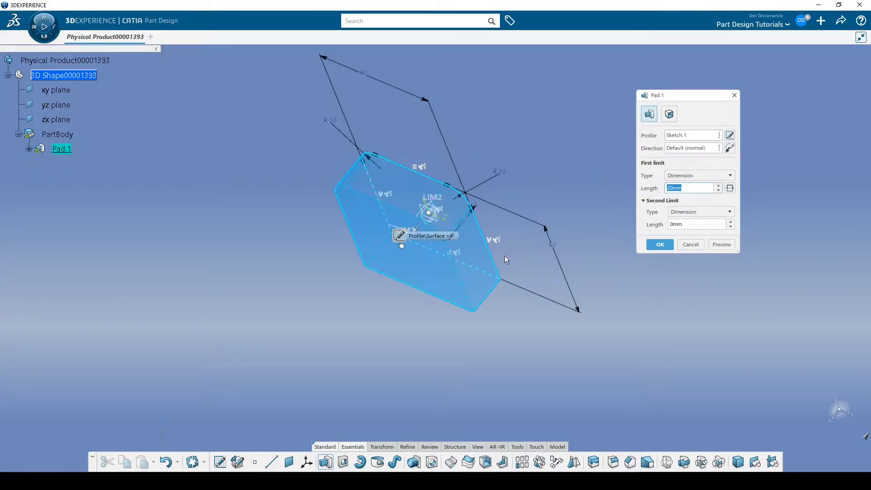
left_click(660, 246)
middle_click_drag(593, 231, 444, 169)
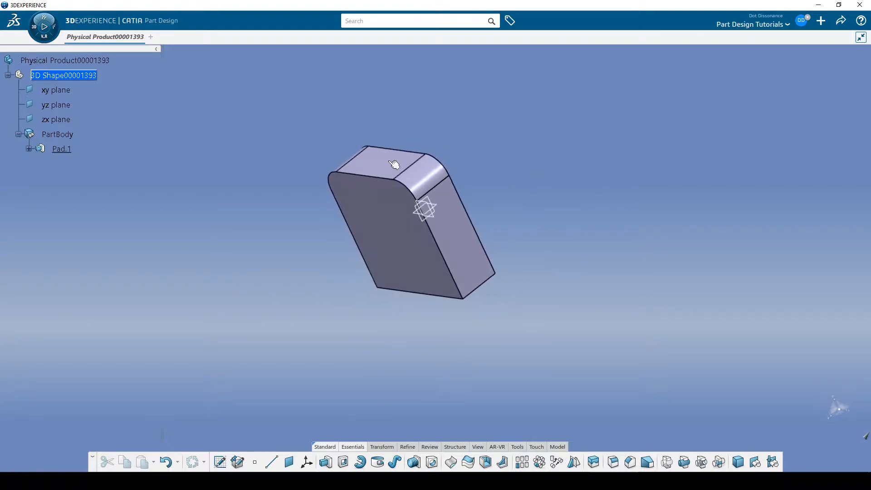
left_click(29, 149)
middle_click_drag(30, 149, 348, 249)
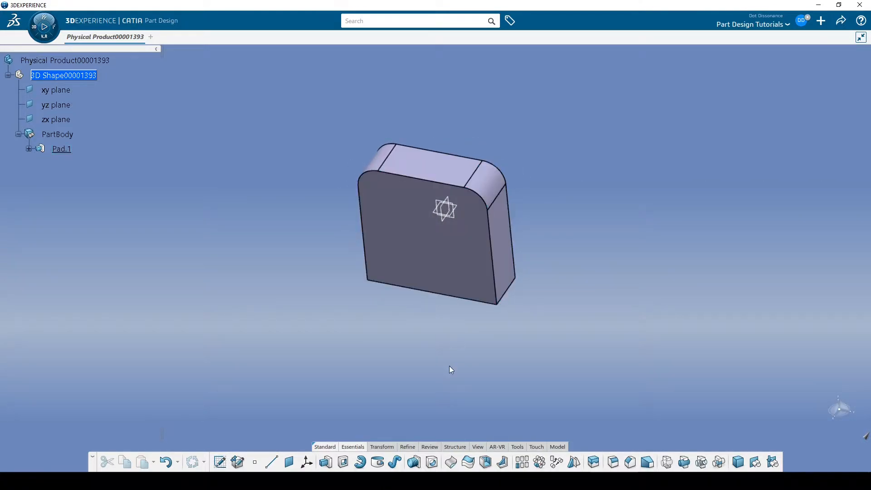
- Switch to the browser to view the motor datasheet drawing, and return to the 3DEXPERIENCE model
key("alt+Tab")
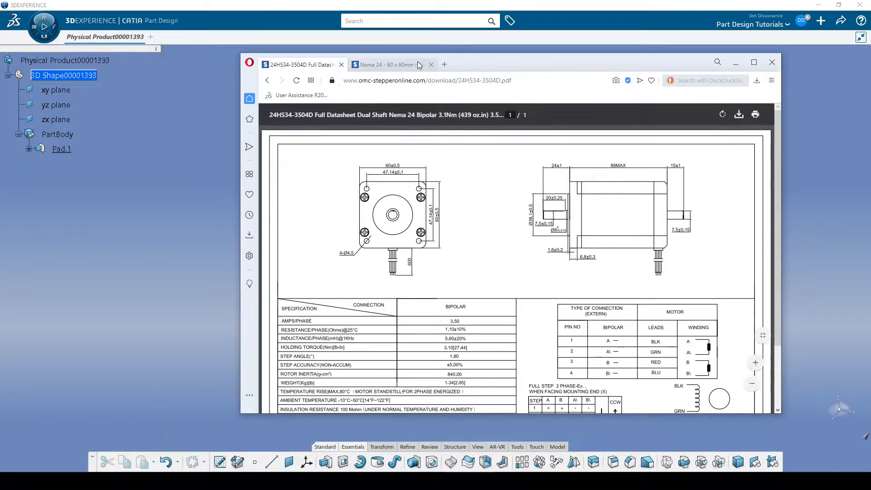
mouse_move(494, 67)
left_mouse_down()
mouse_move(795, 96)
mouse_move(481, 66)
left_mouse_up()
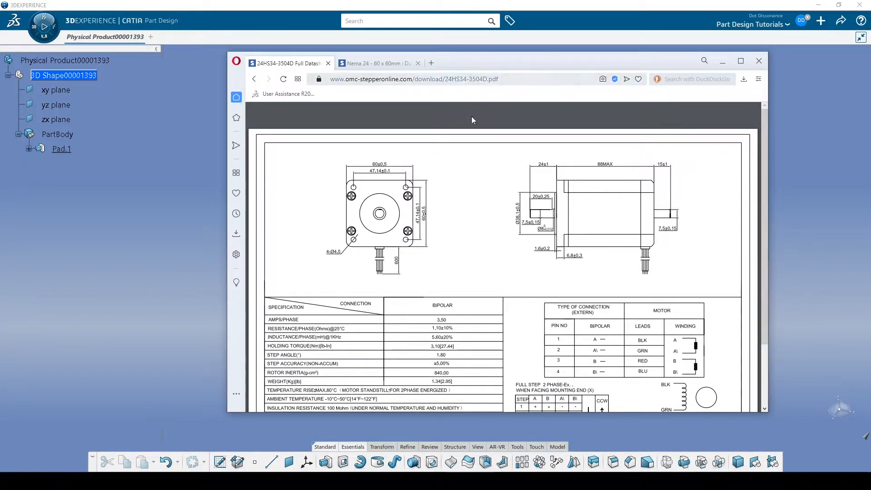
left_click(149, 236)
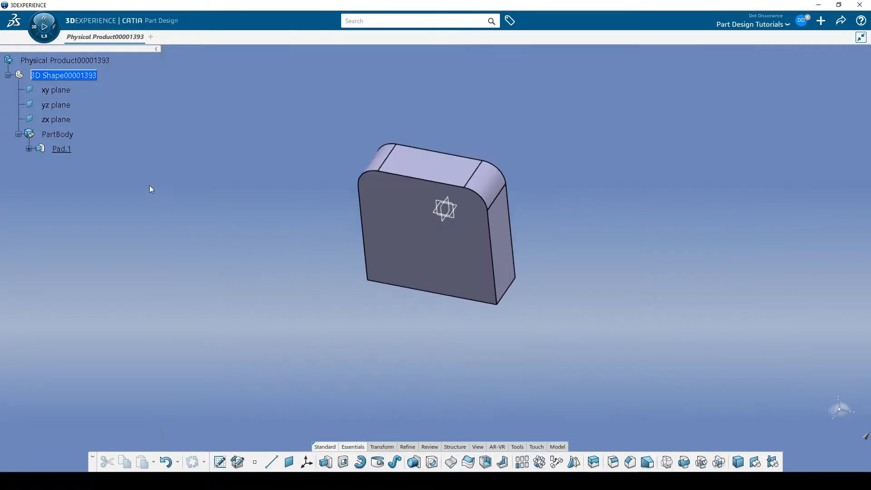
- Examine the pad's rounded upper-left corner face and the sketch under the pad that defines it
middle_click_drag(381, 295, 522, 226)
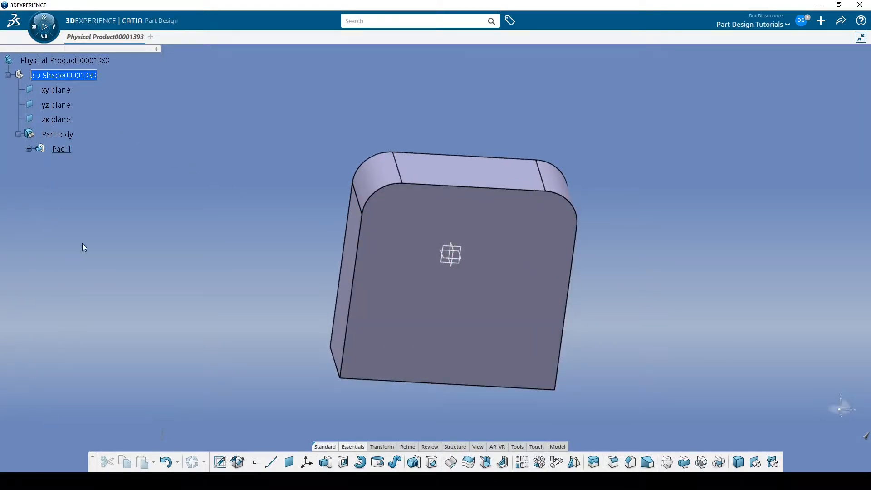
left_click(387, 172)
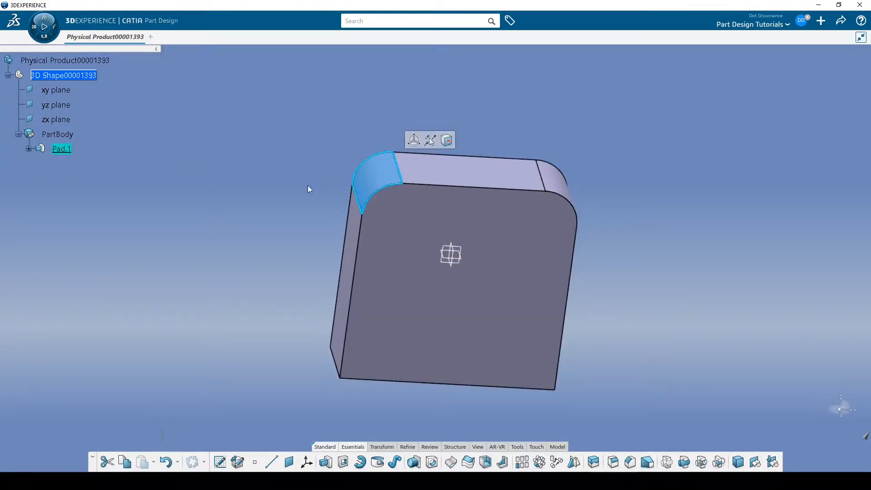
left_click(28, 149)
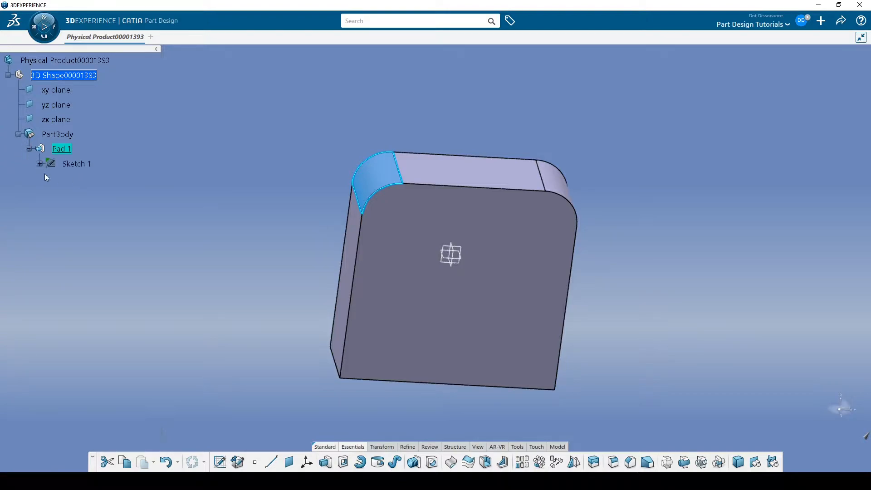
left_click(75, 165)
left_click(214, 173)
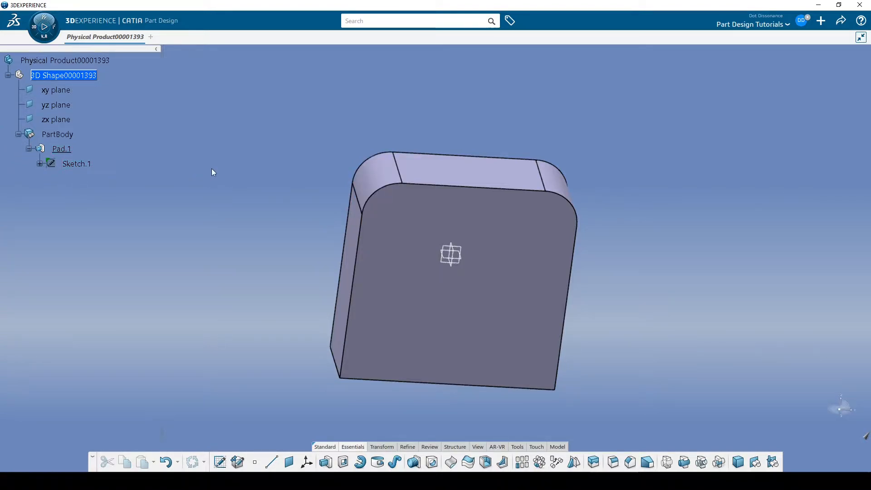
mouse_move(278, 187)
middle_mouse_down()
mouse_move(335, 235)
mouse_move(307, 206)
middle_mouse_up()
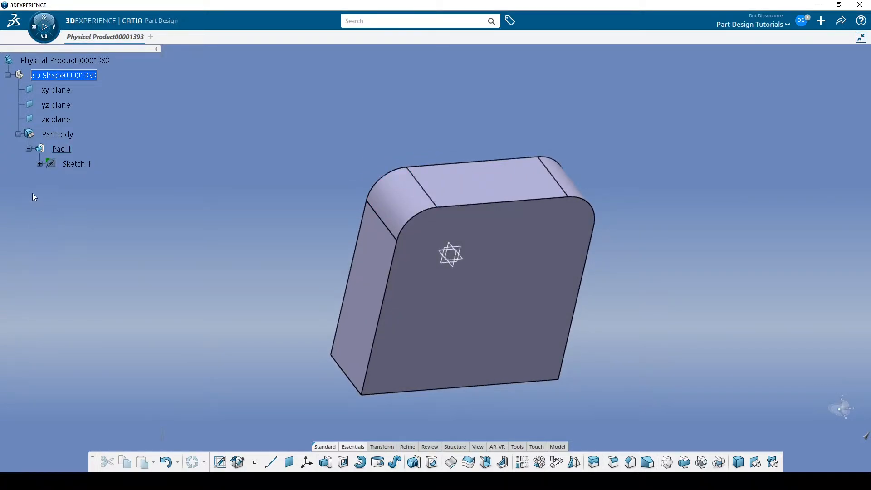
left_click(402, 202)
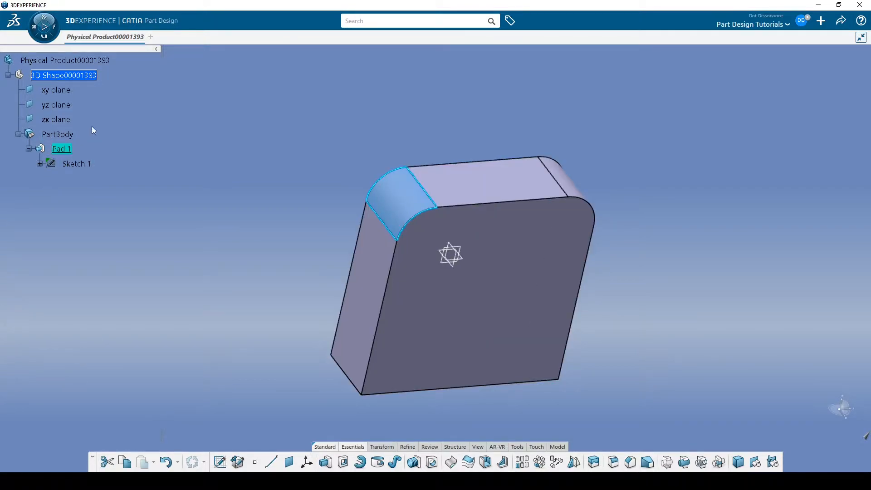
- Open the pad's sketch to view the upper-left corner's radius constraint, and exit without changing it
double_click(87, 164)
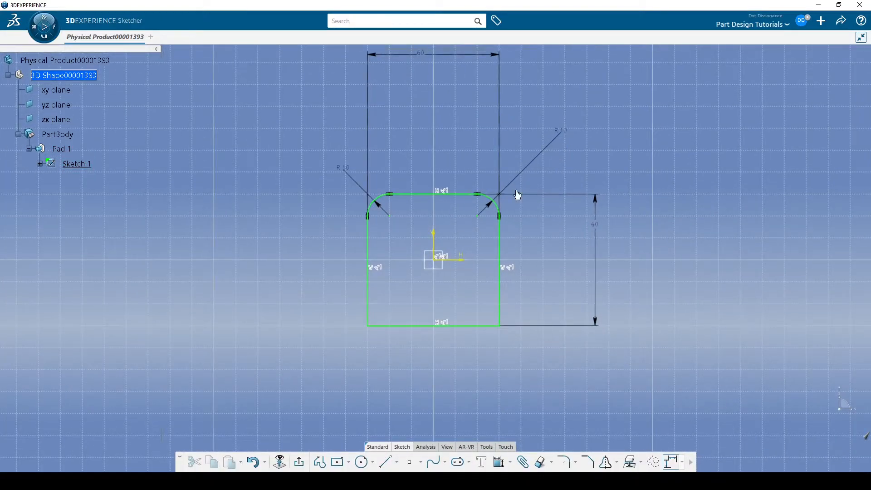
double_click(345, 169)
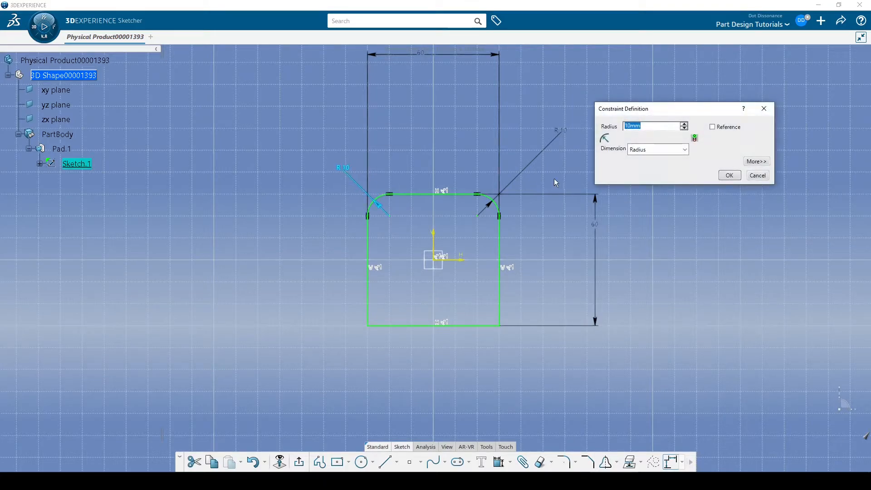
left_click(759, 178)
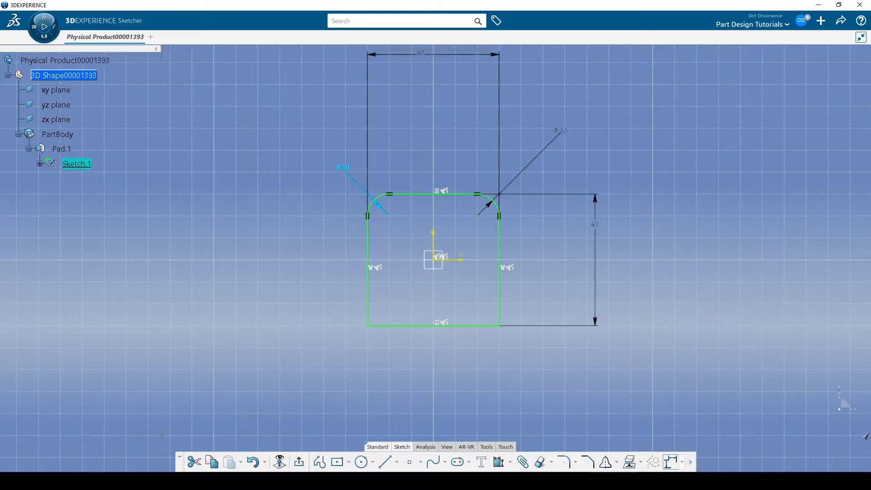
left_click(299, 467)
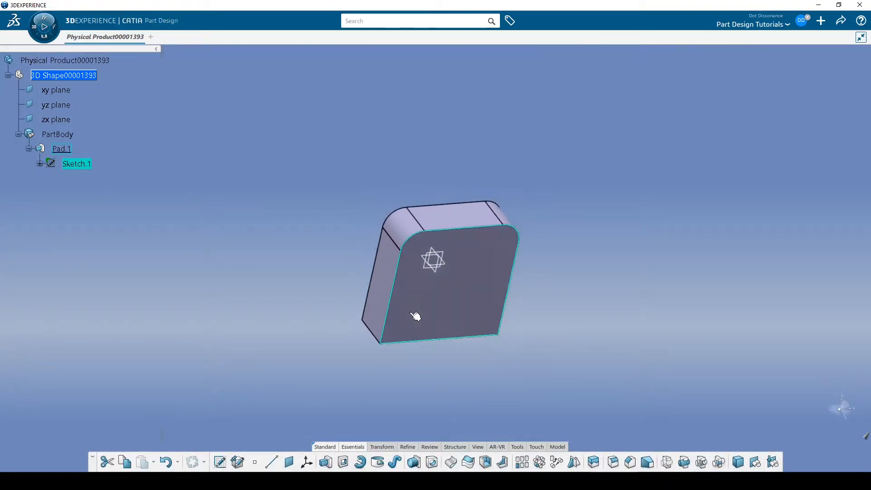
middle_click_drag(404, 275, 414, 298)
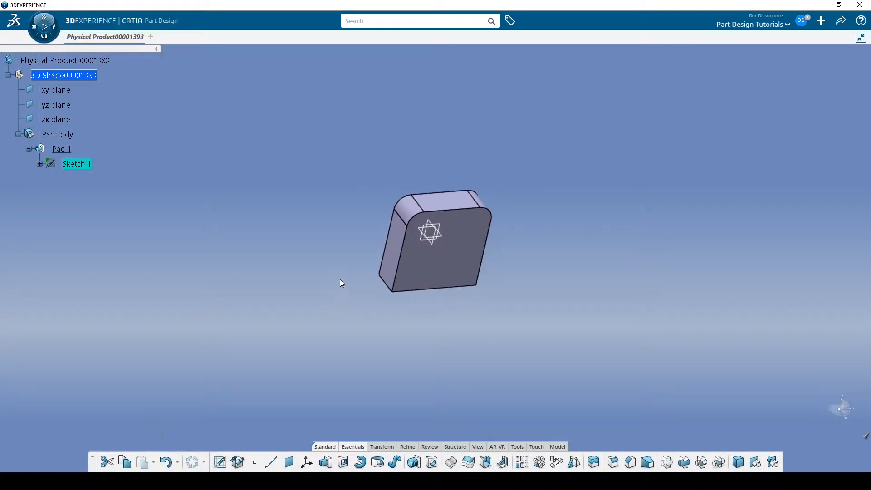
- Undo the pad and both sketched corner roundings, and move the 60 mm width dimension closer to the square
key("ctrl+z")
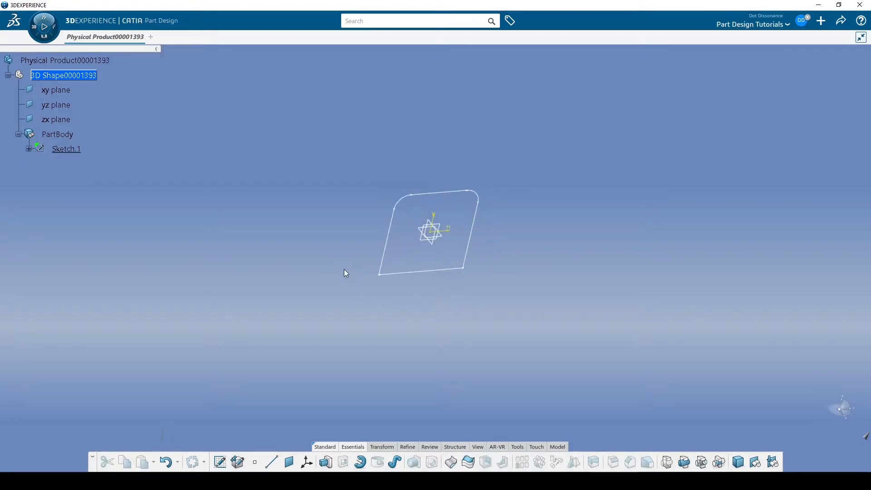
key("ctrl+z")
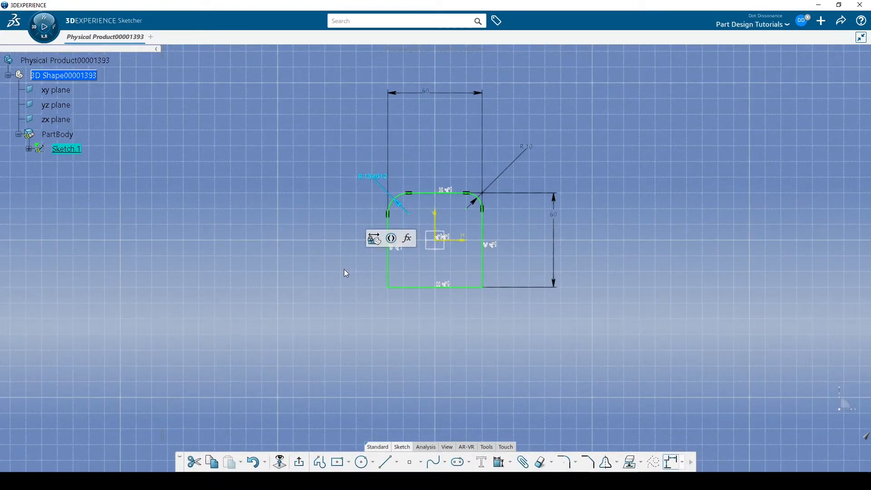
key("ctrl+z")
key("ctrl+z")
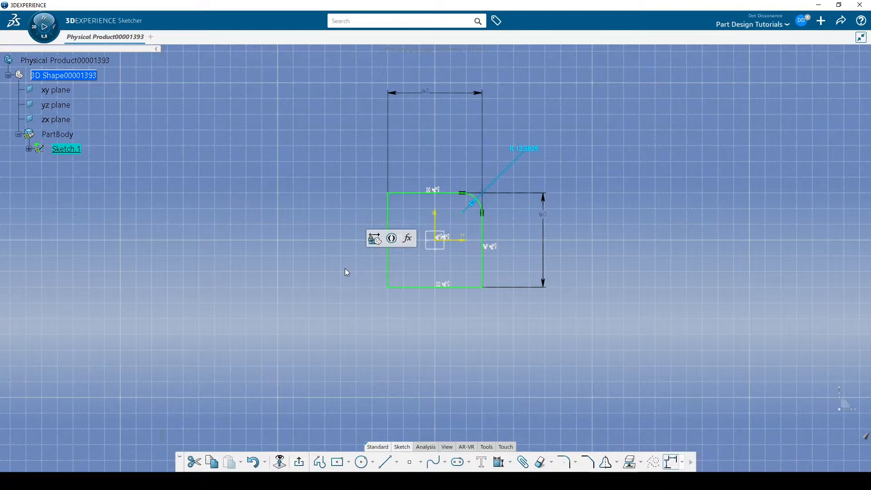
key("ctrl+z")
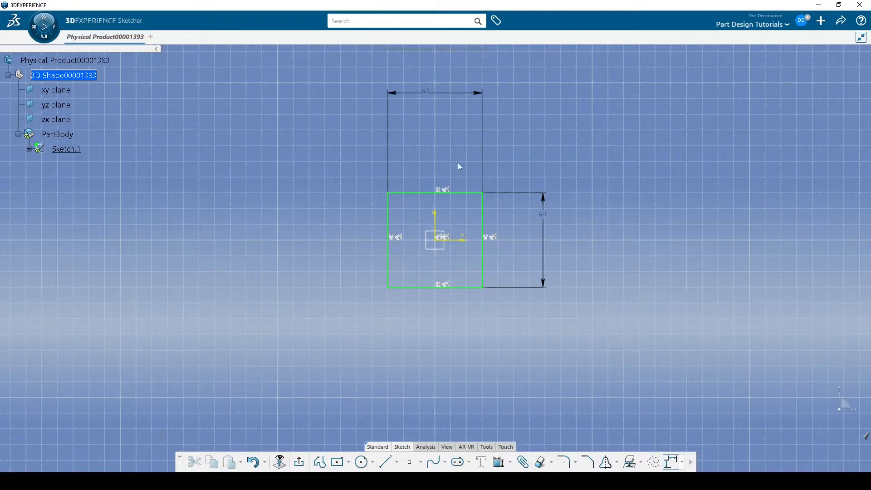
left_click_drag(481, 92, 468, 160)
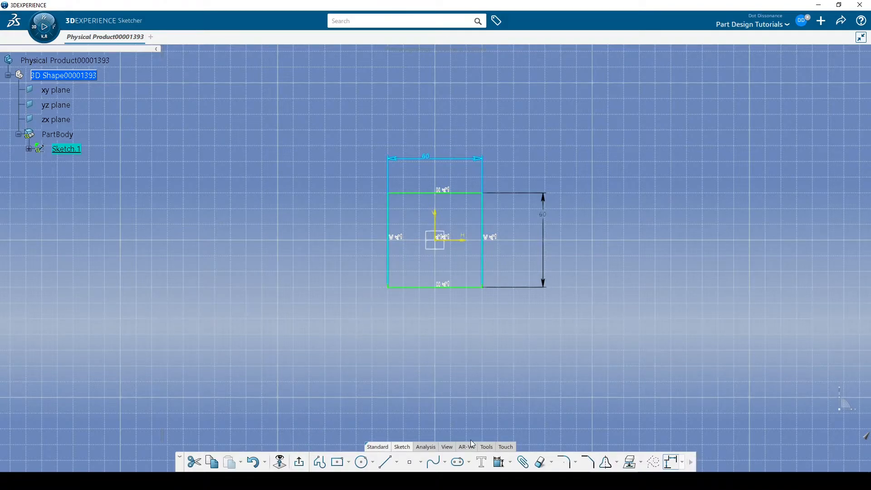
- Consult the flange drawing in the browser's motor datasheet again and return to the square sketch
key("alt+Tab")
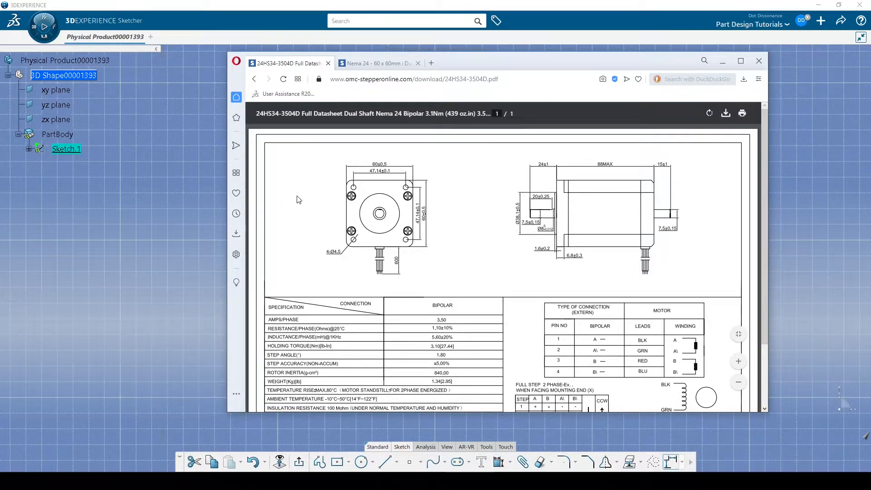
left_click(140, 225)
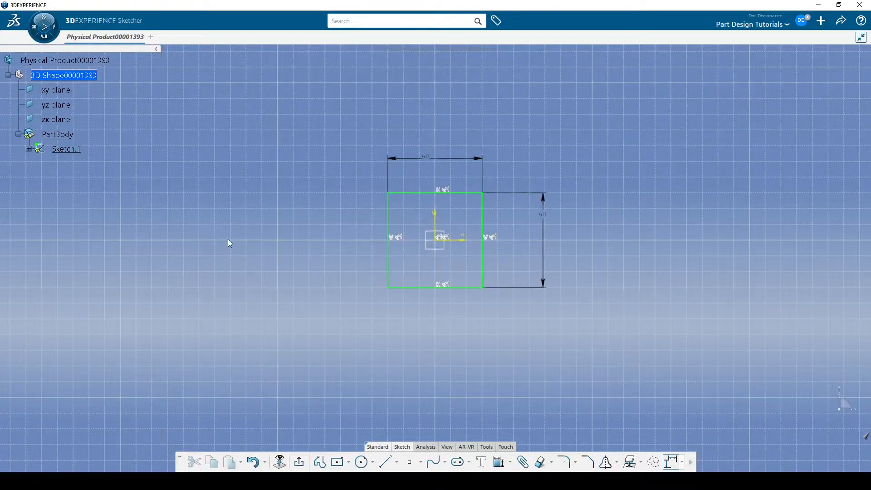
- Exit the sketch and pad the plain 60 mm square to a length of 20 mm
left_click(295, 462)
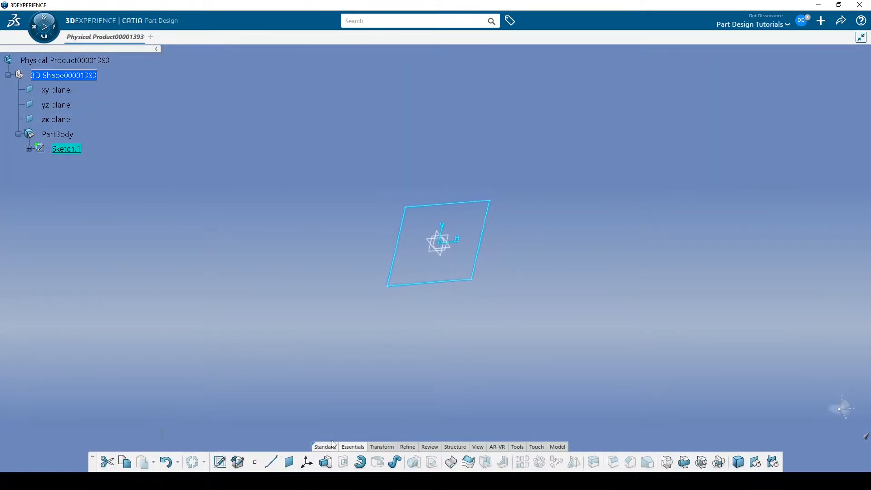
left_click(323, 462)
middle_click_drag(463, 275, 548, 157)
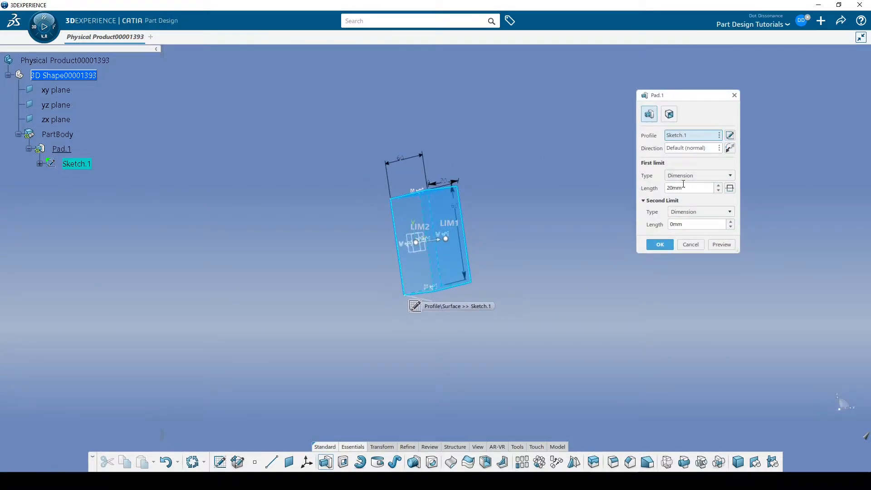
left_click(660, 245)
middle_click_drag(562, 235, 374, 316)
- Apply an Edge Fillet to the four short corner edges of the square pad
middle_click_drag(550, 358, 590, 437)
left_click(612, 462)
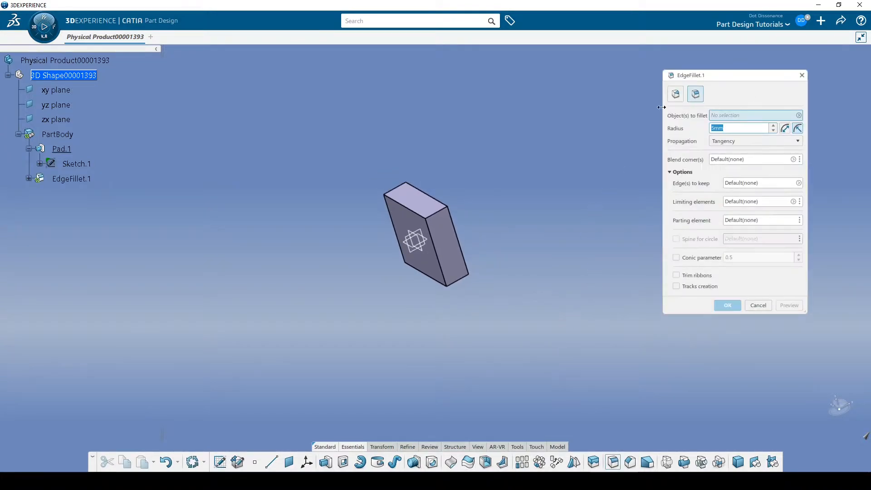
left_click(445, 213)
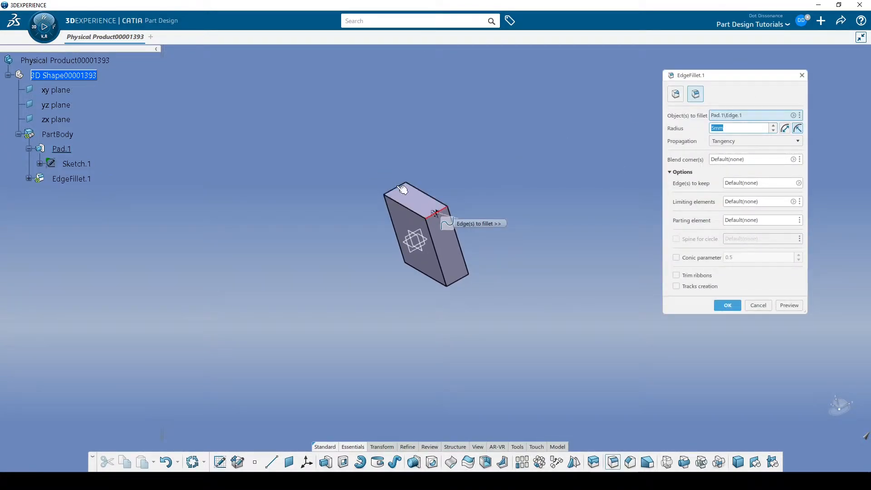
left_click(397, 186)
left_click(461, 281)
middle_click_drag(462, 284, 612, 149)
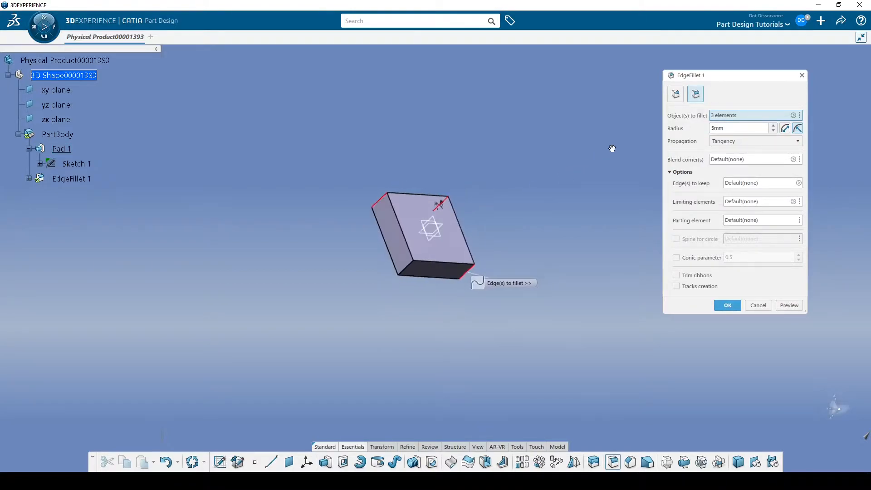
left_click(413, 266)
key("Return")
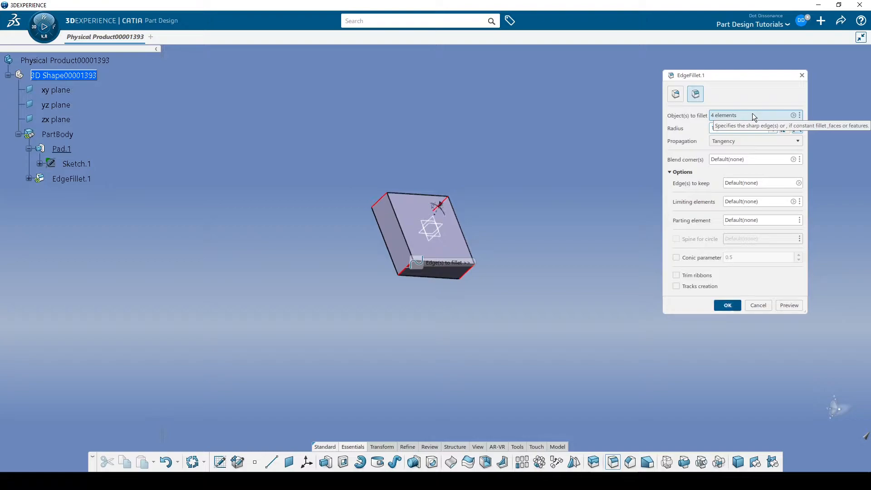
middle_click_drag(514, 200, 332, 264)
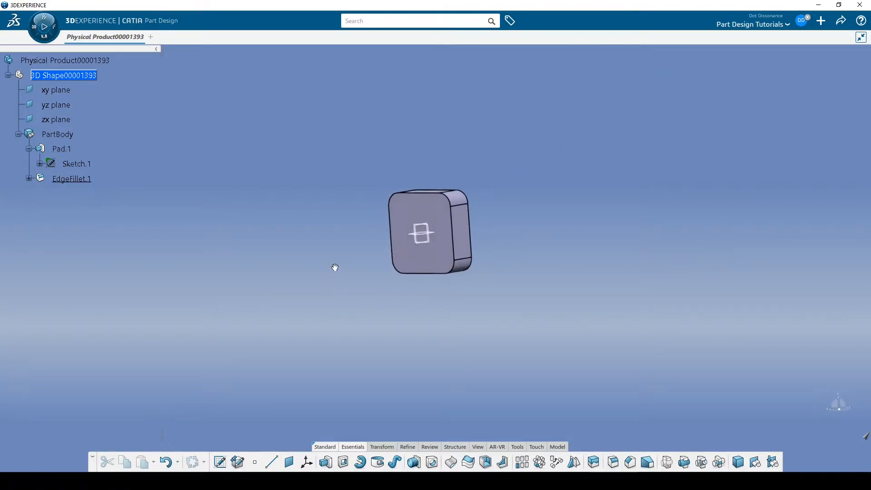
- Set the radius of the four-corner edge fillet to 12 mm
double_click(69, 179)
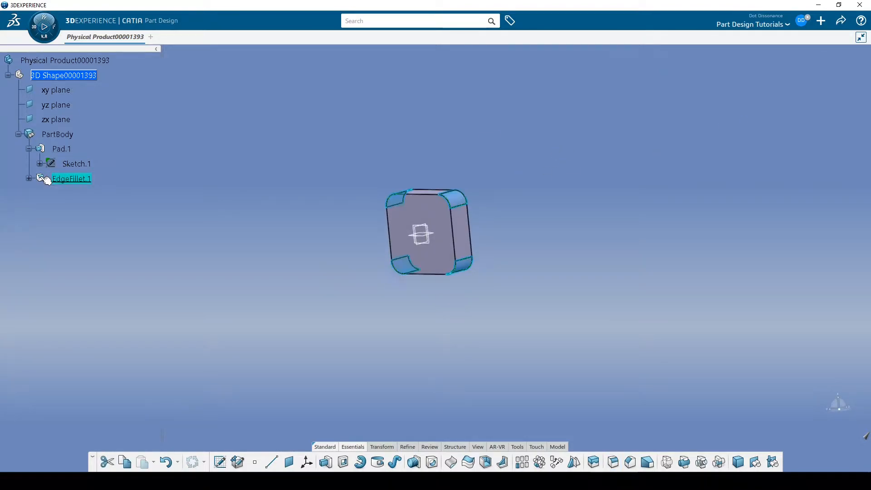
type("12")
key("Return")
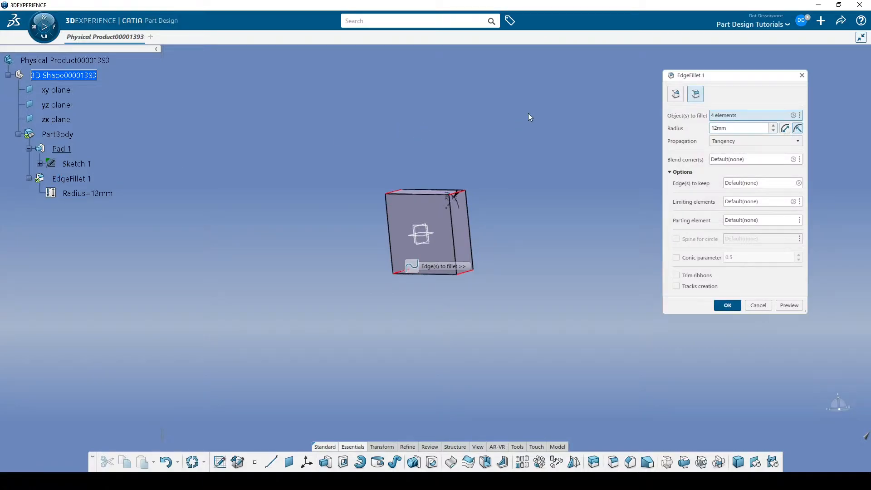
middle_click_drag(575, 220, 566, 181)
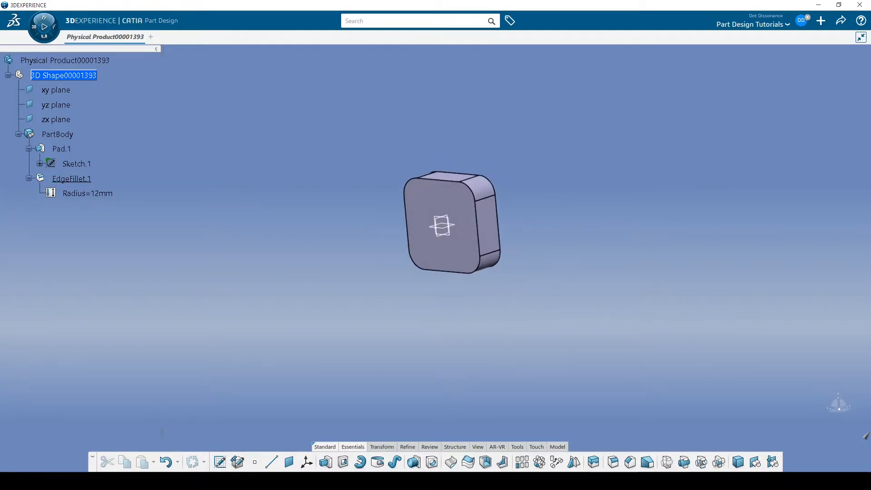
- Study the motor's product photos and the datasheet's side view in the browser, and return to the model
left_click(470, 481)
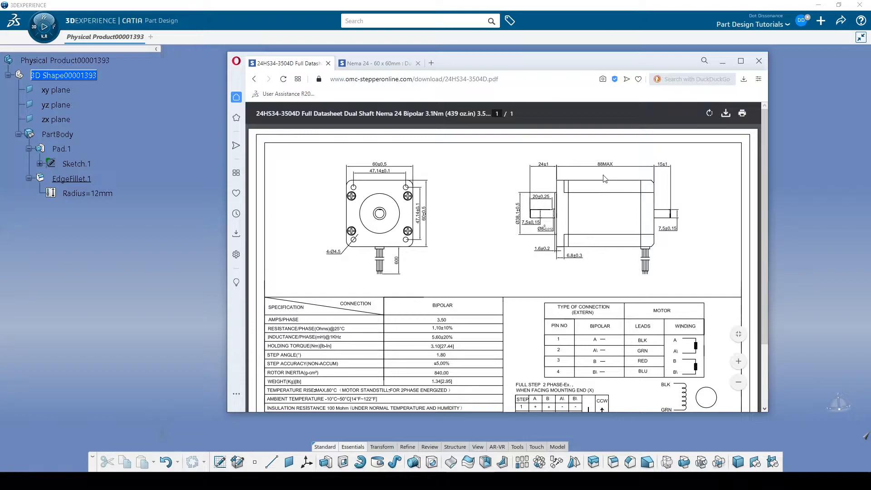
left_click(377, 64)
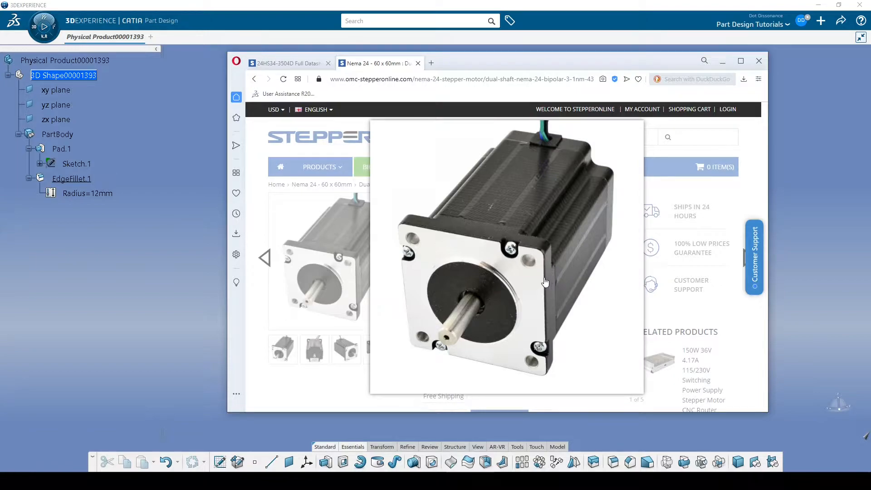
left_click(541, 239)
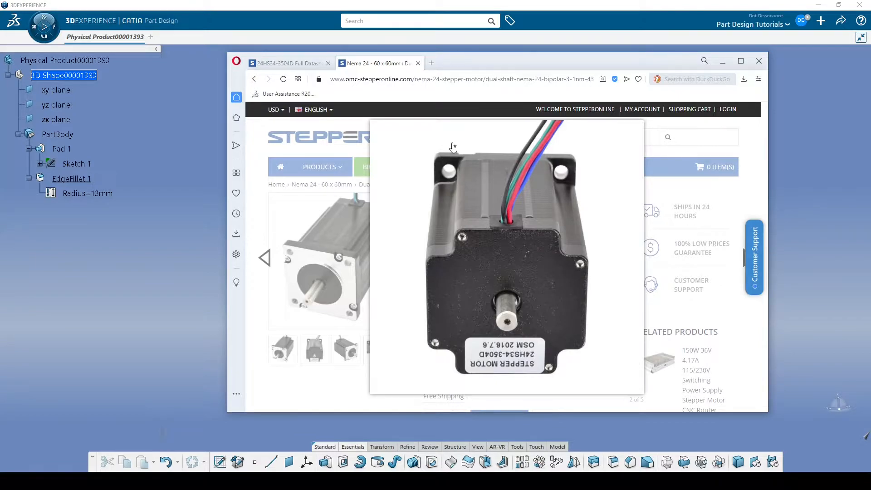
left_click(447, 161)
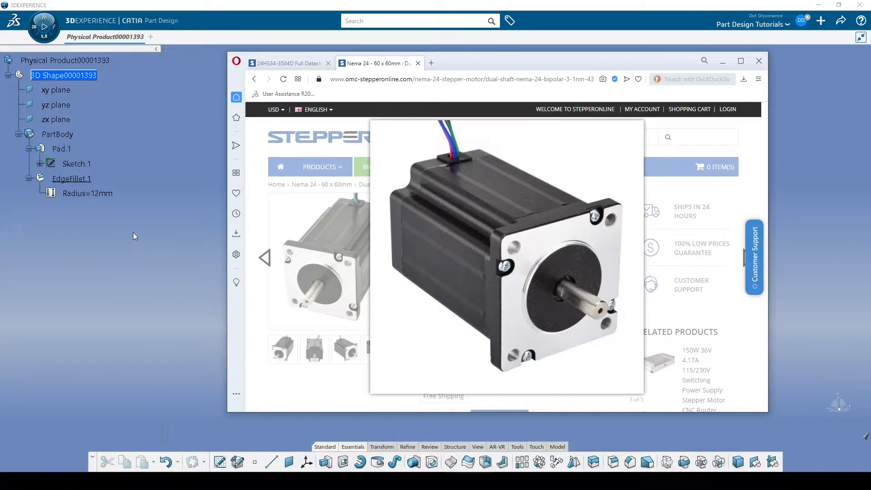
left_click(162, 239)
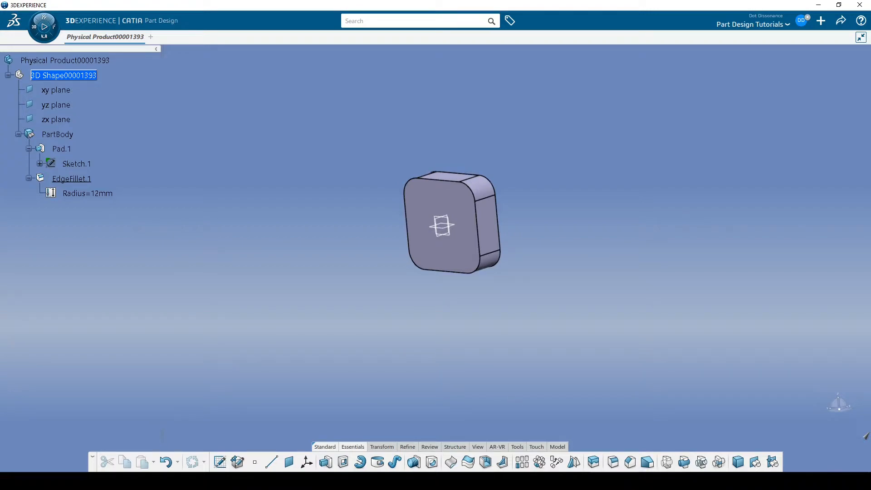
key("alt+Tab")
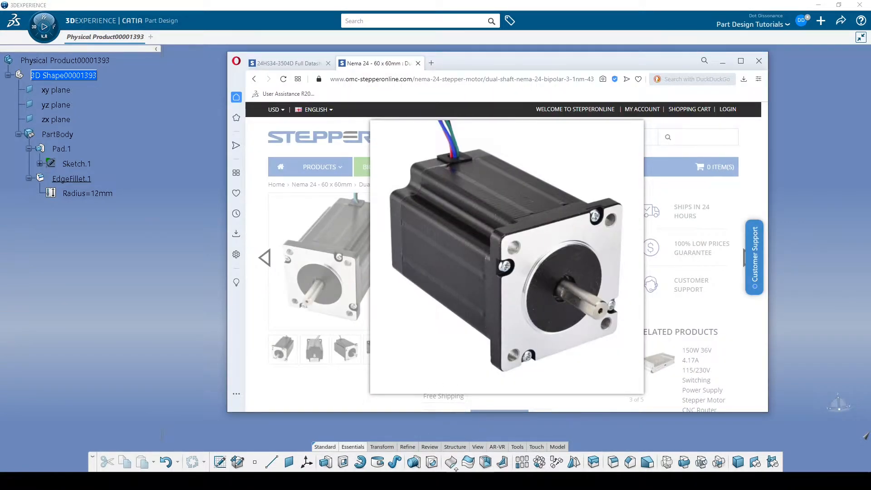
left_click(314, 64)
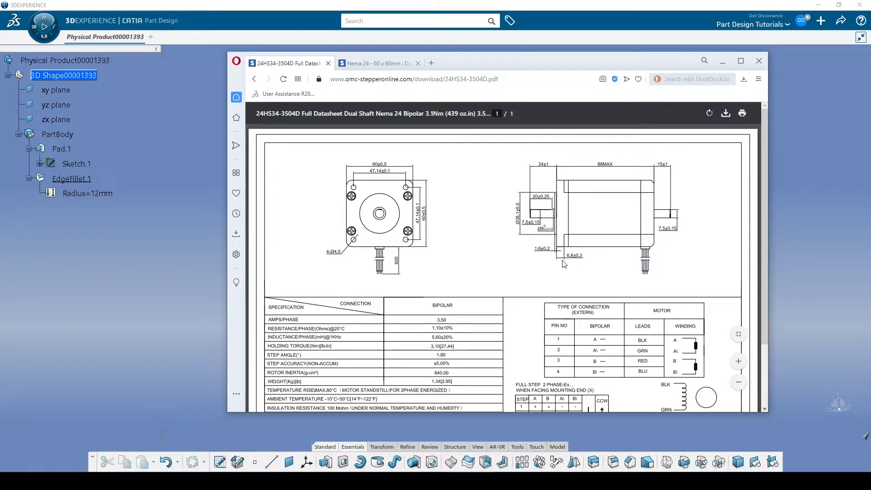
left_click(162, 249)
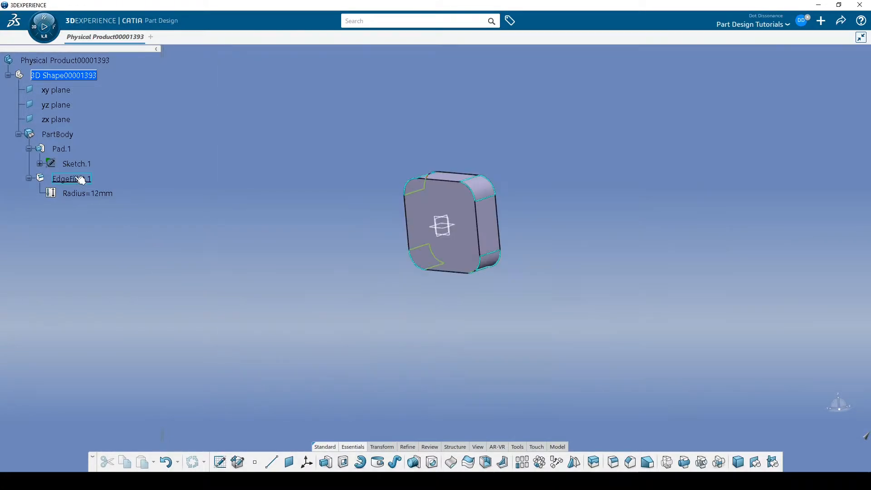
- Set the length of the square flange pad to 6.8 mm
double_click(61, 149)
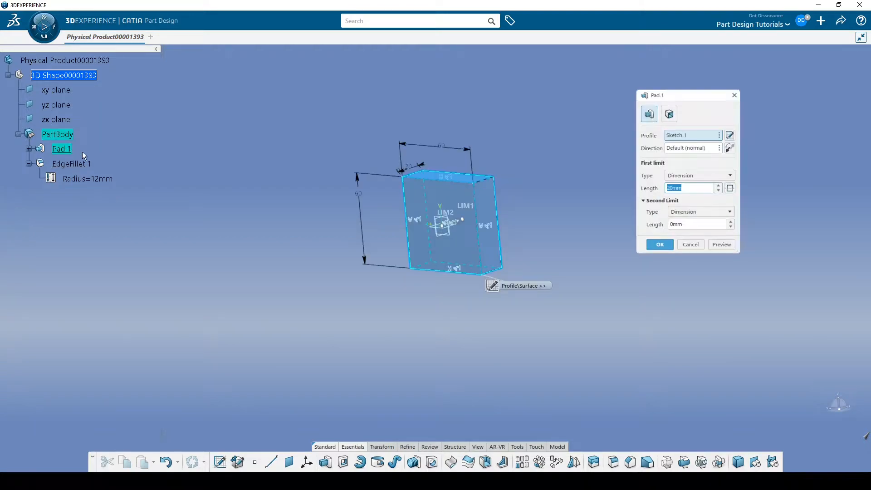
type("6.5")
key("Return")
left_click(550, 207)
middle_click_drag(554, 208, 631, 195)
- Set the radius of the flange's four-corner edge fillet to 8 mm
double_click(87, 164)
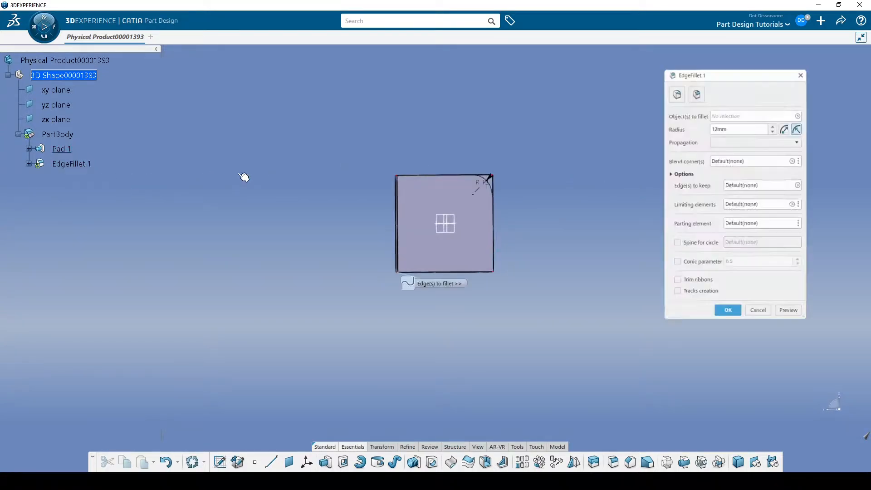
type("8")
key("Return")
left_click(677, 155)
middle_click_drag(535, 182, 507, 207)
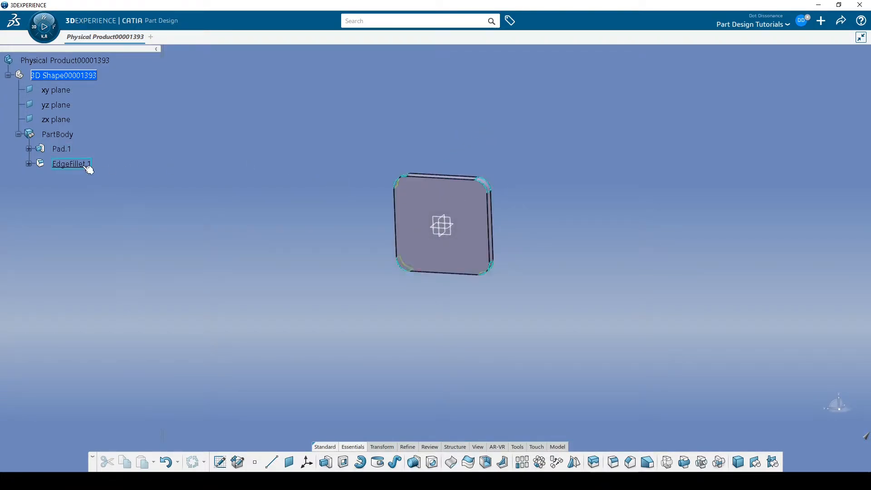
- Start a new sketch on the flange's large flat face and consult the motor datasheet drawing
middle_click_drag(329, 219, 316, 159)
middle_click_drag(484, 144, 465, 231)
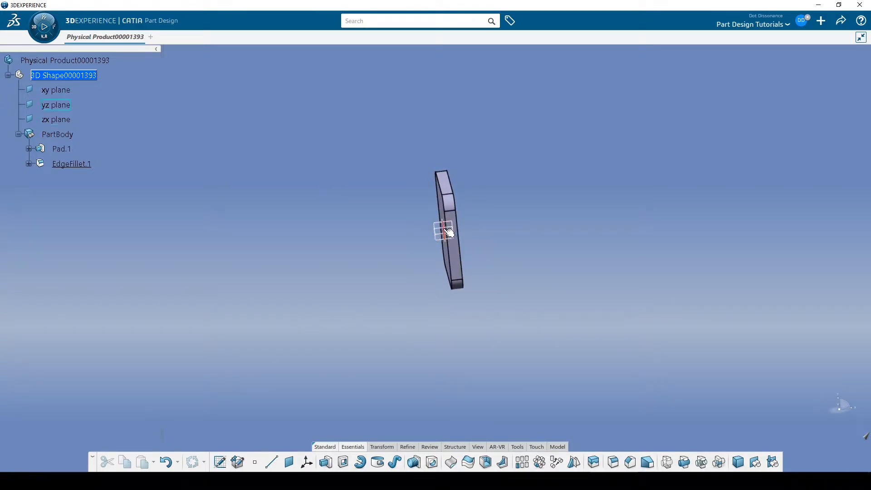
middle_click_drag(636, 208, 451, 208)
left_click(450, 214)
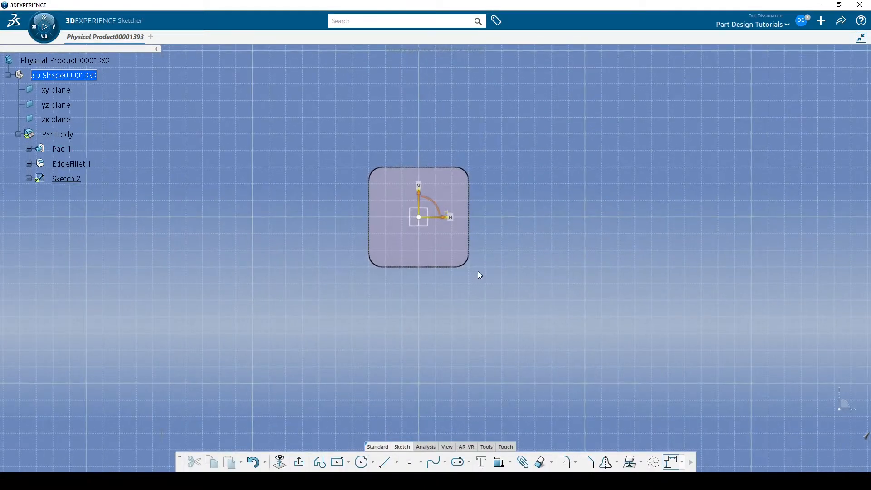
key("alt+Tab")
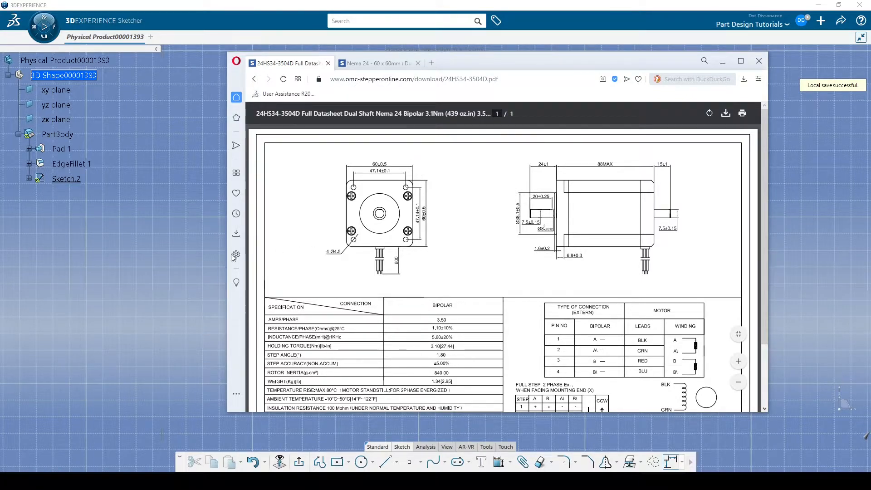
left_click(246, 20)
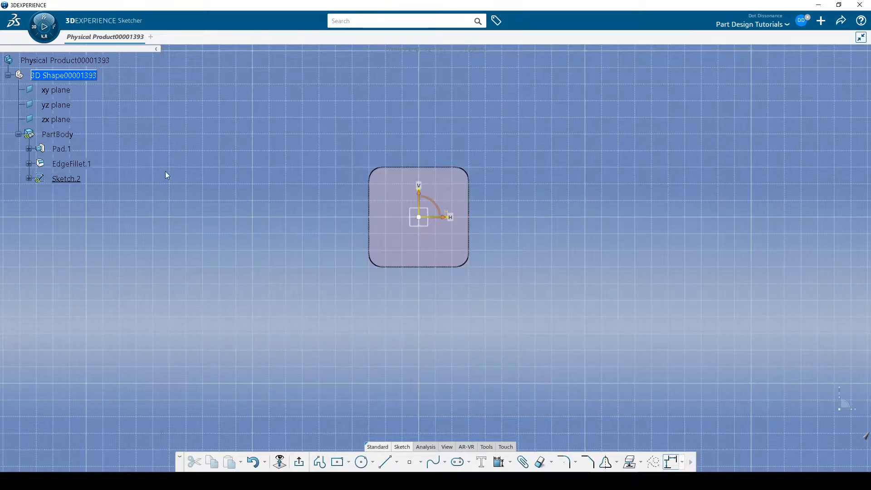
- Create a Length parameter named flange_length with a value of 6.8 mm and expand the parameter list in the tree
left_click(484, 447)
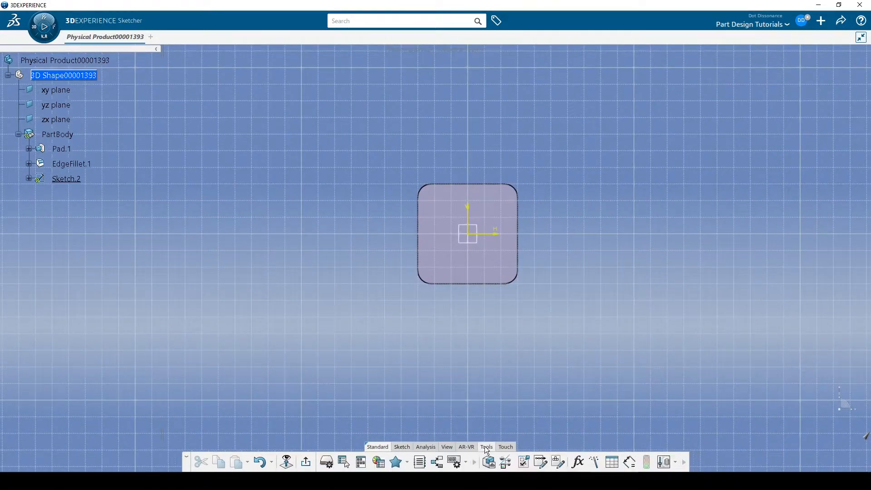
left_click(578, 462)
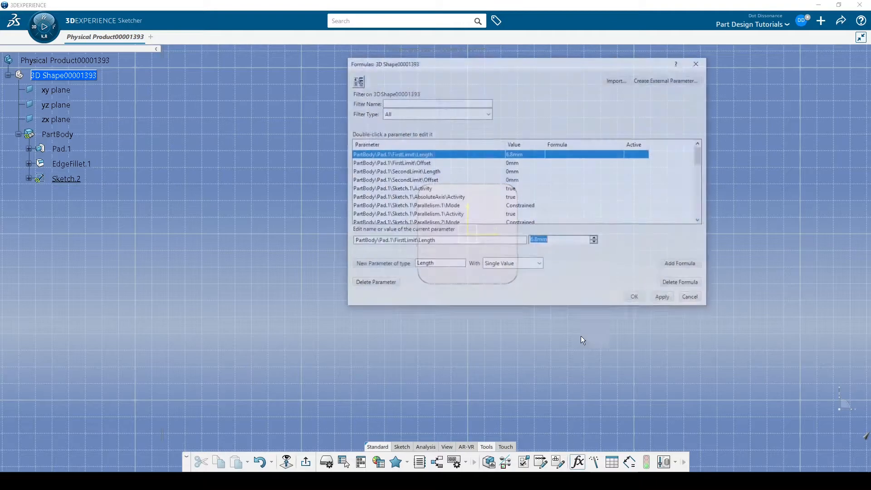
left_click(388, 265)
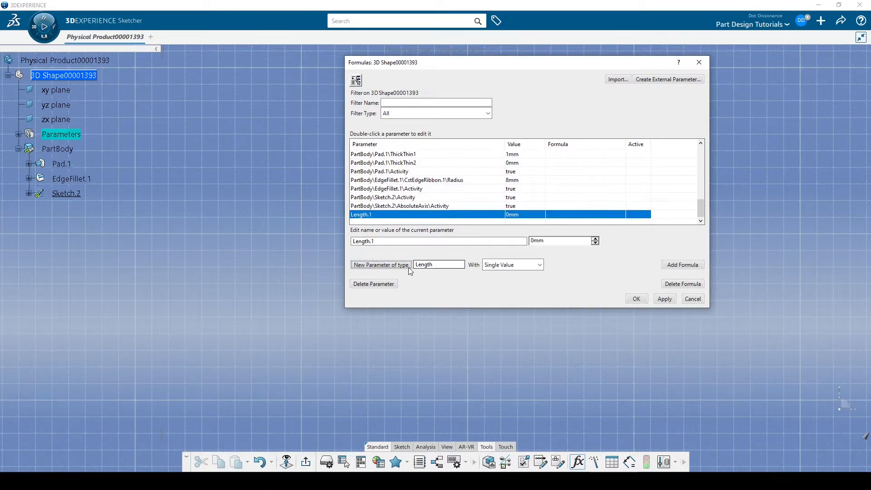
double_click(368, 241)
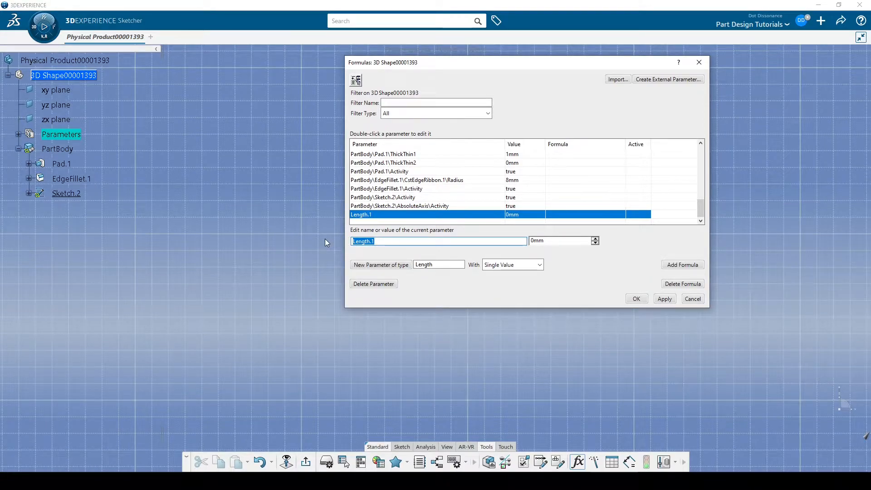
type("flange_len")
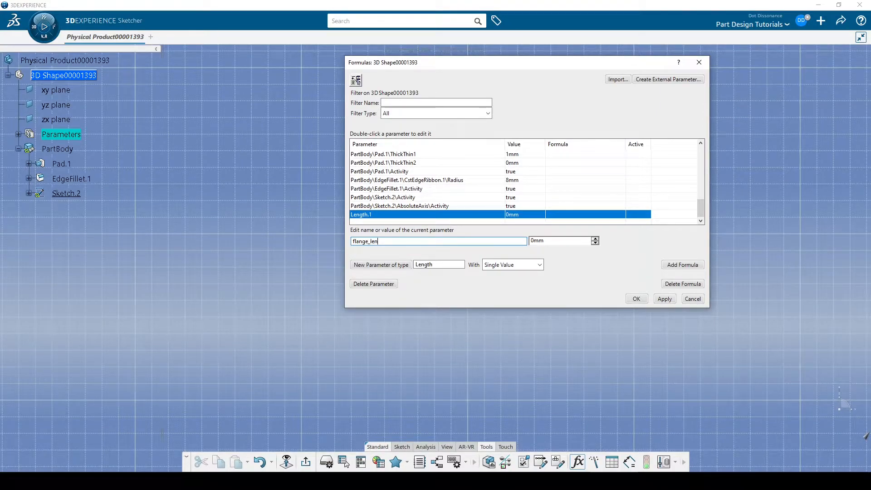
type("gth")
key("Tab")
type("6.8")
key("Return")
left_click(637, 299)
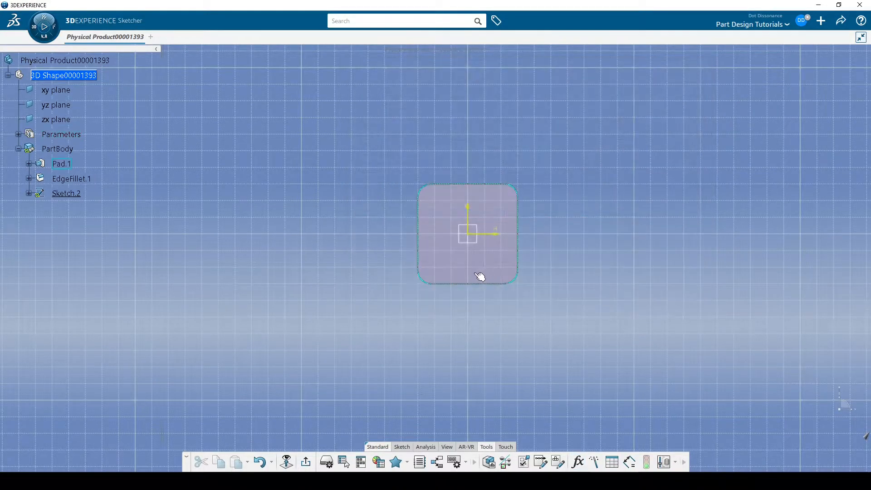
left_click(18, 134)
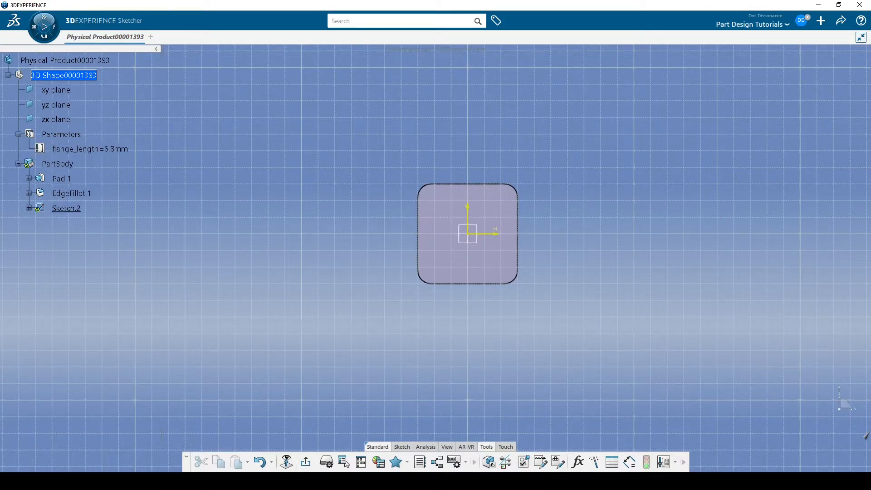
- Consult the datasheet's side view and create a second Length parameter named body_length with a value of 88 mm
key("alt+Tab")
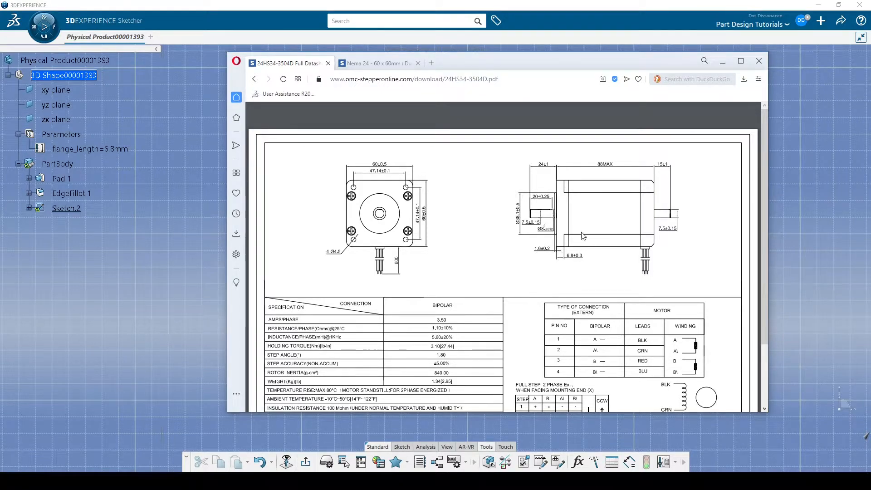
left_click(192, 183)
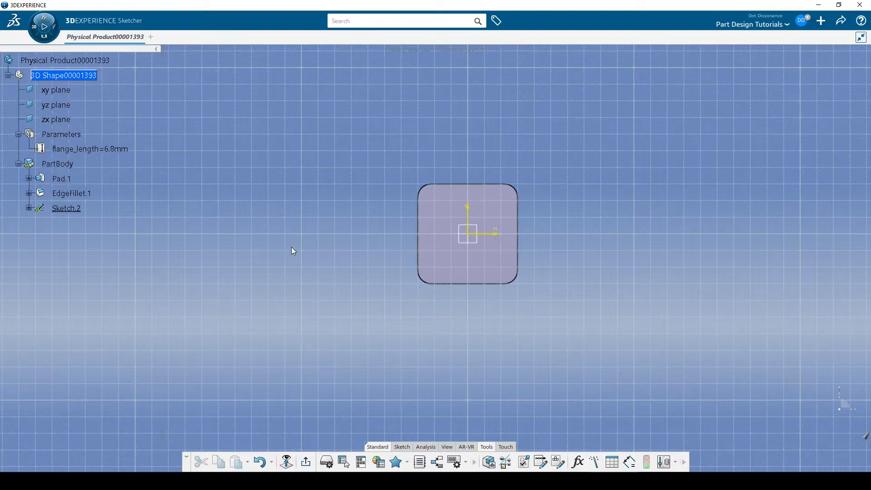
left_click(577, 462)
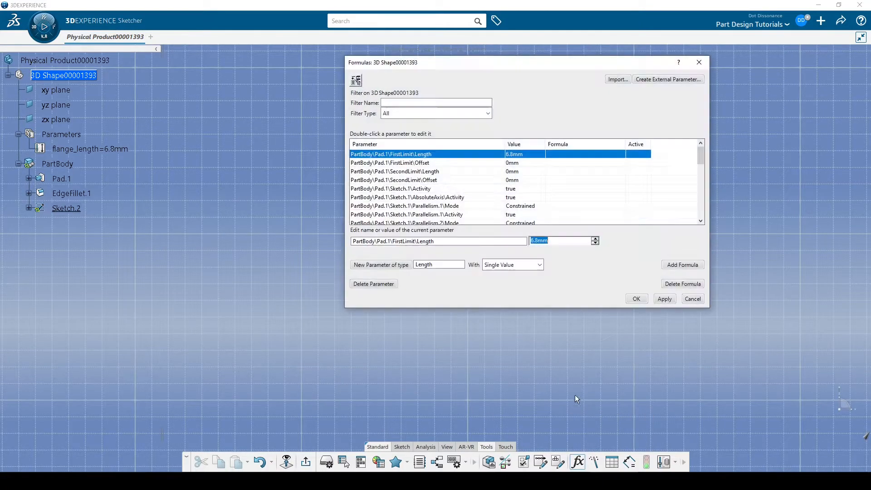
left_click(401, 265)
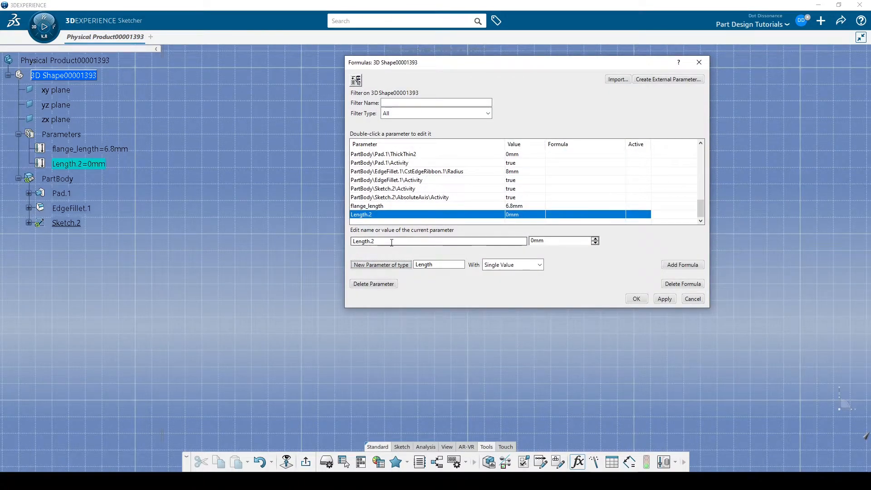
left_click_drag(391, 241, 233, 241)
type("body")
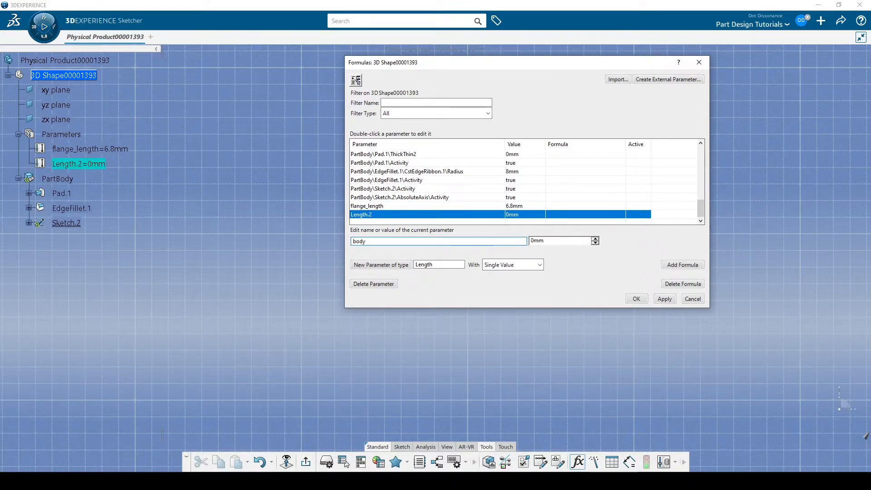
type("_length")
key("Tab")
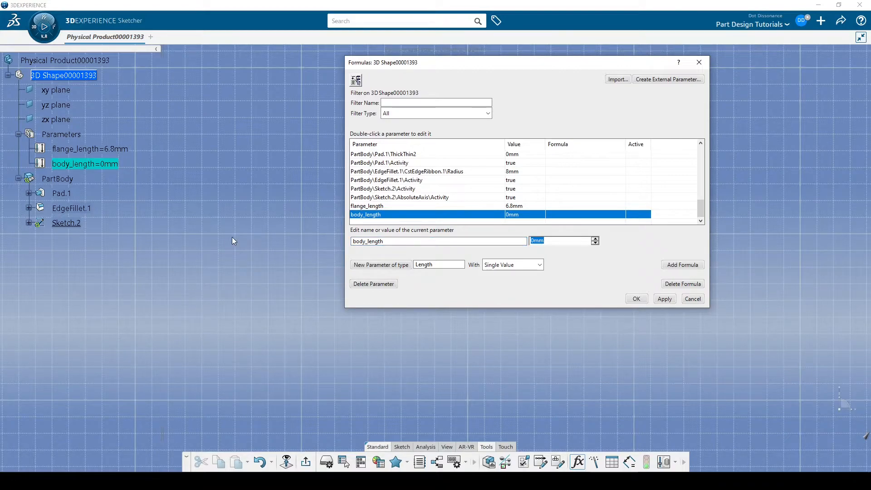
type("88")
key("Return")
left_click(627, 299)
- Project the four straight outer edges of the flange into the sketch
mouse_move(488, 175)
middle_mouse_down()
mouse_move(381, 295)
mouse_move(407, 265)
mouse_move(336, 275)
mouse_move(440, 336)
mouse_move(413, 278)
middle_mouse_up()
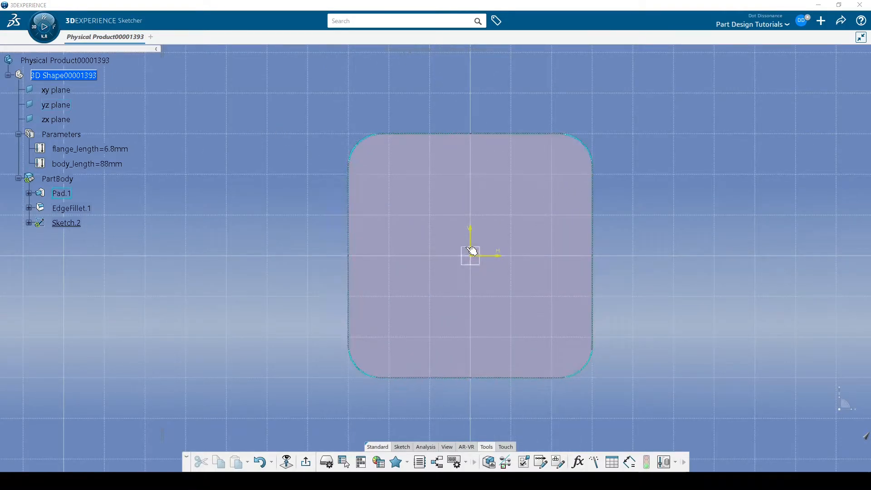
left_click(457, 135)
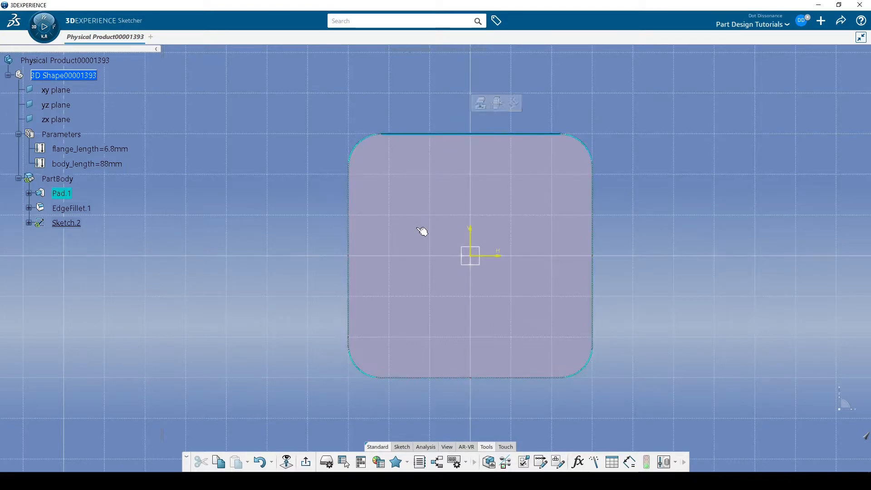
left_click(350, 255, "ctrl")
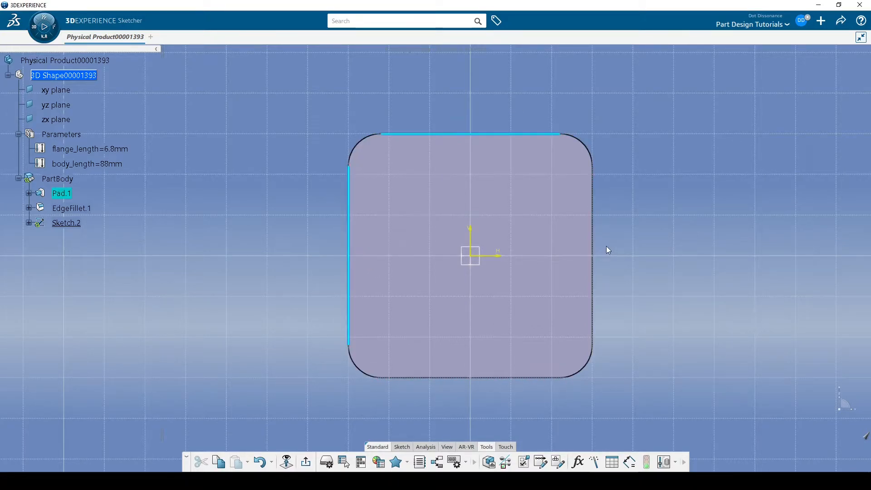
left_click(592, 241, "ctrl")
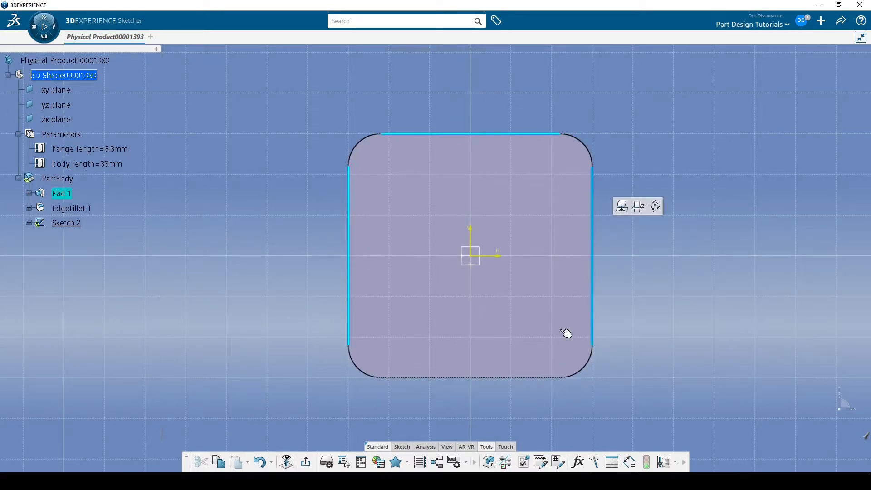
left_click(499, 377, "ctrl")
left_click(523, 347)
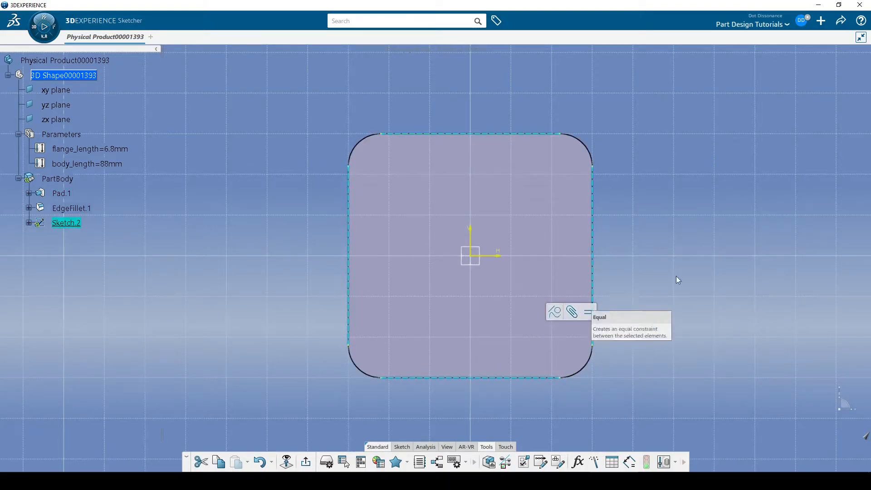
left_click(728, 230)
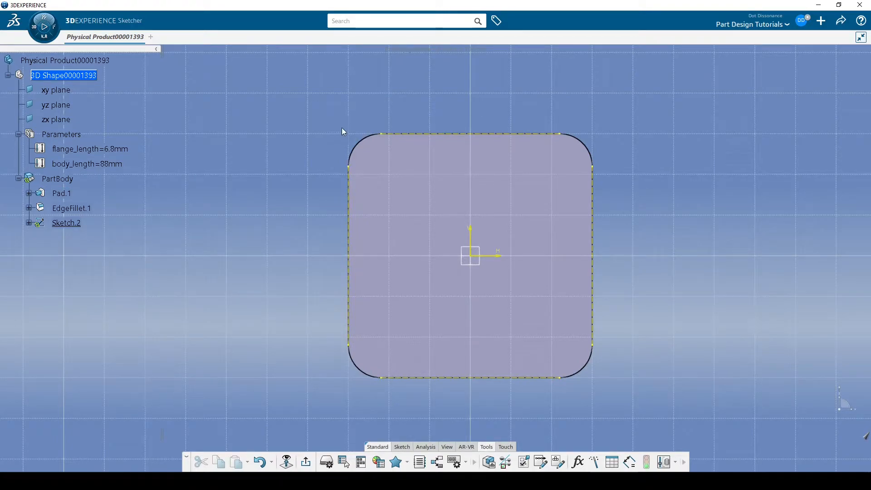
mouse_move(466, 264)
middle_mouse_down()
mouse_move(452, 246)
mouse_move(432, 244)
middle_mouse_up()
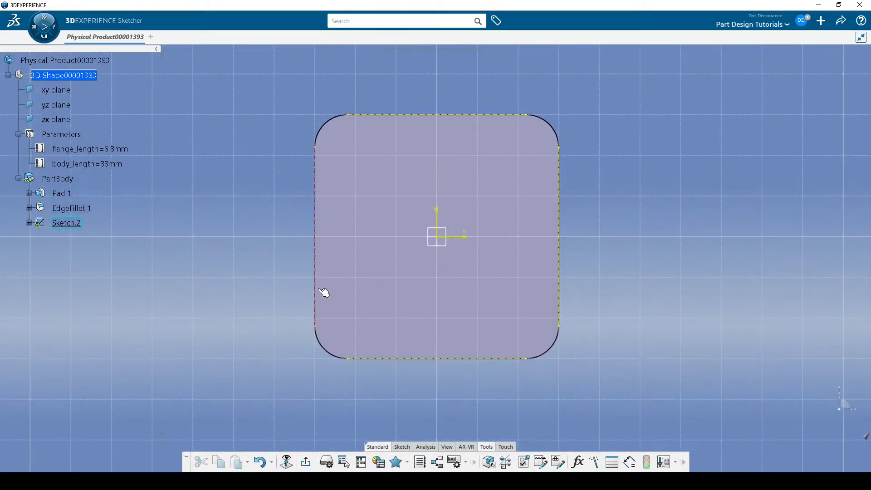
- Sketch the first part of the body profile along the flange's upper edge, with square notches about 10 mm deep at both upper corners
left_click(403, 447)
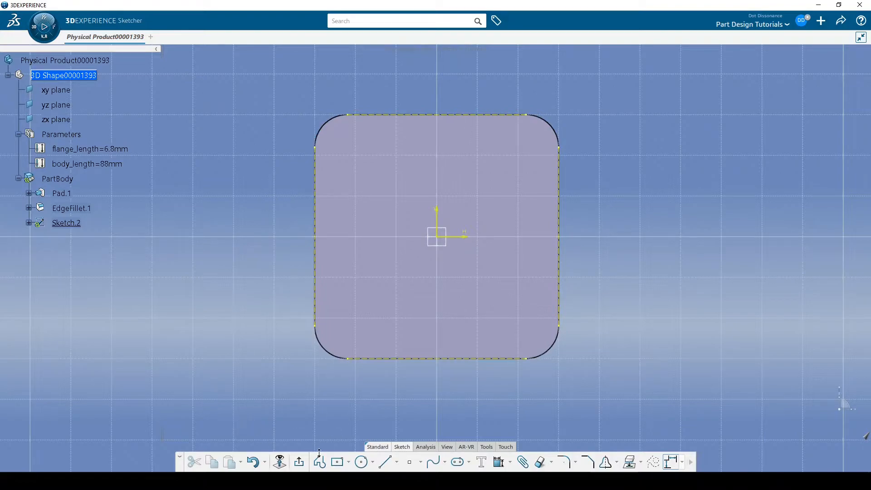
left_click(320, 462)
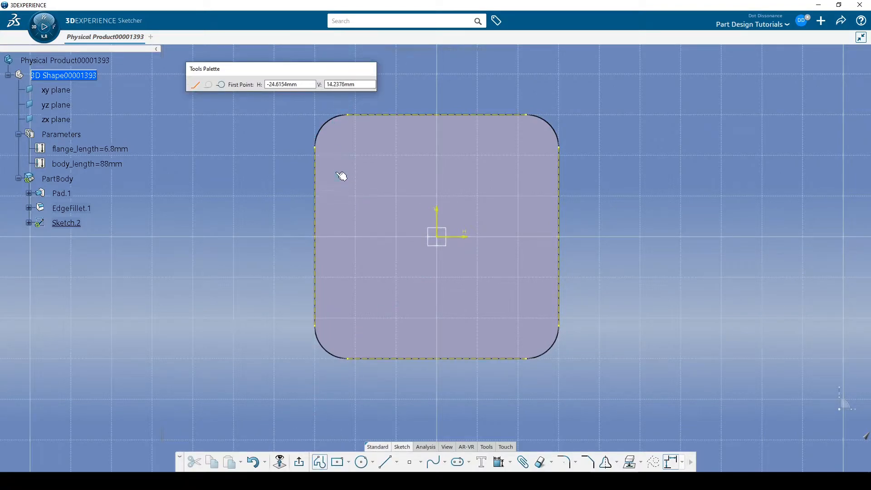
left_click(318, 153)
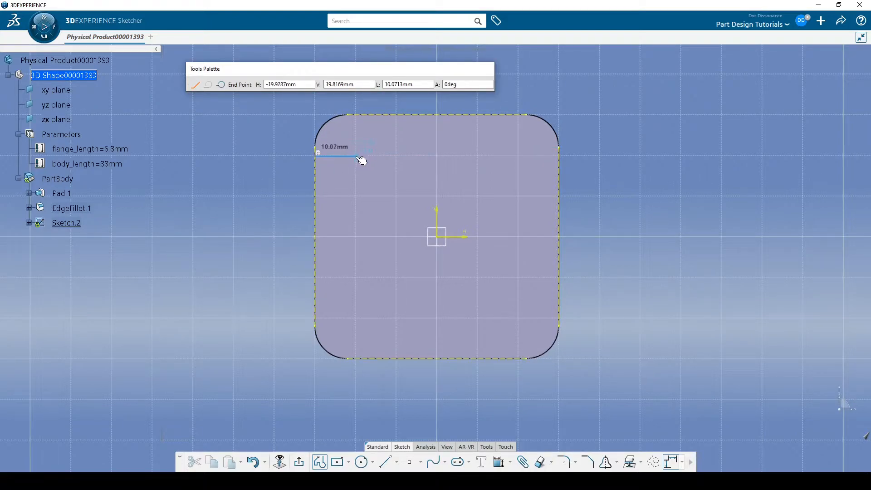
left_click(355, 156)
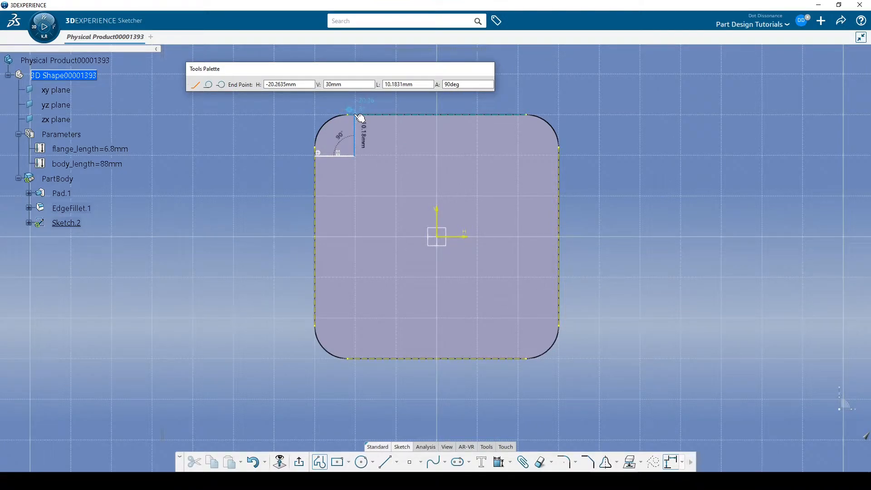
left_click(354, 114)
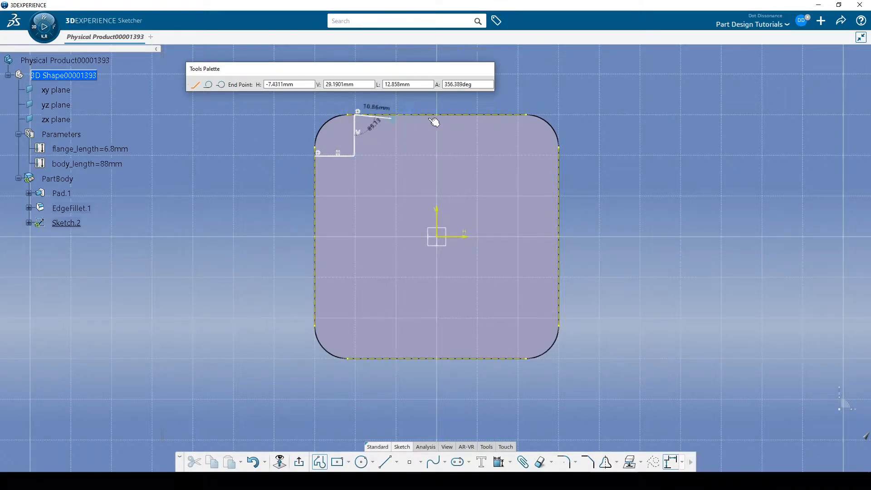
left_click(515, 113)
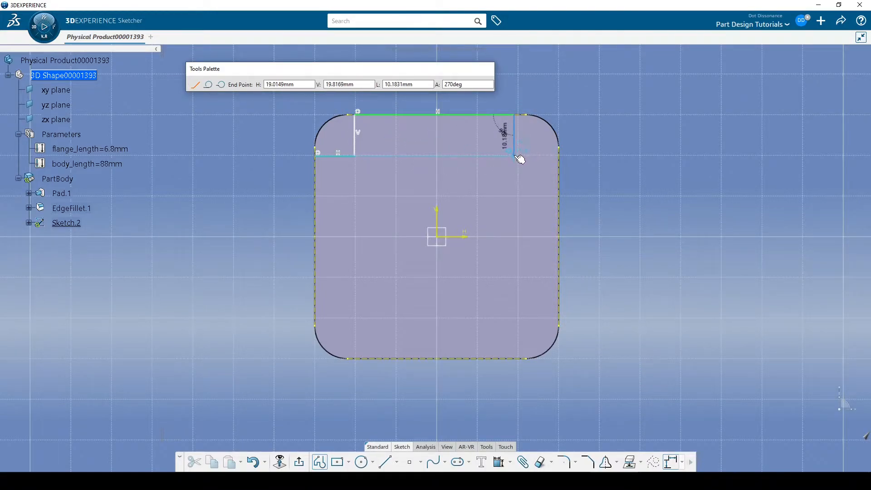
left_click(515, 155)
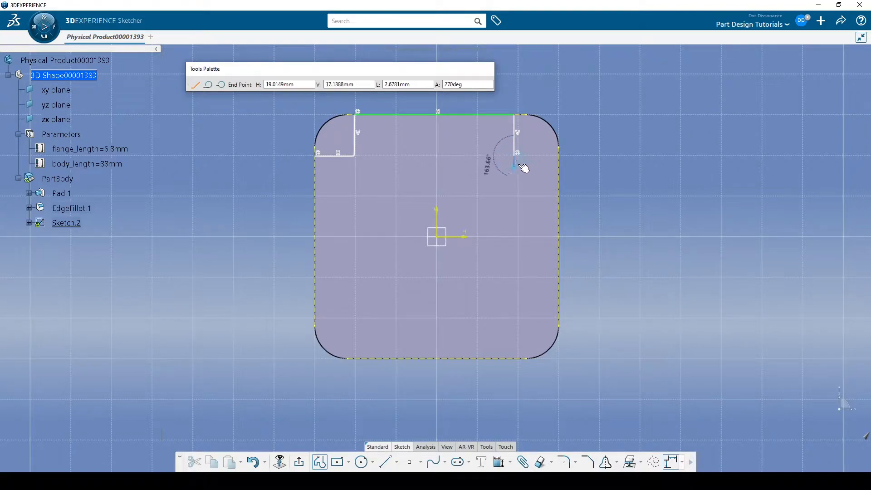
left_click(562, 153)
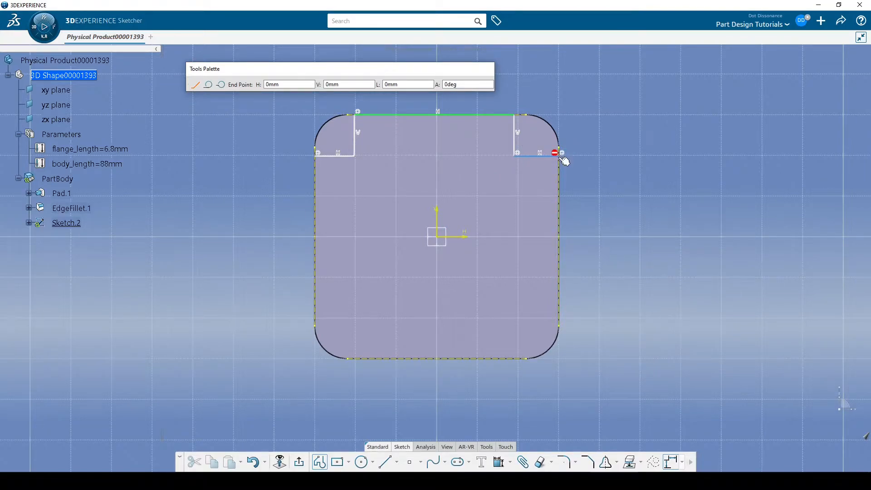
- Continue the profile around the lower edge with rectangular notches about 11 mm and 14 mm wide at the lower corners, closing it at its start point
left_click(560, 313)
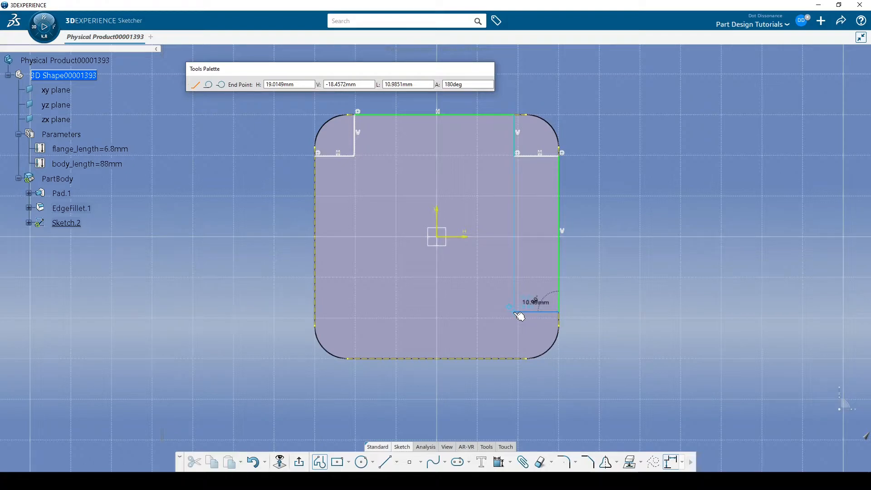
left_click(518, 314)
left_click(518, 357)
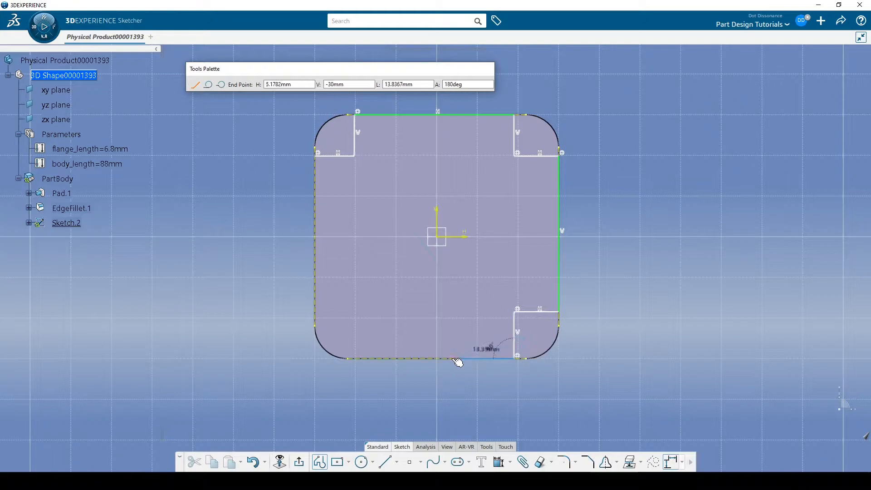
left_click(374, 358)
left_click(374, 304)
left_click(318, 304)
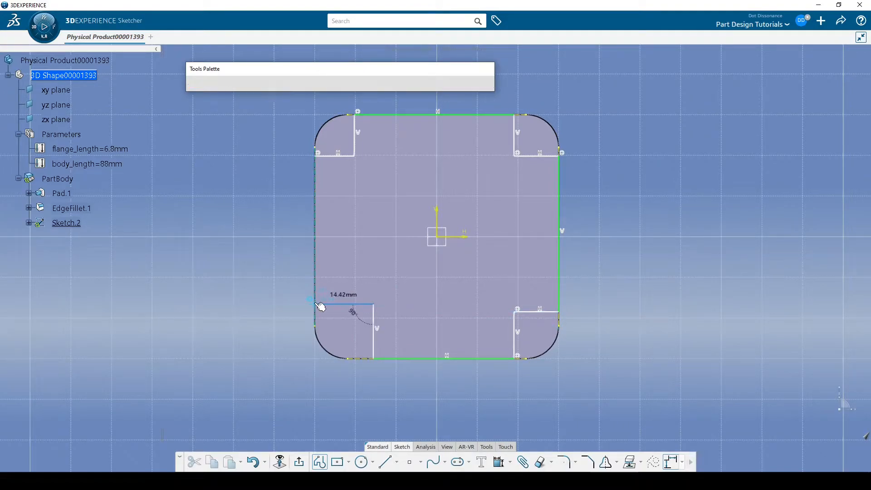
left_click(318, 153)
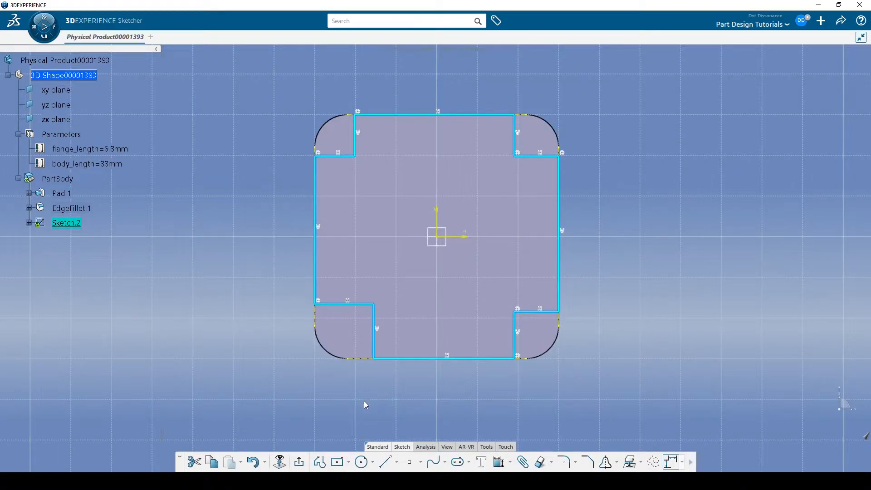
- Switch to the browser to examine the corner shape of the motor body in the product photo, and return to the sketch
key("alt+Tab")
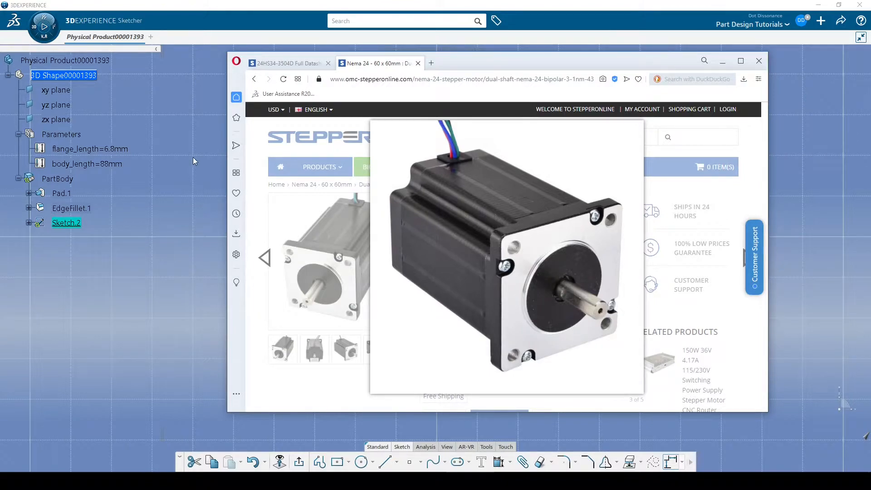
key("alt+Tab")
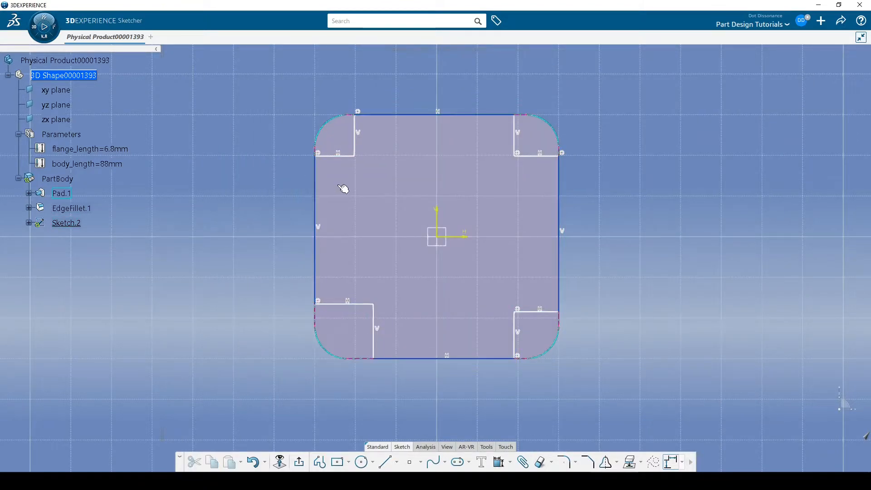
middle_click_drag(548, 97, 559, 99)
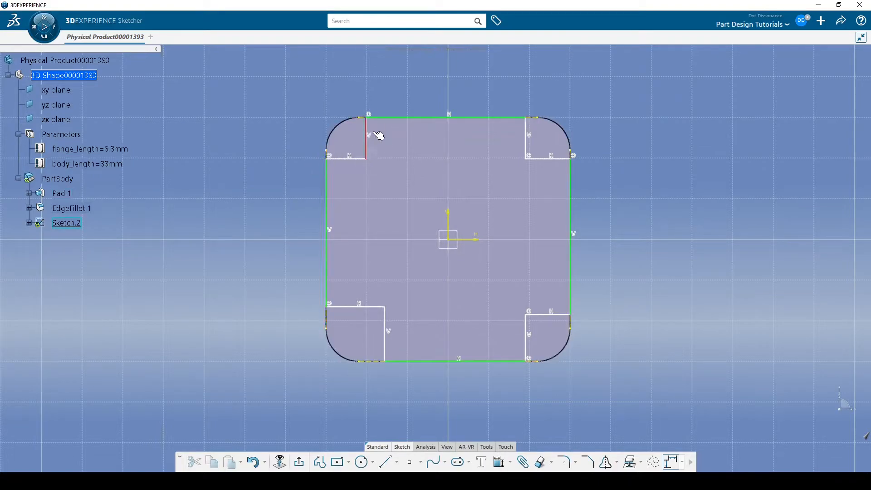
mouse_move(618, 116)
middle_mouse_down()
mouse_move(599, 119)
mouse_move(610, 108)
middle_mouse_up()
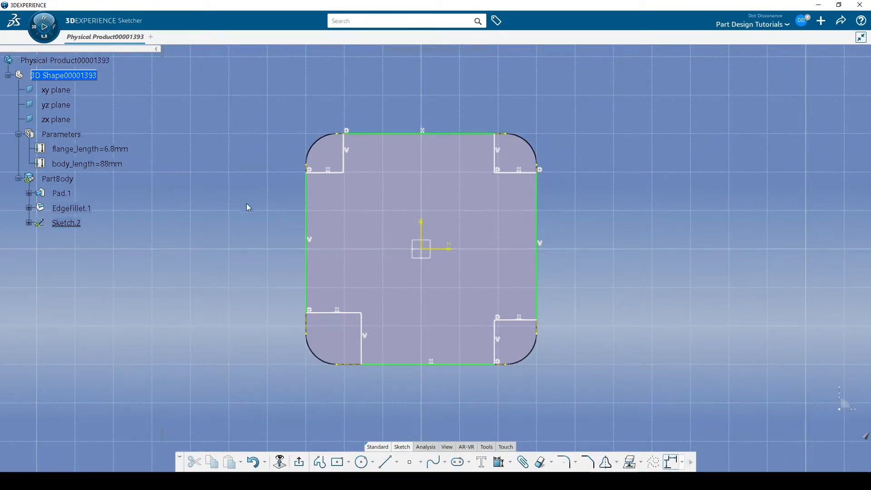
- Dimension the upper-left notch's width from the profile's left edge and set it to 10 mm
mouse_move(344, 170)
left_mouse_down()
mouse_move(364, 198)
mouse_move(380, 190)
mouse_move(348, 173)
mouse_move(353, 186)
mouse_move(350, 177)
left_mouse_up()
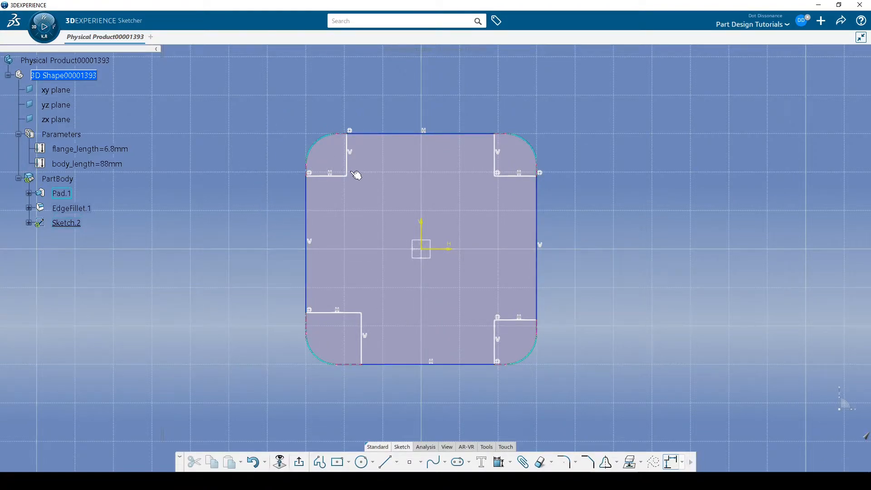
left_click(462, 134)
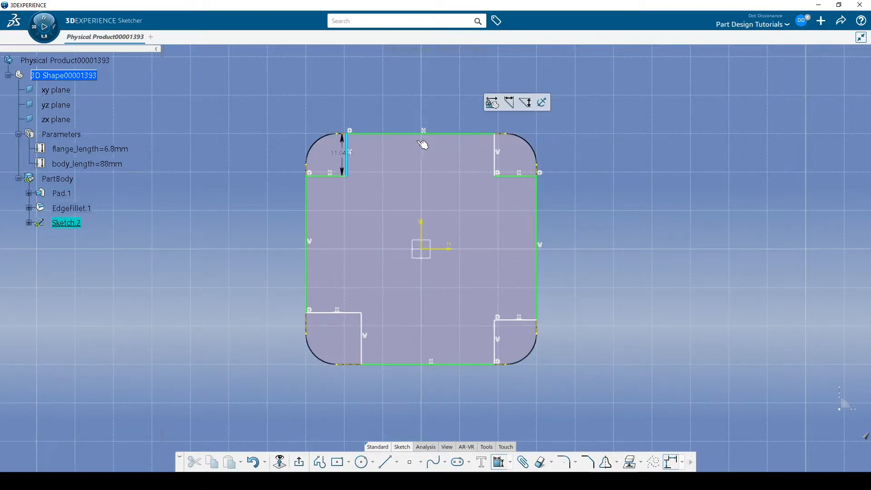
left_click(310, 198)
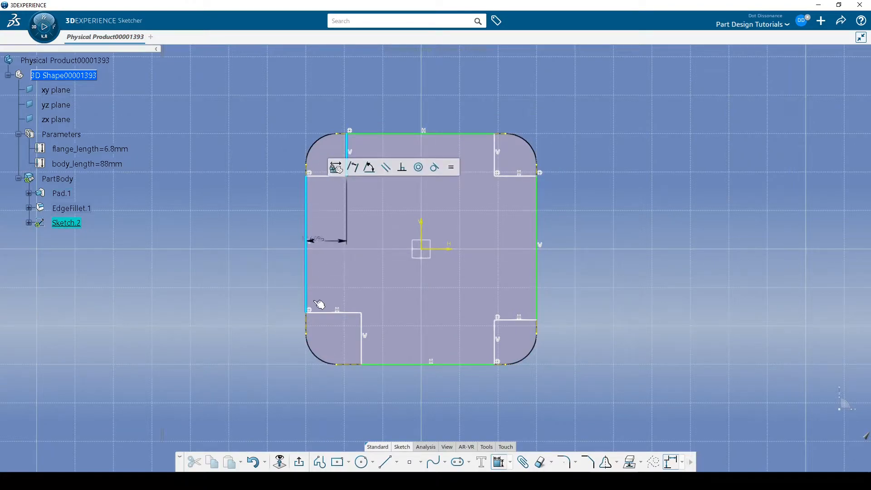
left_click(257, 99)
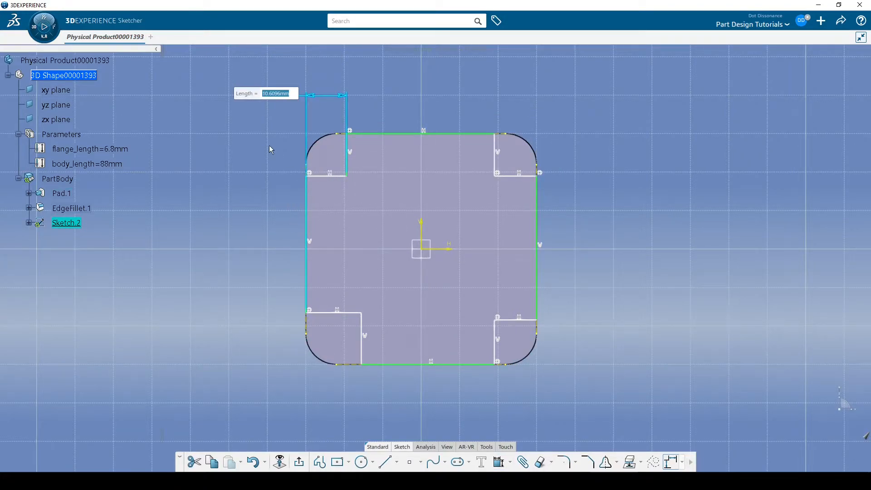
type("10")
key("Return")
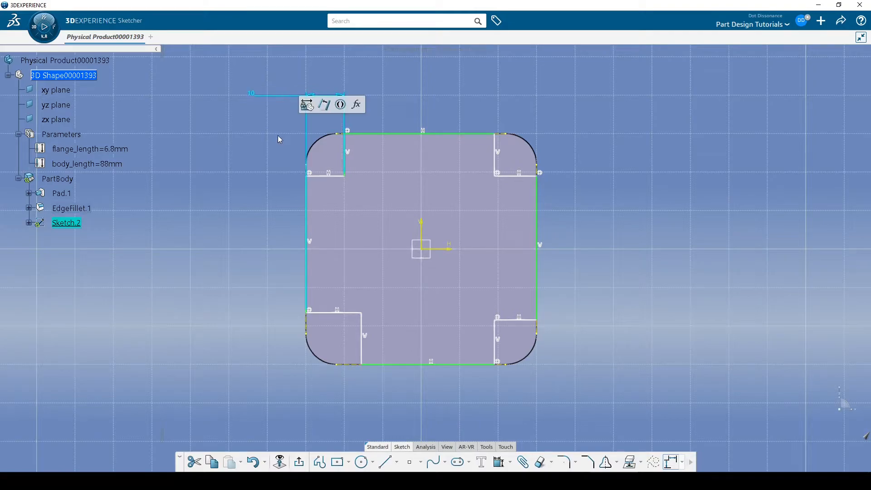
- Dimension the upper-left notch's height from the profile's top edge and set it to 10 mm
left_click(334, 176)
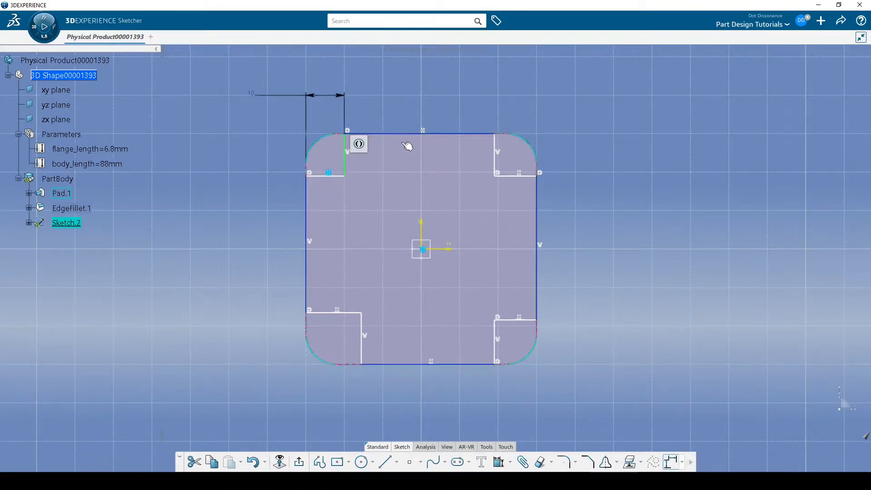
left_click(292, 181)
left_click(323, 177)
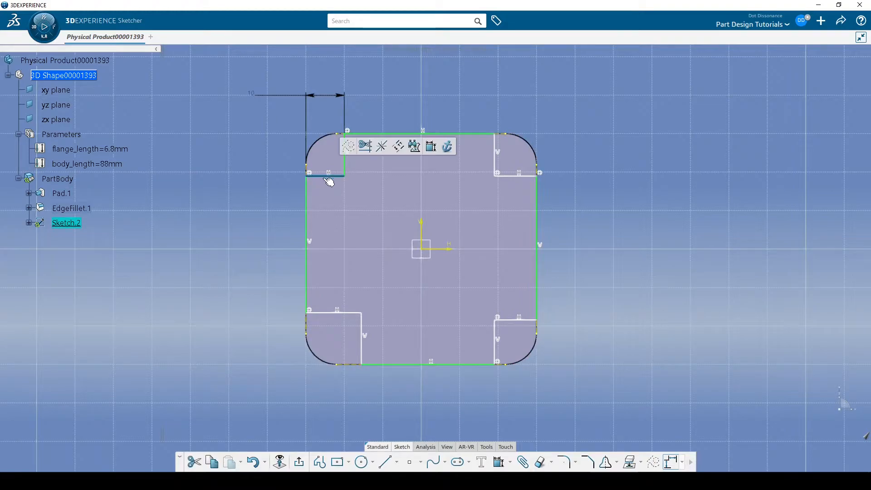
left_click(433, 150)
left_click(399, 134)
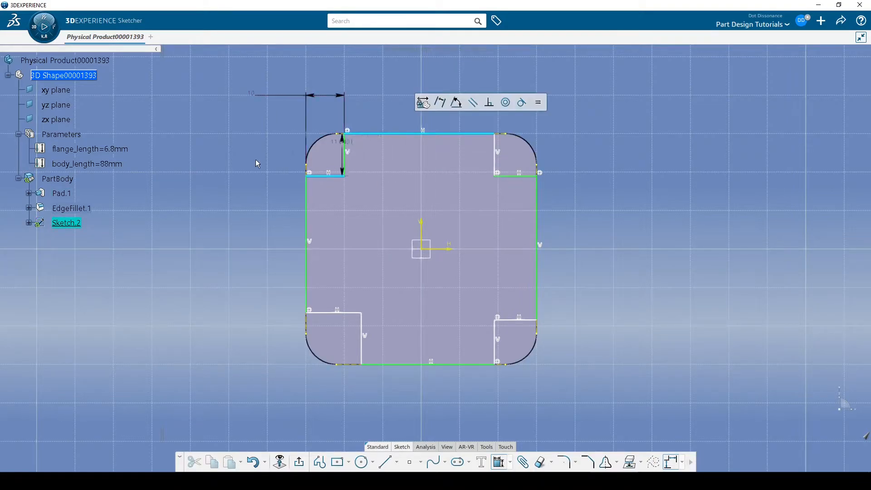
left_click(230, 150)
type("10")
key("Return")
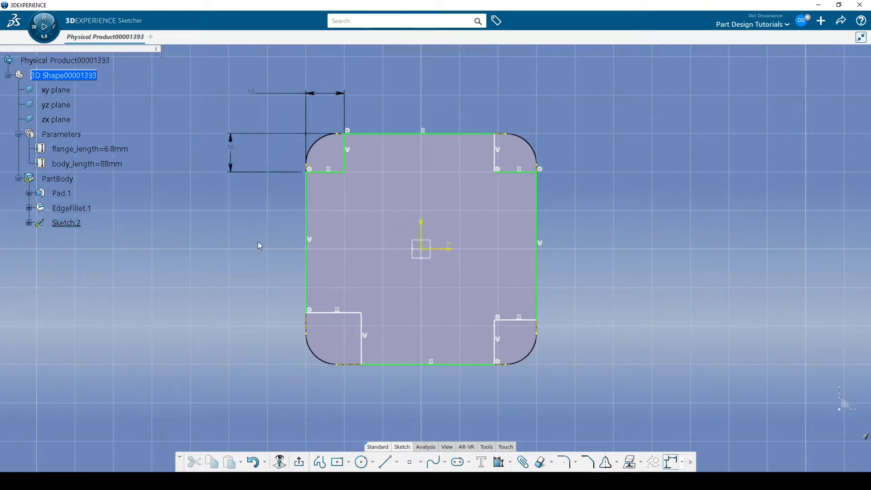
- Link the upper-left notch's height dimension to its width dimension with a formula
double_click(231, 149)
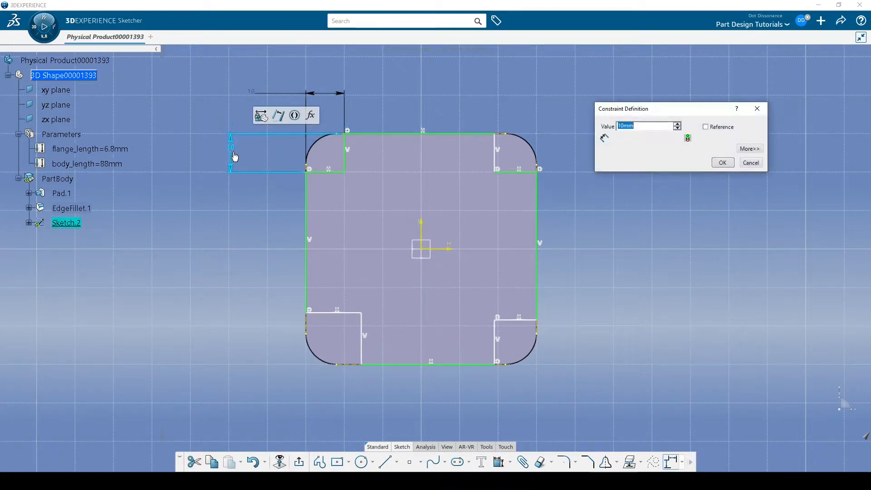
type("=")
left_click(265, 93)
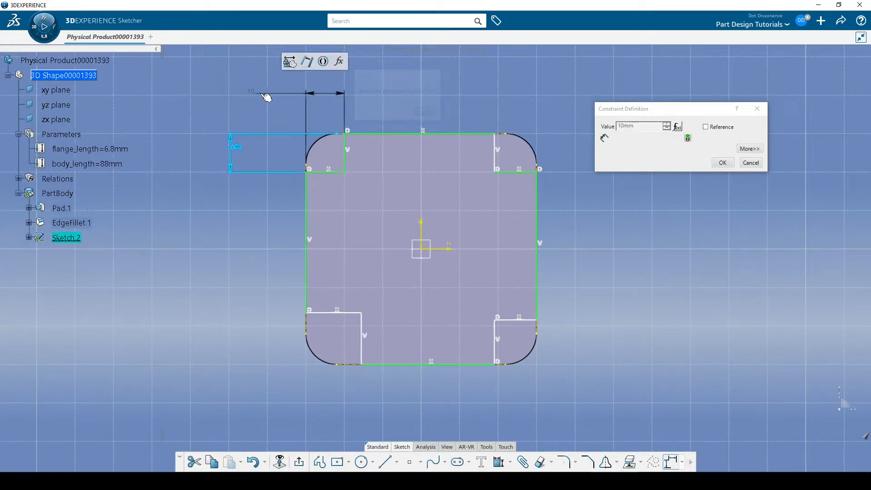
left_click(723, 163)
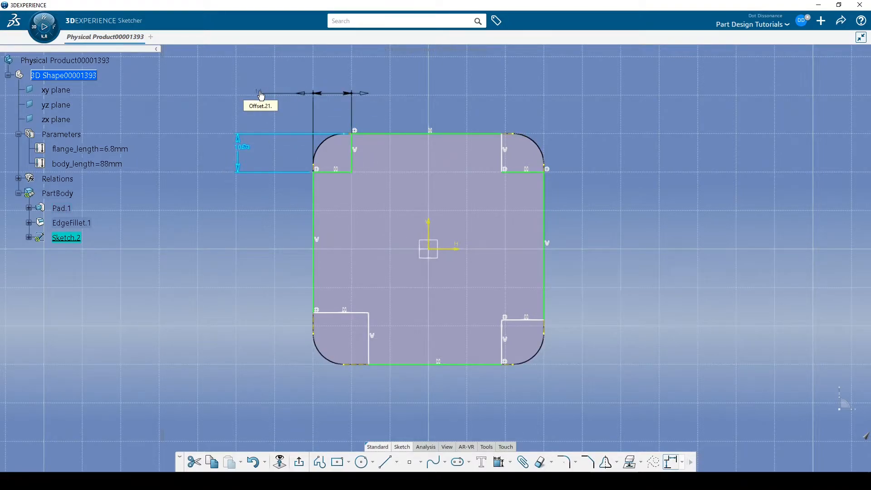
- Dimension the upper-right notch's width from the profile's right edge and link it by formula to the upper-left notch's width
mouse_move(590, 170)
middle_mouse_down()
mouse_move(593, 151)
mouse_move(603, 161)
middle_mouse_up()
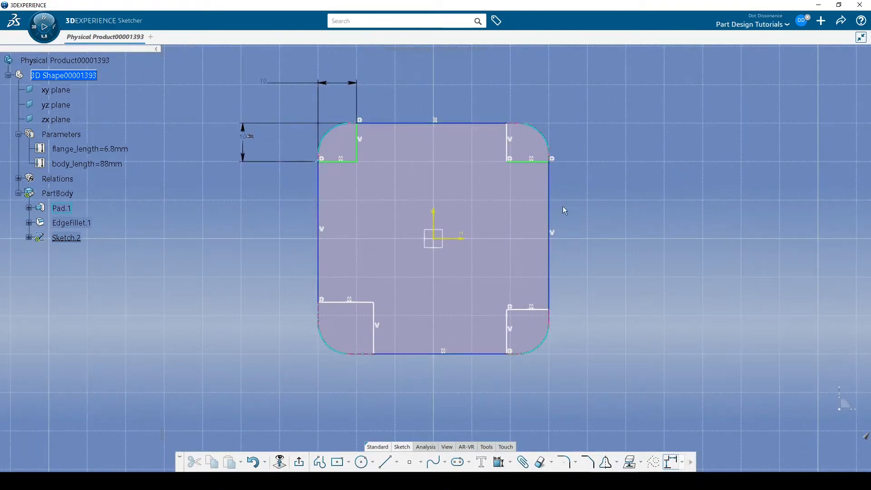
left_click(499, 462)
left_click(506, 144)
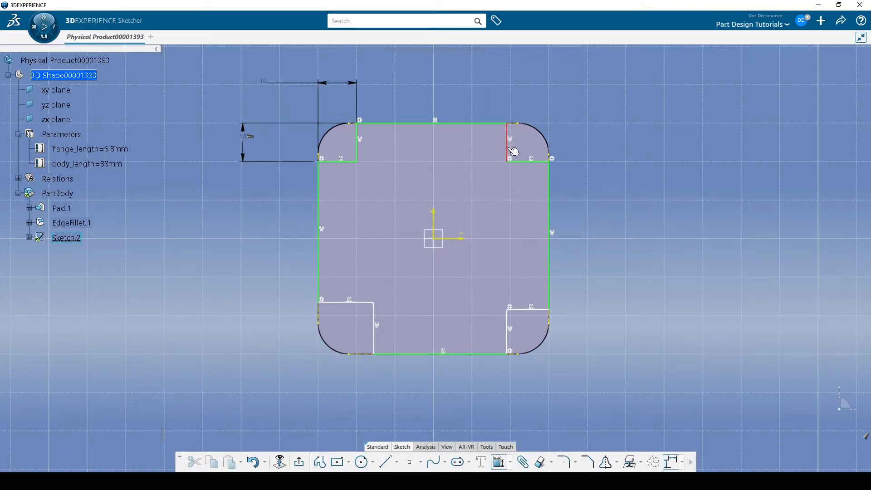
left_click(550, 199)
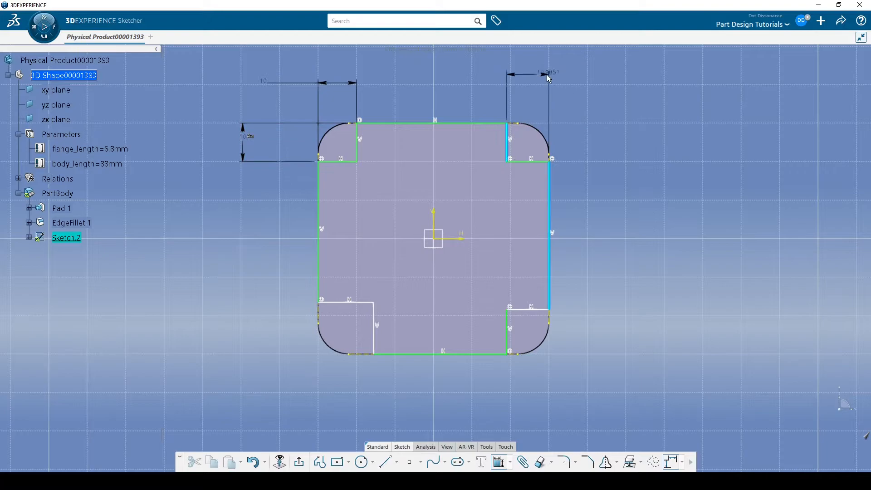
left_click(529, 84)
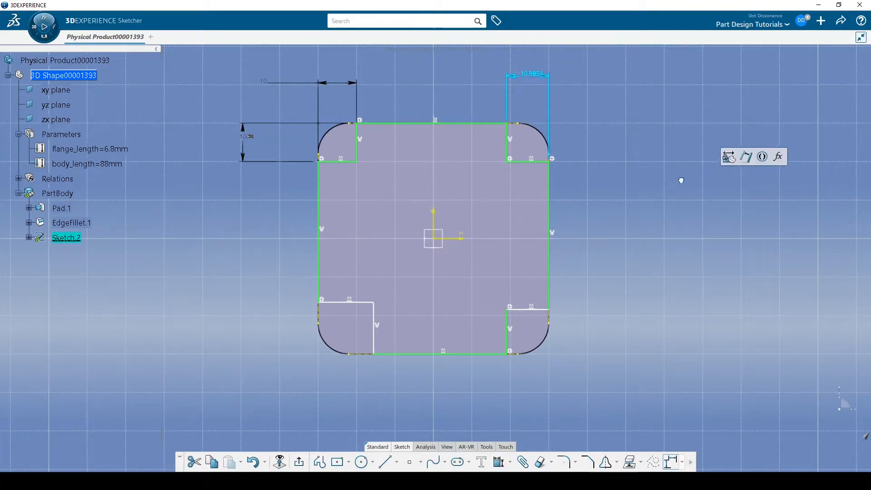
double_click(526, 83)
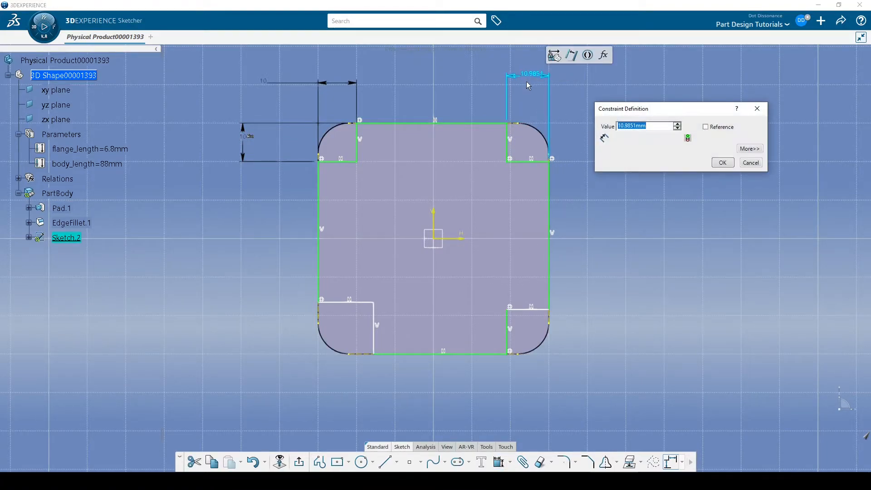
type("=")
key("Return")
left_click(331, 82)
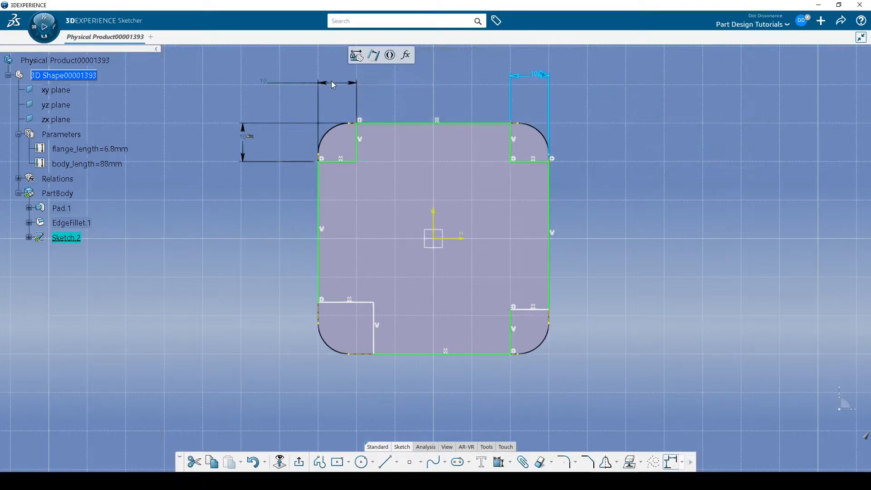
left_click(622, 149)
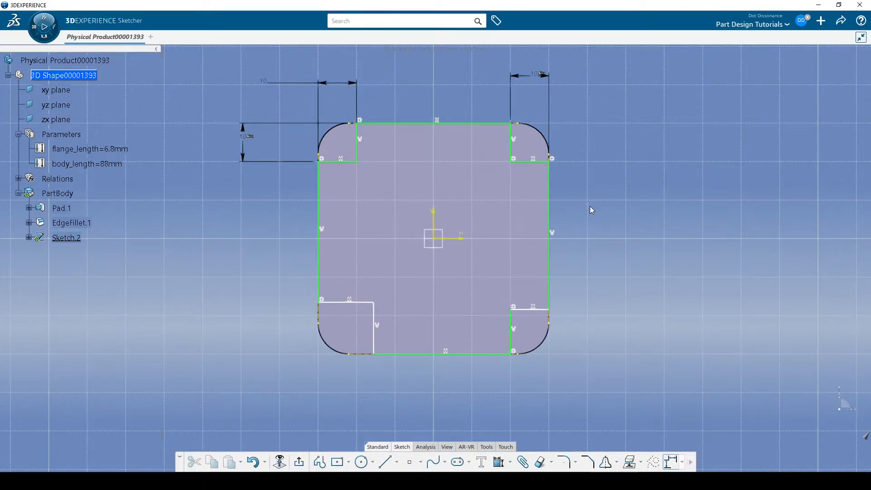
- Dimension the lower-right notch's height from the profile's bottom edge and set it to 10 mm
middle_click_drag(508, 191, 519, 156)
middle_click_drag(401, 211, 432, 252)
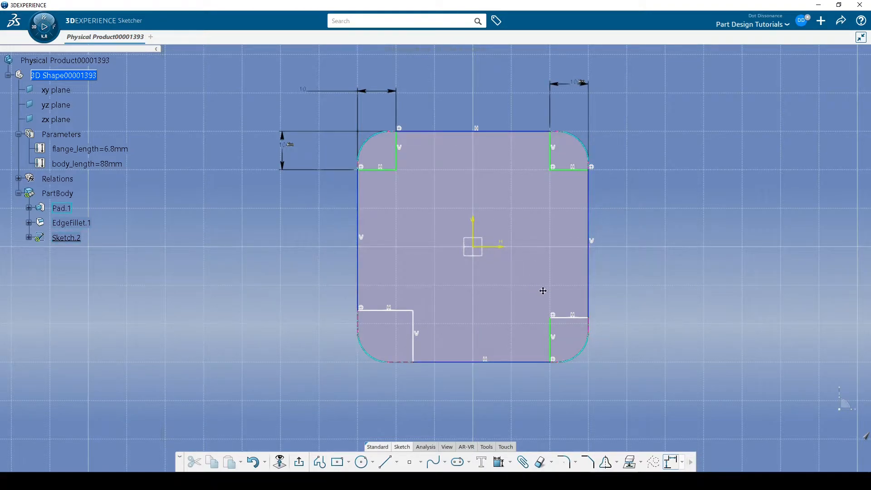
middle_click_drag(543, 293, 538, 281)
left_click(575, 312)
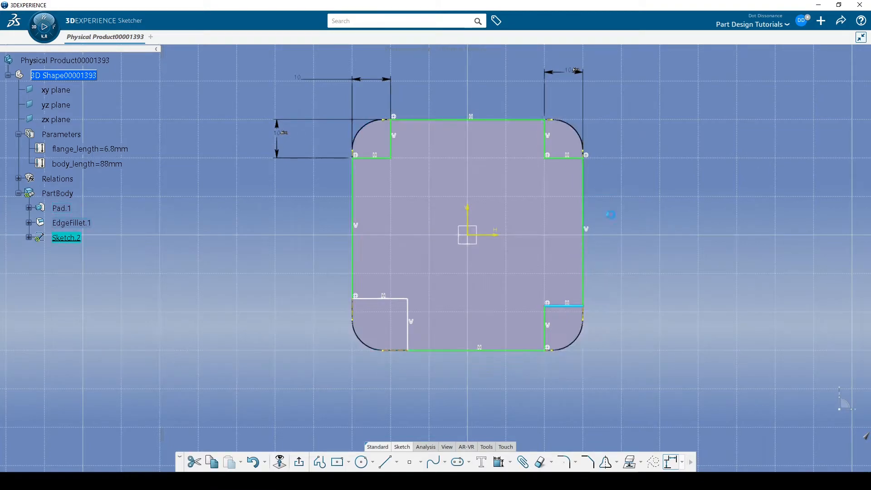
left_click(659, 325)
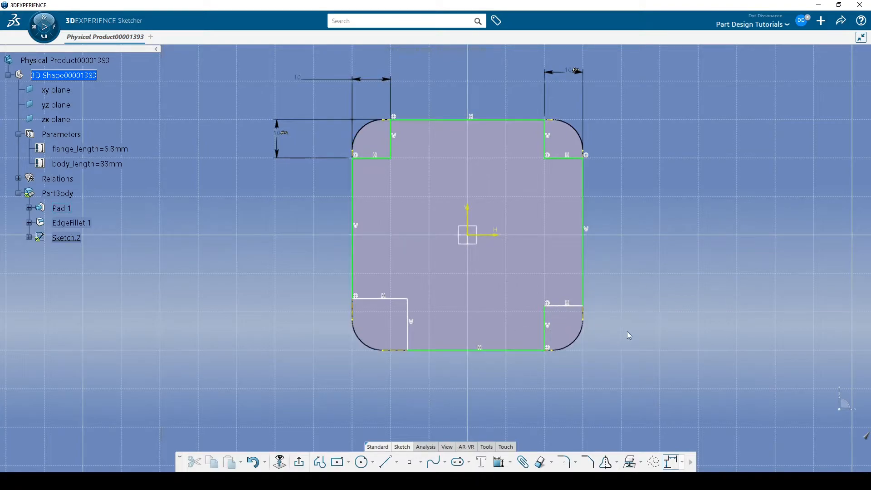
left_click(573, 312)
left_click(696, 277)
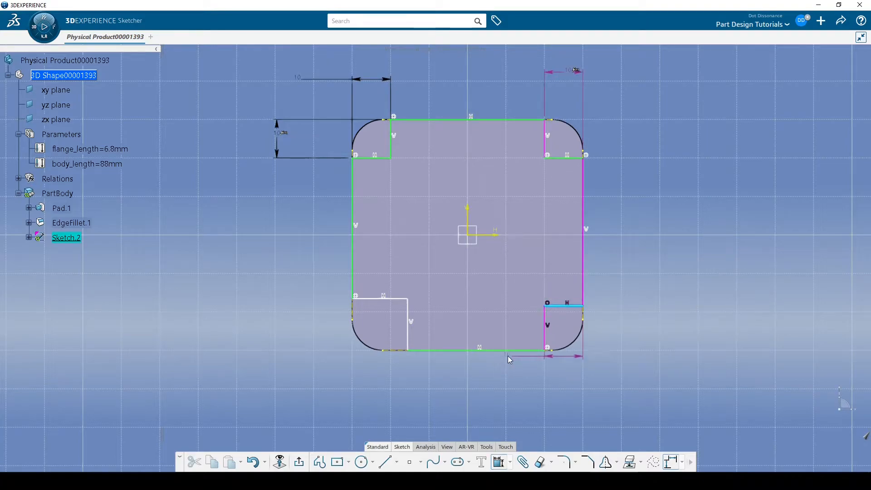
left_click(522, 352)
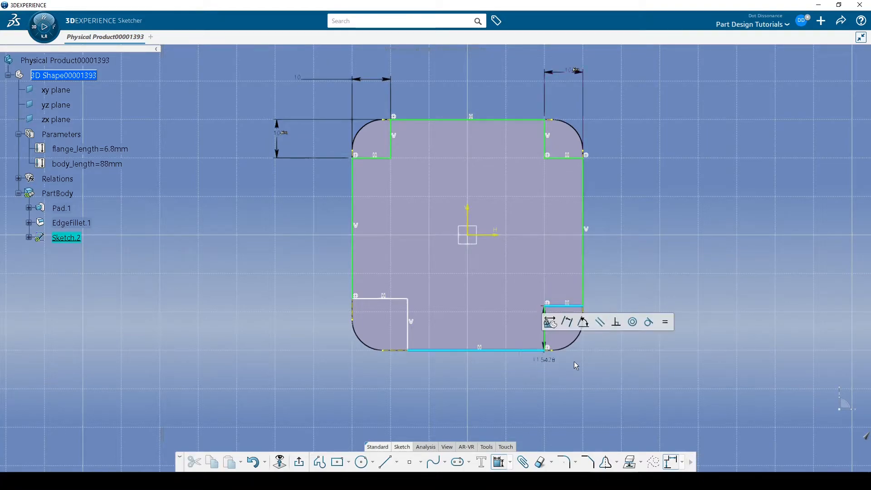
left_click(666, 246)
type("10")
key("Return")
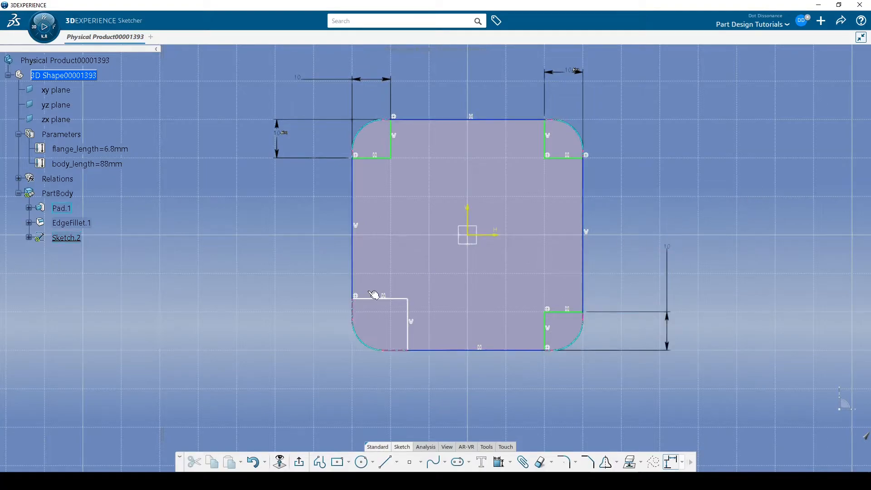
middle_click_drag(333, 289, 349, 281)
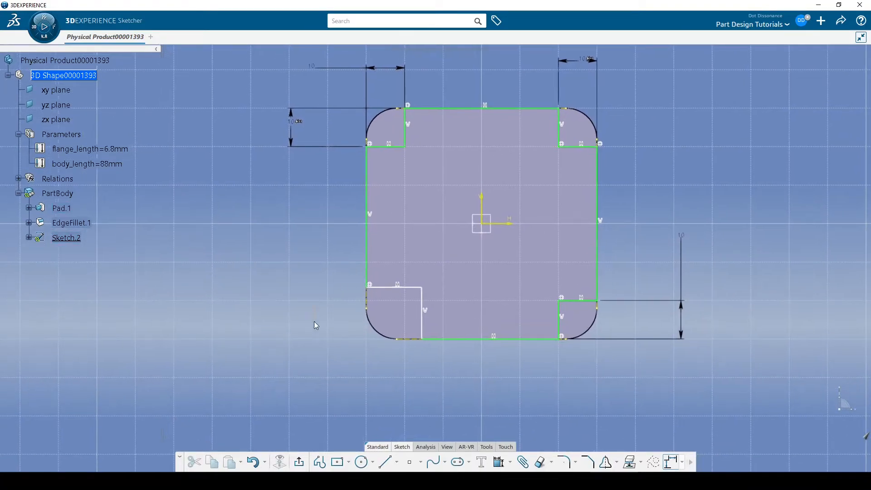
left_click(500, 463)
left_click(417, 290)
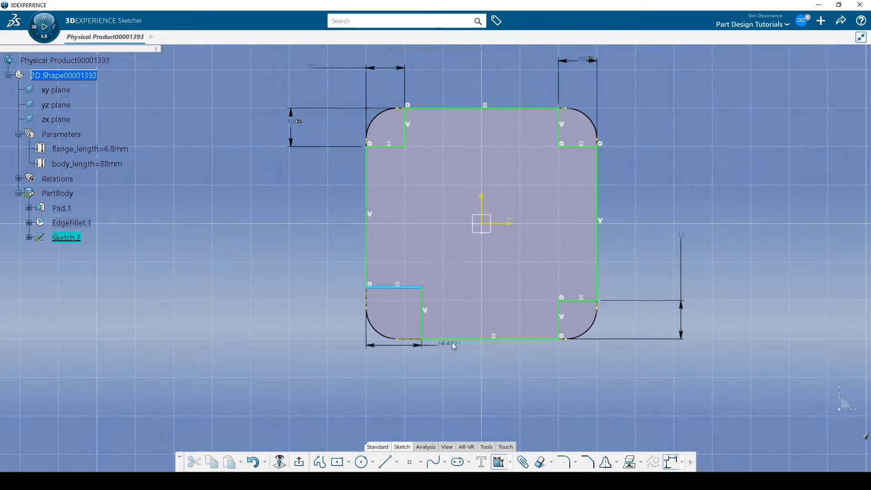
left_click(427, 347)
left_click(410, 358)
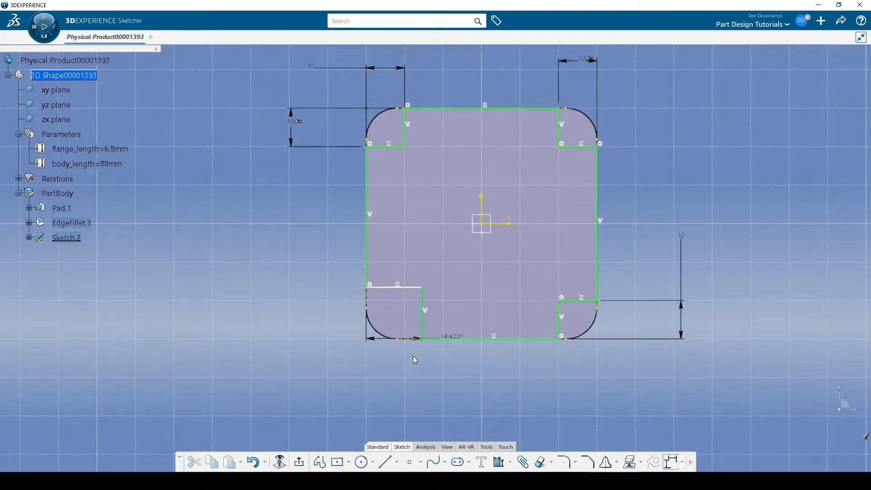
left_click_drag(377, 339, 379, 364)
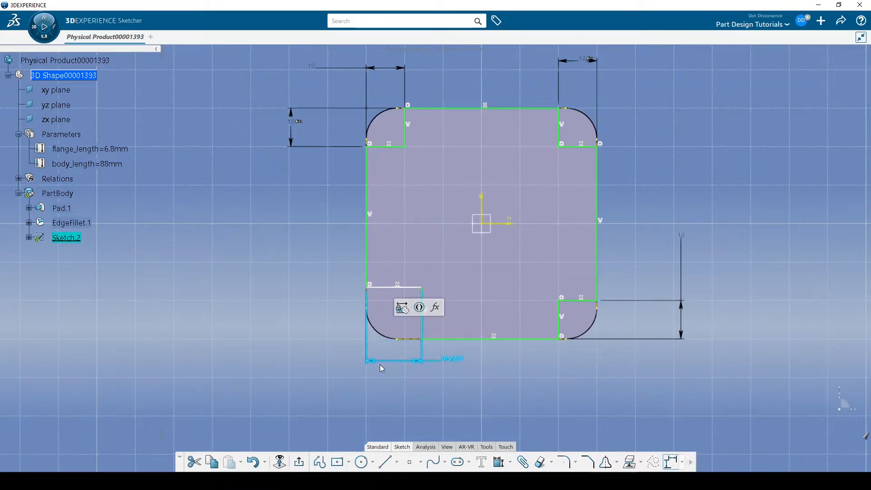
key("Delete")
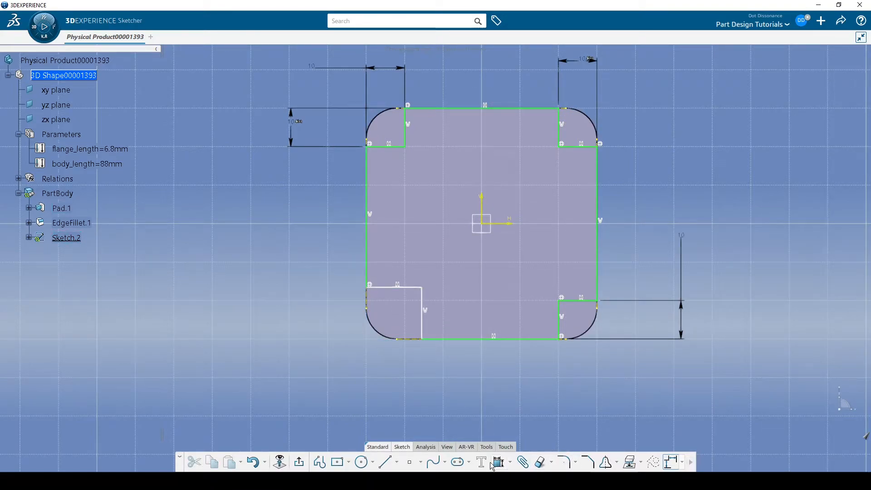
- Dimension the lower-left notch's height from the profile's bottom edge and set it to 10 mm
left_click(499, 462)
left_click(410, 288)
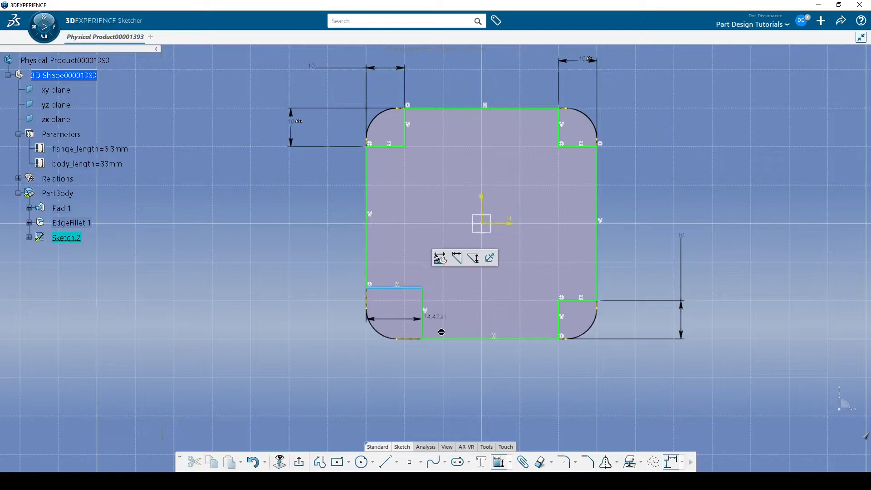
left_click(444, 340)
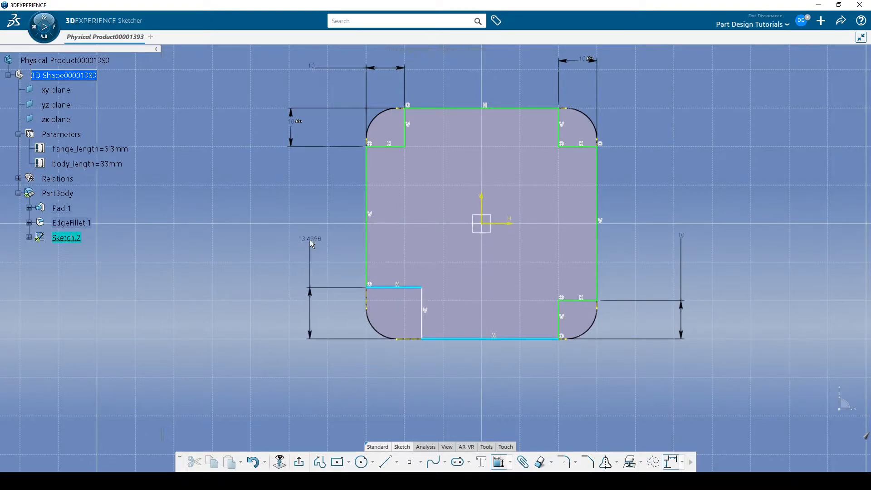
left_click(312, 255)
type("10")
key("Return")
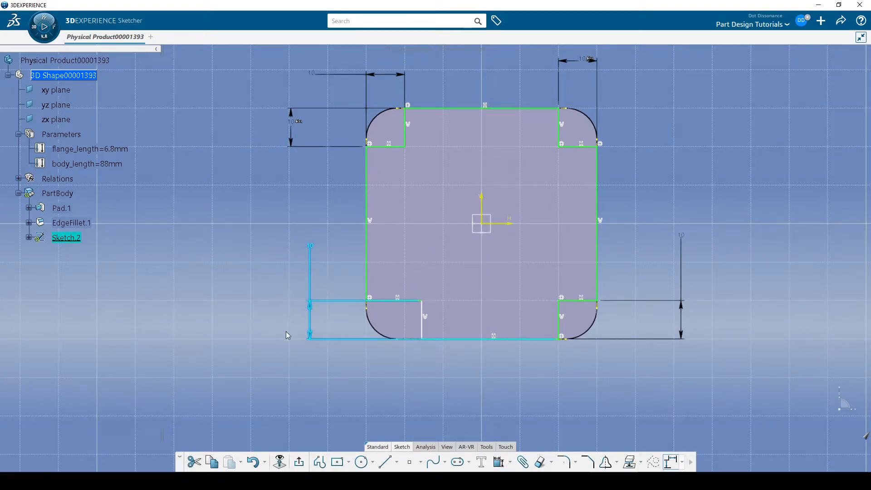
- Dimension the lower-left notch's width from the profile's left edge and set it to 10 mm
left_click(422, 320)
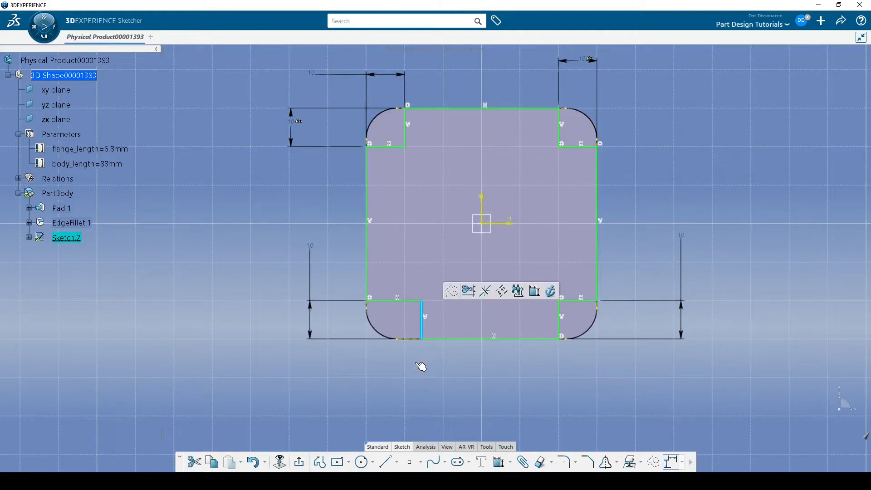
left_click(534, 291)
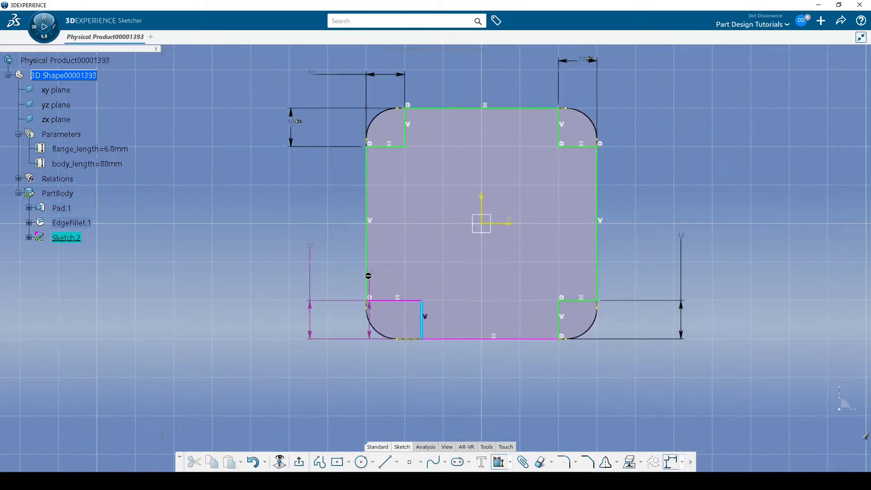
left_click(368, 279)
left_click(308, 405)
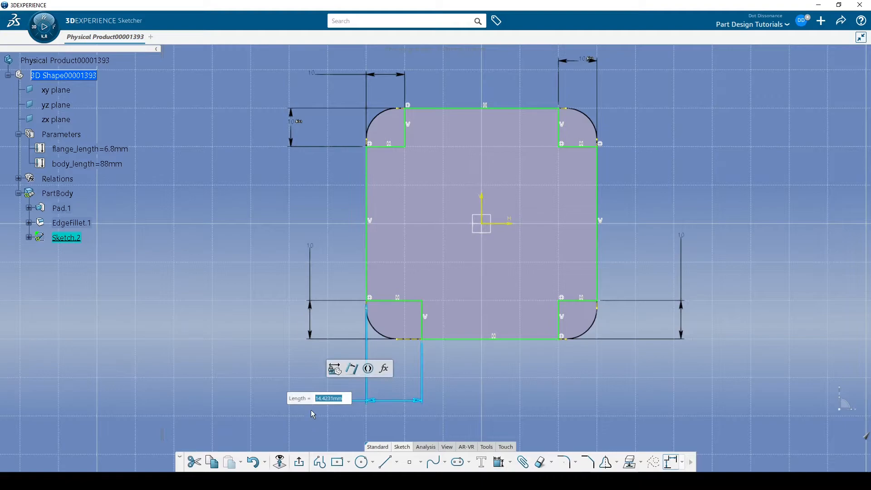
key("Return")
mouse_move(487, 364)
middle_mouse_down()
mouse_move(475, 368)
mouse_move(480, 376)
mouse_move(480, 363)
mouse_move(462, 363)
mouse_move(458, 397)
mouse_move(462, 375)
middle_mouse_up()
left_click(462, 375)
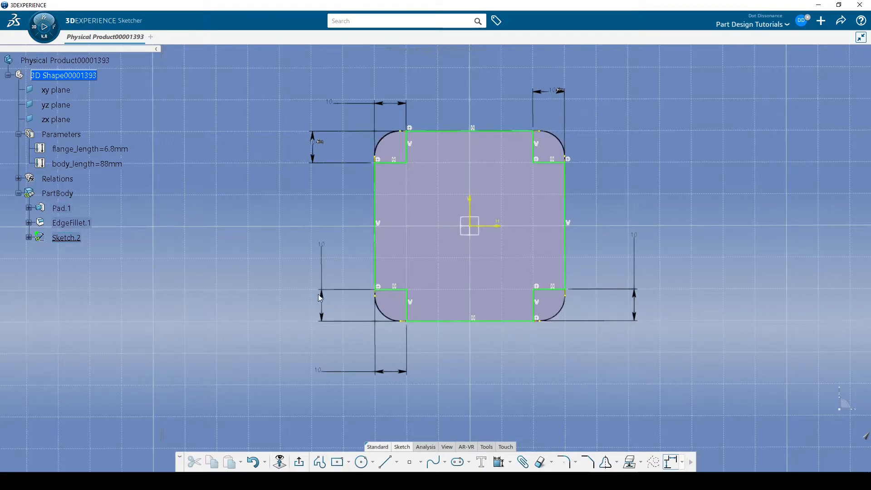
- Exit the sketch and start a Pad using the notched body sketch as its profile
middle_click_drag(465, 274, 460, 260)
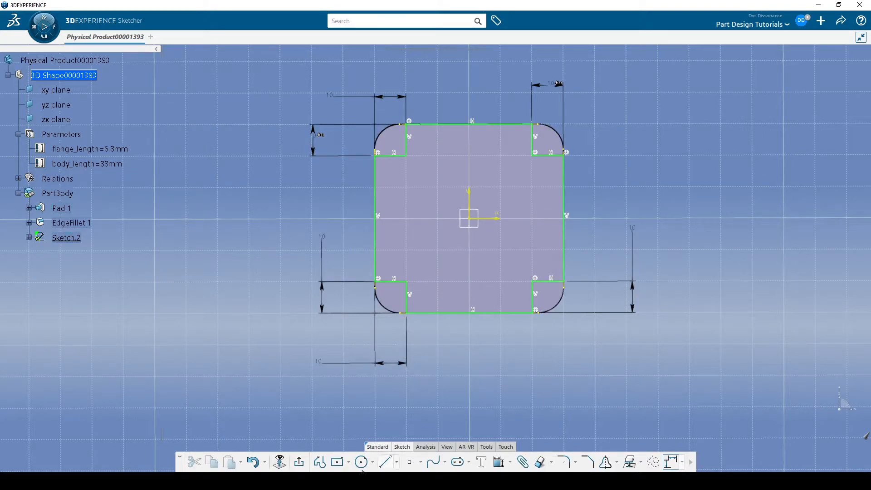
left_click(299, 462)
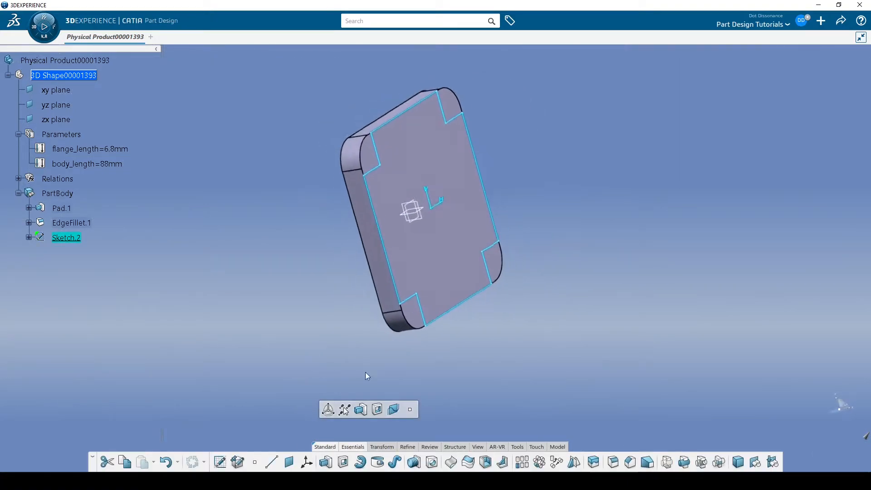
left_click(509, 355)
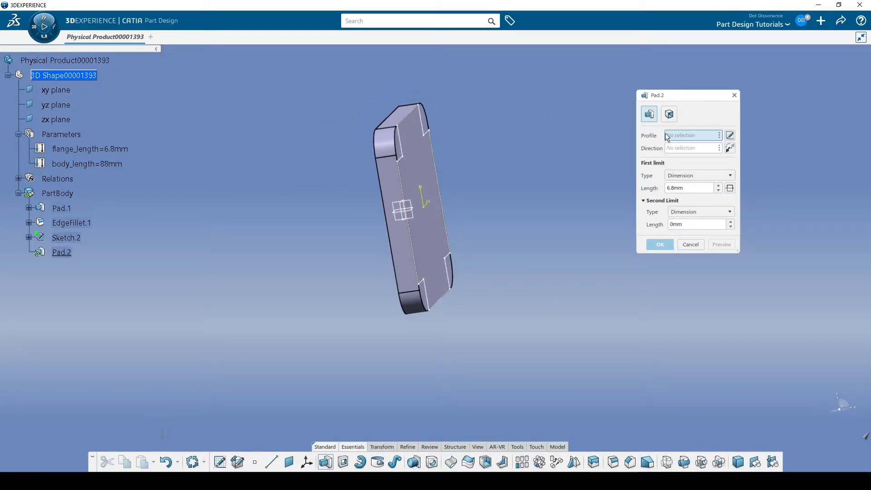
left_click(407, 146)
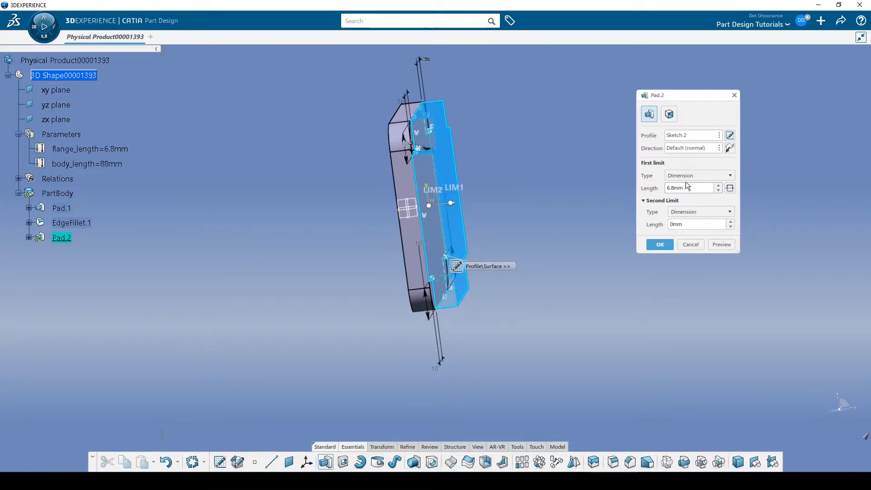
- Define the pad's first-limit length with the formula body_length - flange_length and create the pad
left_click_drag(689, 188, 668, 186)
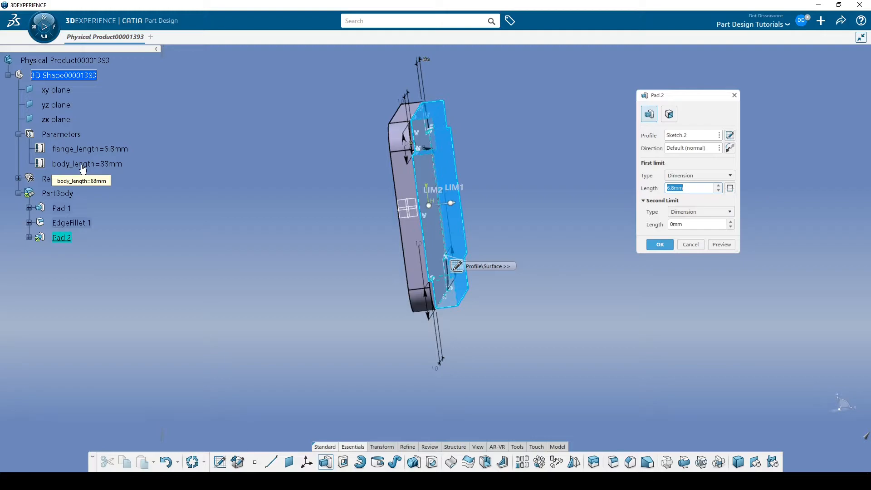
right_click(687, 192)
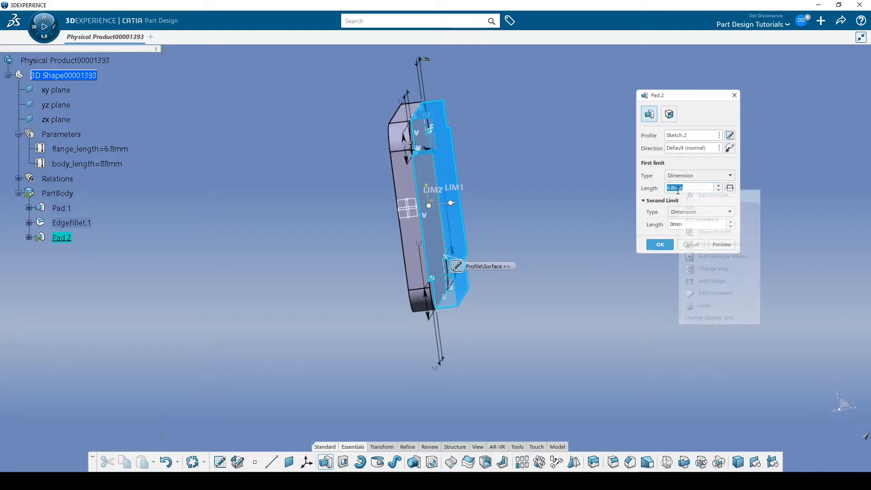
left_click(701, 198)
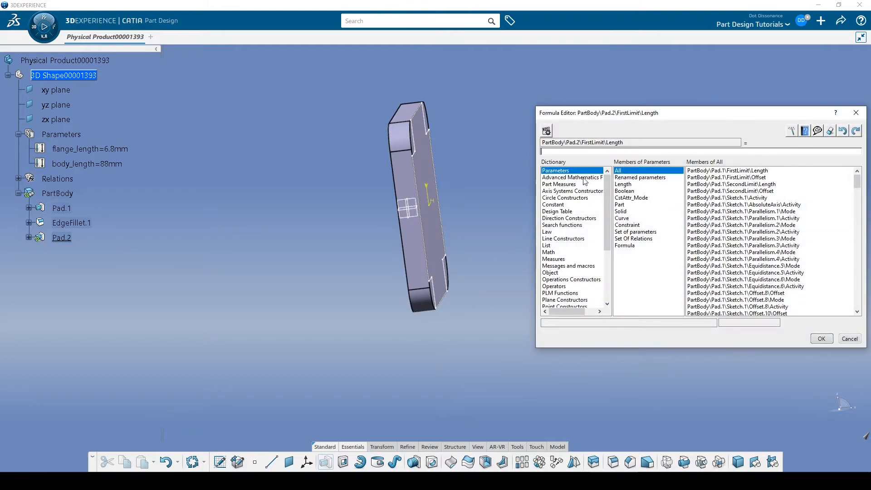
left_click_drag(653, 116, 601, 80)
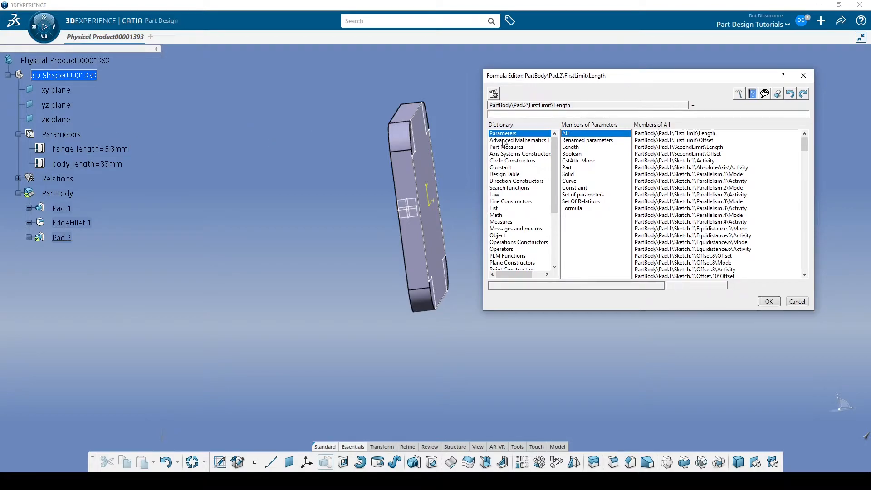
left_click(579, 141)
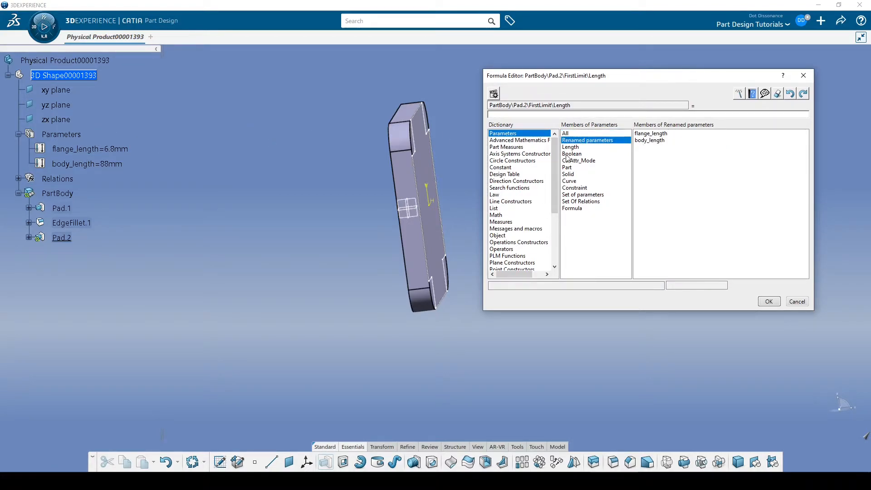
double_click(650, 140)
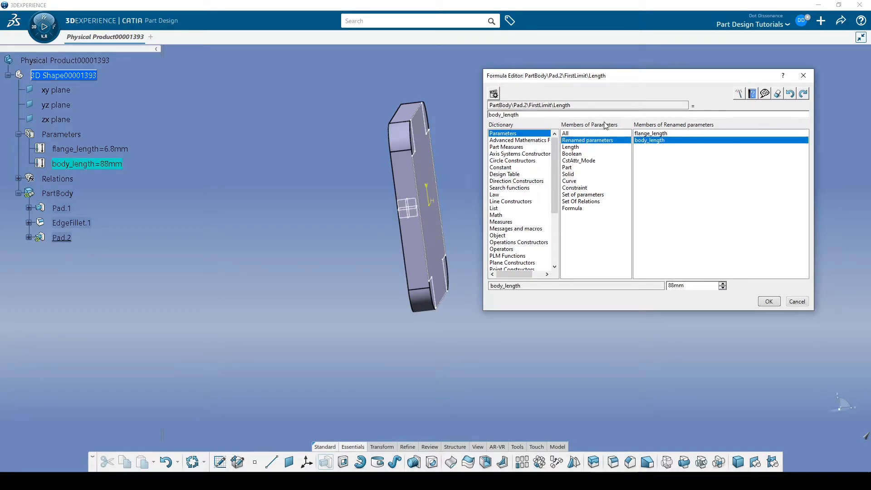
type("-")
double_click(652, 134)
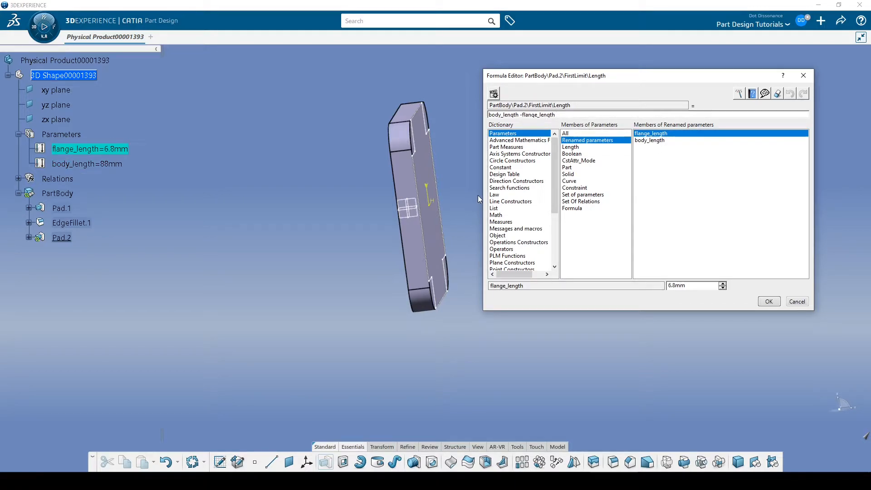
left_click(770, 303)
middle_click_drag(624, 333, 657, 269)
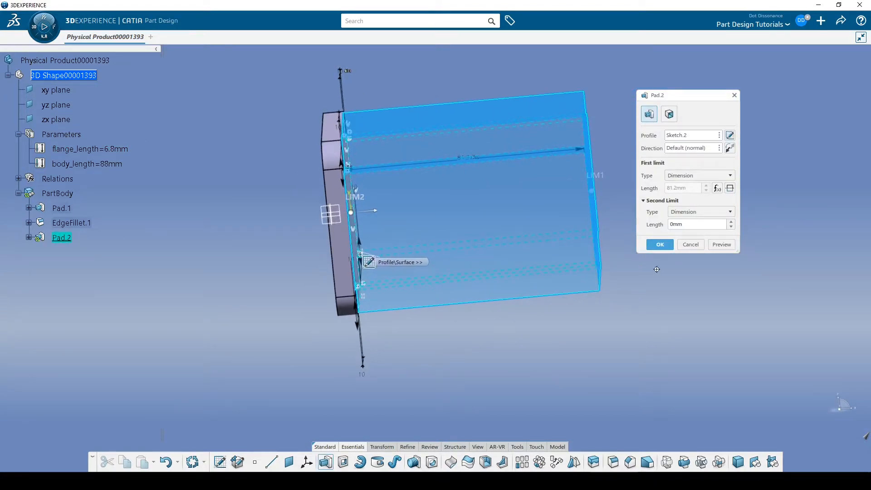
left_click(660, 245)
- Set the body_length parameter to 96 mm
middle_click_drag(576, 325, 595, 295)
middle_click_drag(482, 263, 489, 289)
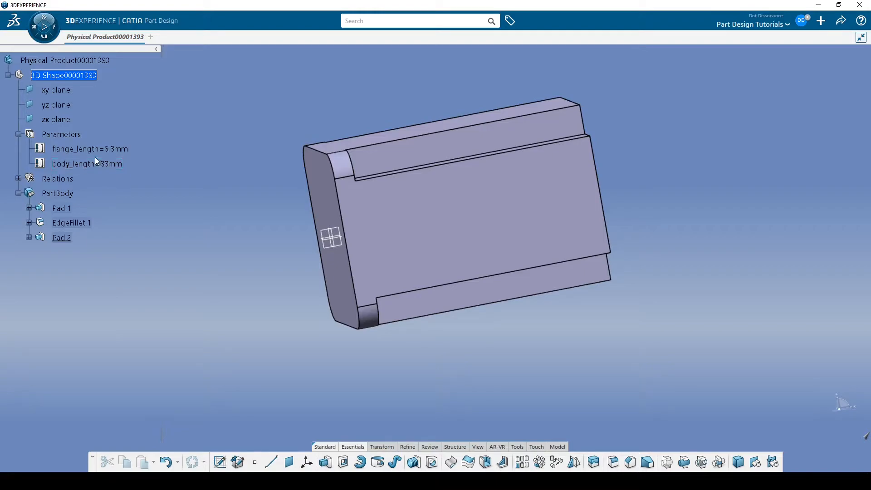
double_click(86, 166)
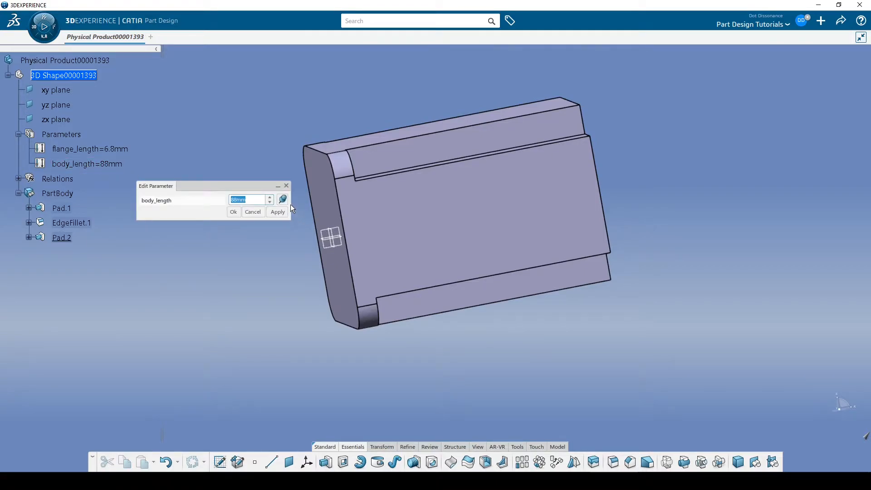
type("96")
key("Return")
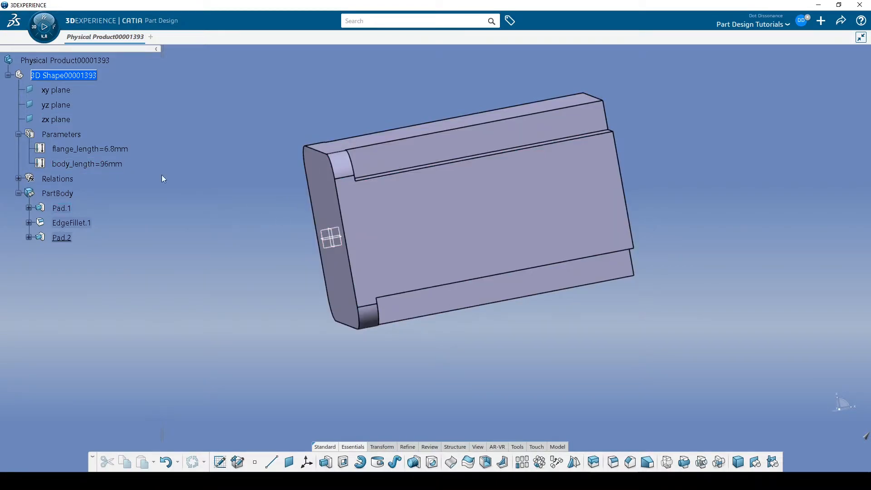
middle_click_drag(504, 252, 462, 277)
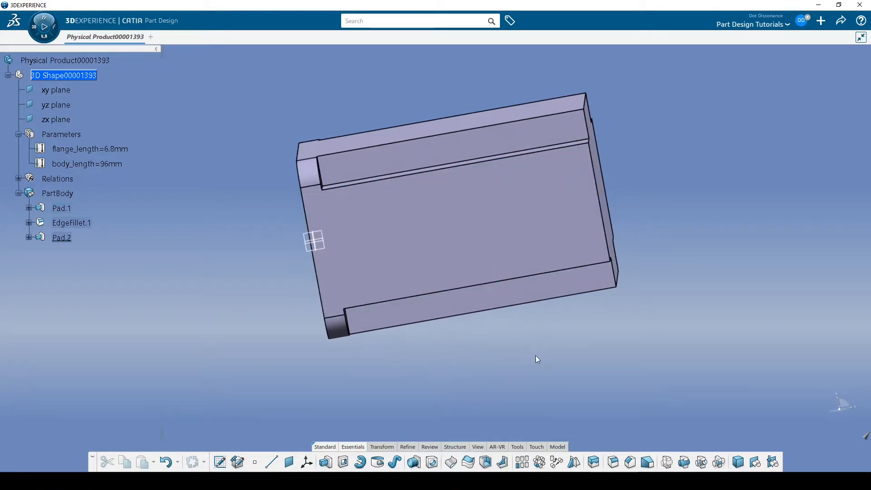
left_click(519, 448)
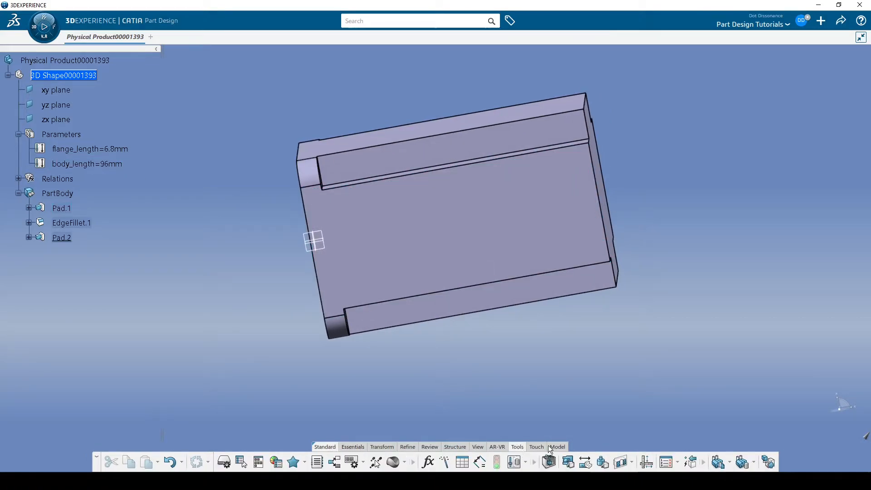
- Measure the distance between the flange's notch-side face and the body's far end face, using surface-only selection for both, without keeping the measure
left_click(585, 462)
middle_click_drag(396, 253, 241, 261)
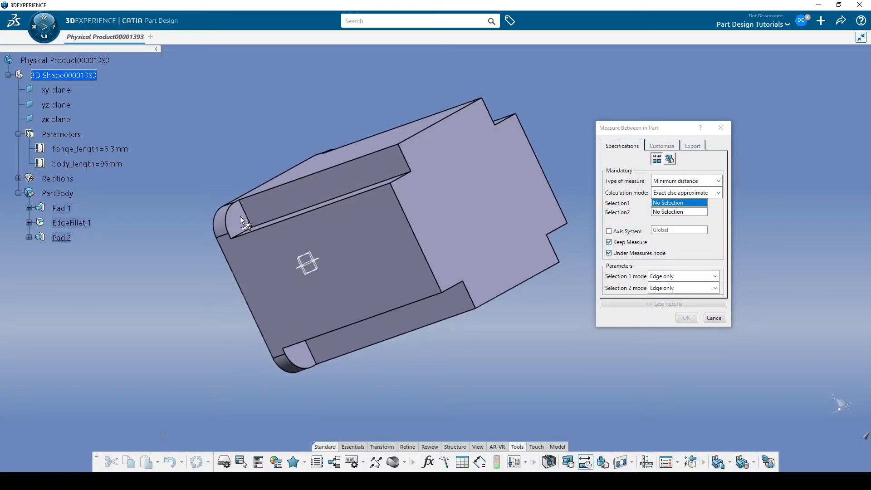
middle_click_drag(278, 222, 364, 255)
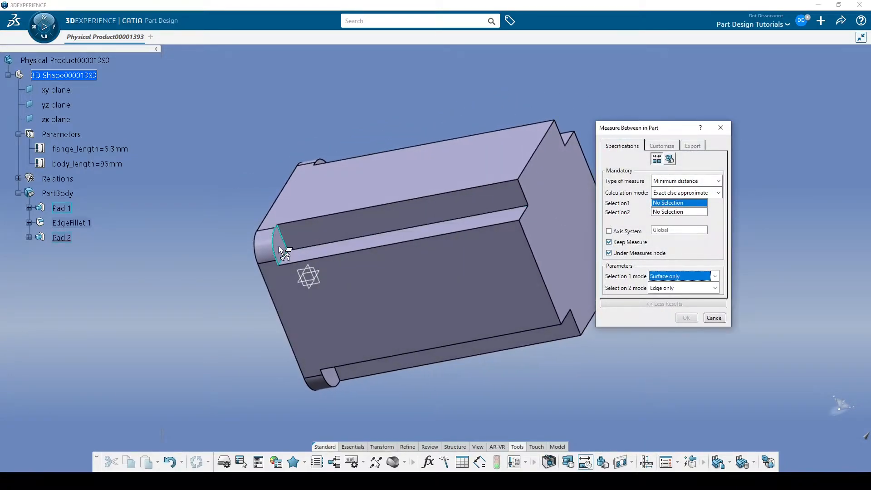
left_click(285, 254)
left_click(680, 289)
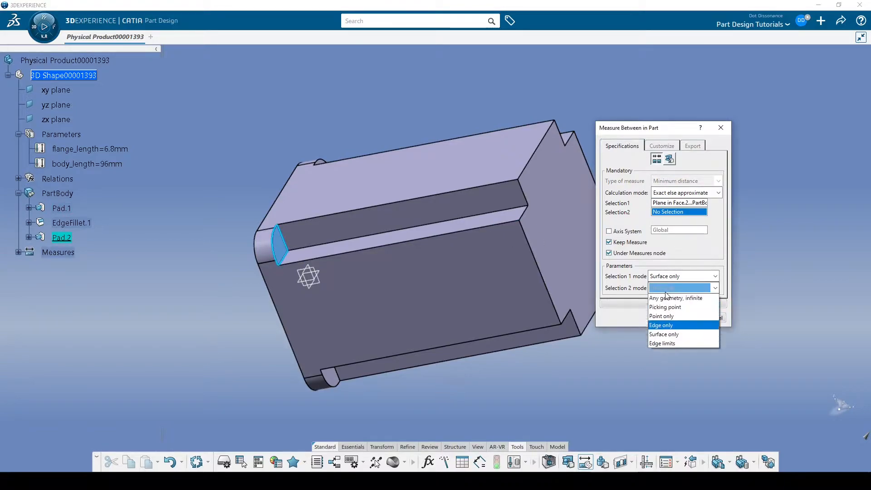
left_click(667, 346)
left_click(580, 256)
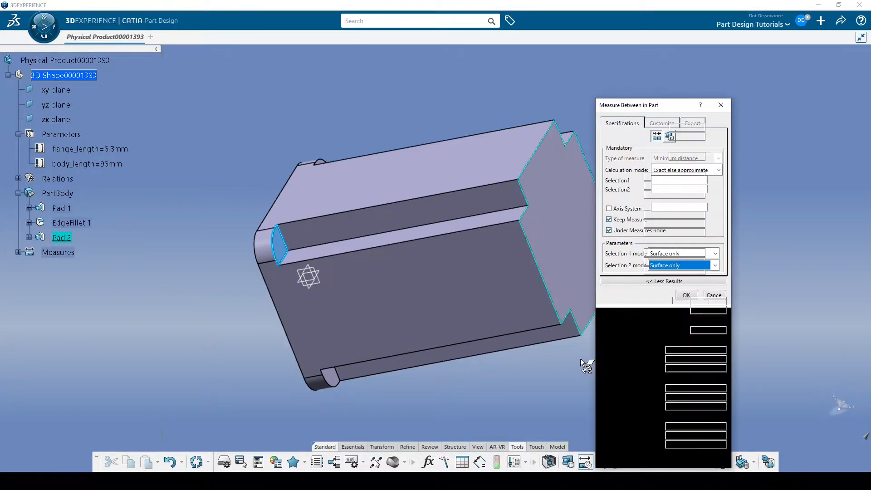
mouse_move(534, 289)
middle_mouse_down()
mouse_move(480, 283)
mouse_move(488, 267)
mouse_move(540, 275)
middle_mouse_up()
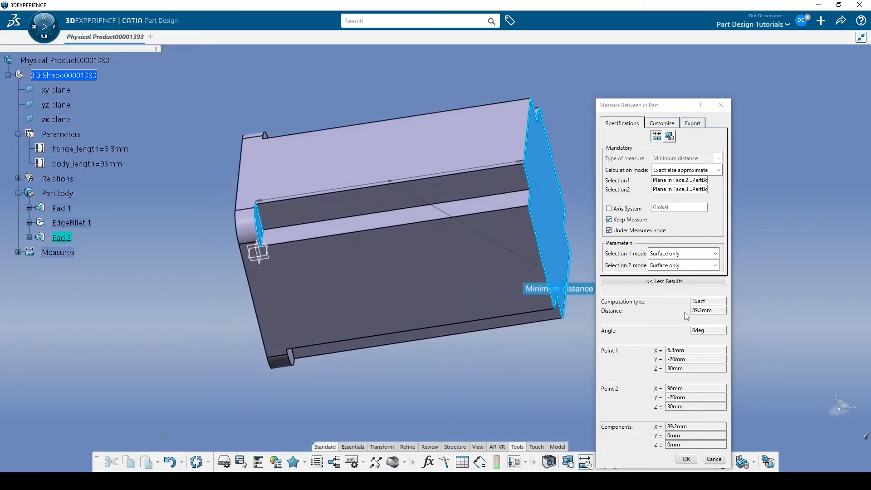
left_click_drag(565, 289, 542, 287)
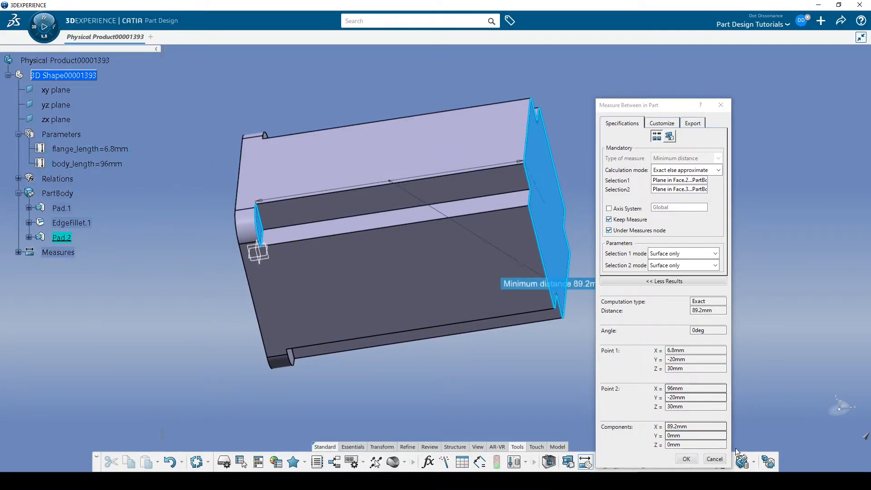
left_click(714, 459)
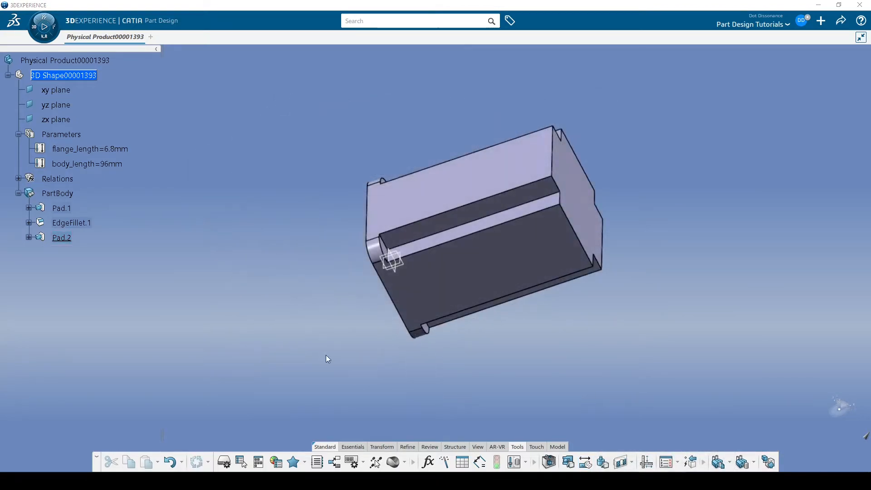
- Switch to the browser, examine the mounting-hole spacing and diameter in the 24HS34-3504D datasheet, and return to the CATIA model
left_click(464, 480)
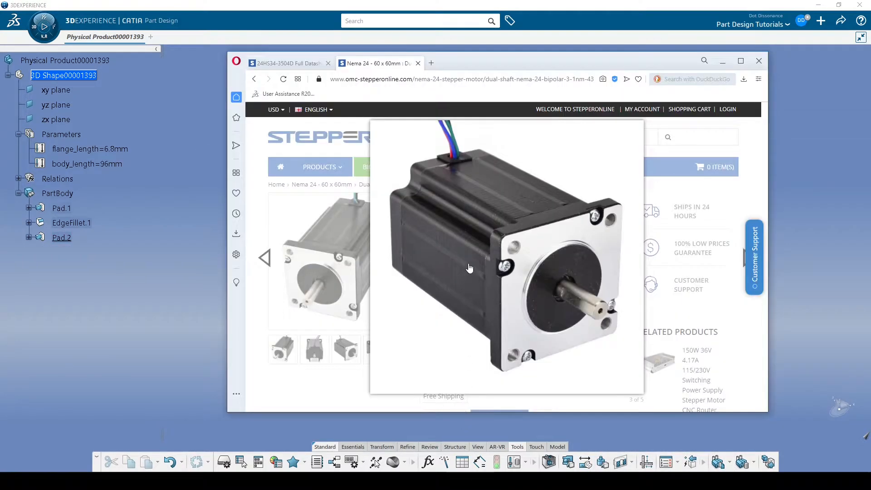
left_click(301, 66)
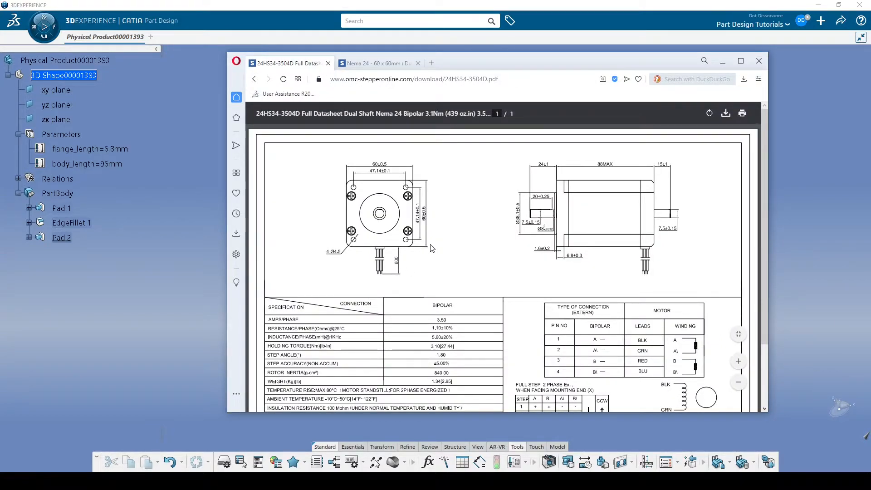
mouse_move(475, 59)
left_mouse_down()
mouse_move(442, 301)
mouse_move(458, 248)
mouse_move(466, 70)
left_mouse_up()
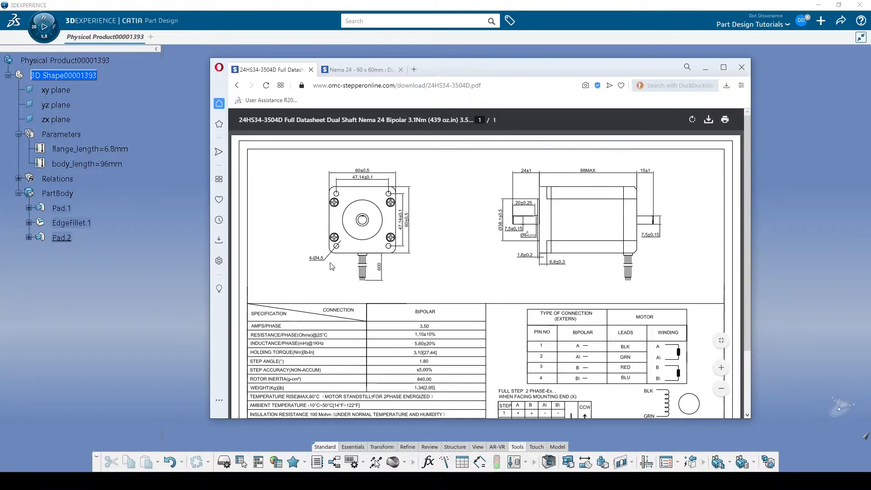
left_click(206, 267)
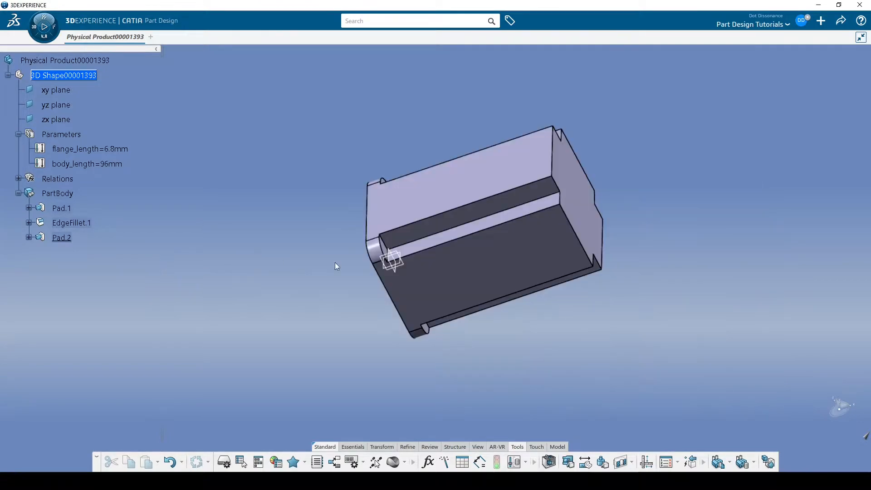
- Start a sketch on the flange's front face, draw an origin-centred rectangle about 41 by 39 mm, and convert it to construction geometry
middle_click_drag(307, 248, 517, 194)
left_click(409, 200)
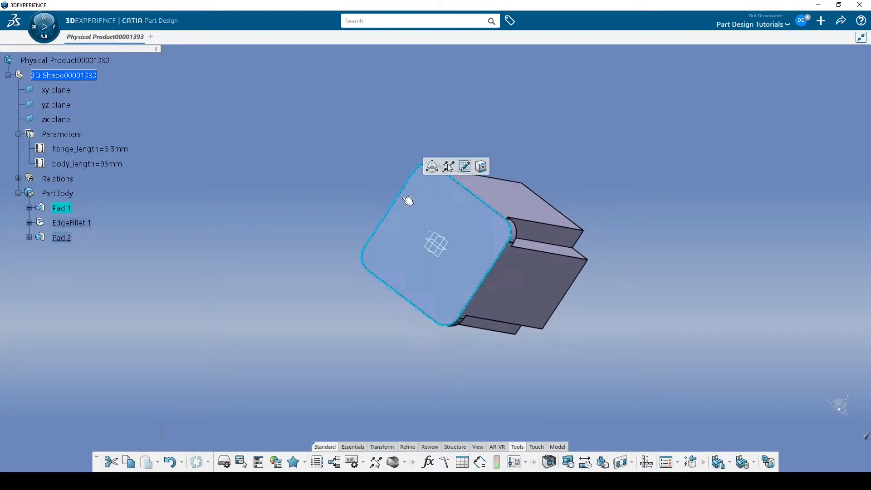
left_click(467, 167)
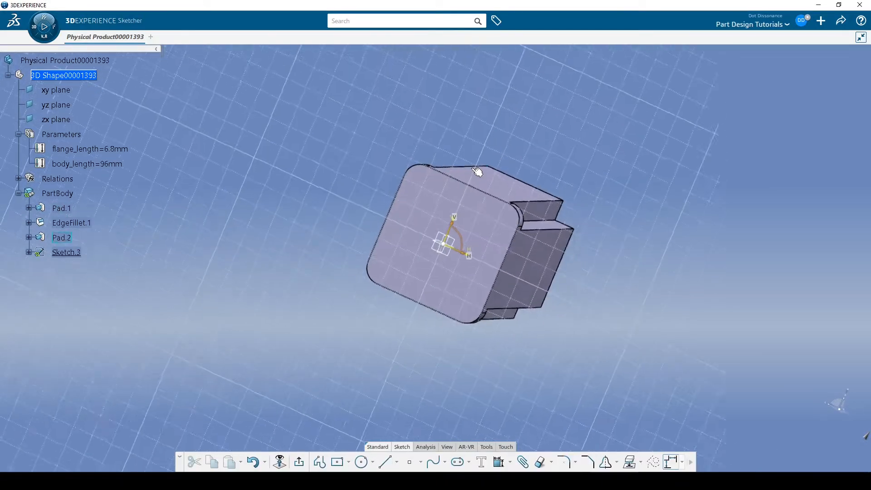
left_click(337, 463)
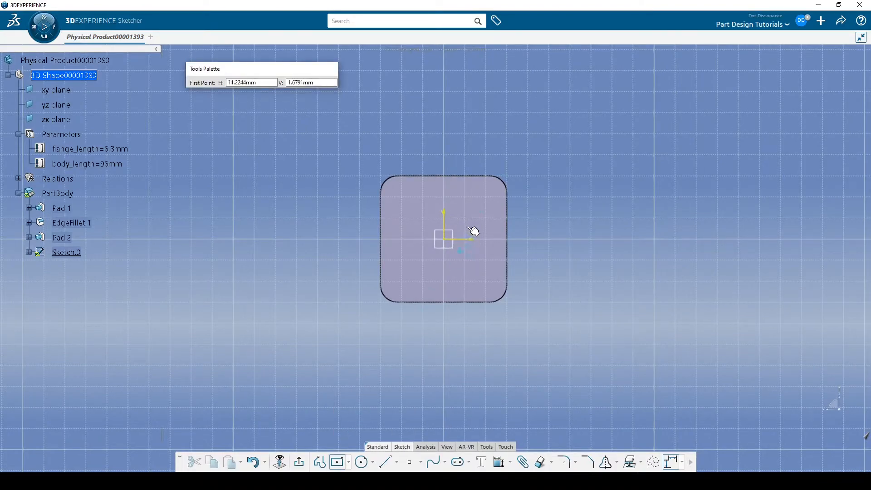
left_click(444, 239)
left_click(489, 199)
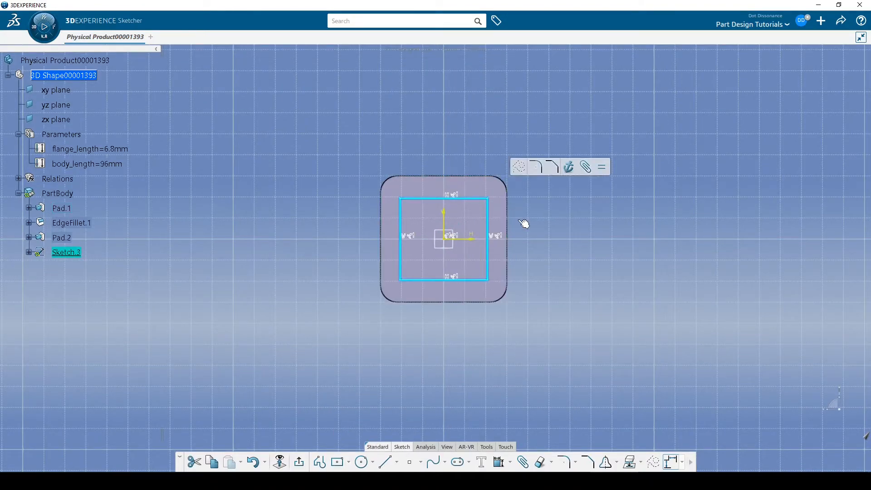
left_click(521, 169)
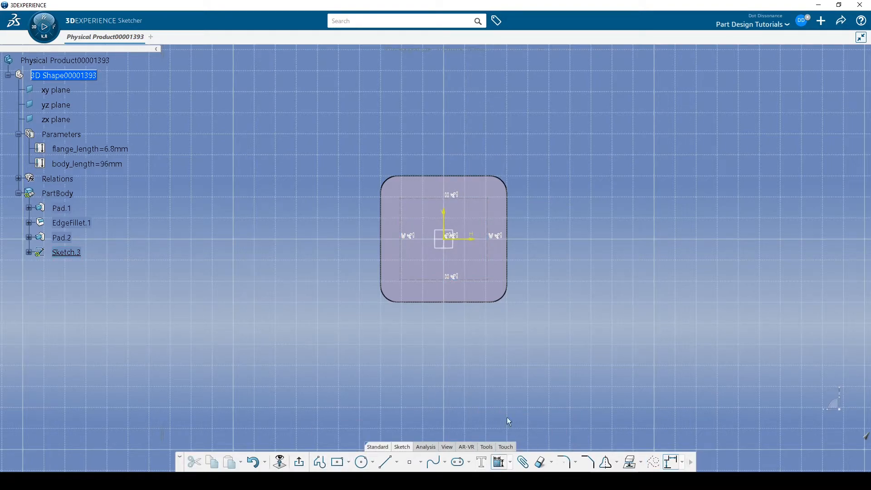
- Dimension the construction rectangle's height and set it to 47.14 mm
left_click(488, 266)
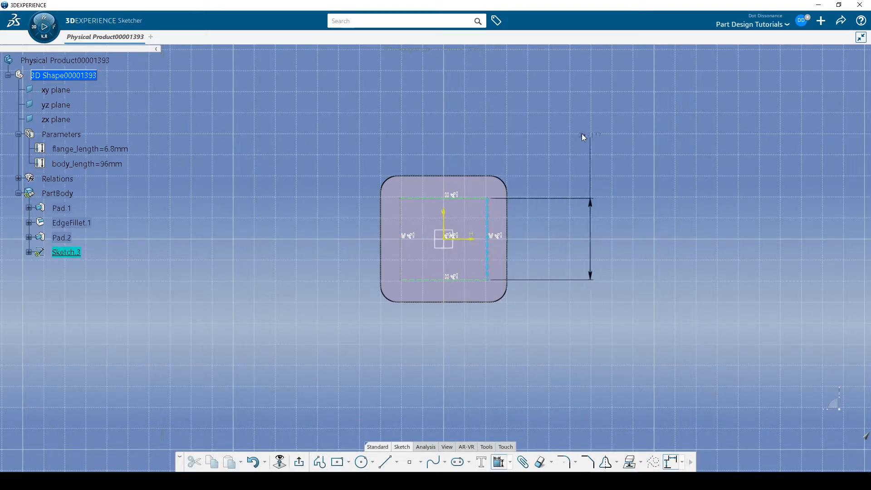
left_click(561, 131)
type("14")
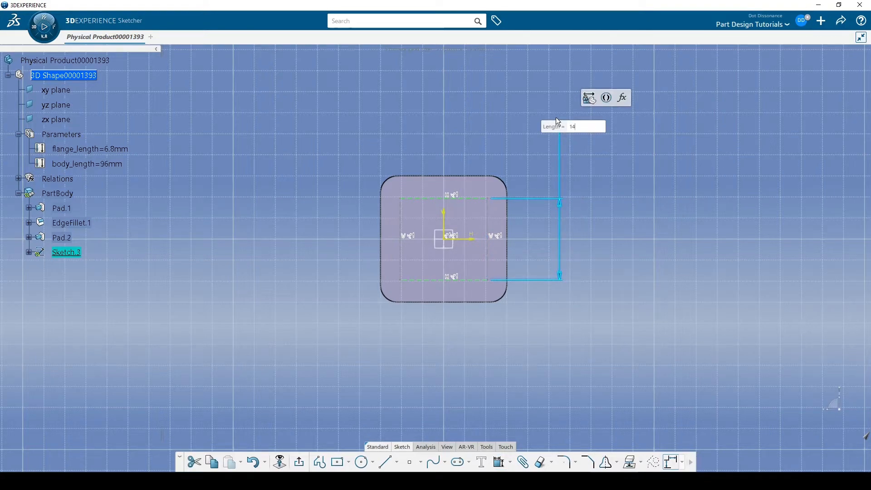
key("BackSpace")
key("BackSpace")
type("47")
right_click(556, 117)
left_click(674, 375)
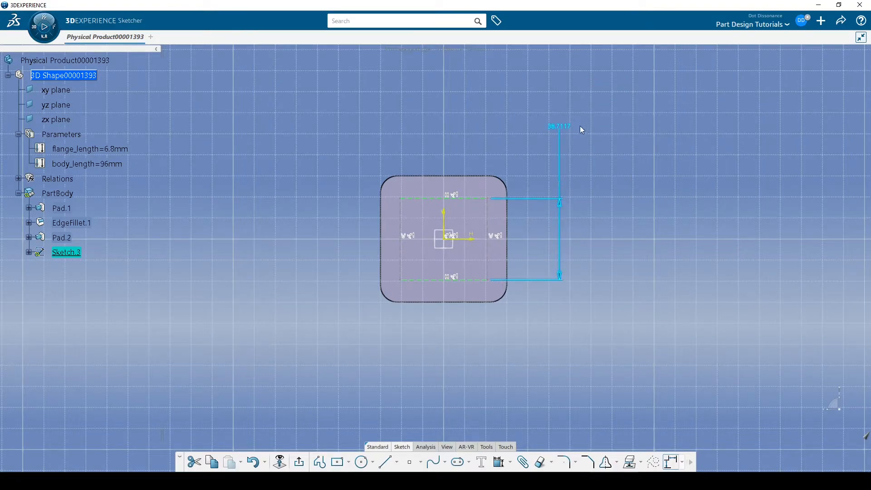
double_click(559, 126)
type("47.14")
key("Return")
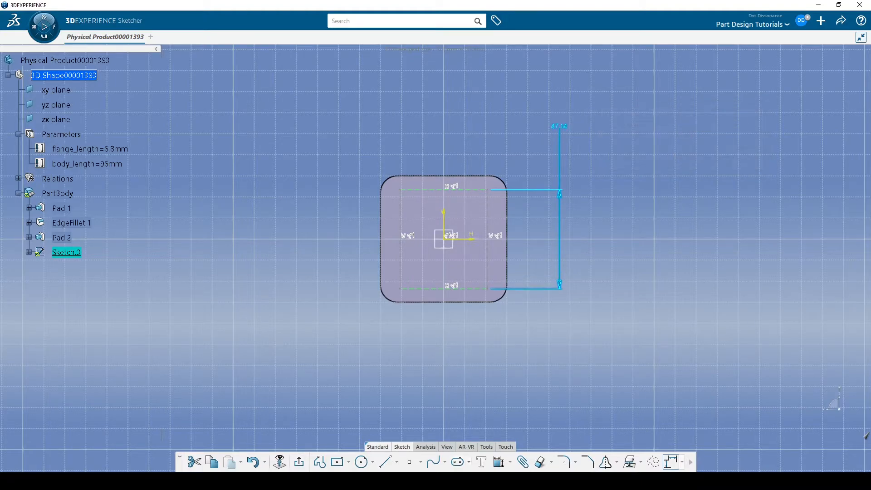
- Check the hole spacing in the datasheet, then dimension the construction rectangle's width and set it to 47.14 mm
key("alt+Tab")
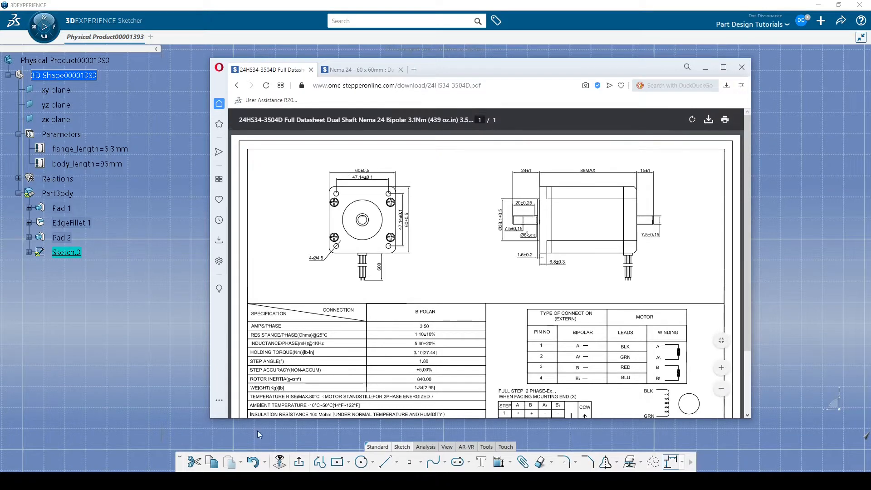
key("alt+Tab")
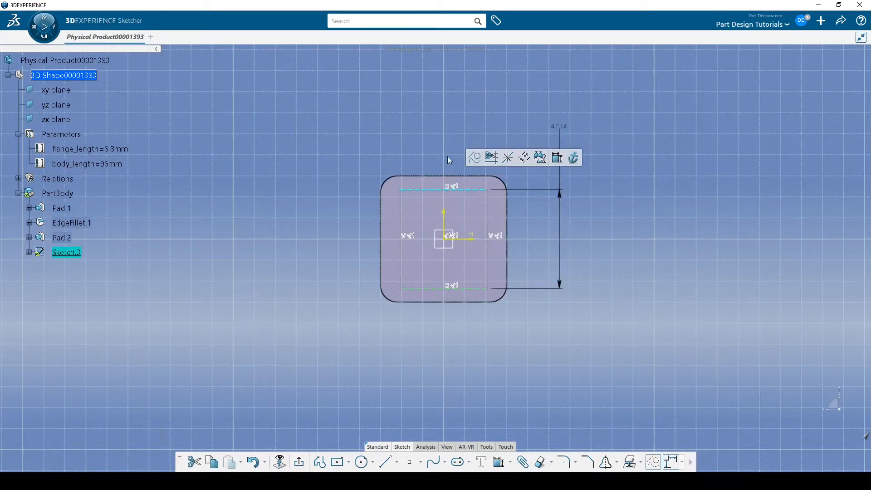
left_click(557, 157)
left_click(328, 137)
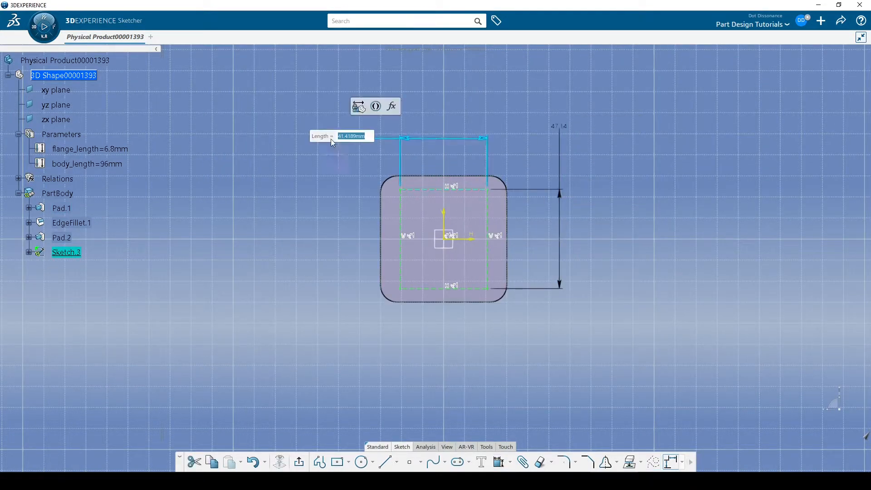
type("47.1")
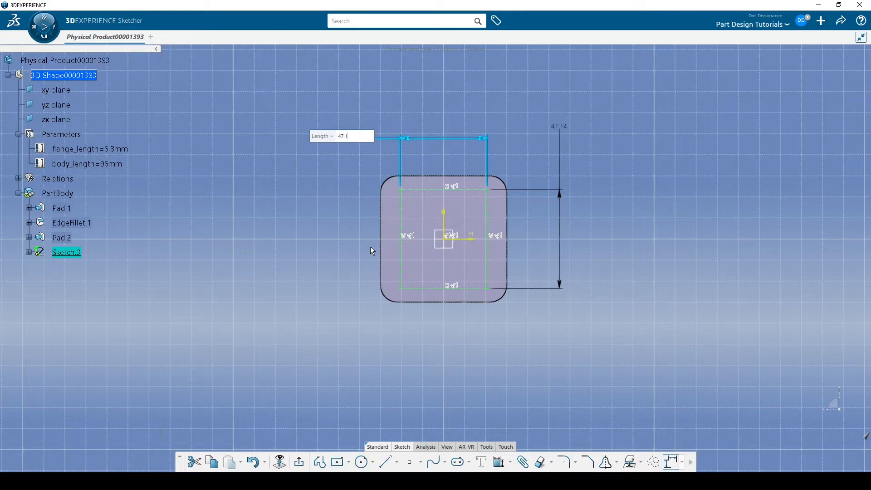
type("4")
key("Return")
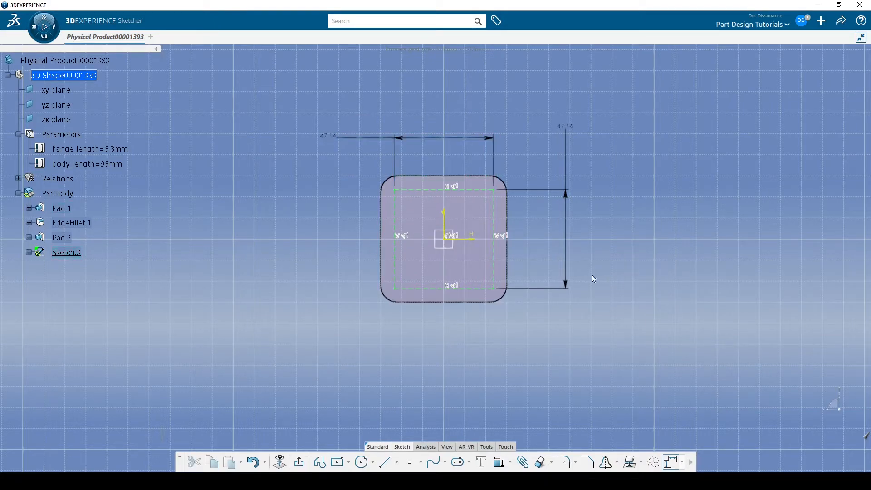
- Sketch a small circle centred on the construction rectangle's upper-right corner
scroll(600, 278, "up", 2)
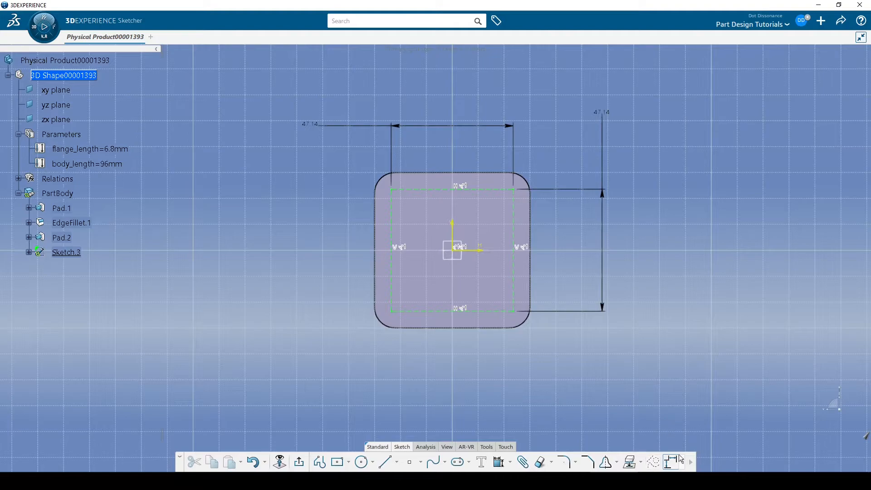
middle_click_drag(584, 413, 563, 416)
left_click(362, 461)
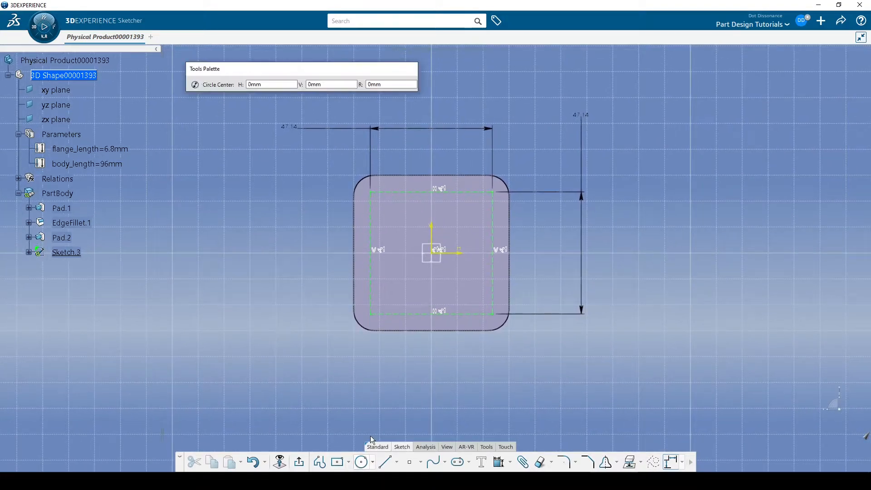
left_click(499, 195)
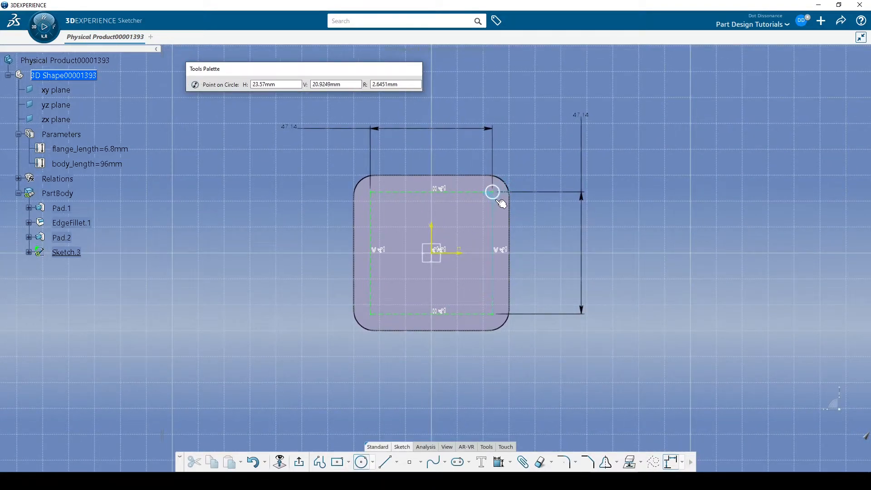
left_click(500, 198)
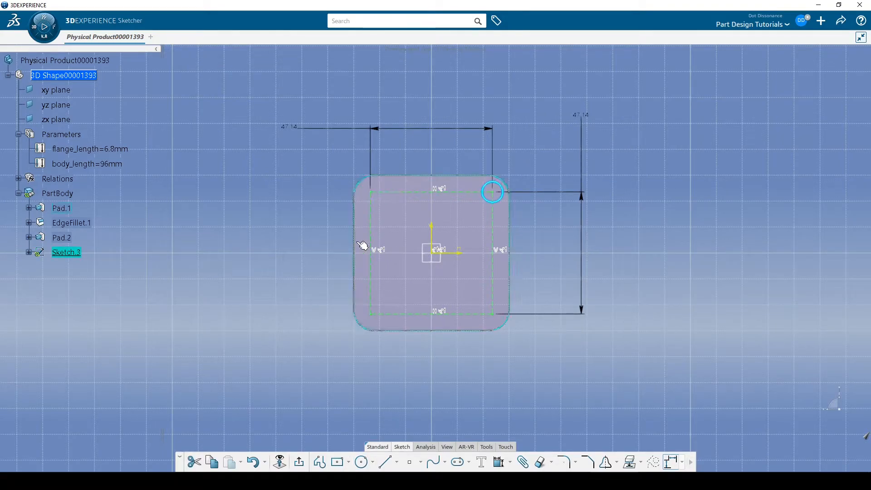
- Sketch three circles centred on the construction rectangle's upper-left, lower-left and lower-right corners, drawing the lower-right one with about a 12 mm radius
left_click(362, 463)
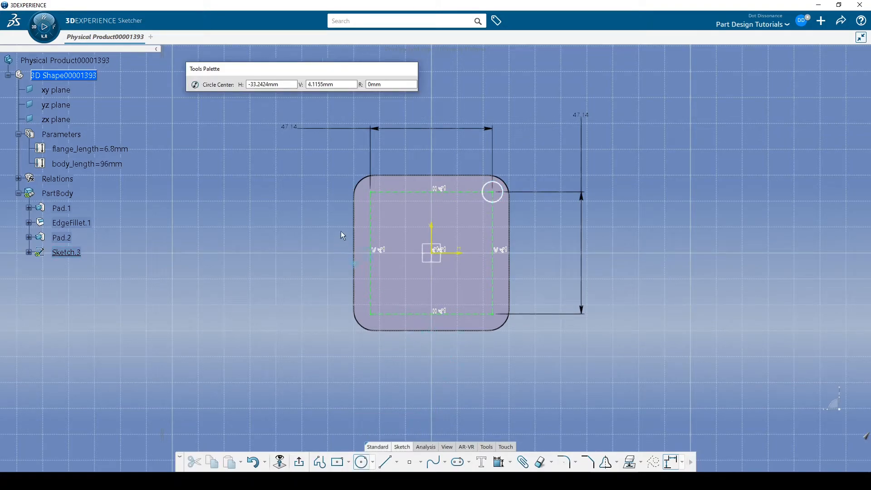
left_click(372, 194)
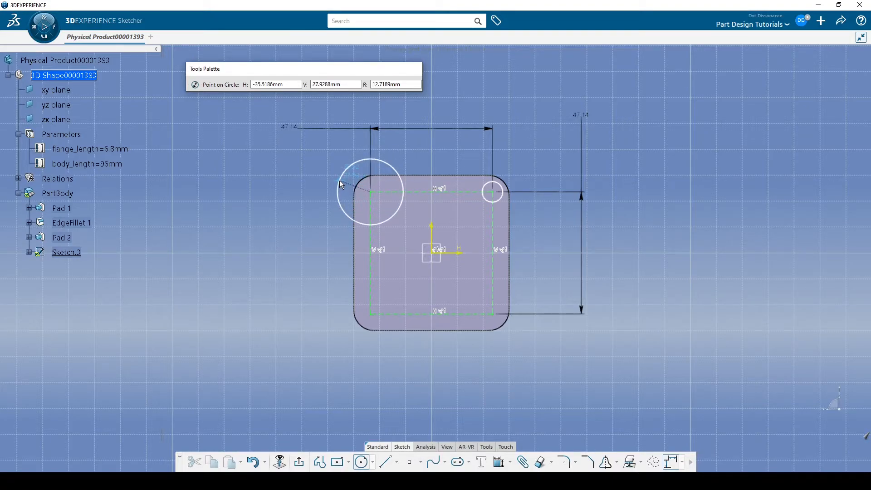
left_click(345, 186)
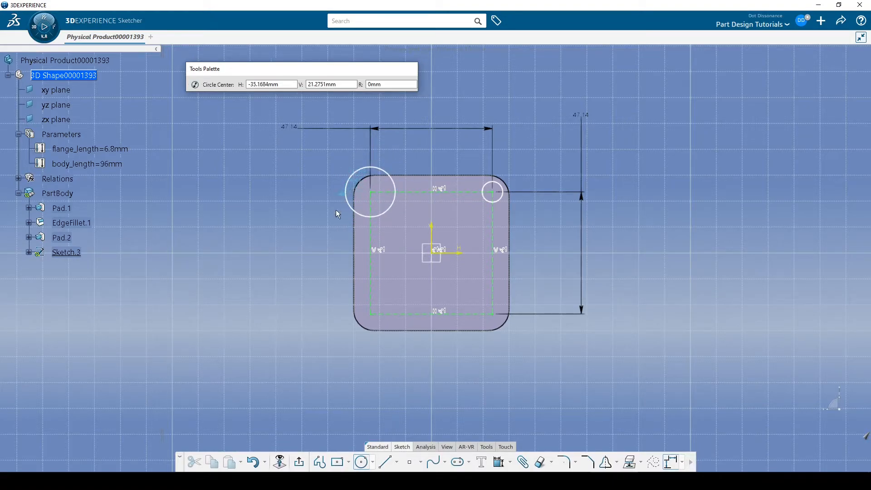
left_click(373, 316)
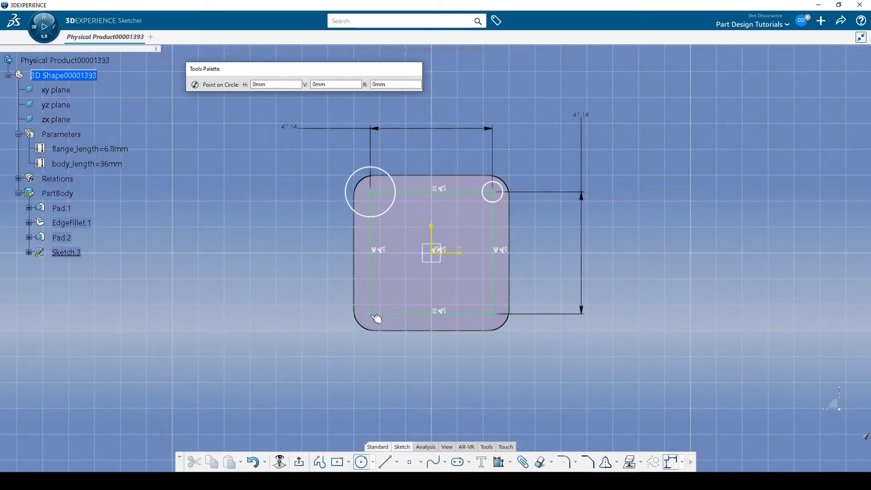
left_click(307, 344)
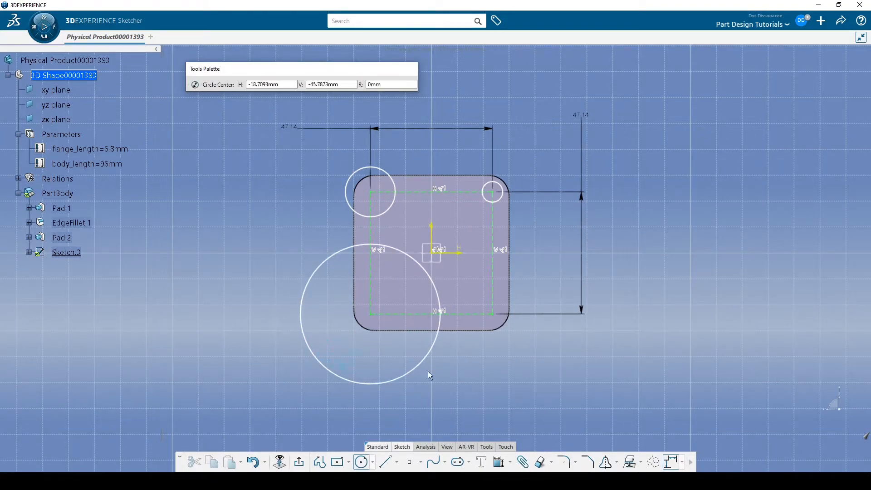
left_click(498, 316)
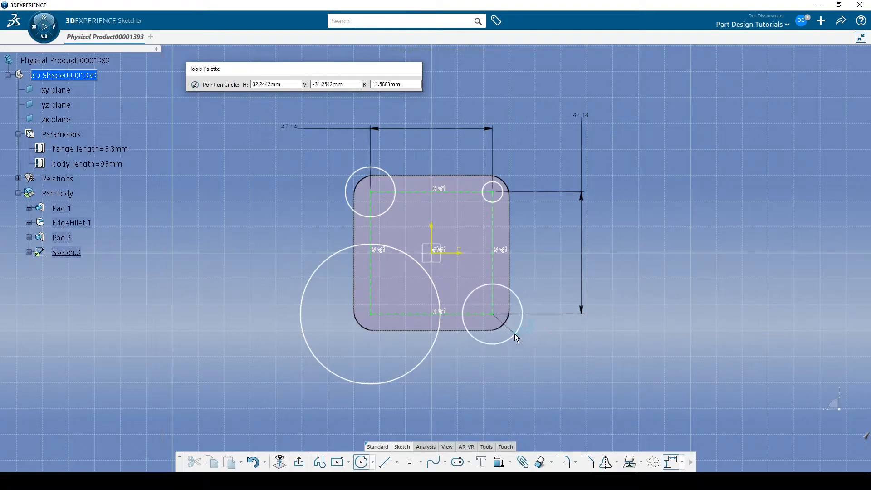
left_click(514, 334)
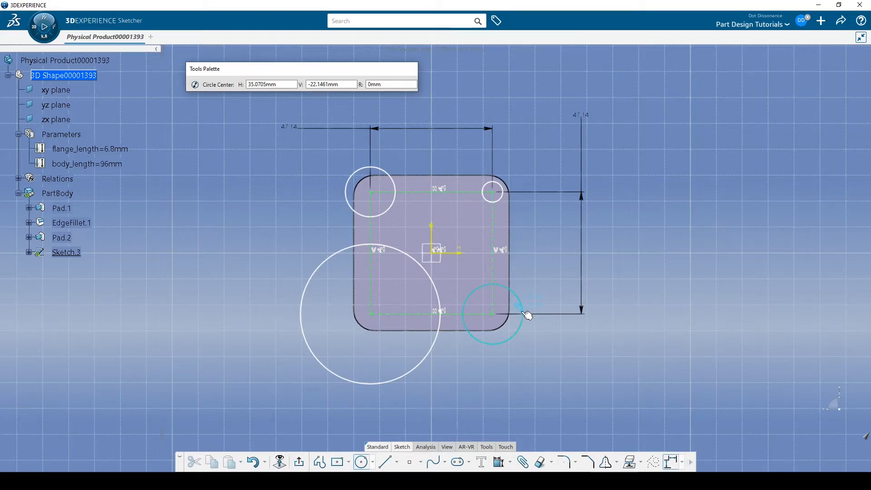
key("Escape")
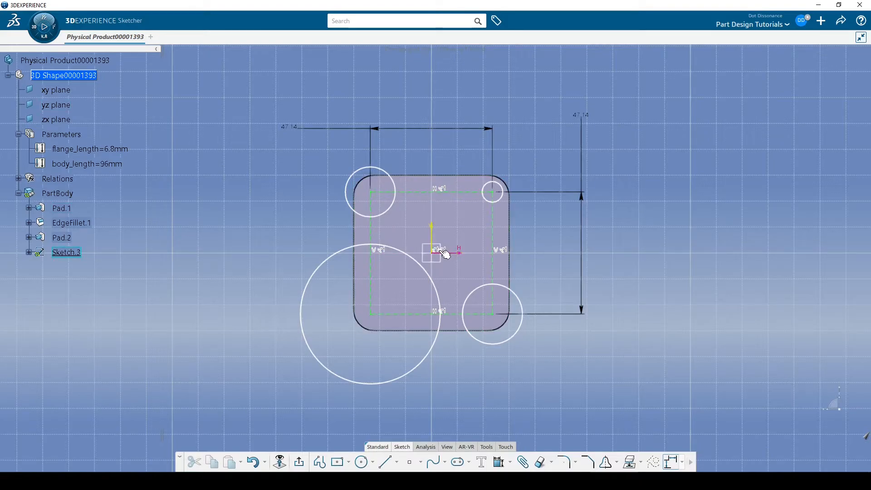
- Add radius dimensions of 4.5 mm to the upper-left and upper-right corner circles
left_click(499, 463)
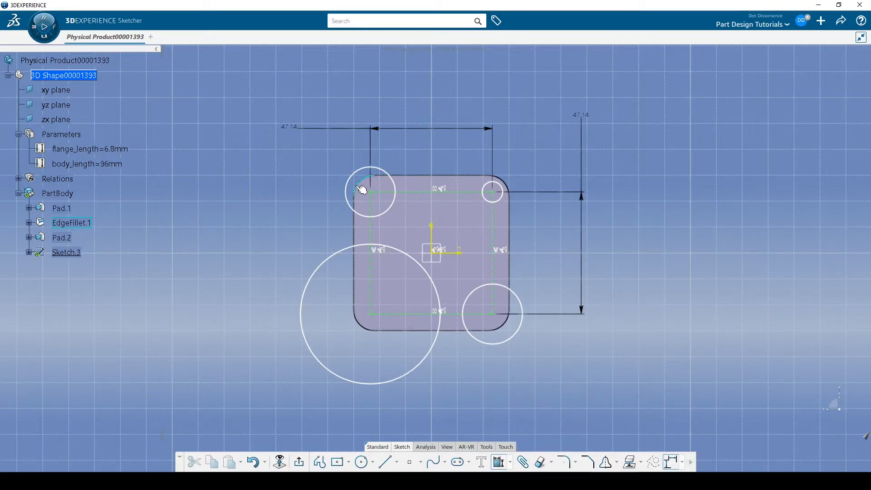
left_click(354, 176)
left_click(302, 163)
type("4.5")
key("Return")
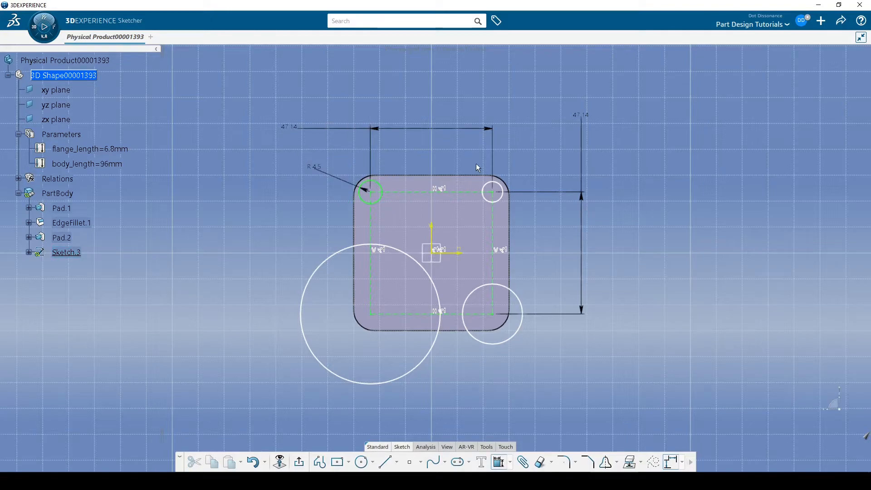
left_click(500, 184)
left_click(538, 175)
type("4.5")
key("Return")
- Add radius dimensions of 4.5 mm to the lower-right and lower-left corner circles
left_click(522, 325)
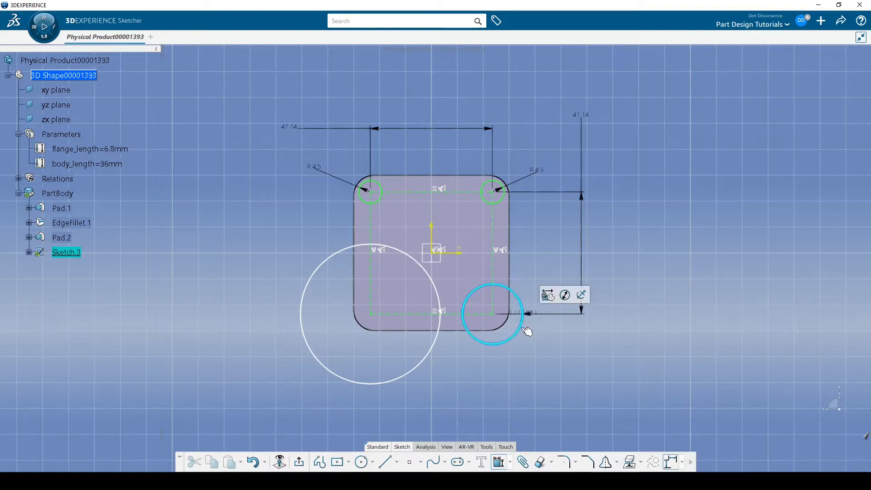
left_click(549, 327)
type("4.5")
key("Return")
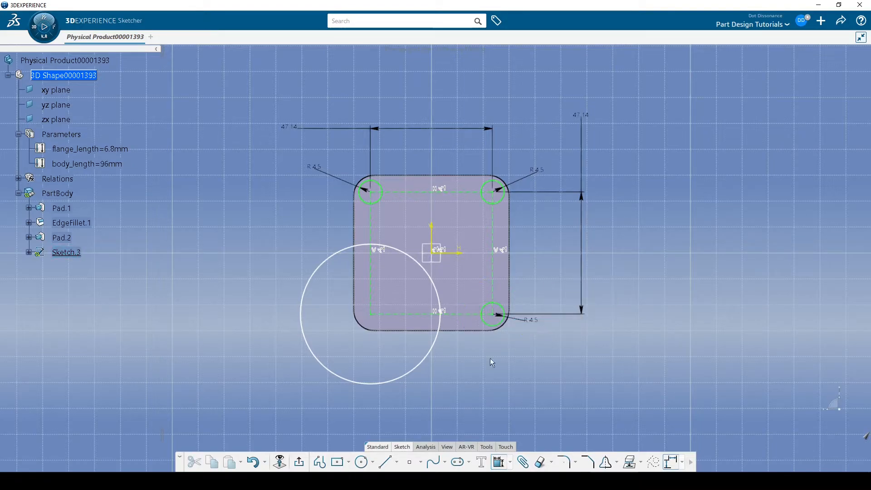
left_click(402, 378)
left_click(256, 238)
type("4.5")
key("Return")
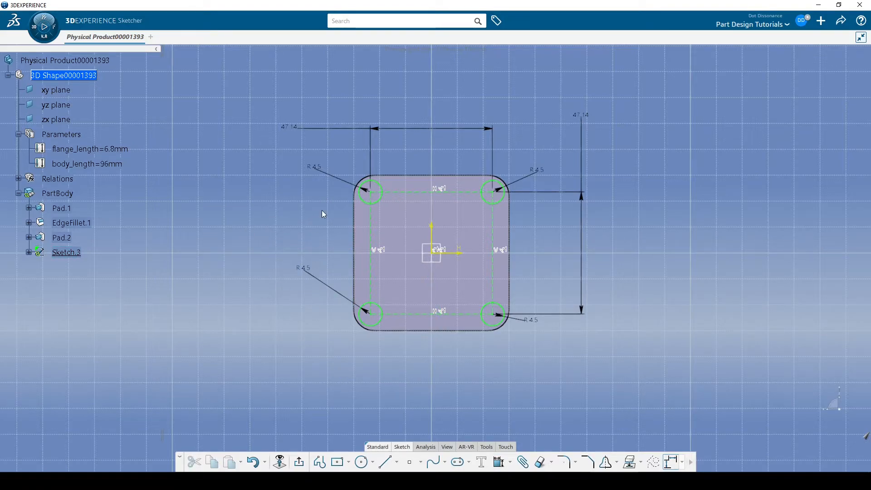
- Create an Equivalent Dimensions relation of type Length and add the upper-left circle's radius to its parameters
middle_click_drag(320, 213, 344, 238)
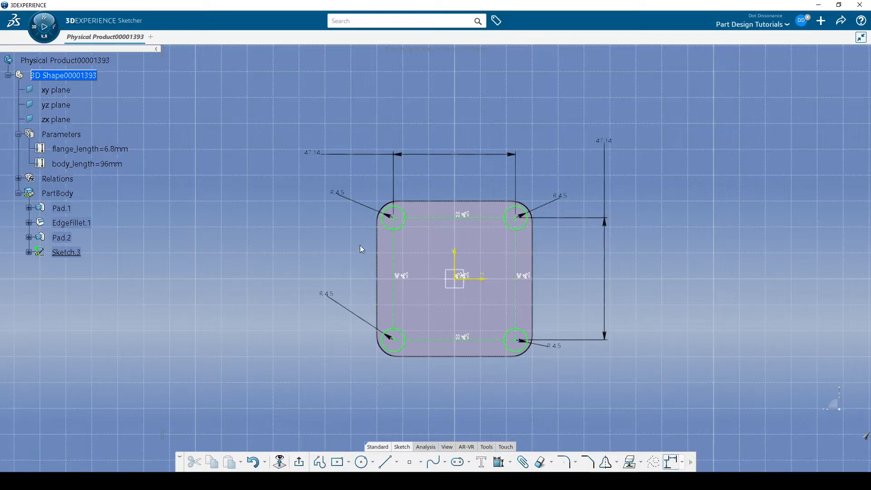
left_click(487, 447)
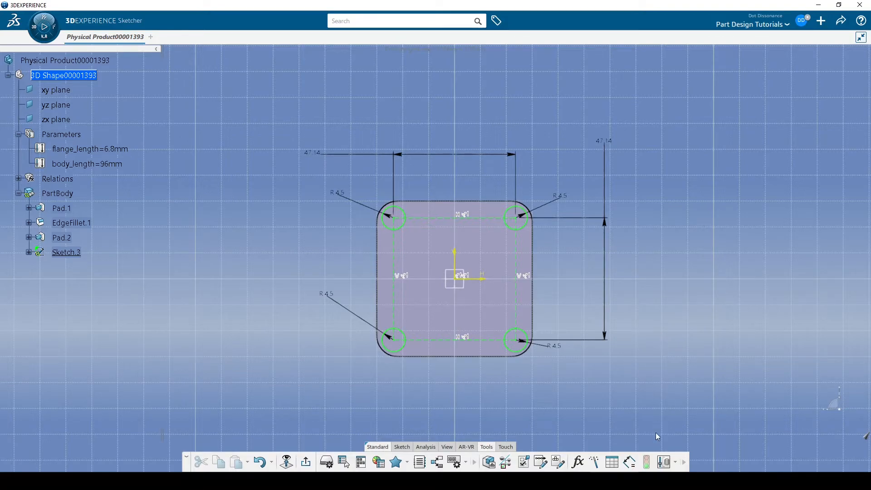
left_click(631, 463)
left_click_drag(604, 131, 756, 63)
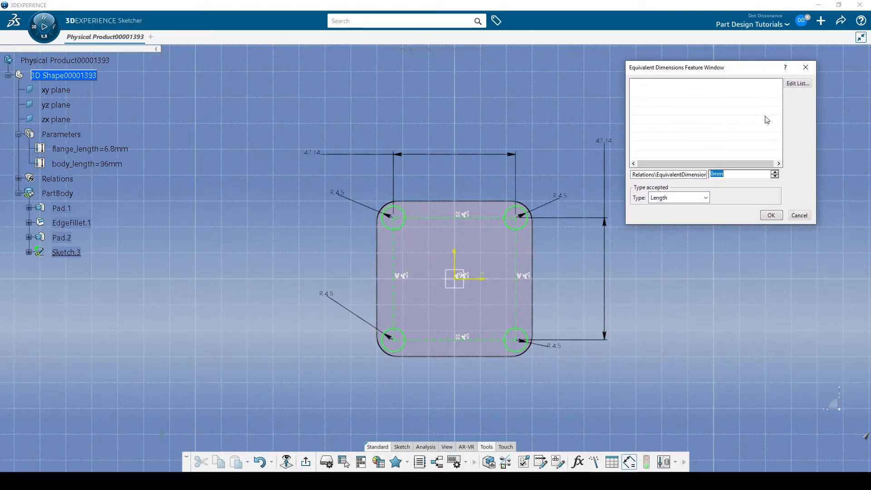
left_click_drag(731, 72, 721, 77)
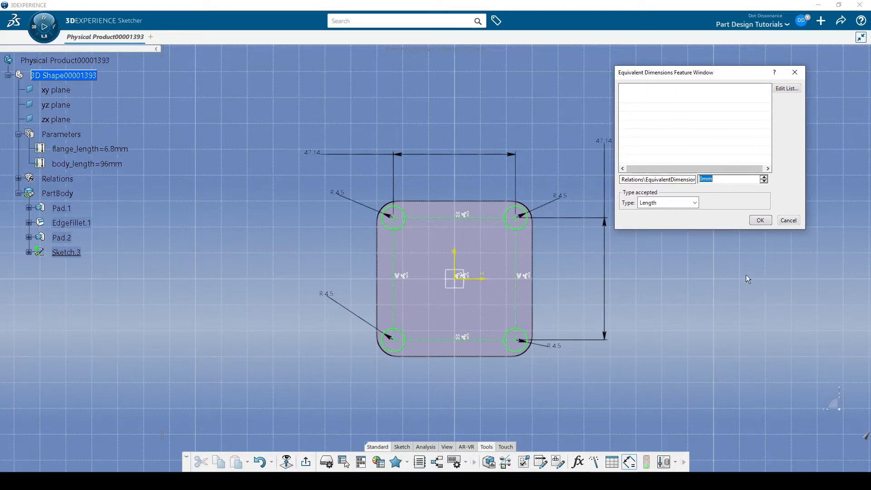
left_click(792, 90)
mouse_move(389, 153)
left_mouse_down()
mouse_move(296, 78)
mouse_move(233, 73)
mouse_move(243, 74)
left_mouse_up()
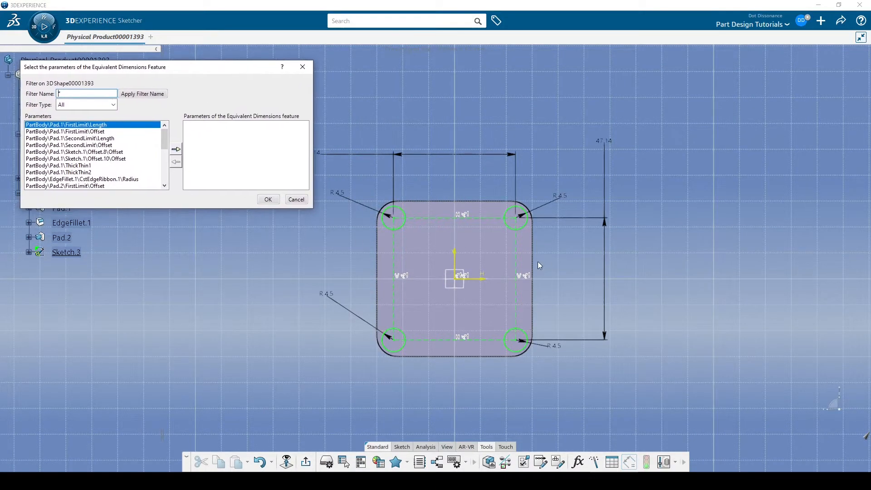
left_click(329, 198)
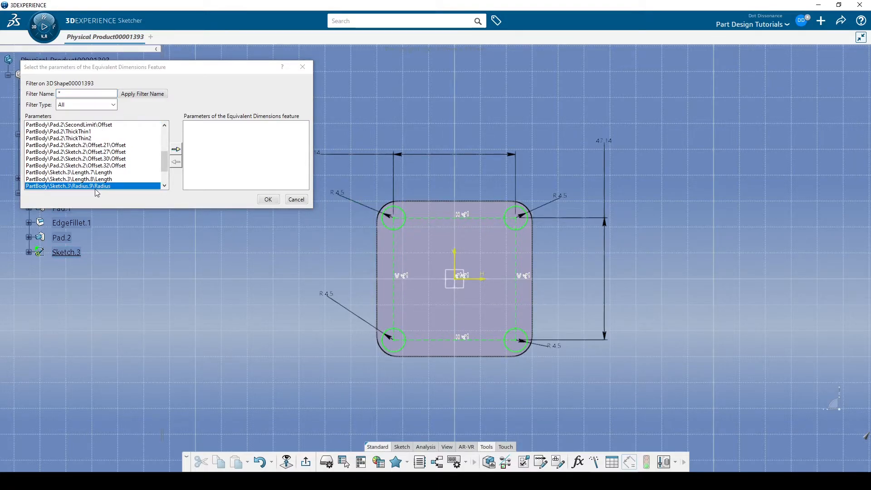
left_click(103, 106)
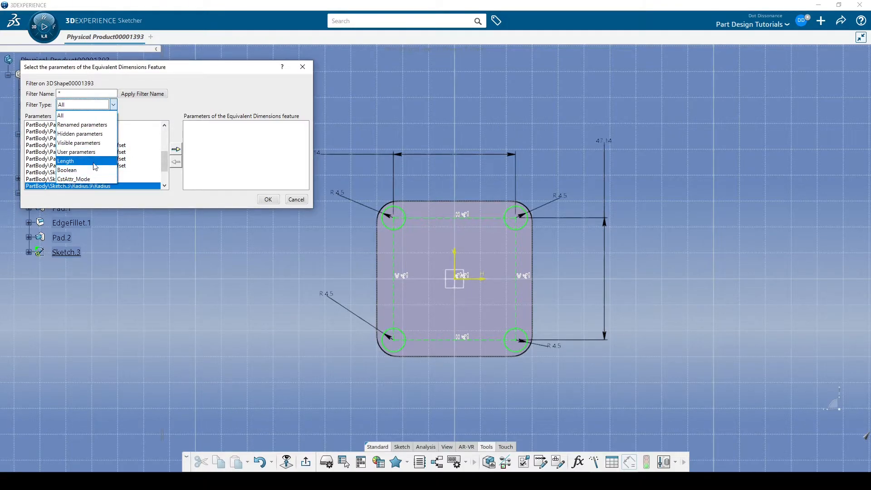
left_click(201, 103)
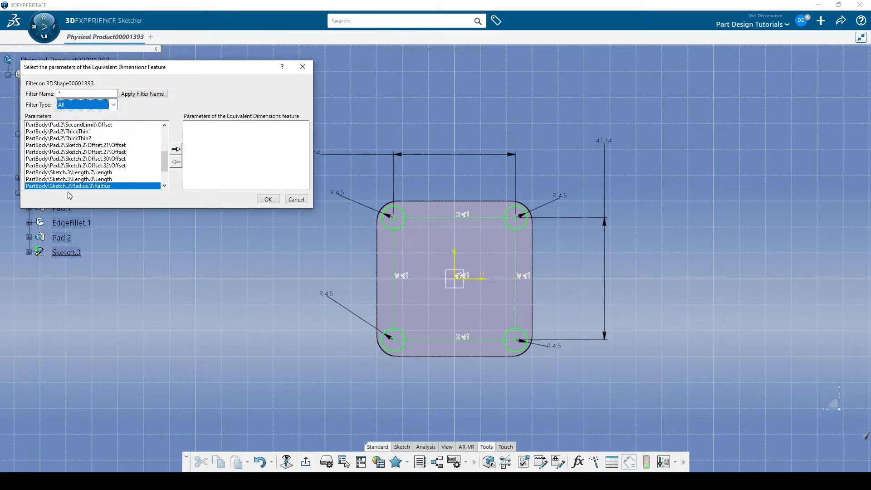
scroll(114, 175, "down", 1)
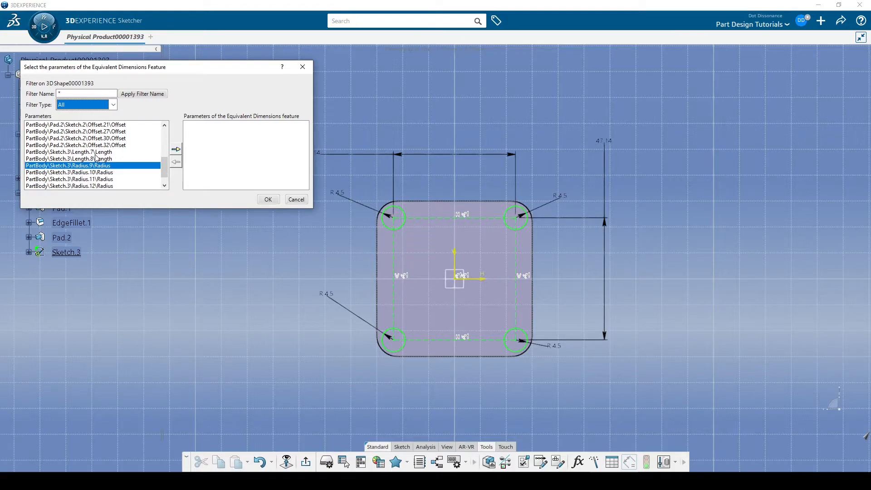
left_click(175, 150)
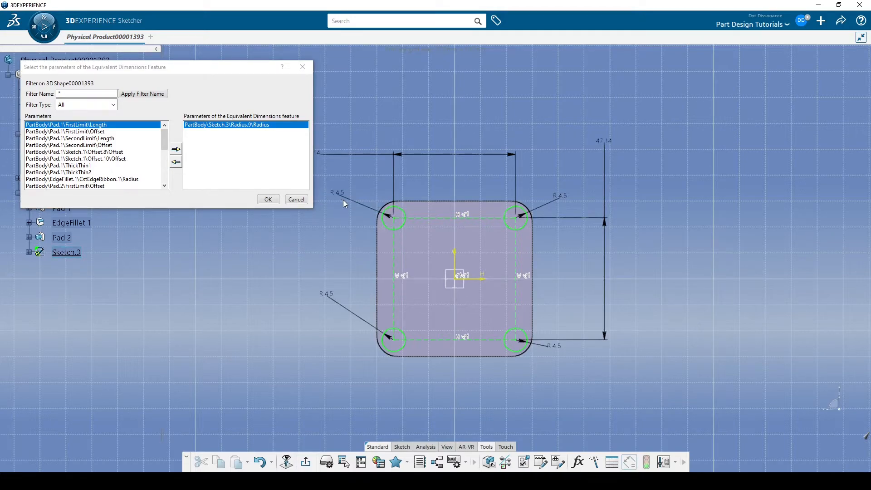
- Add the radii of the lower-left, upper-right and lower-right circles to the Equivalent Dimensions relation and accept the parameter list
left_click(334, 297)
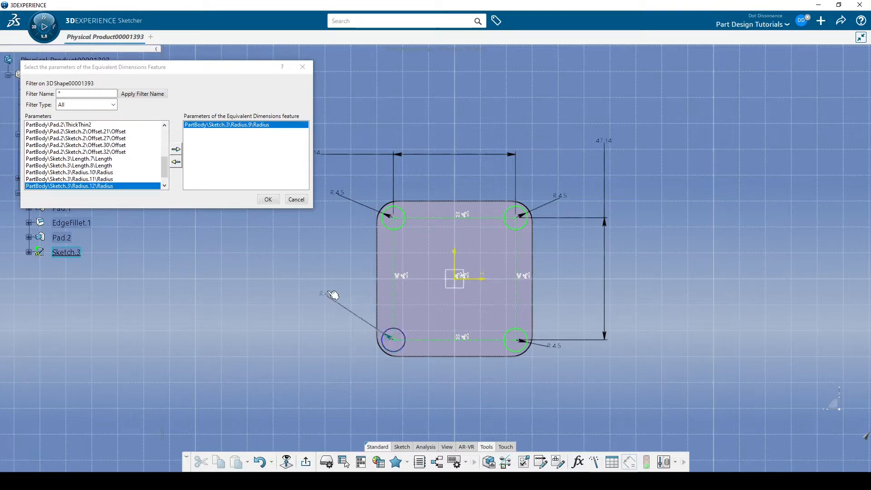
left_click(178, 151)
left_click(562, 200)
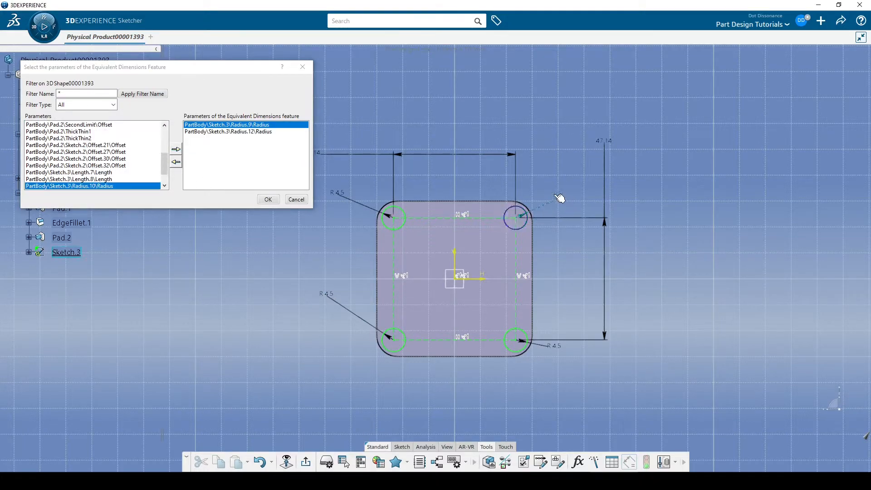
left_click(176, 150)
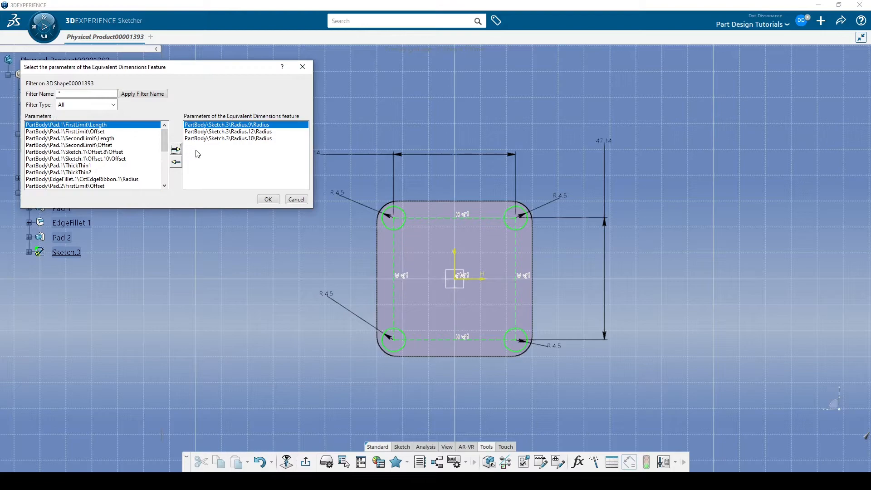
left_click(547, 351)
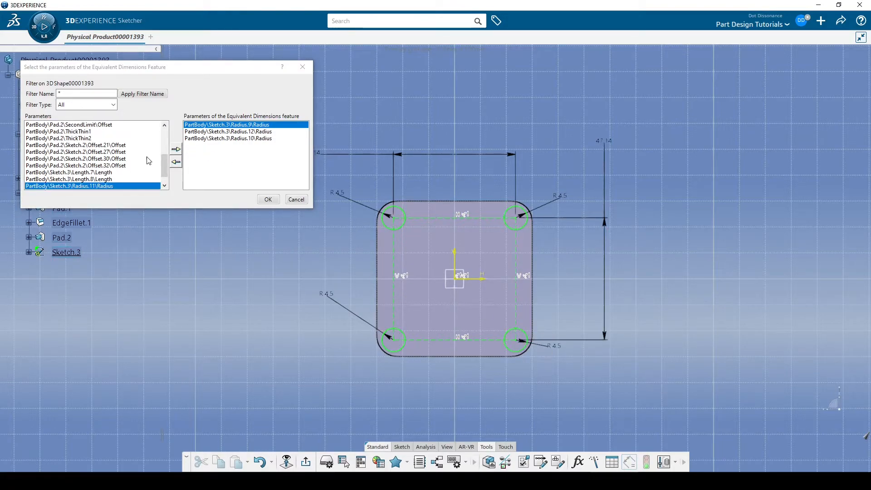
left_click(176, 151)
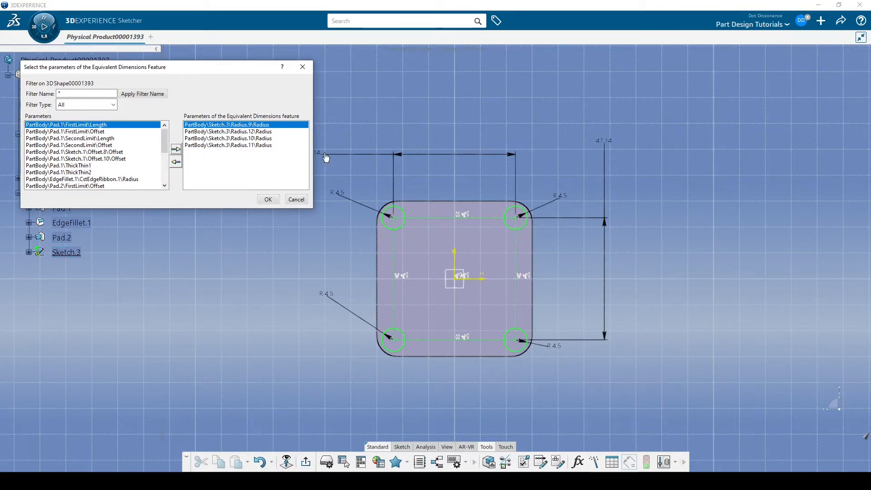
left_click(268, 199)
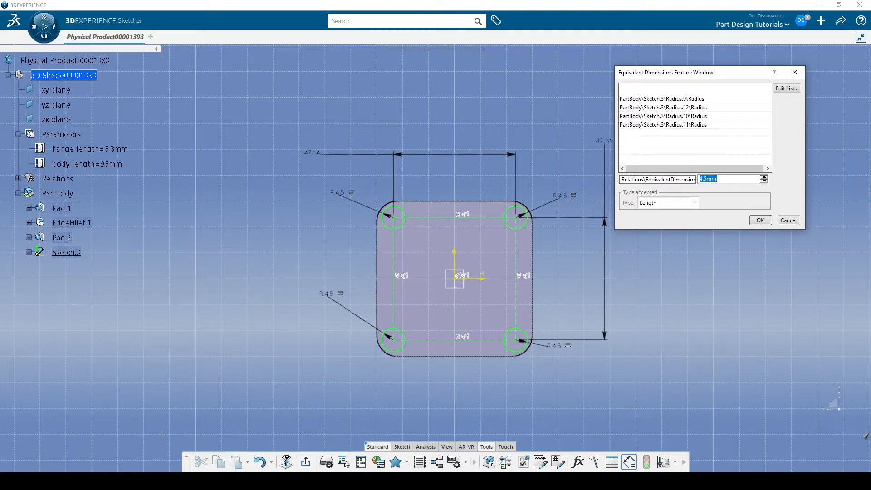
- Set the shared radius of the four circles to 2.25 mm and check the mounting hole diameter in the browser's datasheet
type("2.25")
key("Return")
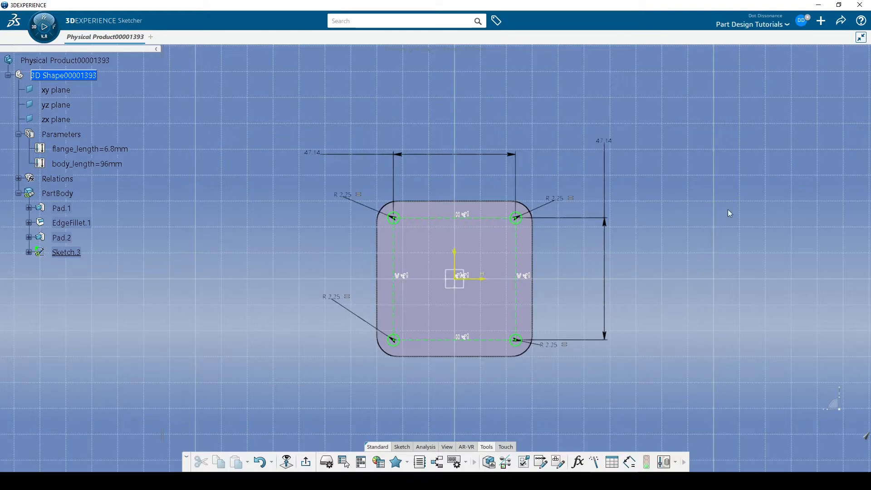
key("alt+Tab")
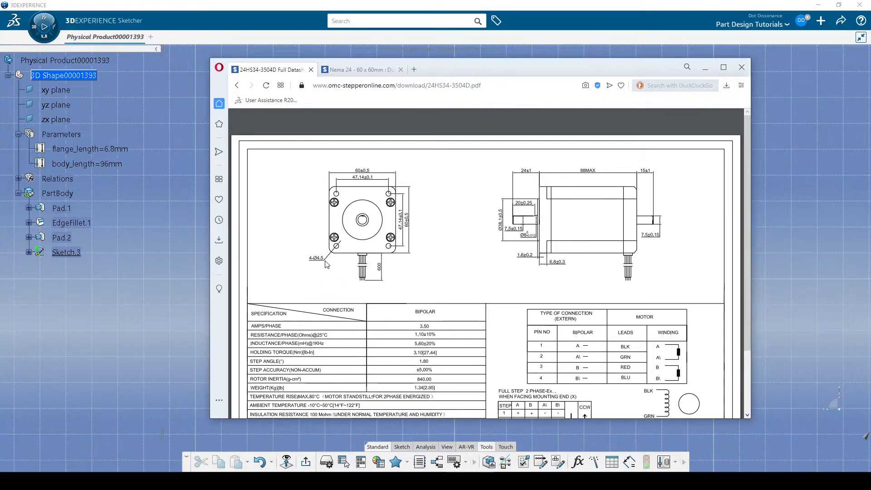
left_click(199, 169)
middle_click_drag(305, 202, 313, 179, "ctrl")
middle_click_drag(314, 175, 317, 192)
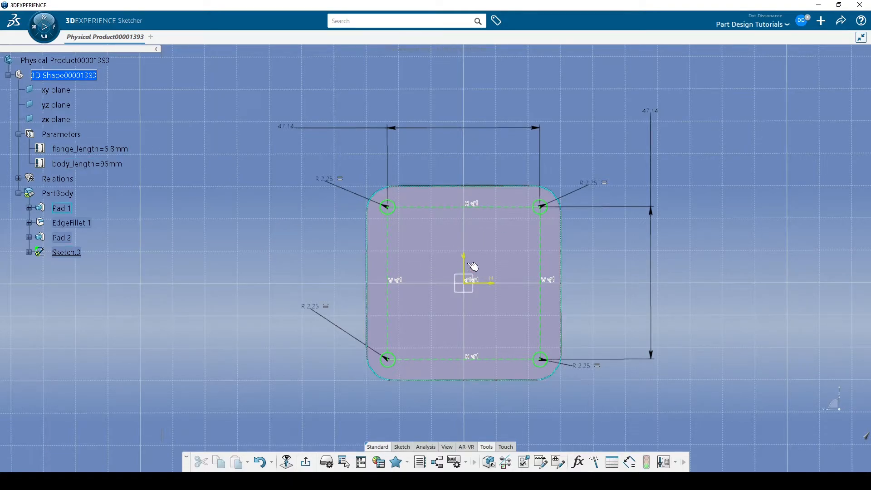
- Finish the mounting hole sketch and start a Pocket of its four circles with a first-limit length of 6.8 mm
middle_click_drag(474, 267, 452, 233)
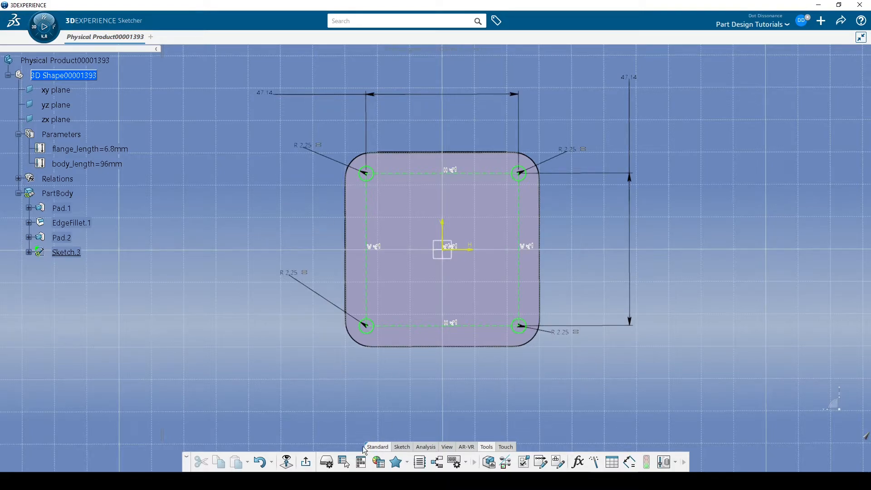
left_click(307, 462)
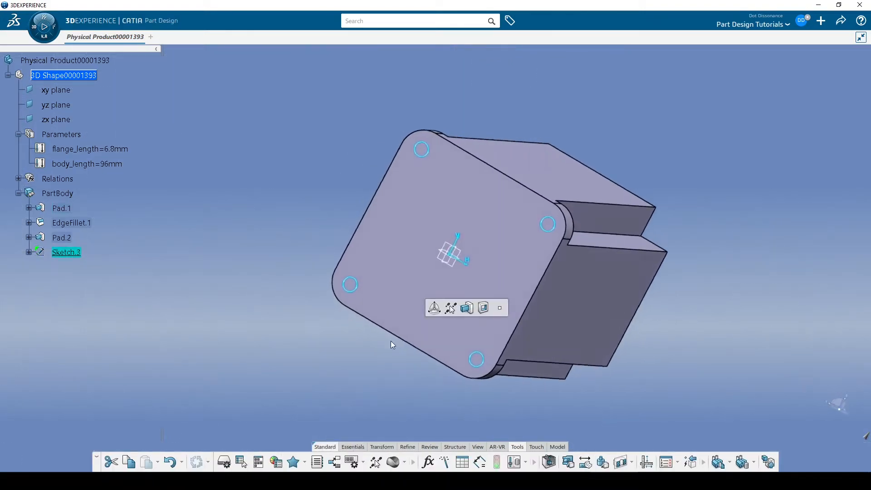
left_click(343, 461)
middle_click_drag(601, 232, 414, 191)
middle_click_drag(288, 217, 438, 267)
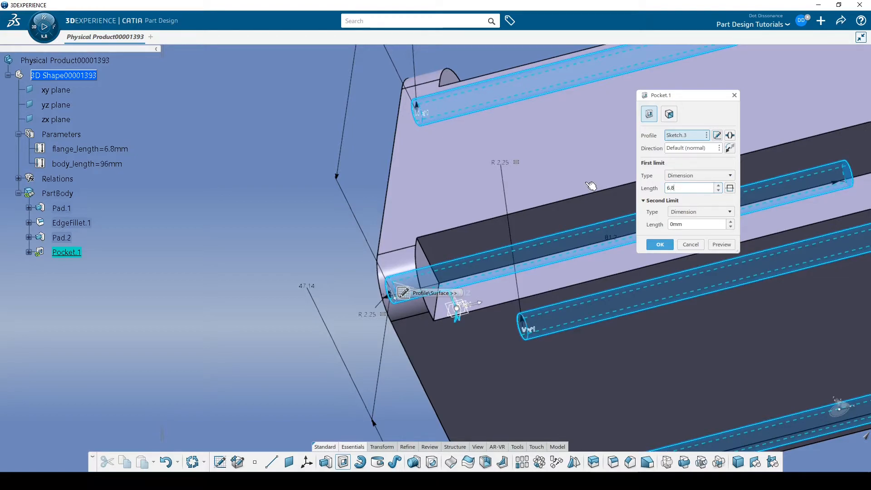
left_click(693, 222)
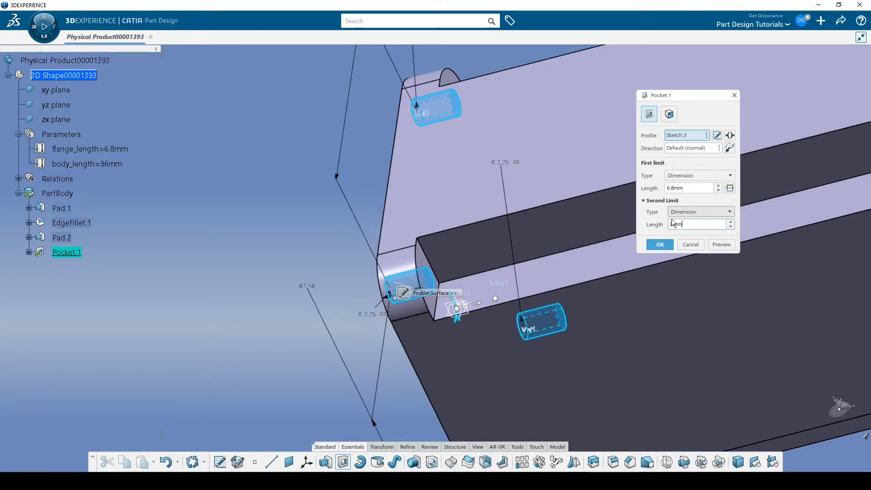
- Change the pocket's first limit to Up to plane using the flange's rear face and create the holes
middle_click_drag(467, 184, 394, 272)
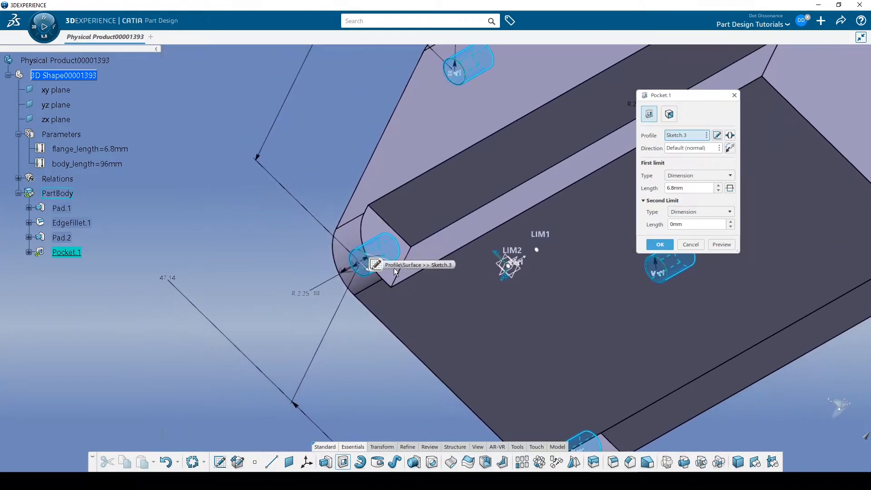
left_click(698, 180)
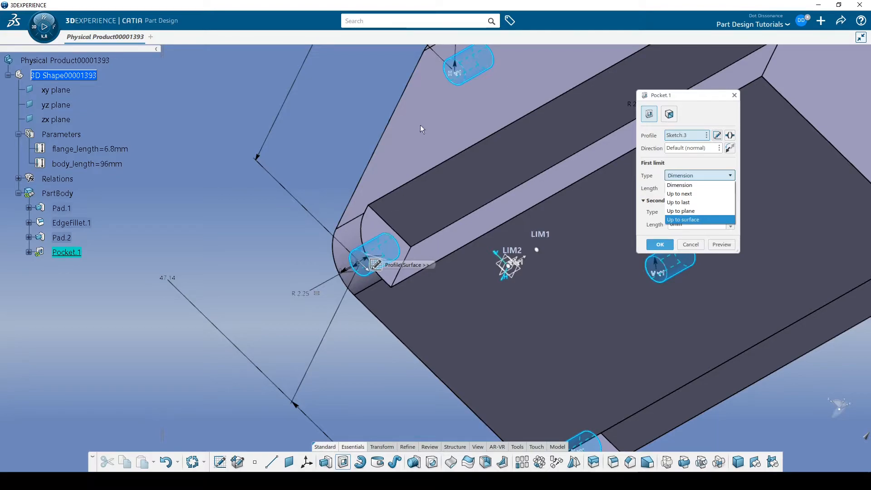
left_click(687, 211)
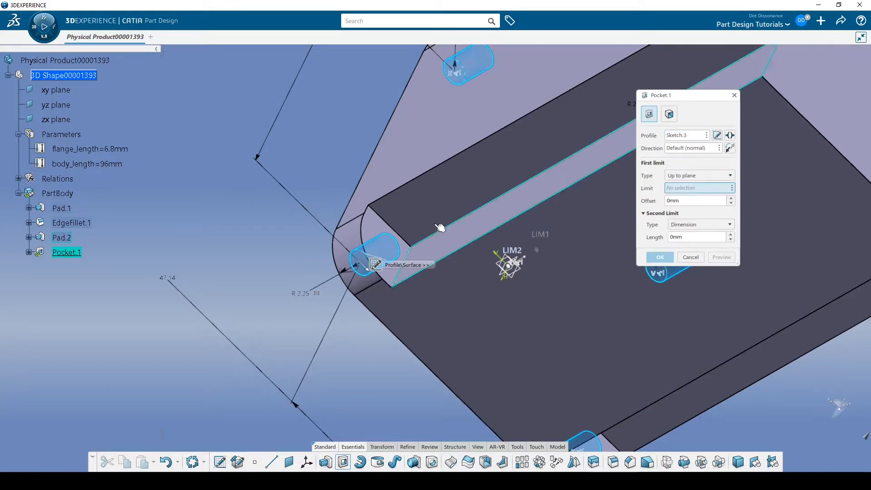
left_click(379, 230)
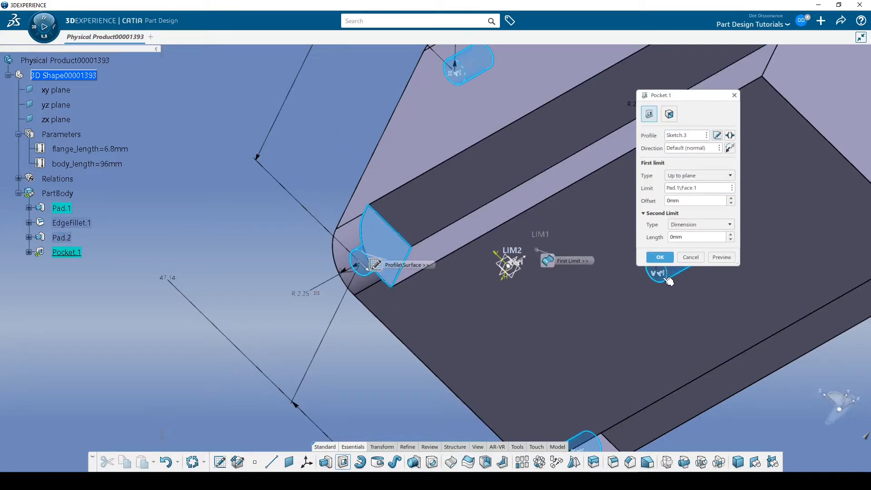
left_click(660, 257)
middle_click_drag(431, 256, 475, 260)
left_click(312, 225)
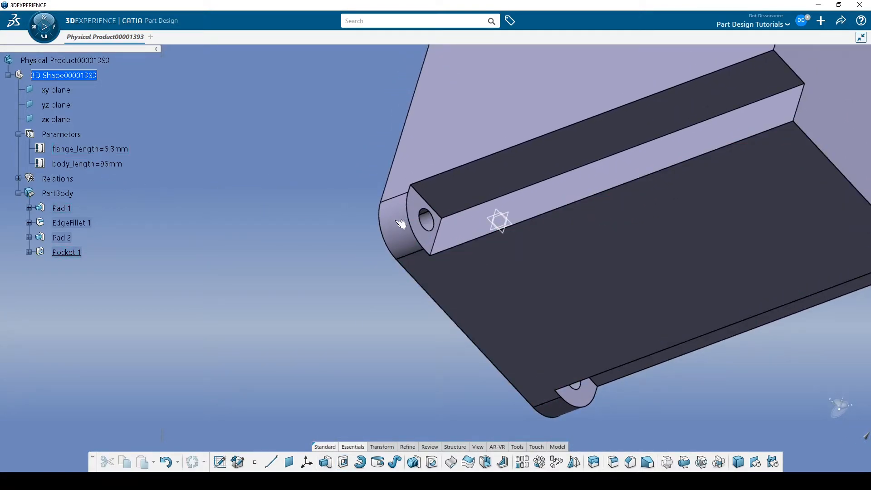
- Link the flange pad's first-limit length to the flange_length parameter with a formula
scroll(540, 234, "up", 5)
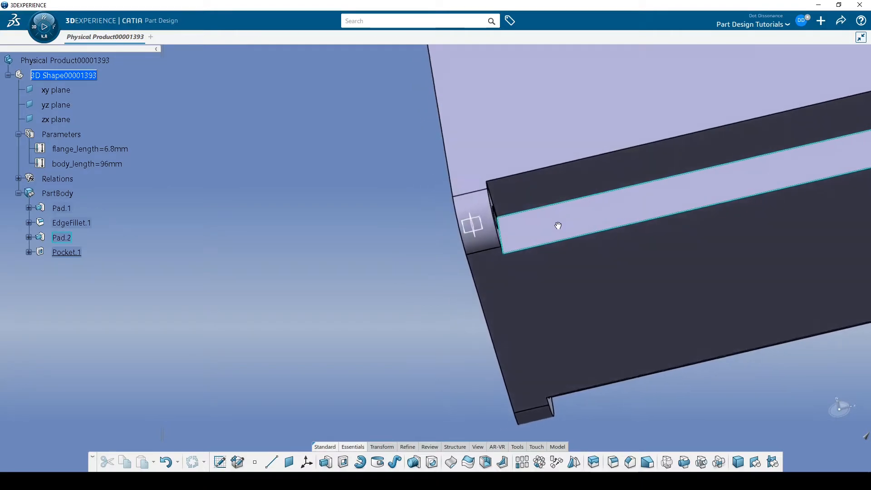
scroll(558, 225, "down", 5)
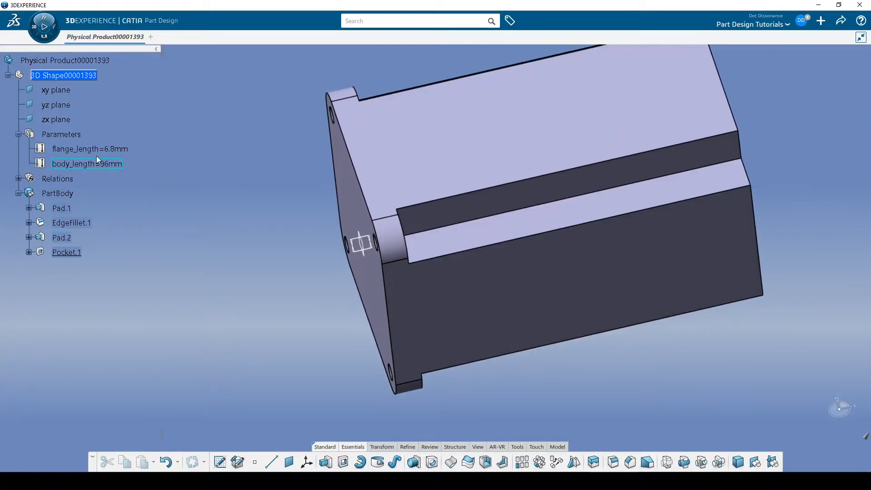
middle_click_drag(304, 244, 362, 245)
double_click(61, 208)
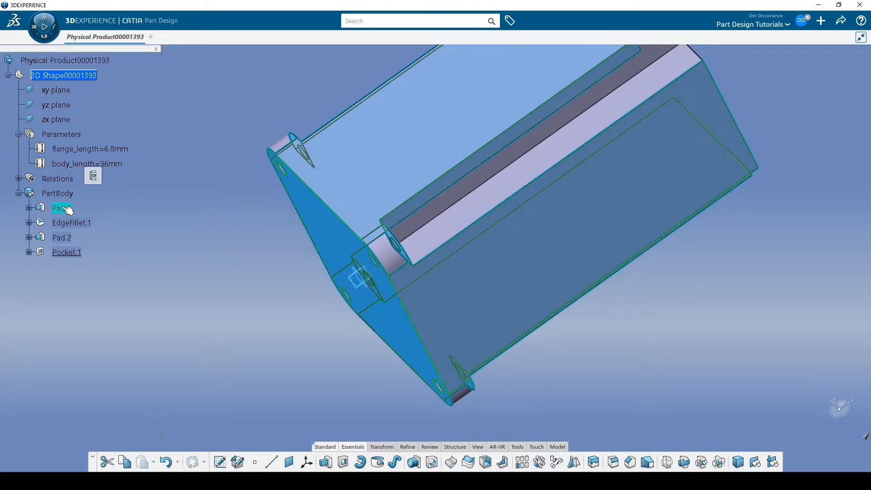
left_click(689, 190)
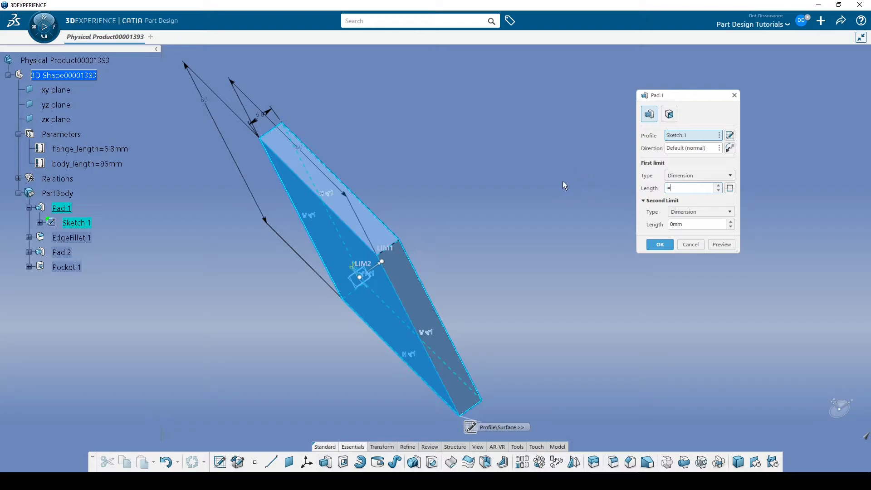
key("Return")
left_click(99, 153)
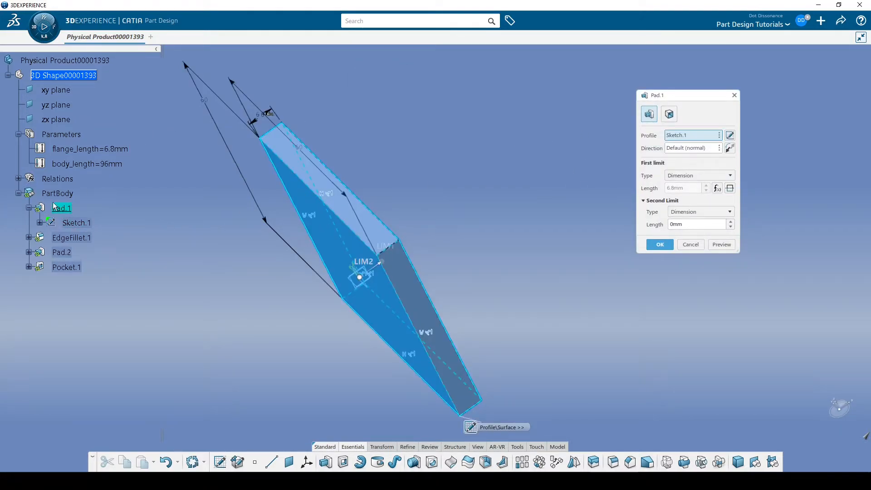
left_click(666, 244)
- Set the flange_length parameter to 9 mm and check that the flange and its mounting holes follow
middle_click_drag(504, 261, 391, 208)
left_click(251, 190)
middle_click_drag(290, 213, 355, 215)
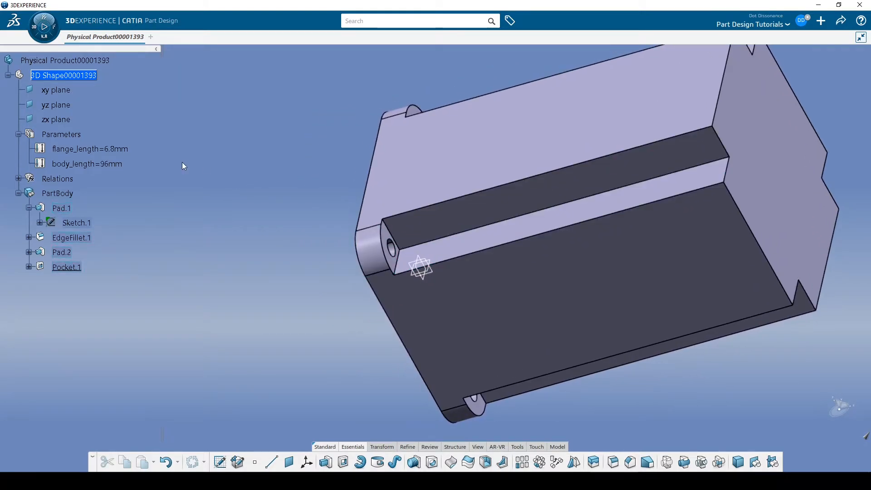
double_click(88, 149)
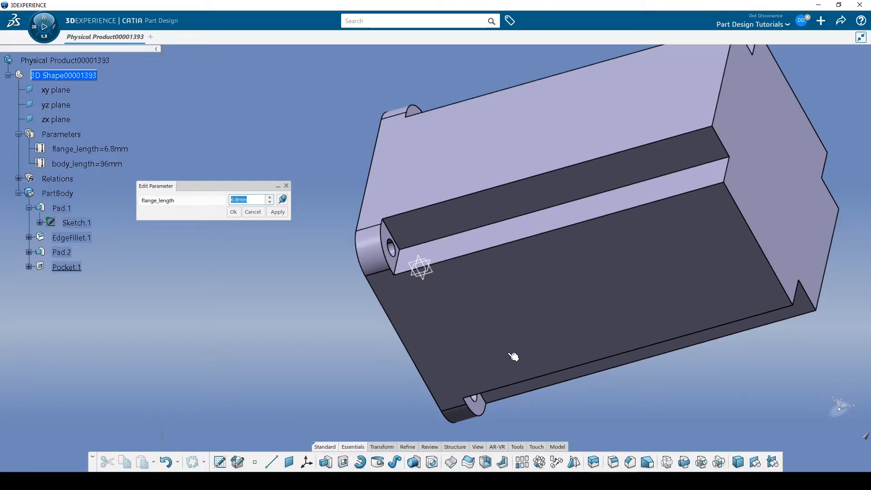
type("9")
key("Return")
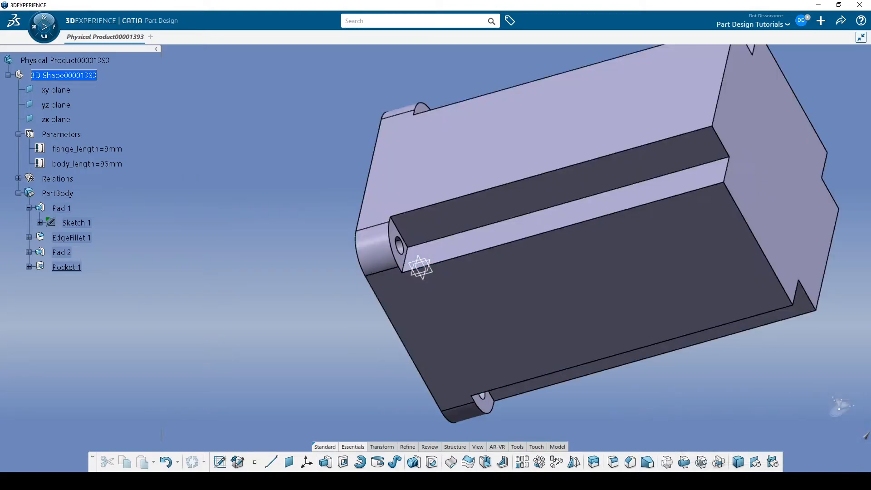
middle_click_drag(420, 259, 336, 251)
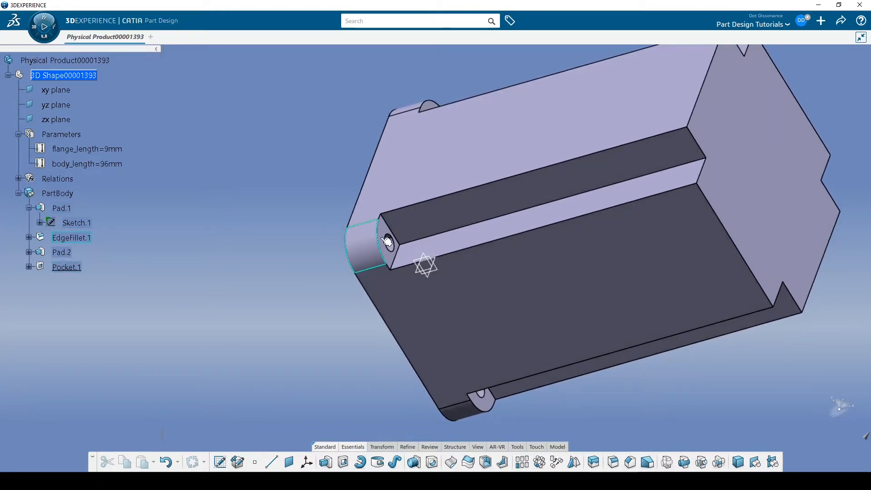
middle_click_drag(247, 264, 163, 289)
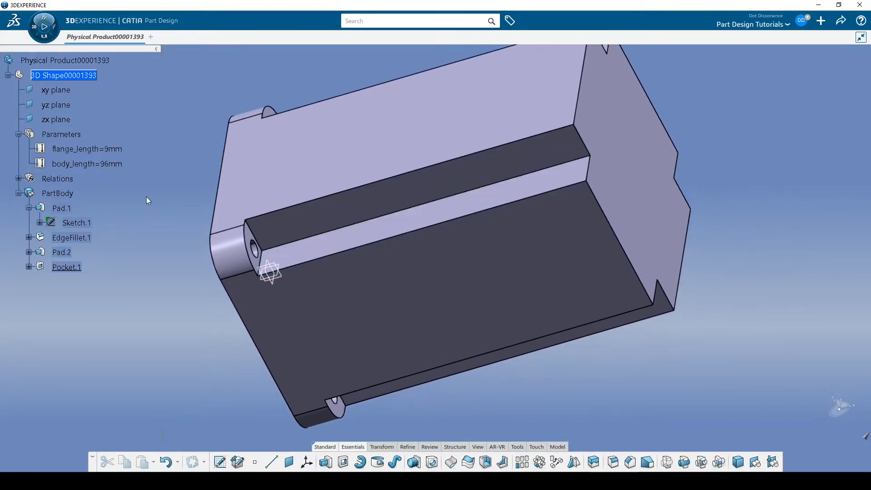
- Set the body_length parameter to 88 mm and inspect the updated motor body
double_click(110, 166)
type("8")
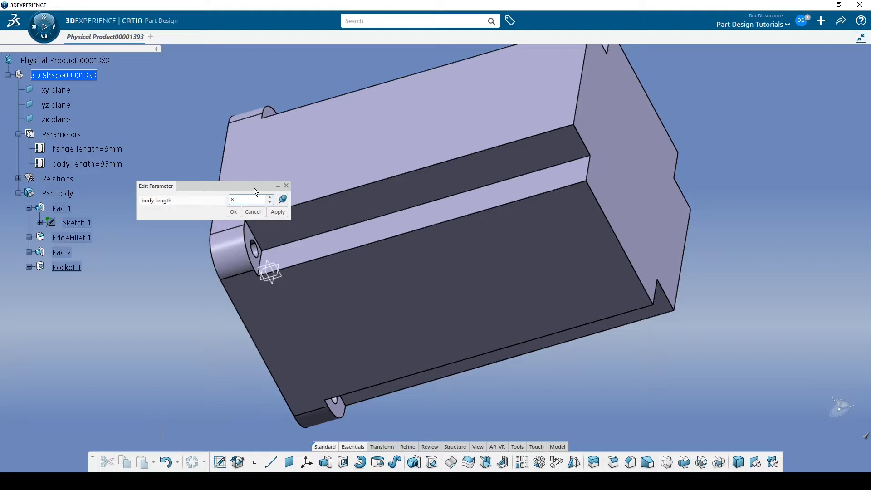
type("8")
key("Return")
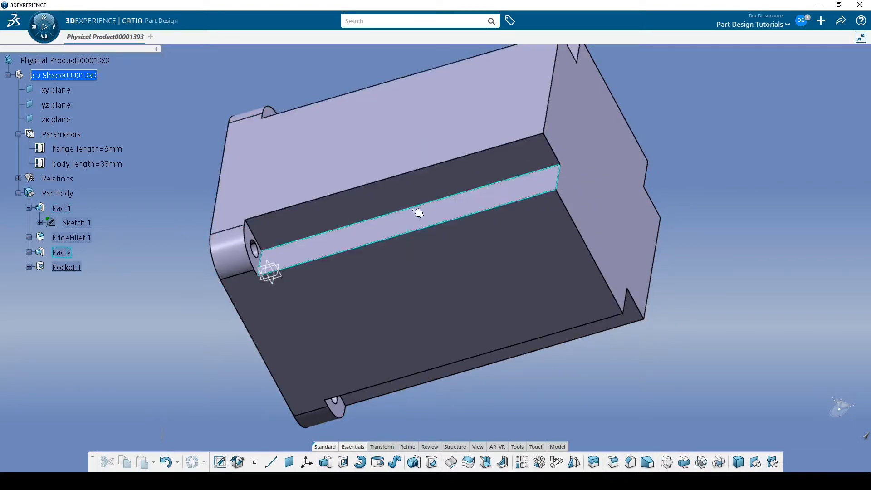
middle_click_drag(422, 185, 229, 156)
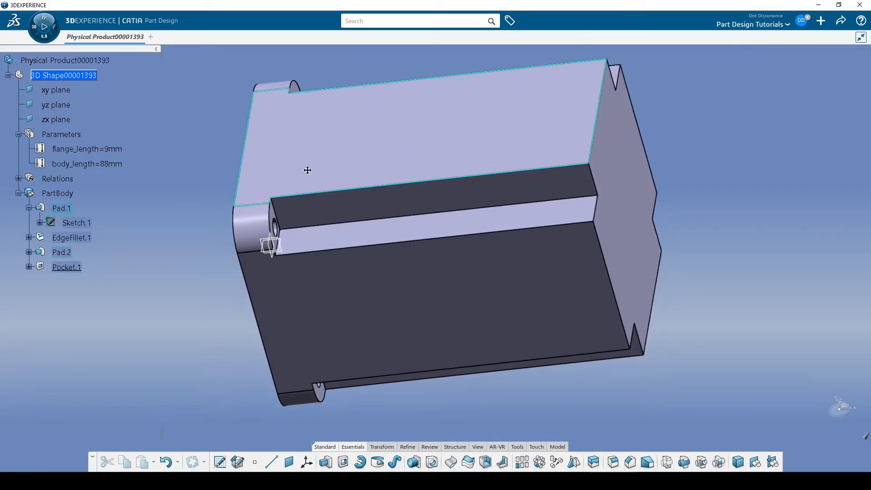
middle_click_drag(291, 167, 407, 177)
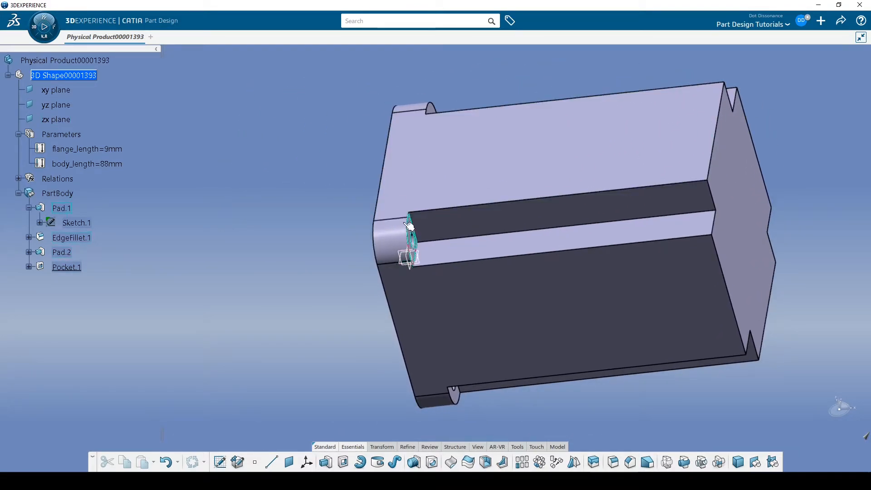
middle_click_drag(328, 226, 256, 292)
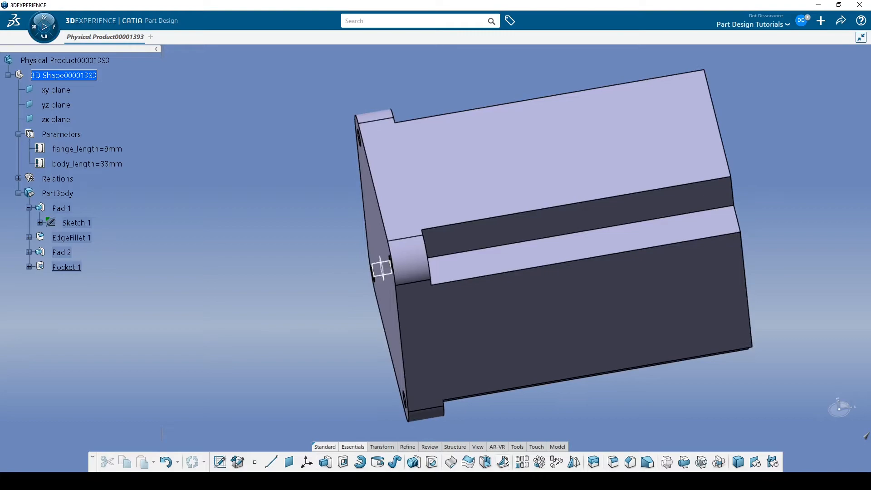
- Measure the distance between the flange's front face and the body's rear face, and delete the stored measurement
left_click(521, 449)
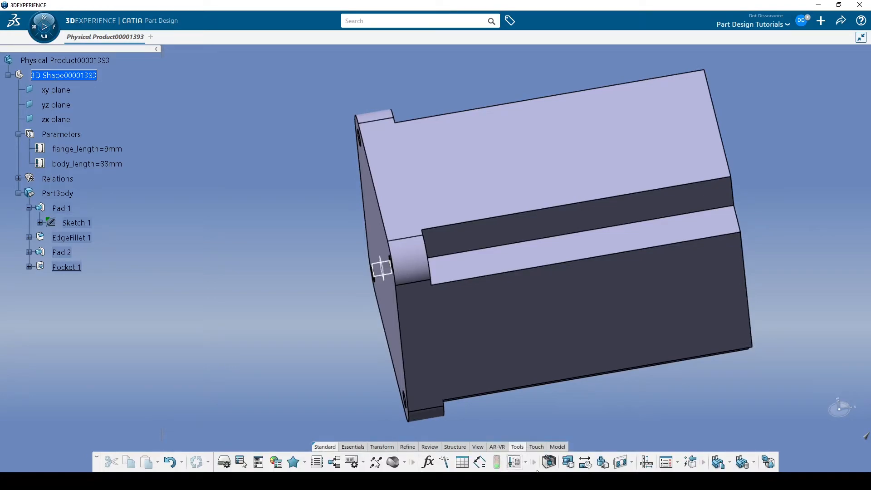
left_click(589, 466)
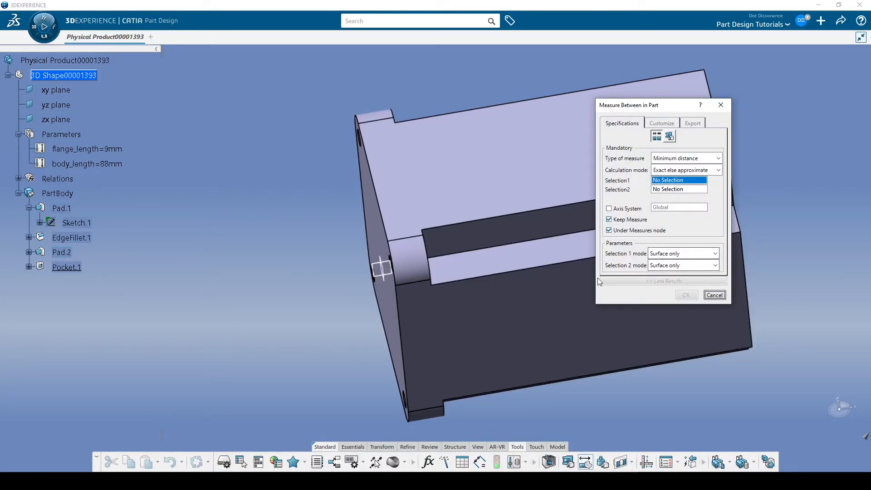
left_click(390, 309)
middle_click_drag(513, 298, 496, 287)
left_click(564, 208)
left_click_drag(575, 327, 713, 317)
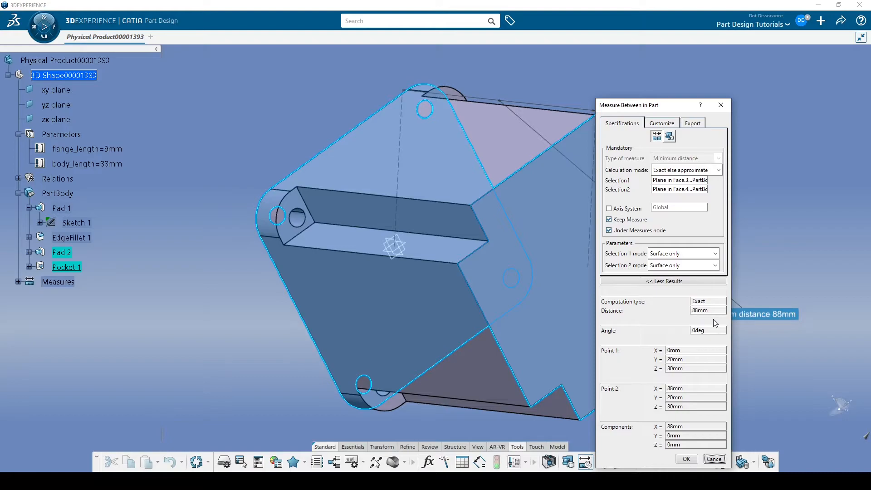
left_click(692, 459)
middle_click_drag(266, 237, 467, 281)
right_click(58, 282)
left_click(109, 400)
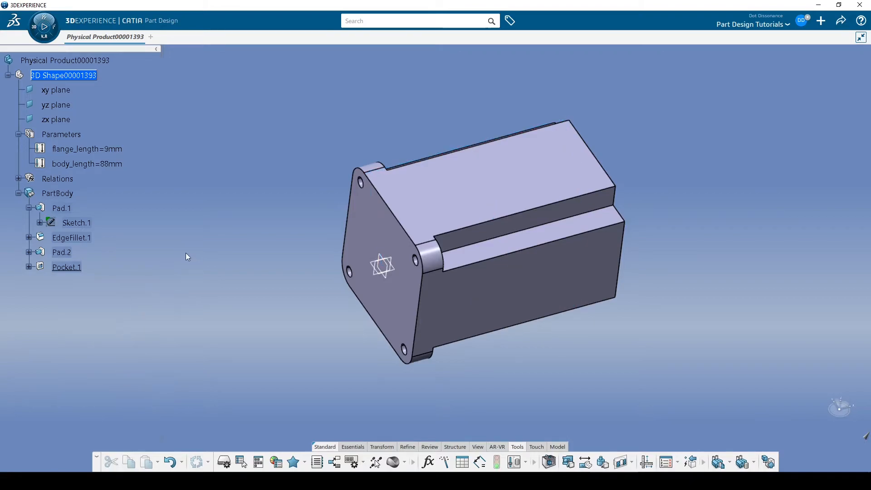
- Set the flange_length parameter to 6.8 mm
double_click(122, 149)
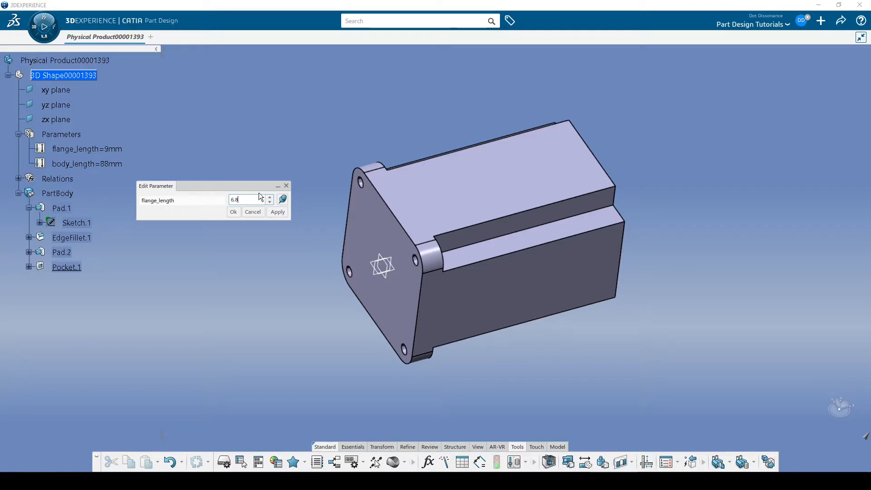
key("Return")
middle_click_drag(536, 122, 485, 88)
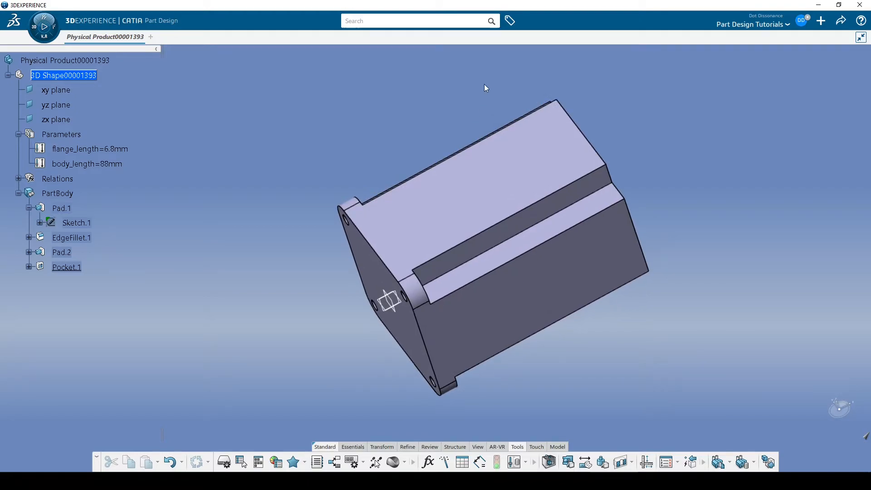
- Start an edge fillet and select the four long outer edges beside the two corner notches on one side of the body
middle_click_drag(312, 245, 575, 300)
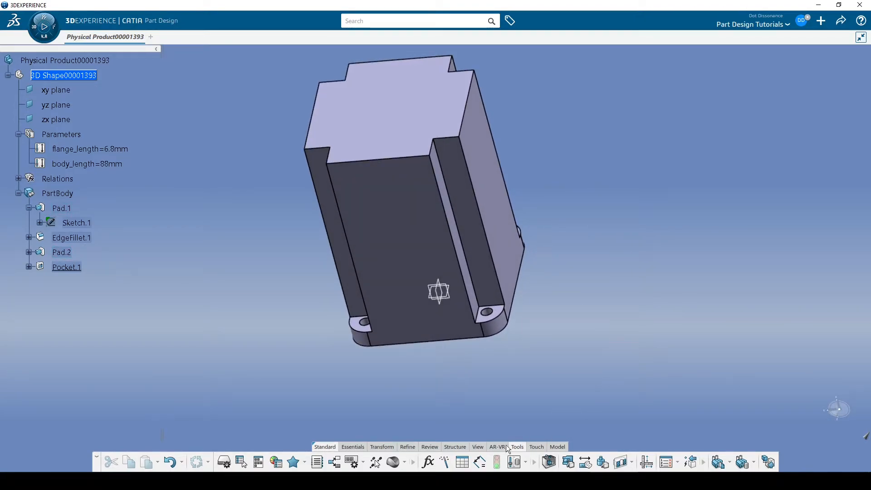
left_click(407, 448)
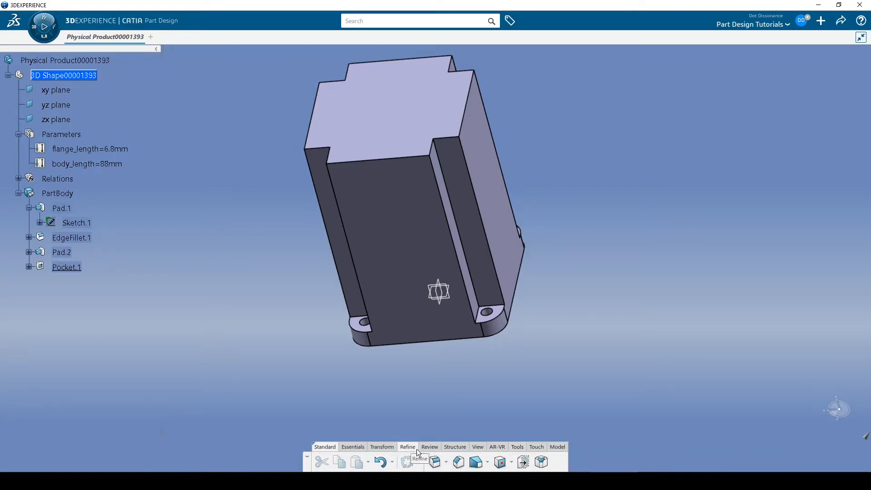
left_click(437, 463)
middle_click_drag(460, 212, 459, 300)
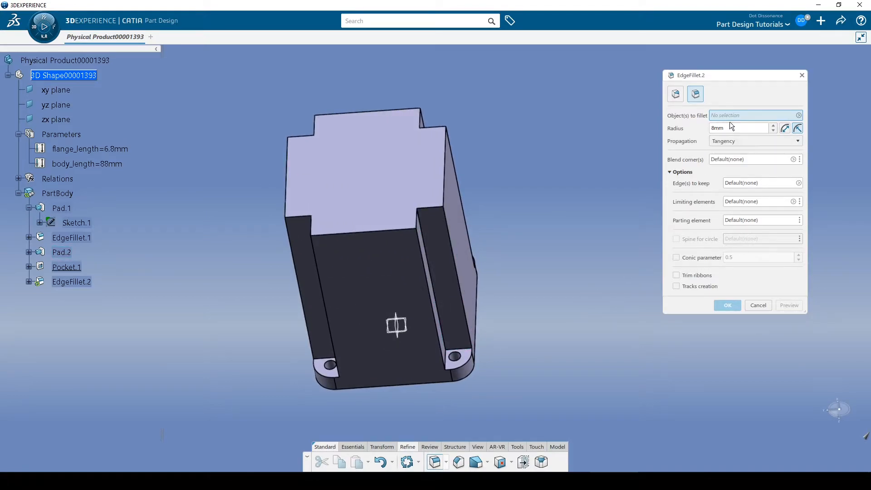
left_click(463, 280)
left_click(433, 288)
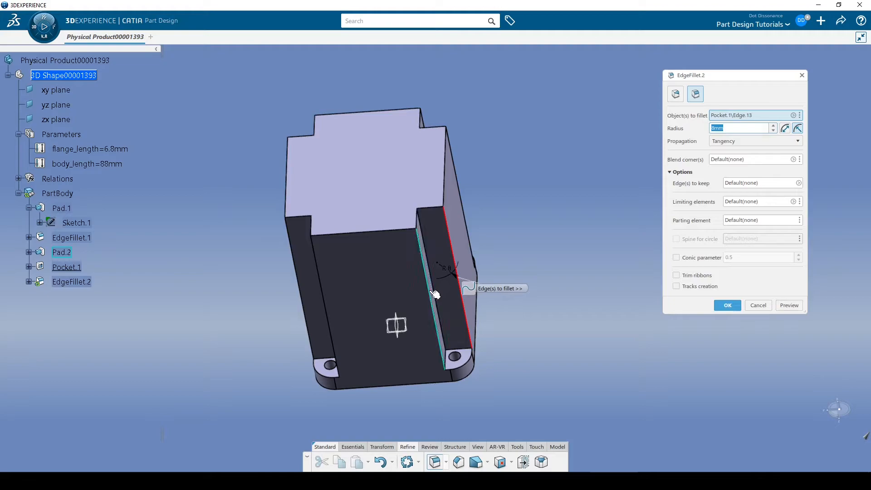
left_click(327, 292)
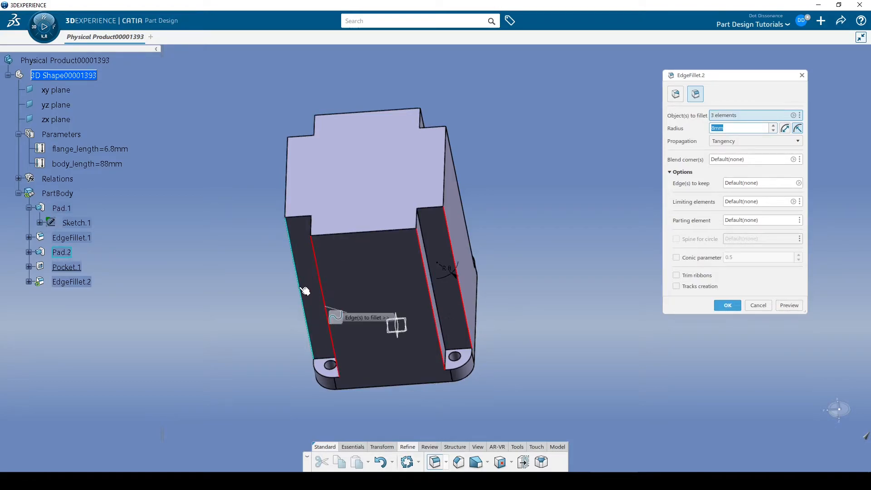
left_click(301, 292)
- Add the four remaining long outer edges of the body's corner notches and fillet all eight edges with a 10 mm radius
middle_click_drag(262, 200, 522, 213)
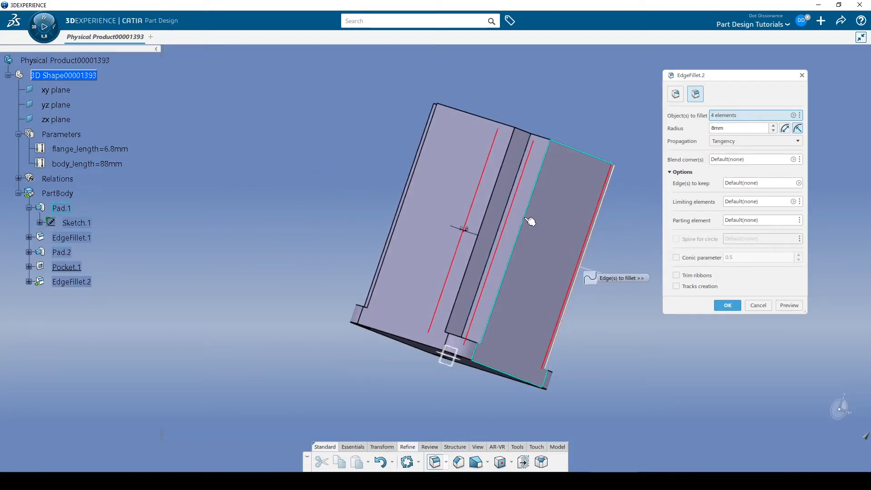
left_click(524, 219)
left_click(489, 203)
middle_click_drag(380, 245, 458, 300)
left_click(453, 300)
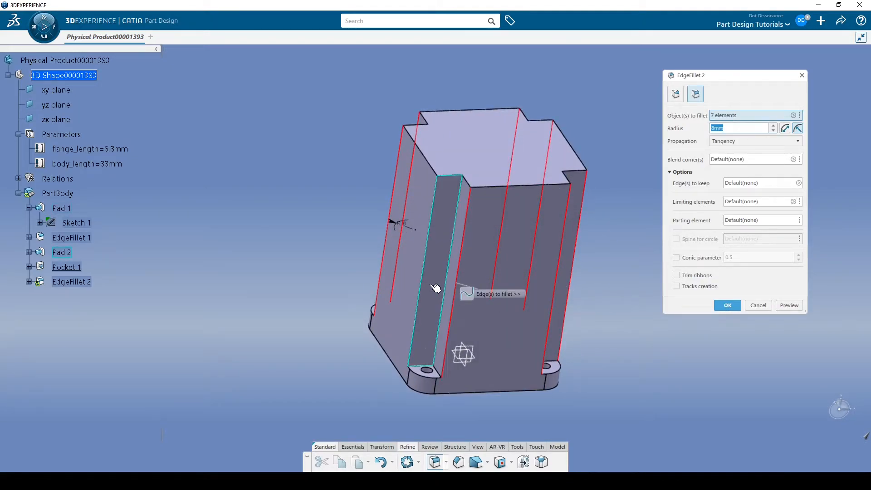
left_click(425, 287)
middle_click_drag(425, 286, 345, 290)
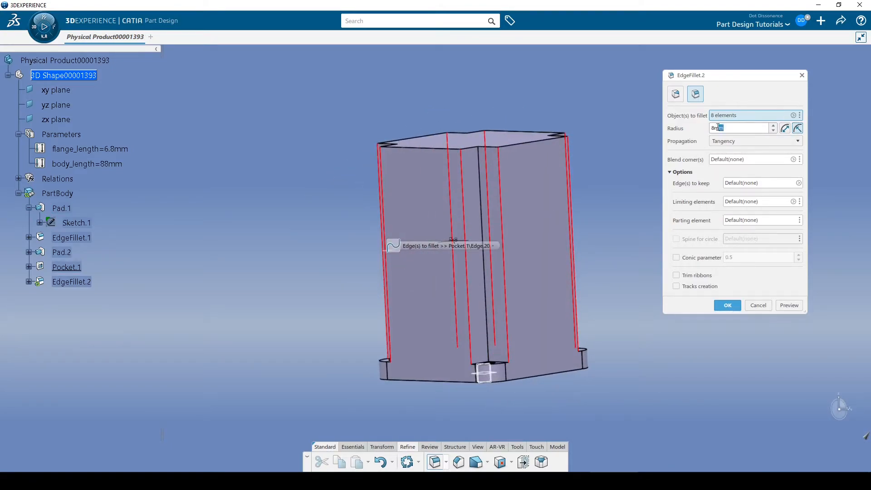
type("5")
key("Return")
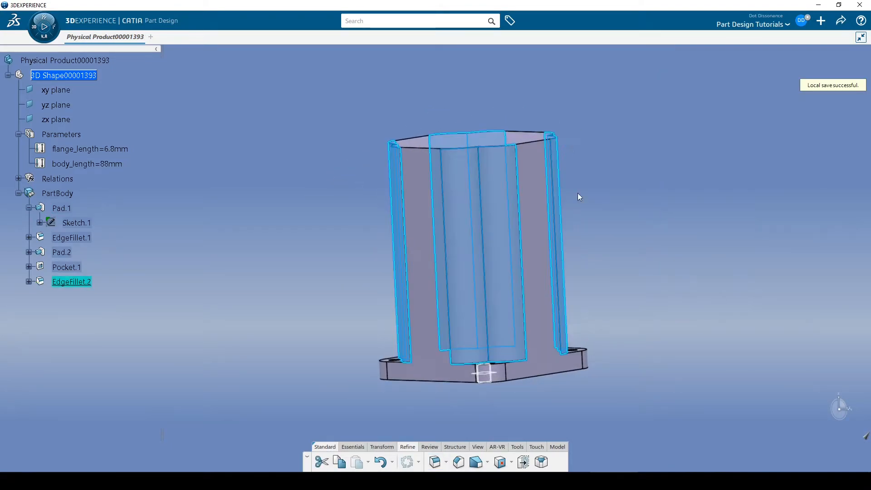
- Set the radius of the fillet on the body's long edges to 4 mm and inspect the rounded corners
middle_click_drag(545, 290, 420, 114)
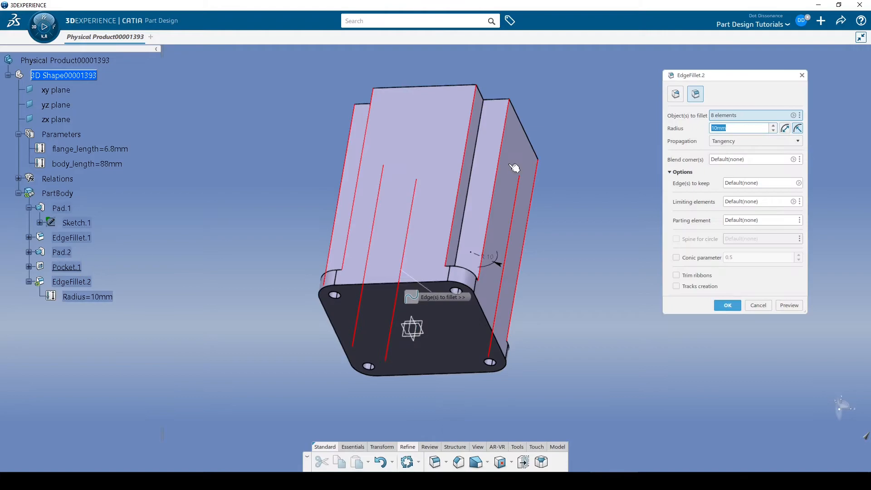
type("4")
key("Return")
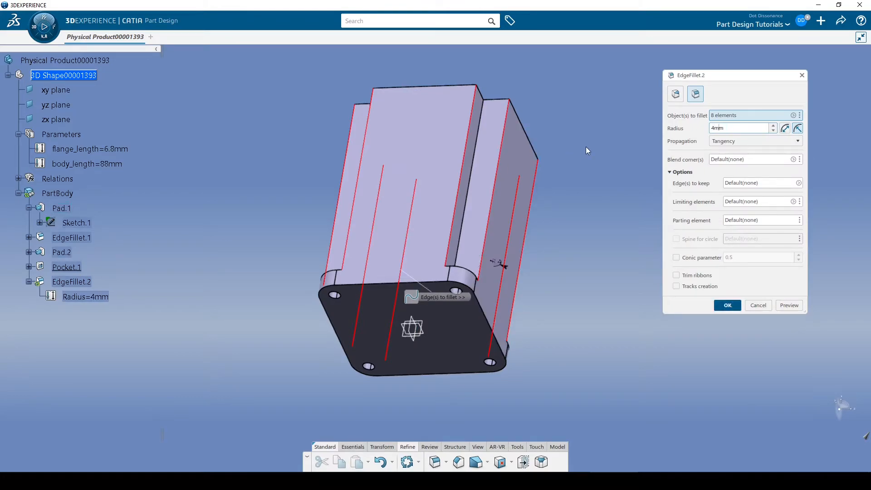
middle_click_drag(455, 260, 453, 235)
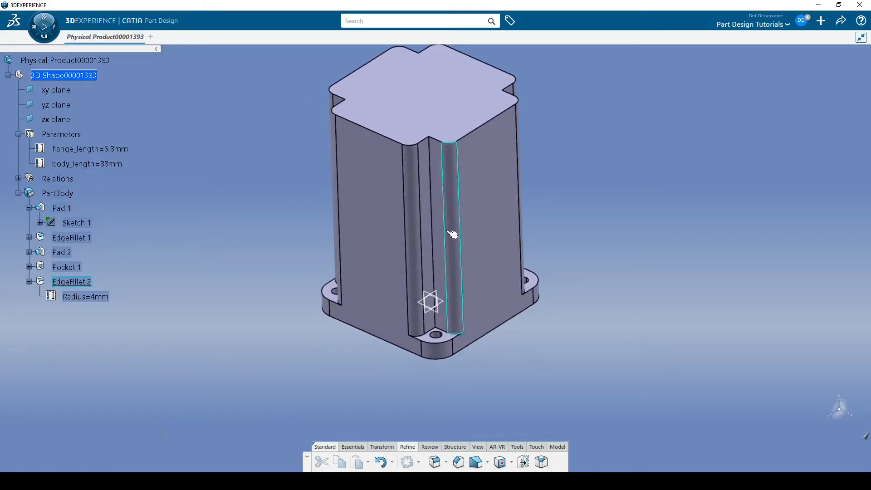
- Set the radius of the fillet on the body's long edges to 3 mm and inspect the body from several sides
left_click(83, 283)
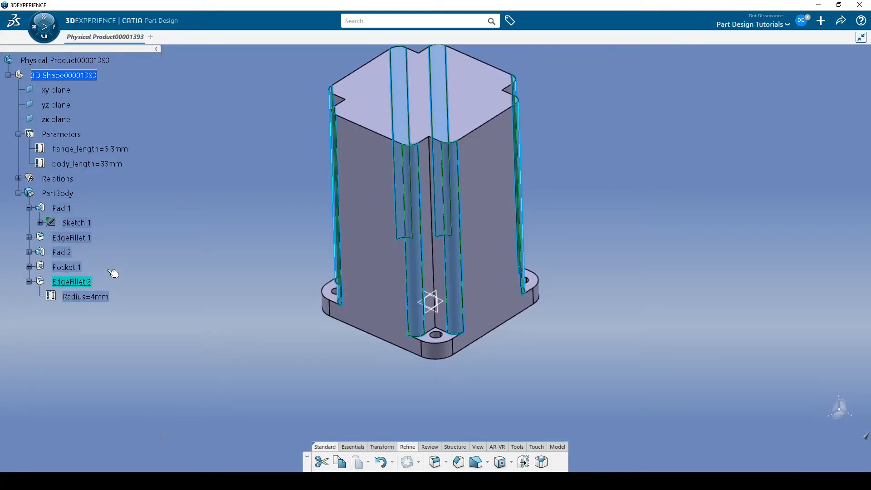
double_click(71, 284)
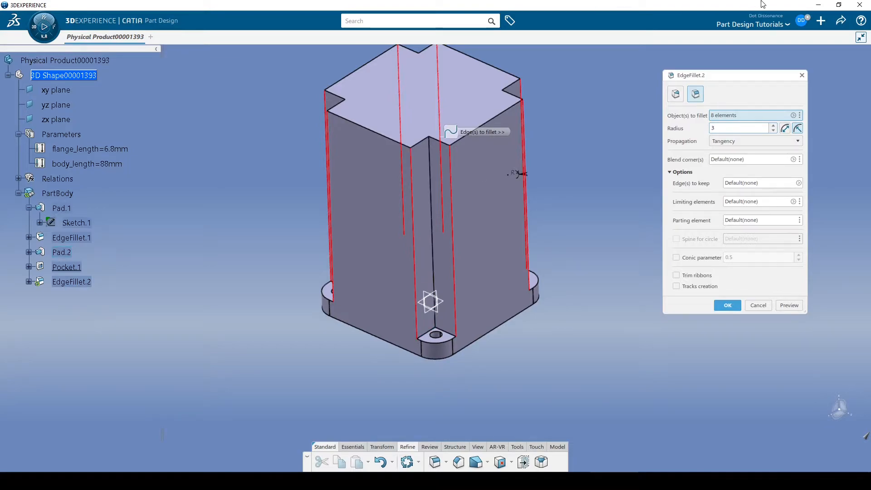
left_click(726, 305)
left_click(632, 231)
middle_click_drag(550, 310, 596, 266)
middle_click_drag(420, 311, 447, 294)
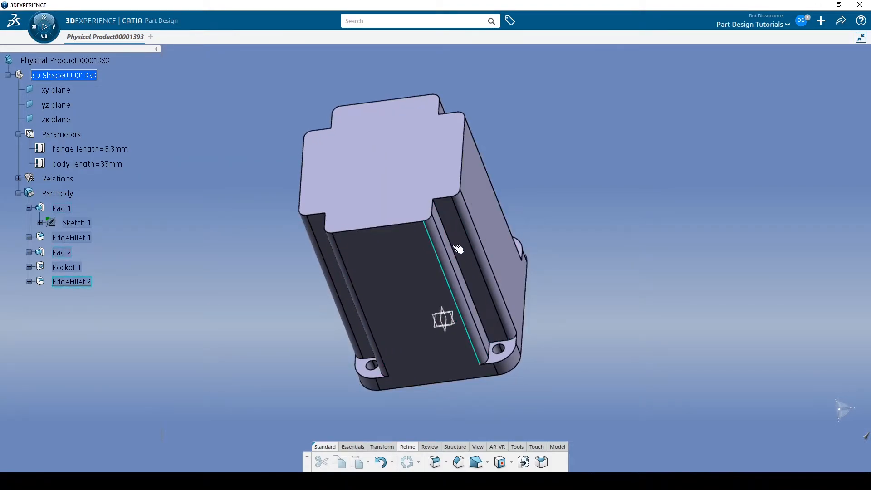
- Fillet the four inner vertical edges of the body's corner notches with Edge Fillet
middle_click_drag(505, 264, 494, 246)
mouse_move(578, 330)
middle_mouse_down()
mouse_move(580, 316)
mouse_move(579, 331)
middle_mouse_up()
left_click(436, 461)
left_click(477, 283)
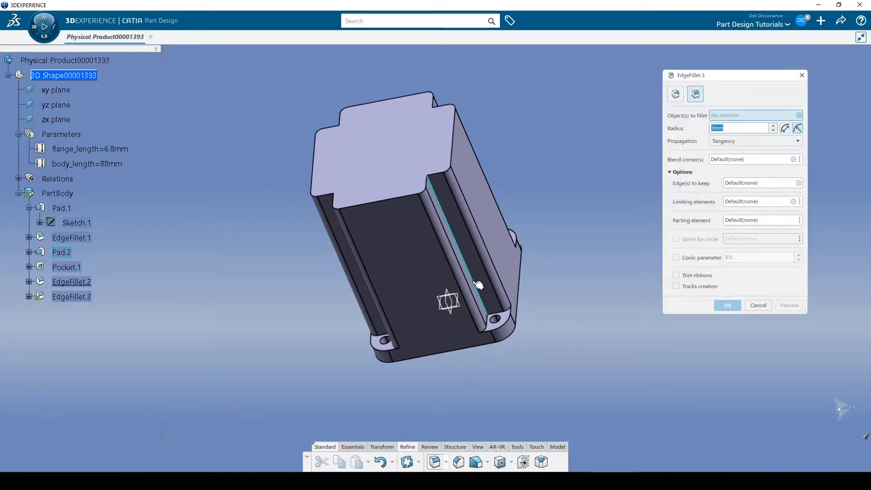
middle_click_drag(396, 328, 502, 263)
left_click(438, 273)
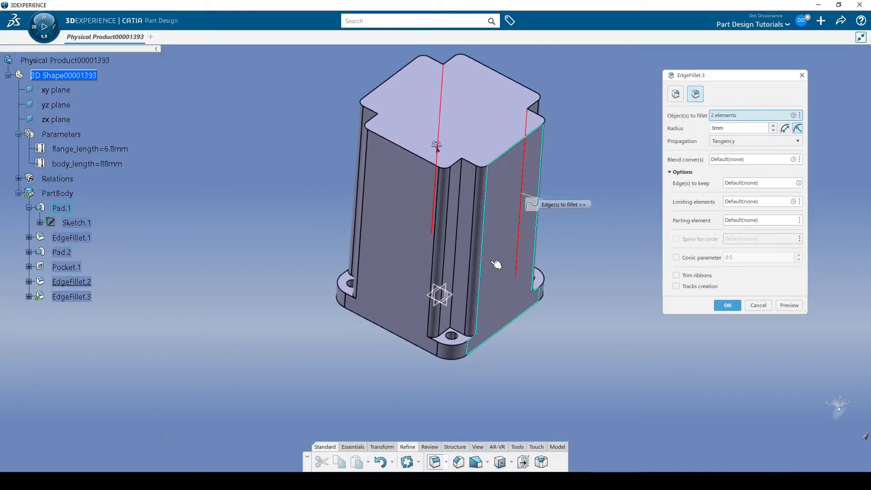
left_click(457, 250)
middle_click_drag(387, 343, 547, 249)
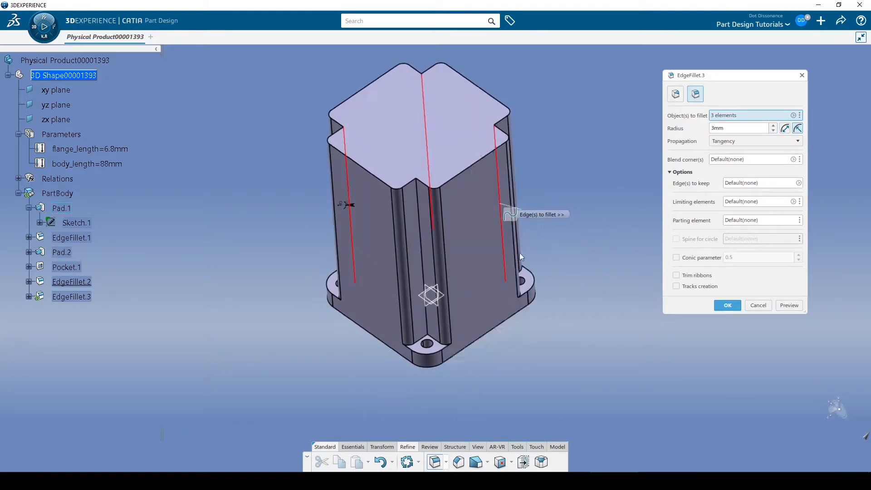
left_click(416, 261)
key("Return")
middle_click_drag(570, 195, 434, 142)
middle_click_drag(453, 214, 511, 292)
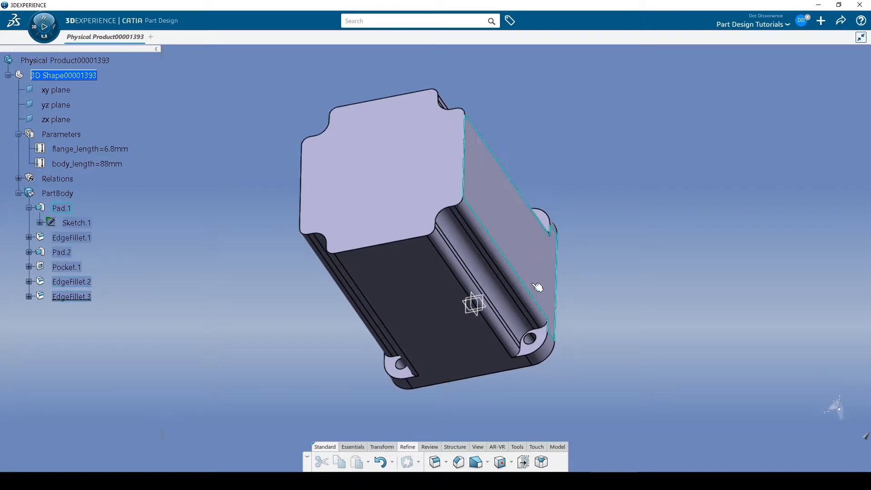
middle_click_drag(612, 357, 470, 400)
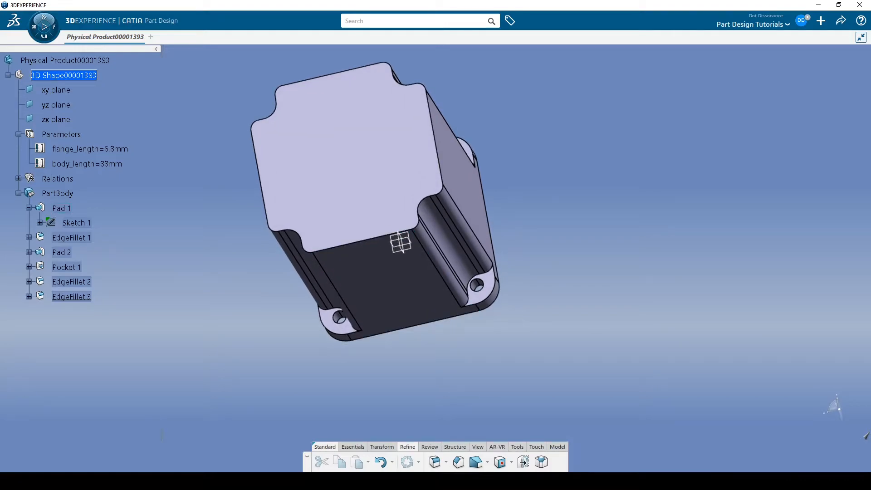
- Switch to the Opera browser and search the web in a new tab for "m4 socket head dimension"
key("alt+Tab")
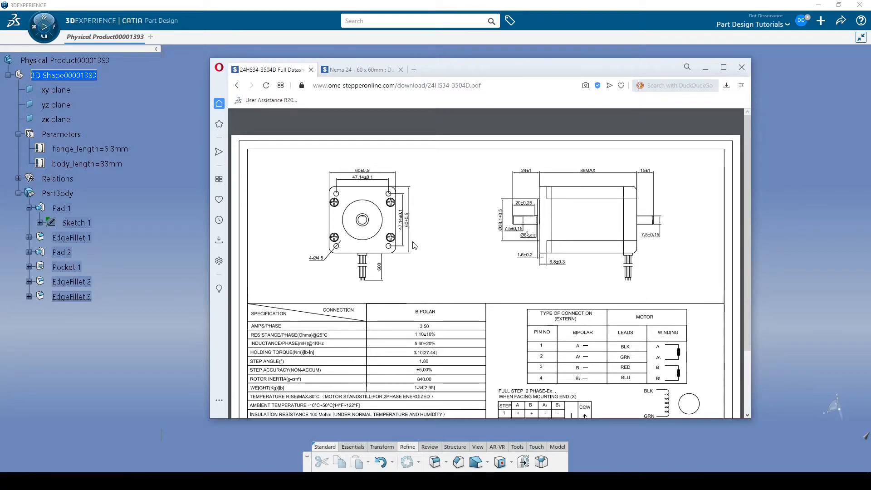
left_click(414, 69)
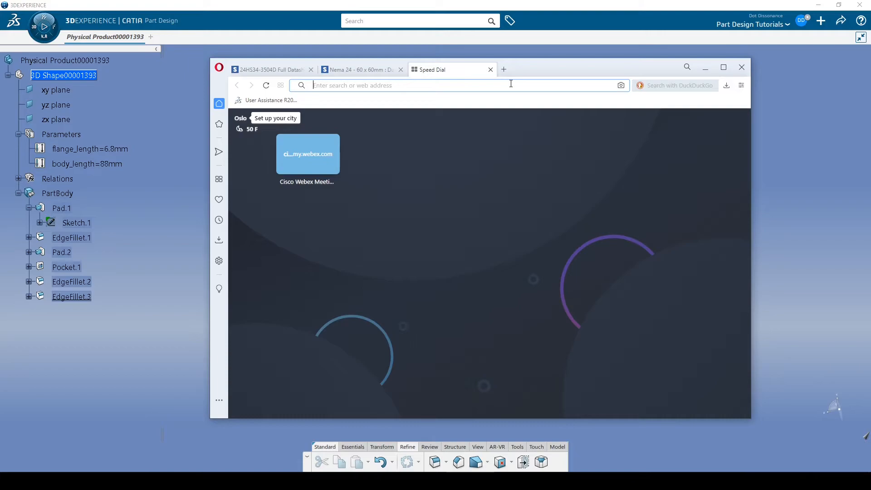
type("m4 socket head")
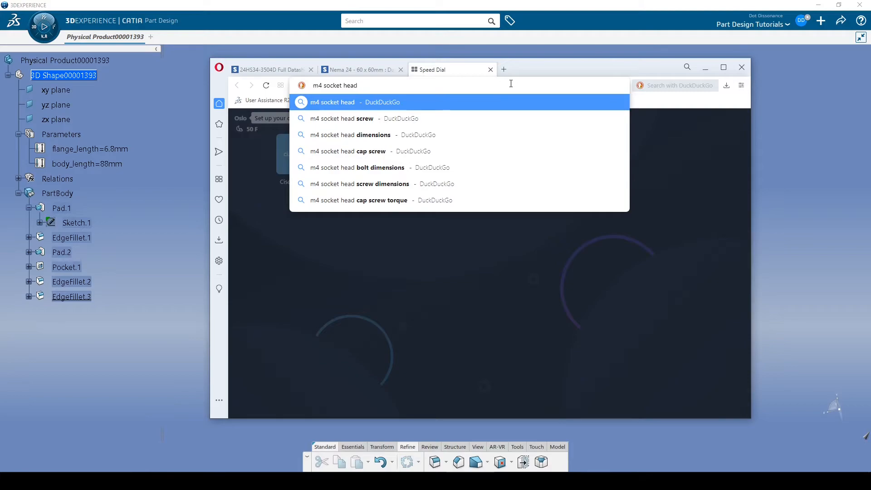
type(" dimensi")
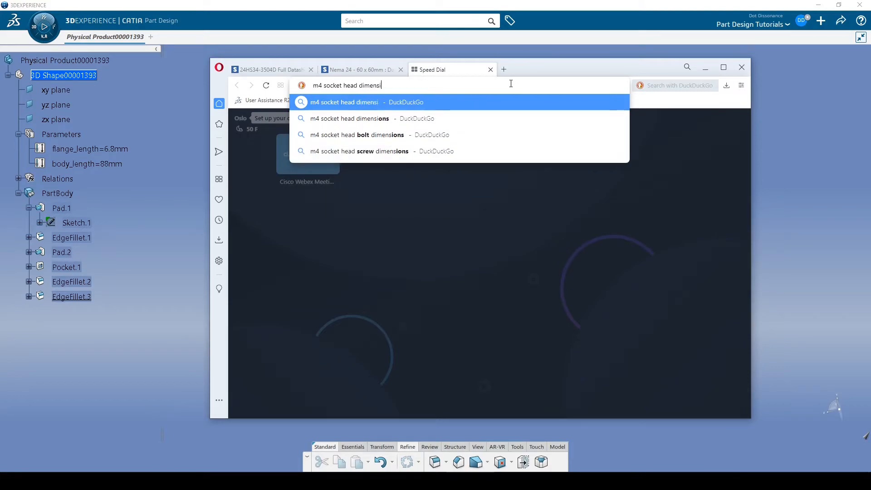
type("on")
key("Return")
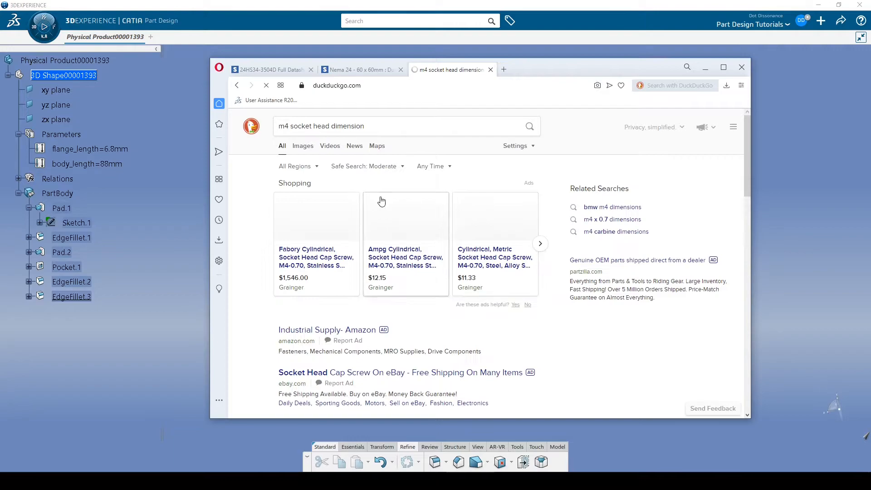
- Browse the image results and look up the M4 head dimensions in the DIN912 socket head cap screw chart
left_click(297, 152)
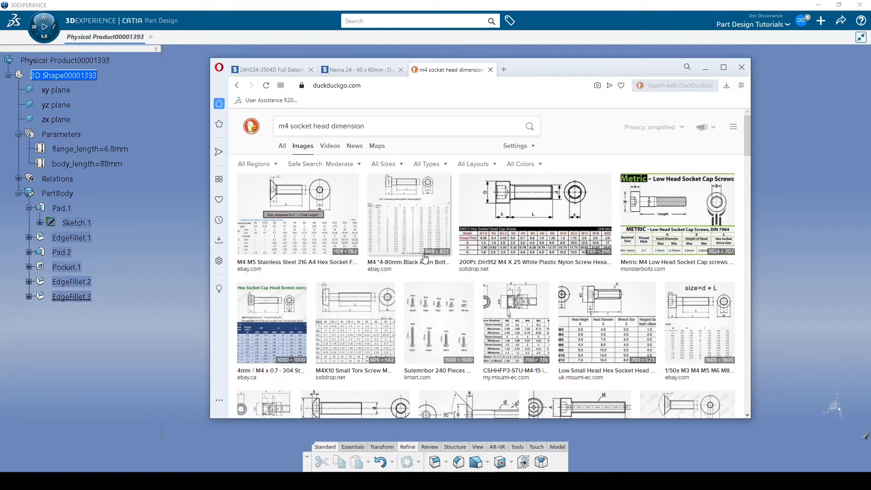
left_click(410, 212)
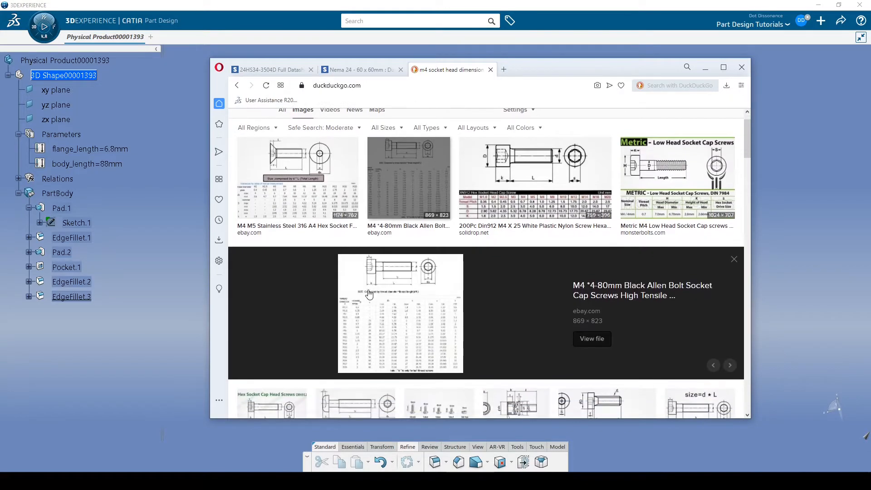
key("Right")
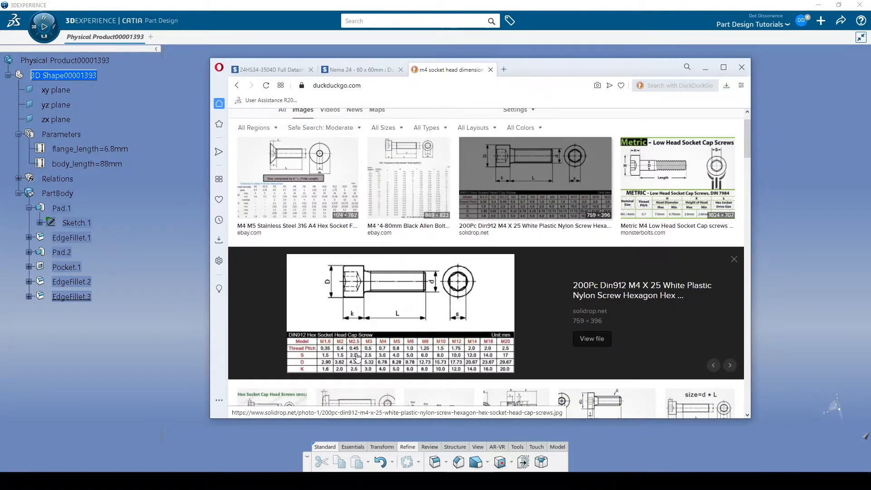
left_click(422, 346)
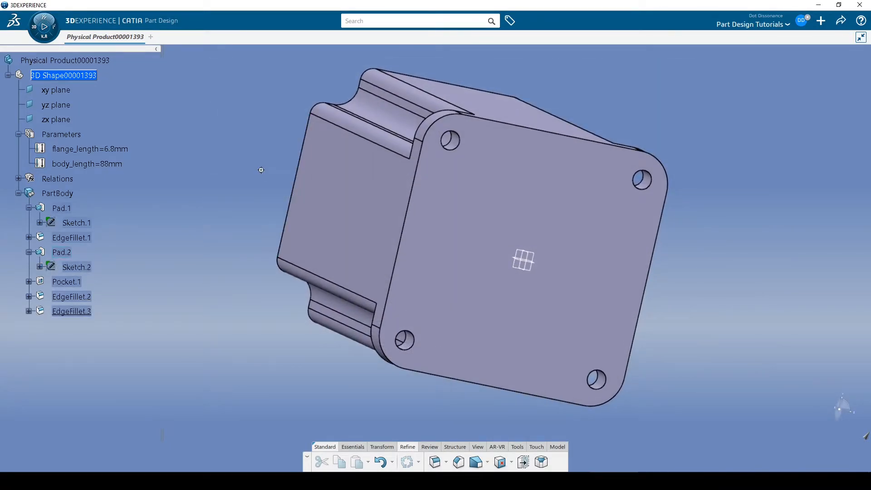
- Examine the body's corner notches, review their profile in Sketch.2 under Pad.2, and exit the sketch
scroll(300, 225, "up", 3)
middle_click_drag(300, 225, 540, 243)
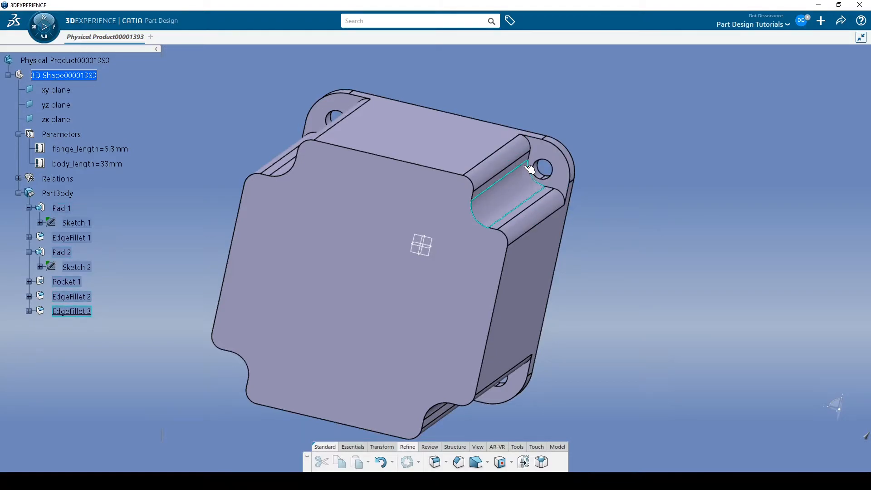
middle_click_drag(520, 192, 512, 157)
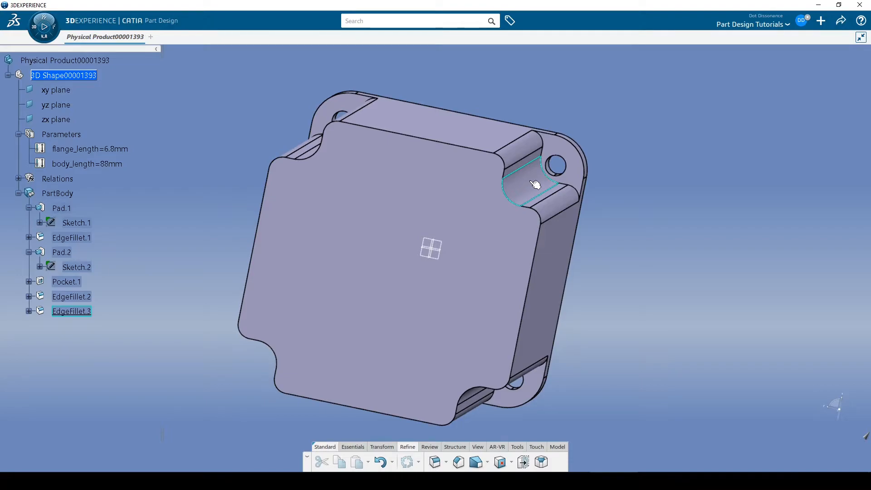
mouse_move(624, 183)
middle_mouse_down()
mouse_move(601, 189)
mouse_move(593, 157)
middle_mouse_up()
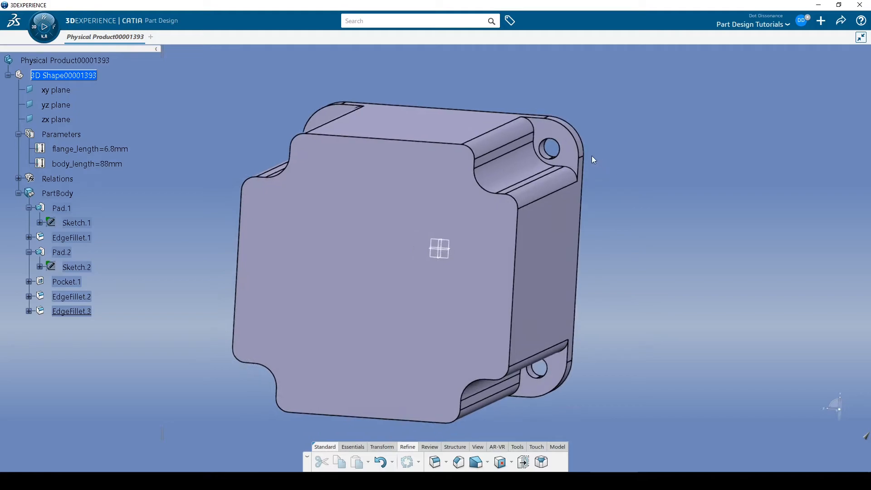
double_click(77, 267)
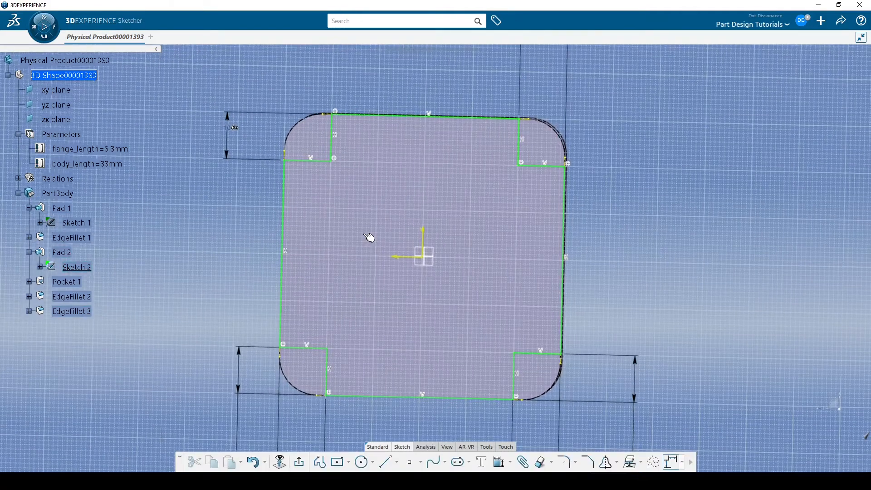
middle_click_drag(511, 177, 492, 216)
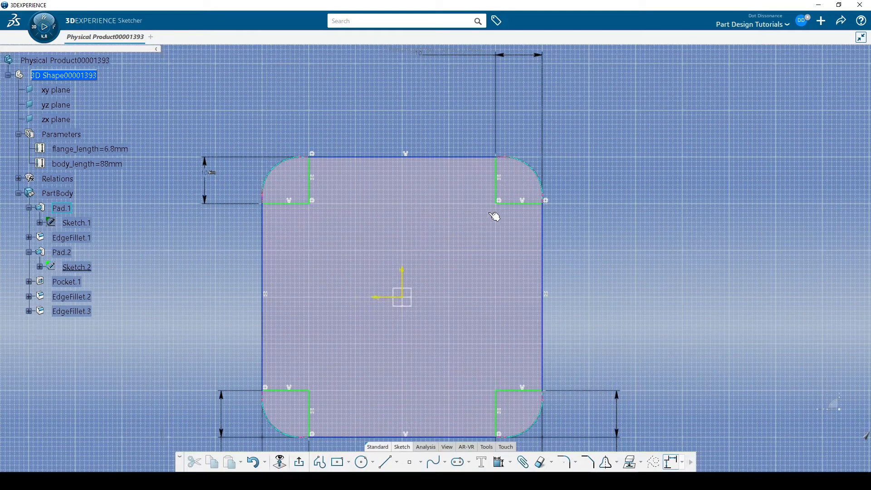
mouse_move(477, 210)
middle_mouse_down()
mouse_move(508, 177)
mouse_move(502, 160)
mouse_move(479, 181)
mouse_move(477, 199)
middle_mouse_up()
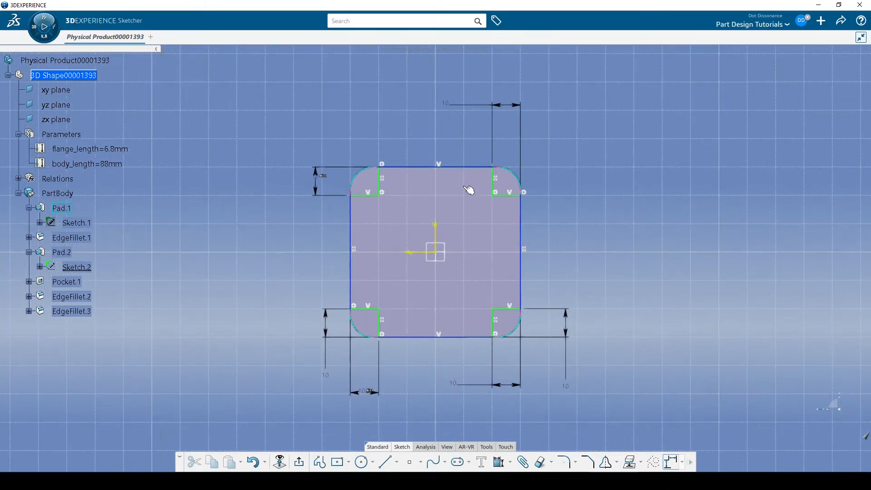
left_click(299, 462)
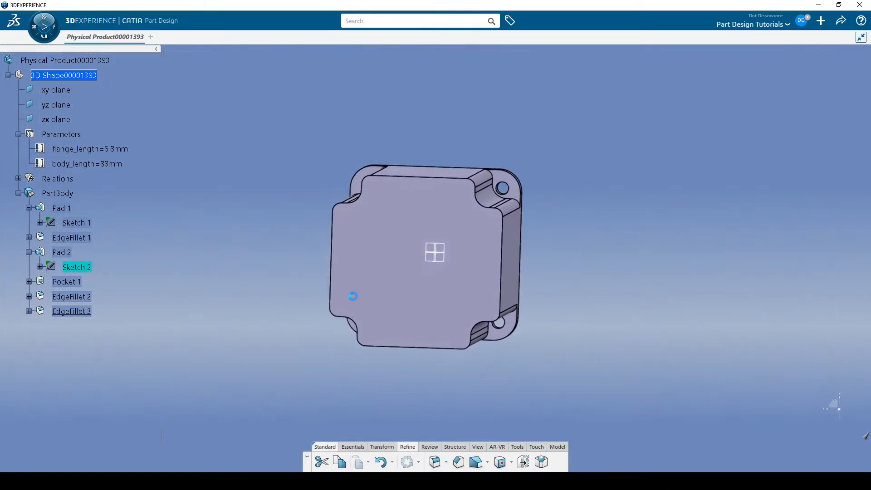
- Examine the filleted corner notches and their clearance around the flange's mounting holes from several angles
mouse_move(424, 210)
middle_mouse_down()
mouse_move(389, 237)
mouse_move(401, 241)
middle_mouse_up()
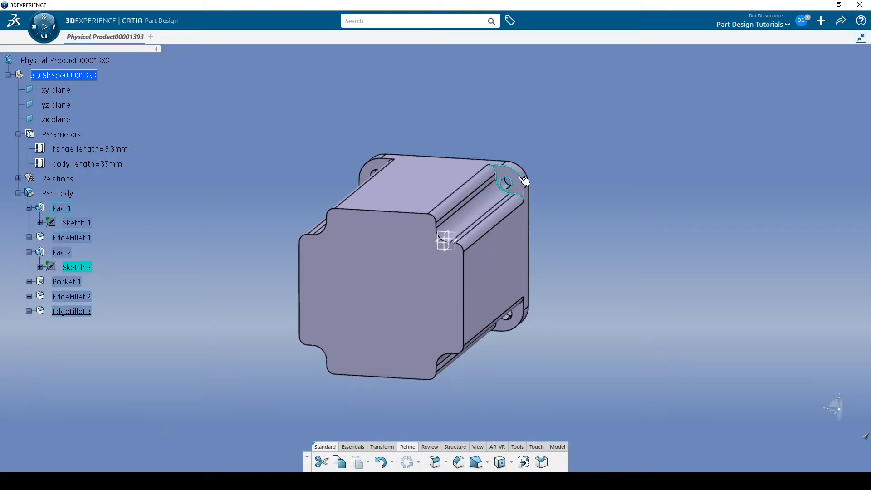
middle_click_drag(523, 175, 590, 248)
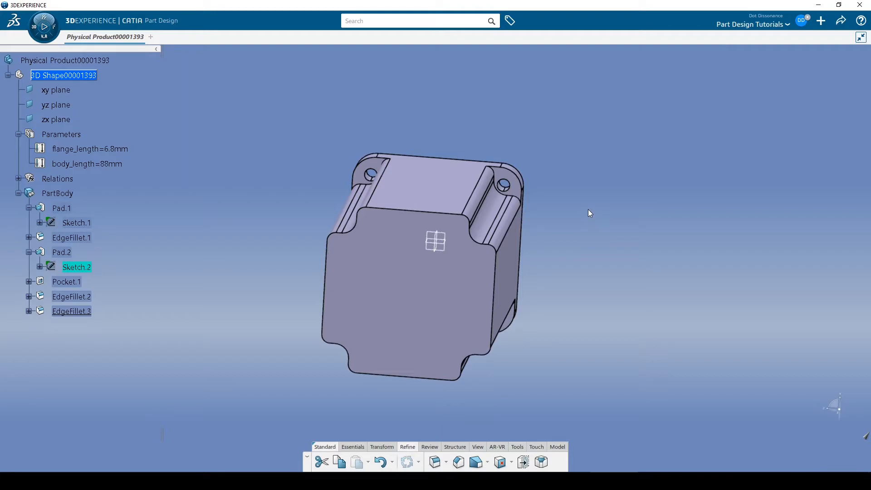
middle_click_drag(586, 212, 569, 218)
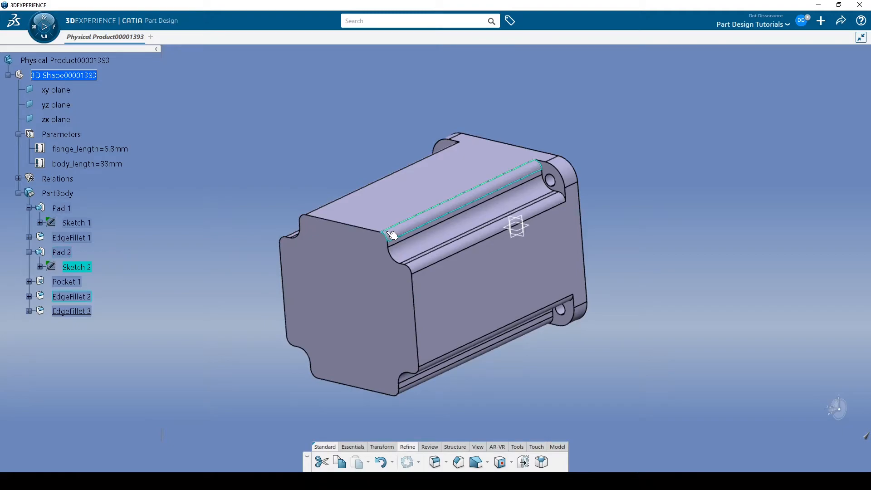
middle_click_drag(468, 245, 497, 199)
mouse_move(520, 226)
middle_mouse_down()
mouse_move(513, 235)
mouse_move(533, 240)
mouse_move(536, 228)
middle_mouse_up()
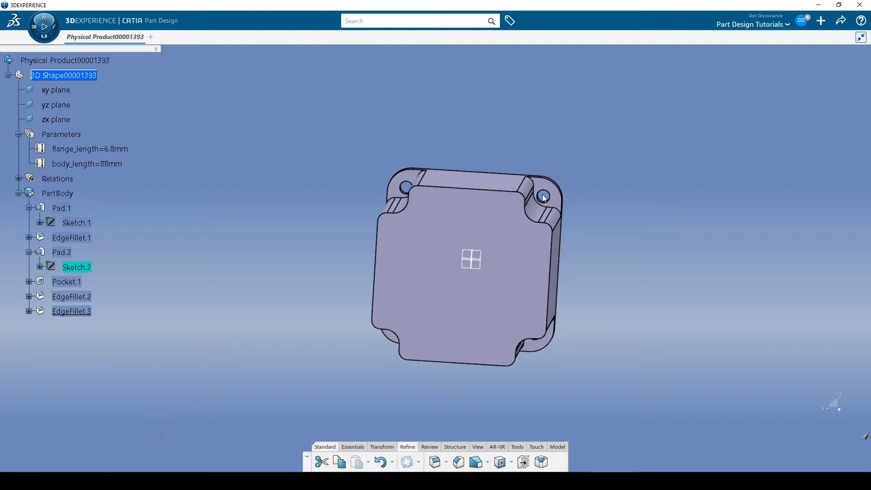
middle_click_drag(528, 221, 414, 195)
middle_click_drag(429, 237, 512, 189)
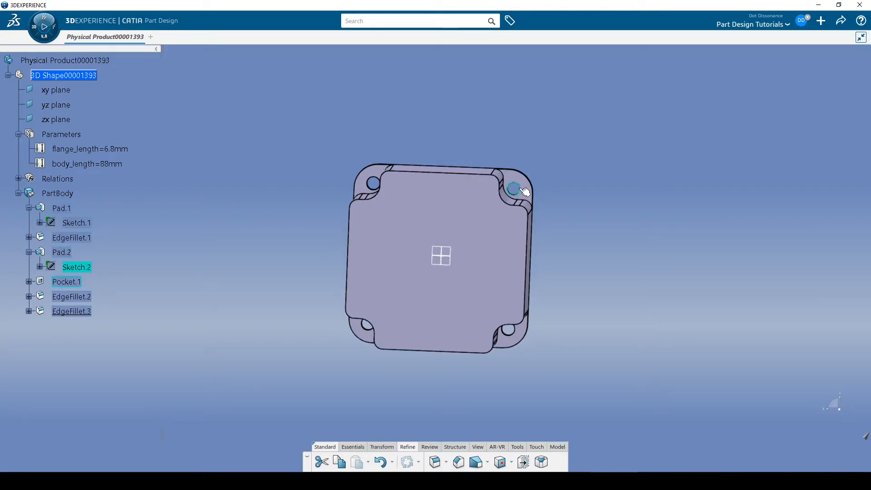
middle_click_drag(464, 255, 432, 259)
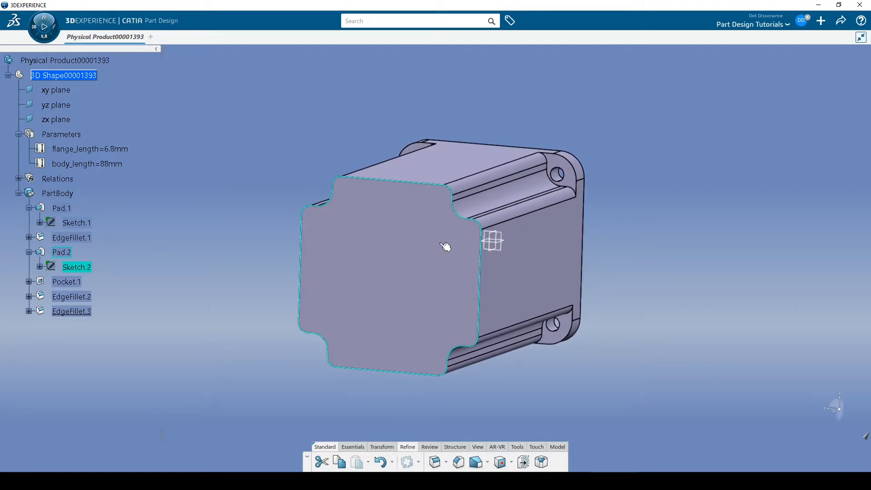
middle_click_drag(447, 223, 424, 237)
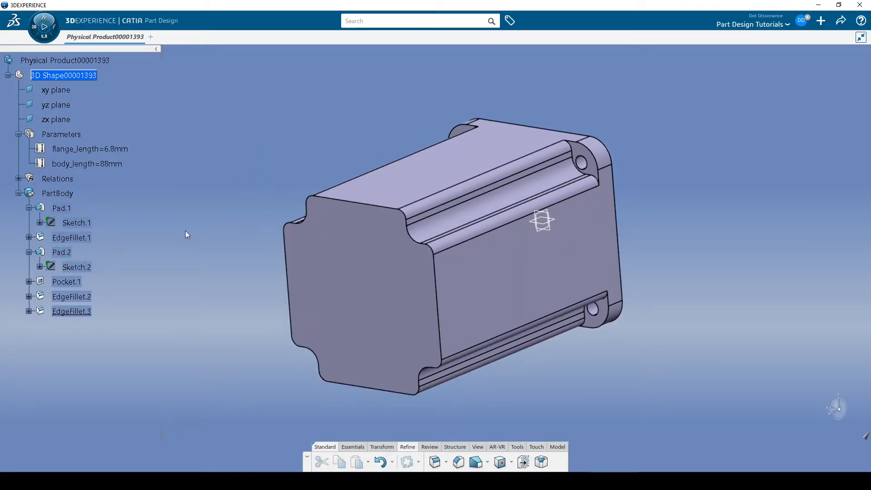
- Highlight the Pocket.1 mounting holes, reopen Sketch.2 to check the notch corners against the flange outline, and leave the sketch
left_click(69, 281)
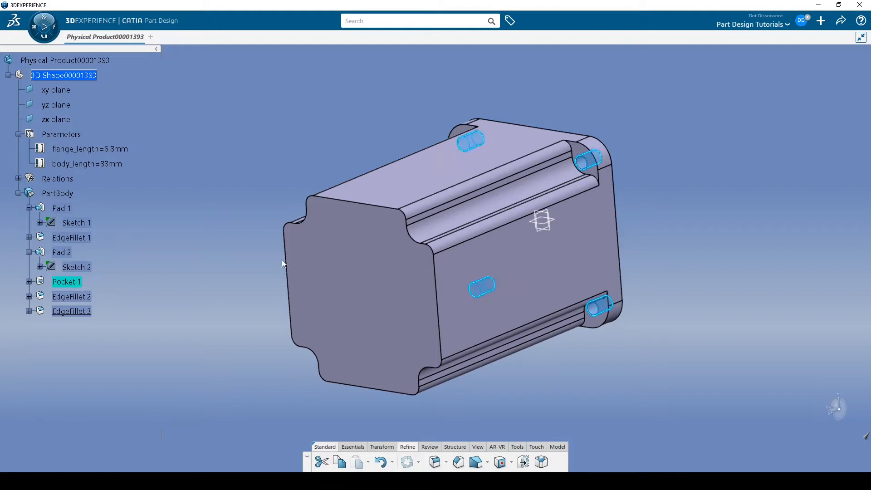
middle_click_drag(376, 195, 416, 174)
left_click(90, 268)
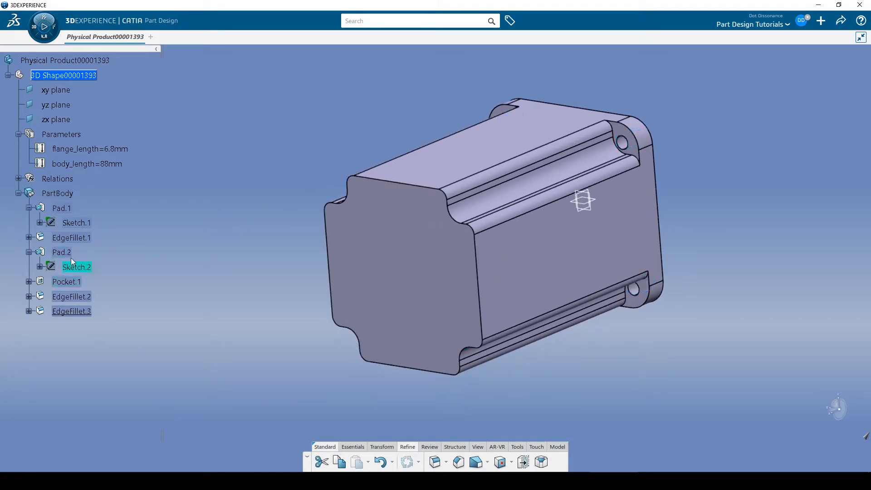
double_click(87, 268)
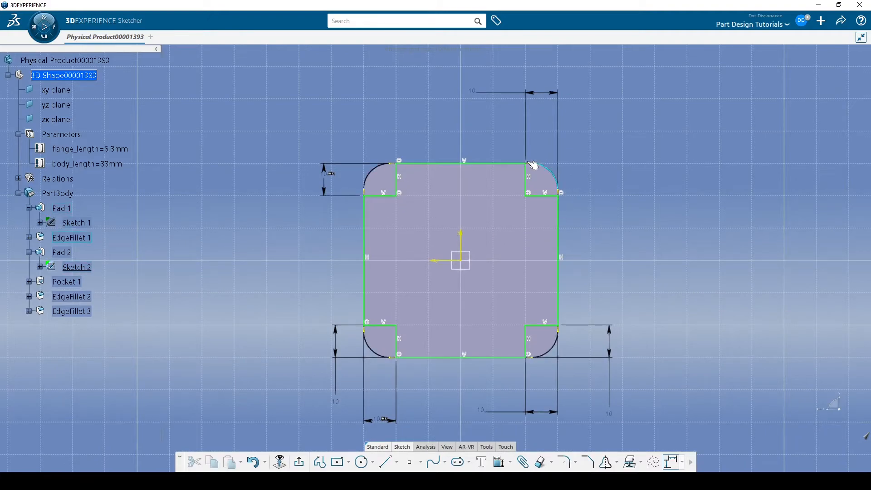
middle_click_drag(530, 191, 450, 233)
scroll(450, 233, "up", 5)
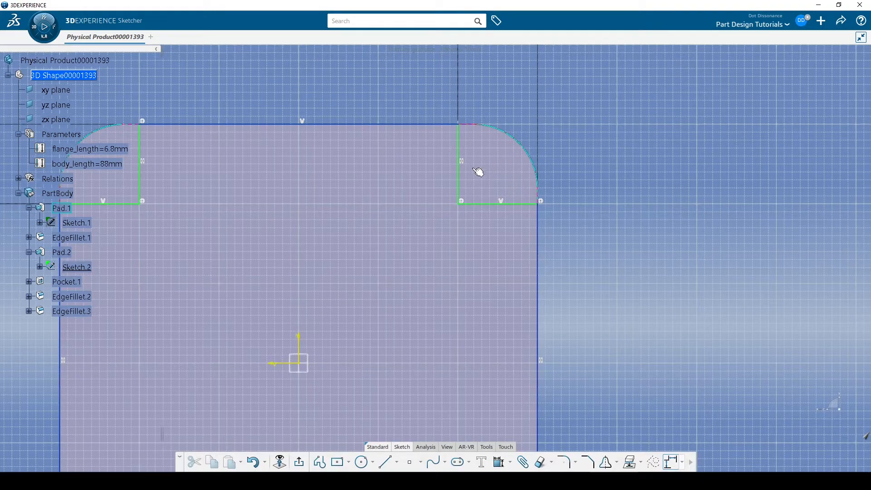
mouse_move(416, 184)
middle_mouse_down()
mouse_move(469, 181)
mouse_move(495, 168)
middle_mouse_up()
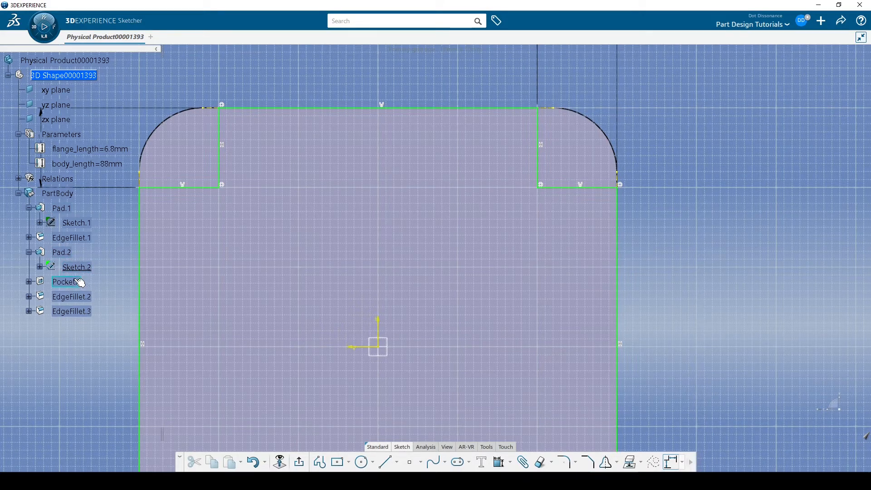
mouse_move(356, 260)
middle_mouse_down()
mouse_move(486, 254)
mouse_move(468, 222)
mouse_move(452, 271)
mouse_move(443, 238)
middle_mouse_up()
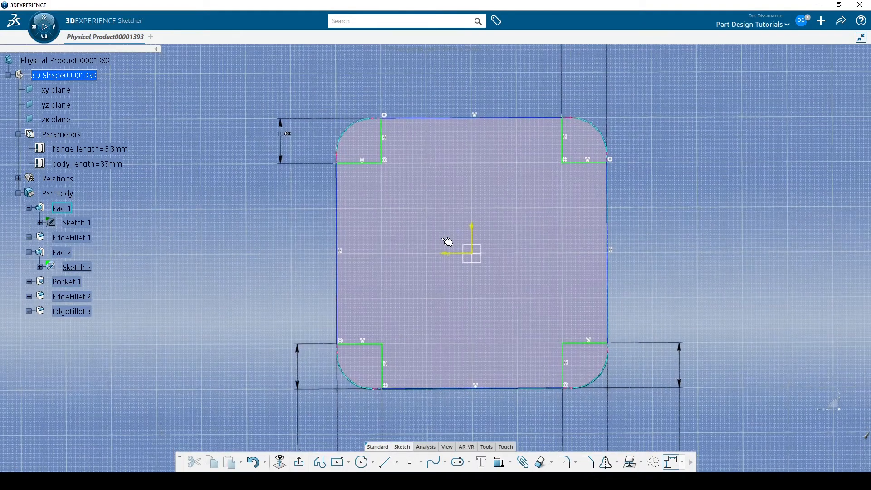
left_click(299, 461)
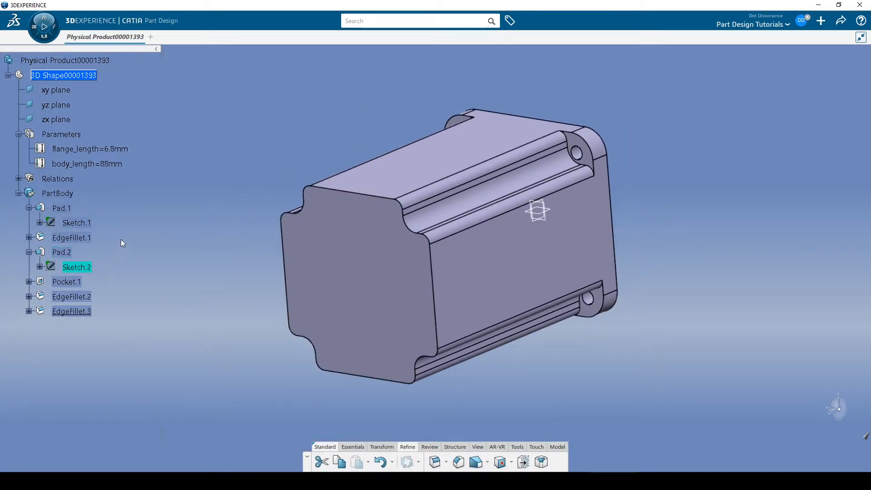
middle_click_drag(253, 216, 284, 194)
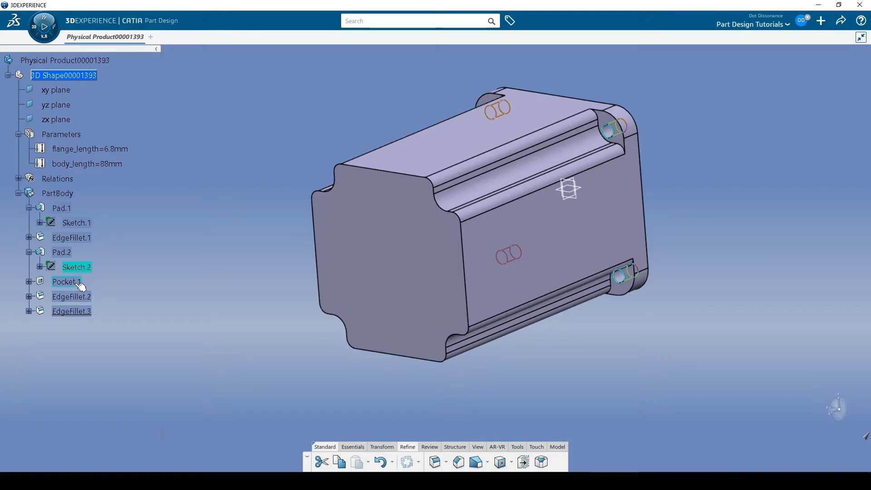
right_click(70, 253)
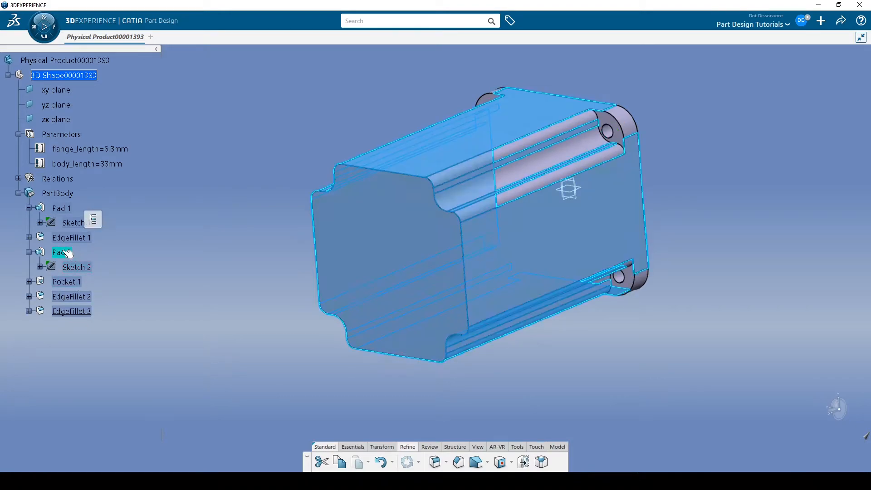
mouse_move(152, 244)
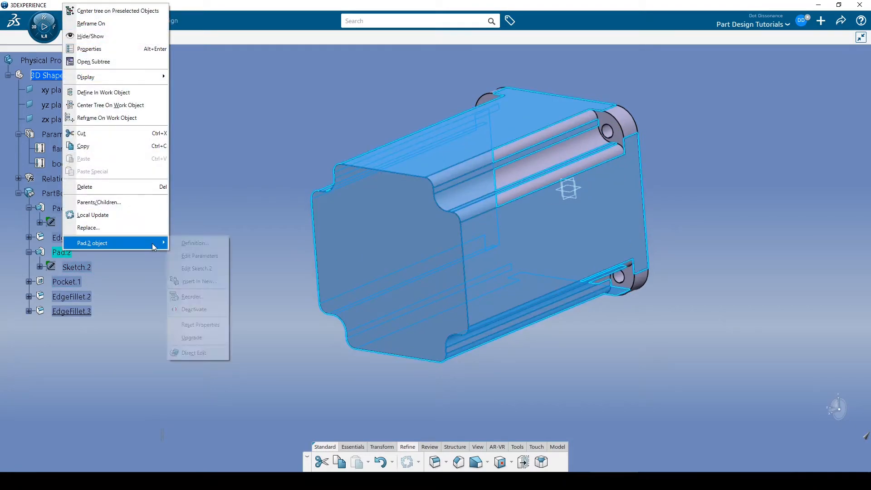
left_click(194, 296)
left_click(182, 150)
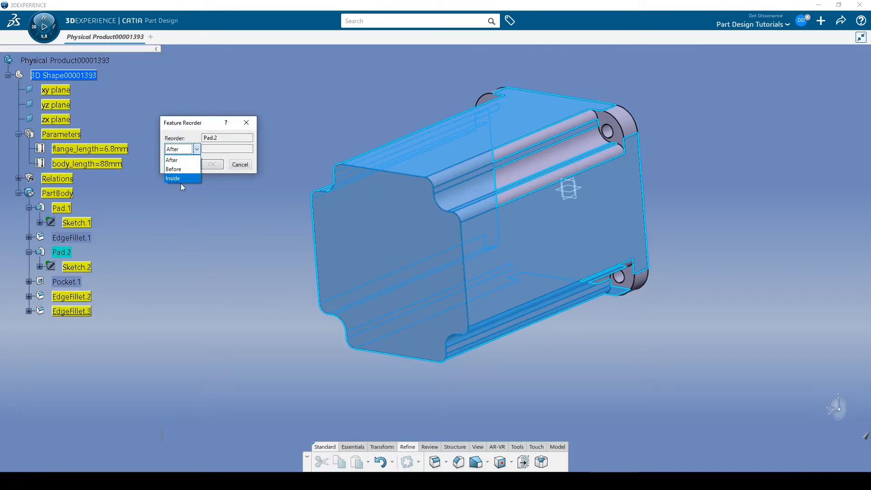
left_click(187, 160)
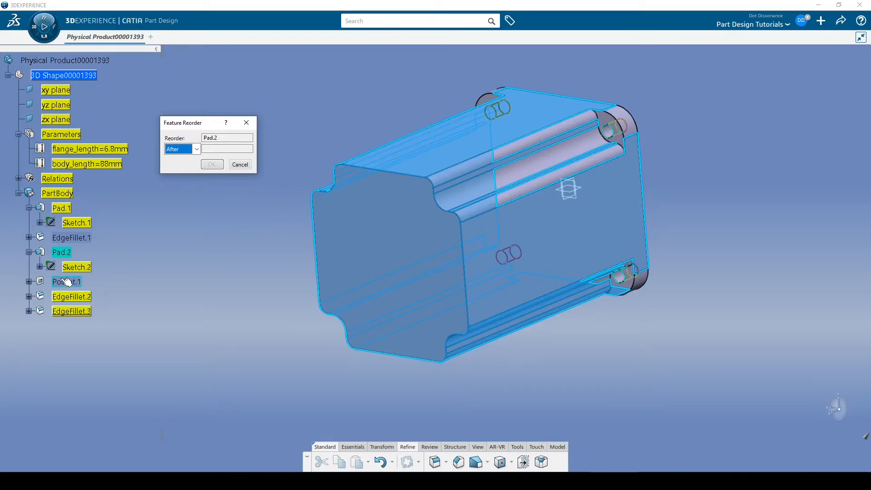
left_click(239, 165)
- Examine the parents and children of Pocket.1 and highlight its parent Pad.1 in the model
middle_click_drag(219, 191, 271, 215)
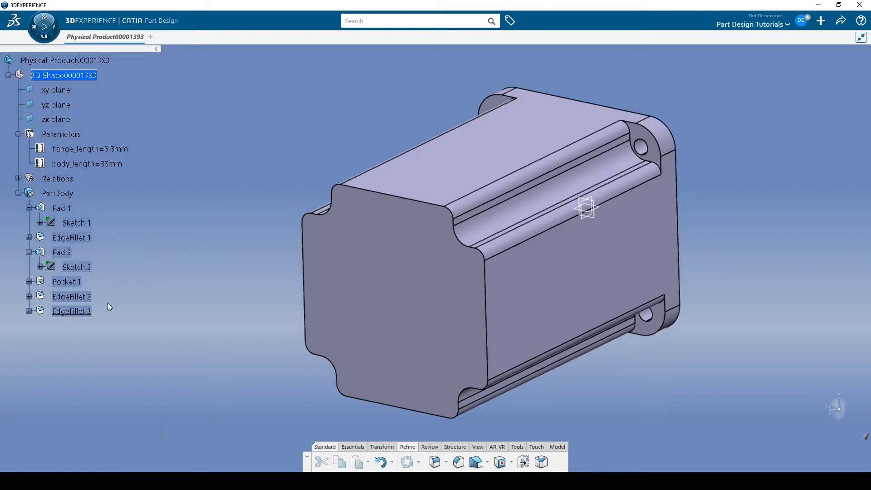
right_click(74, 282)
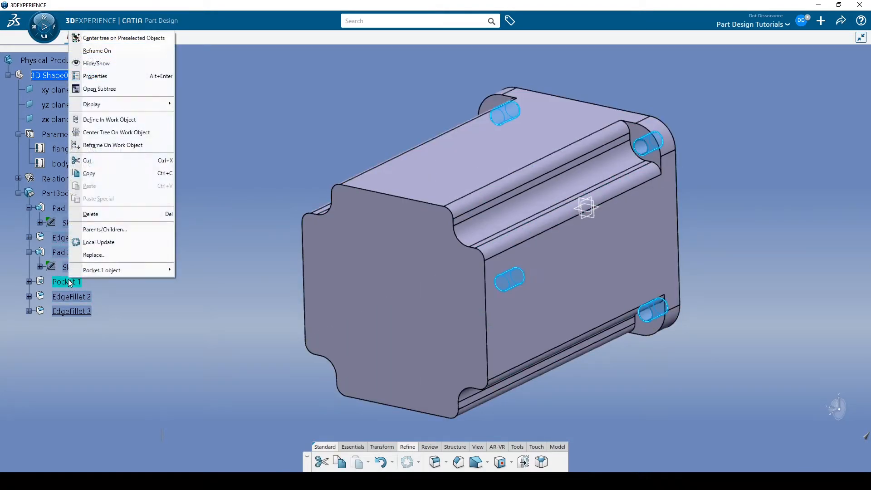
left_click(100, 230)
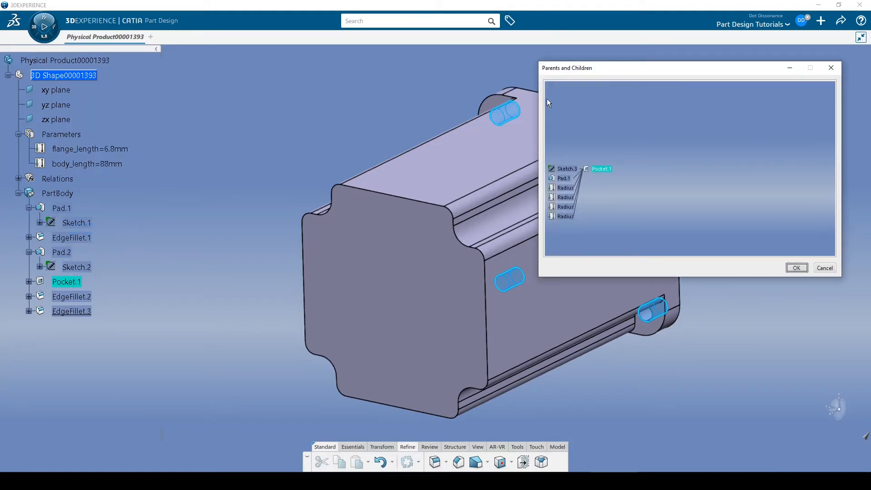
left_click_drag(624, 68, 595, 63)
middle_click_drag(626, 160, 697, 152)
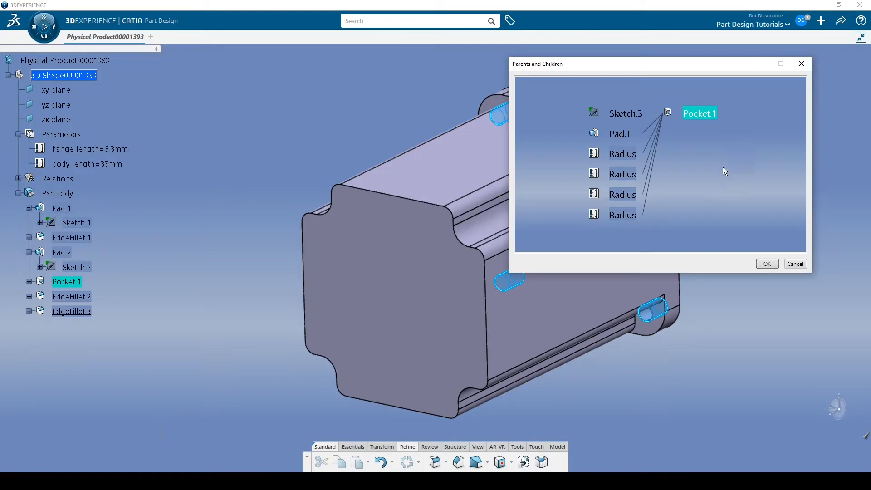
left_click(621, 133)
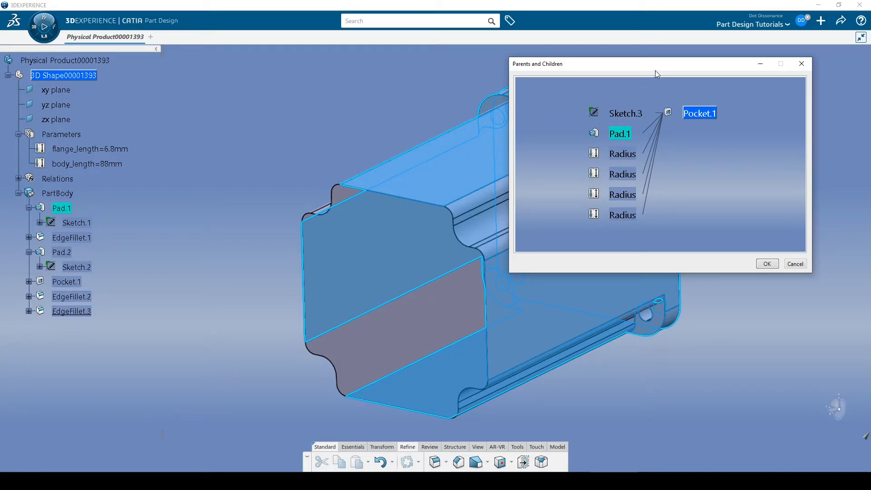
left_click_drag(655, 70, 652, 226)
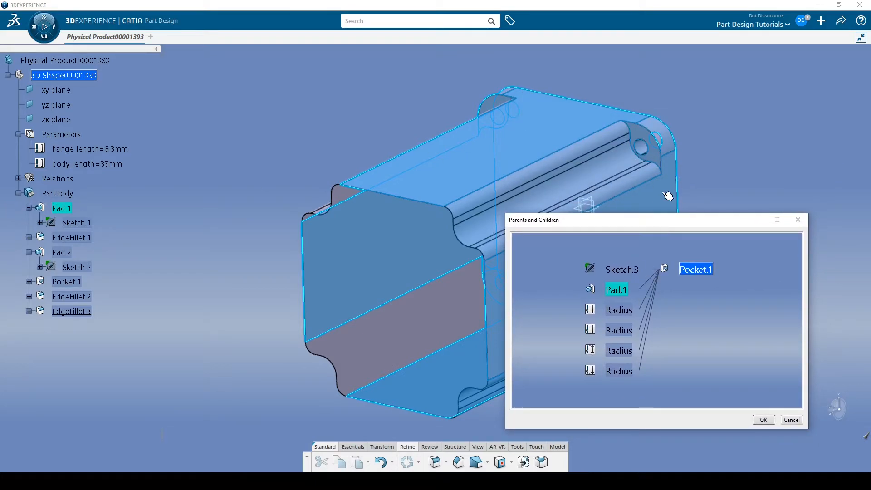
left_click_drag(655, 222, 664, 170)
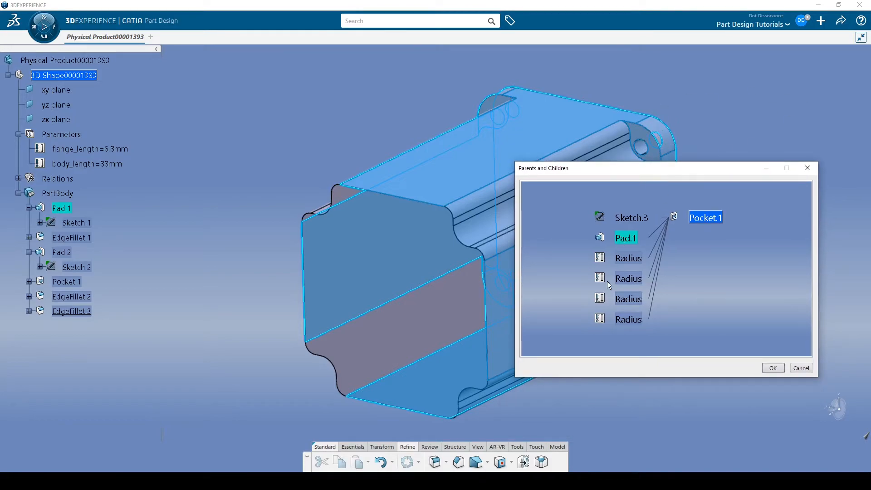
- Locate Sketch.3 under Pocket.1, expand its own parents in the dependency graph, and close the graph
left_click(637, 219)
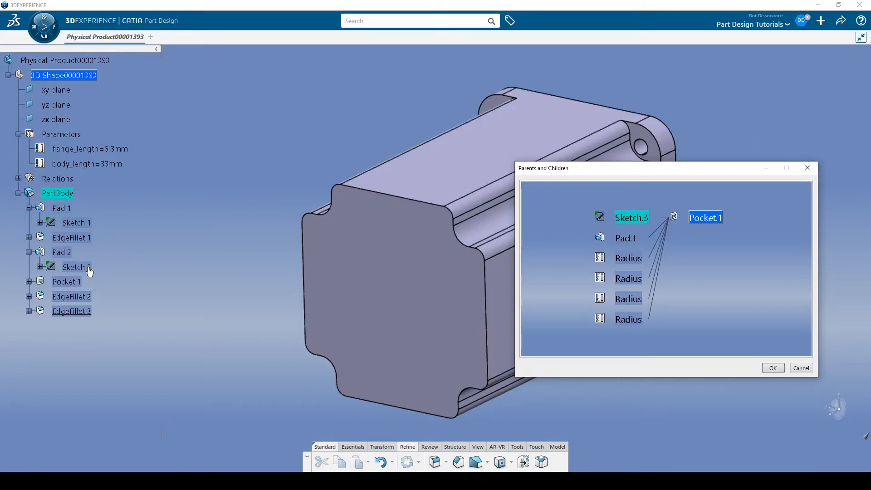
left_click(28, 283)
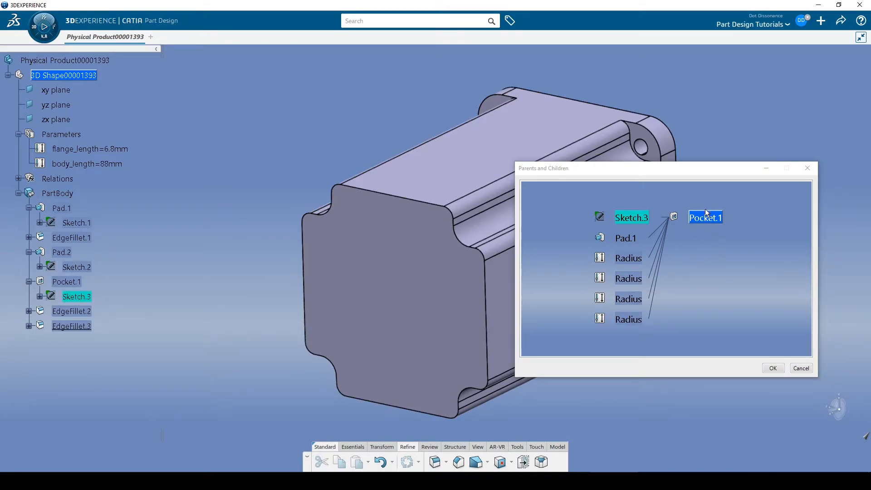
double_click(624, 219)
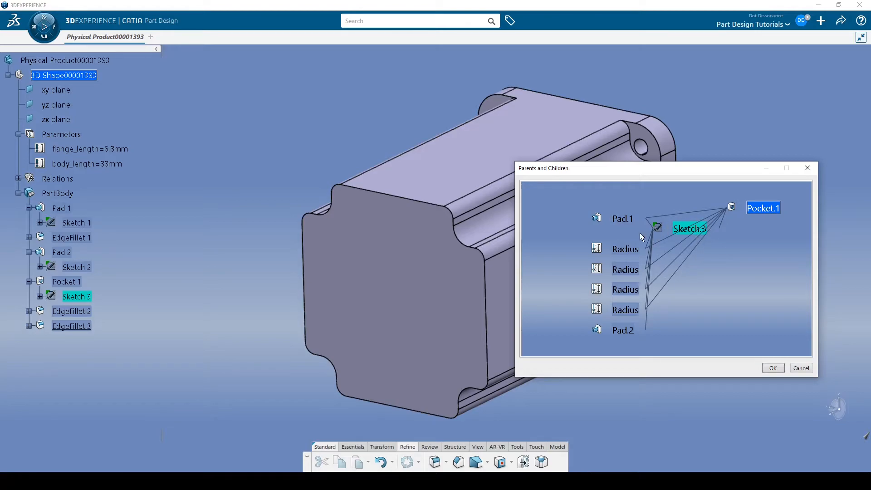
left_click(802, 368)
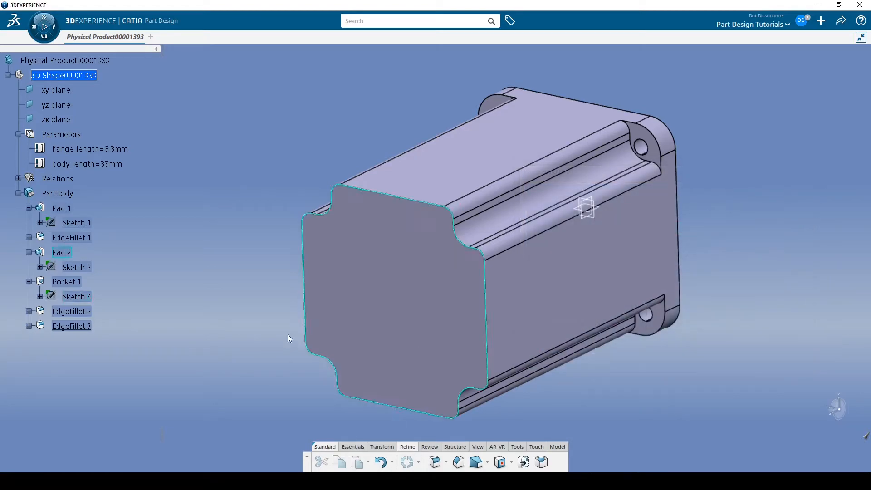
- Examine the parents and children of Pad.2, highlighting its dependent features and expanding the parents of Sketch.2
right_click(69, 257)
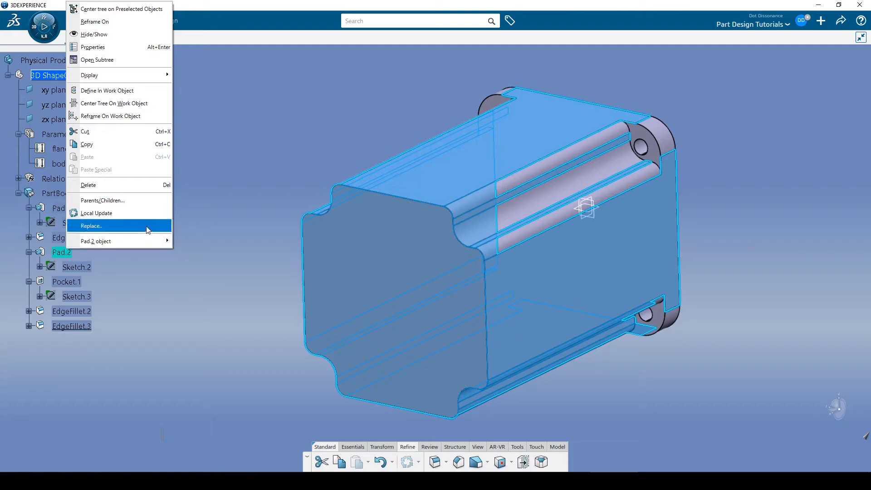
left_click(134, 201)
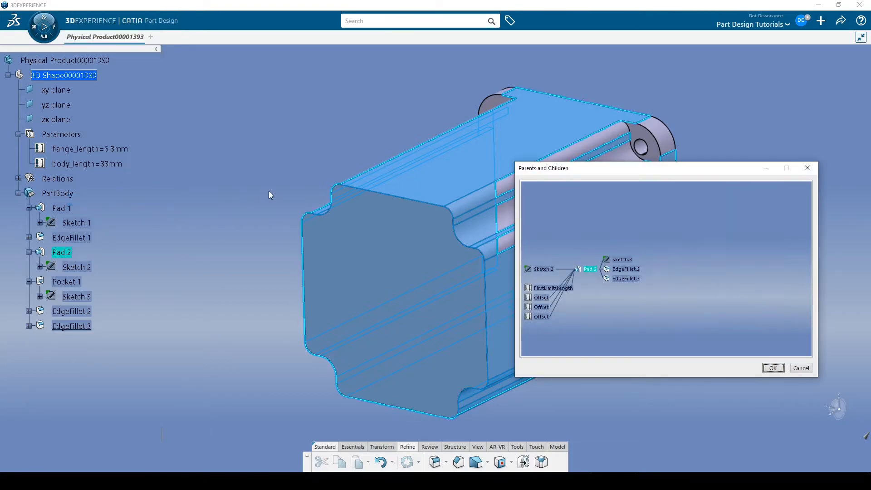
left_click_drag(637, 169, 506, 100)
middle_click_drag(480, 178, 539, 151)
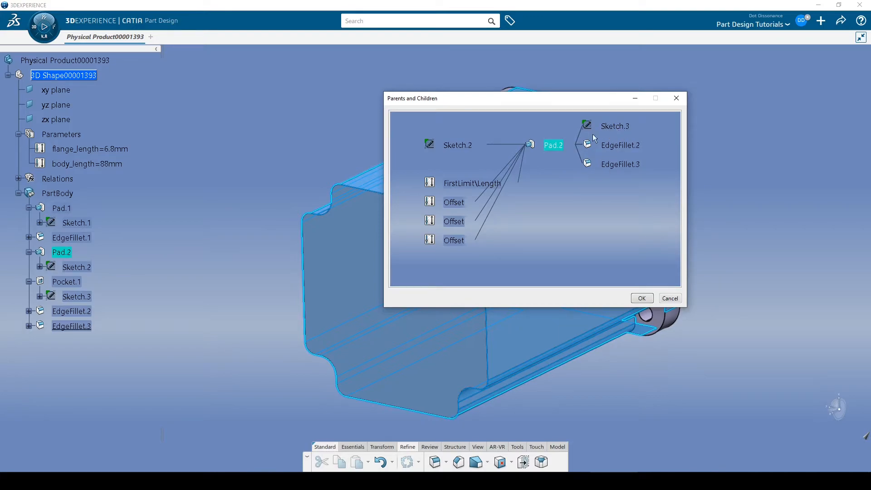
left_click(608, 128)
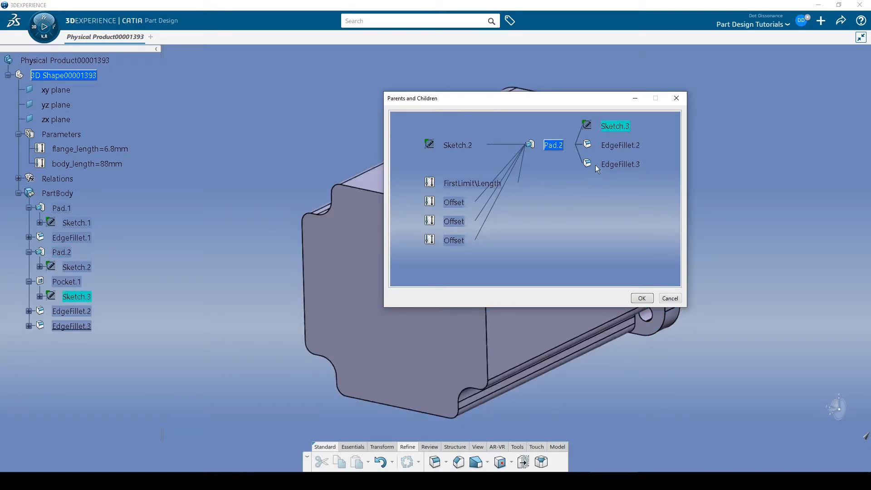
left_click(608, 146)
left_click(612, 164)
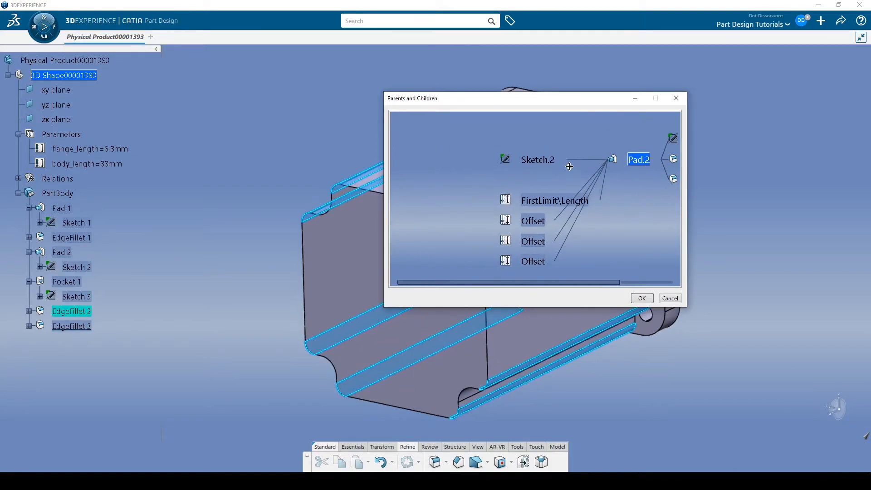
left_click(534, 160)
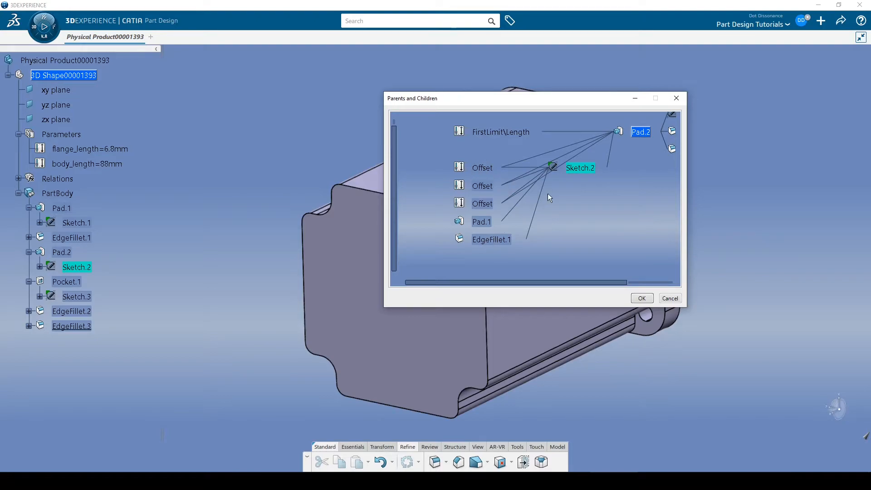
left_click(646, 301)
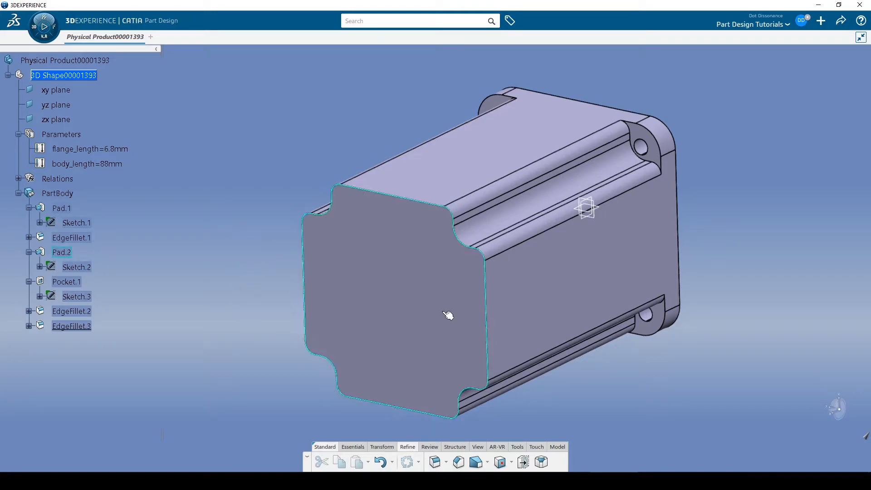
- Inspect the motor body and highlight Pocket.1, Pad.2 and Sketch.2 to compare the mounting holes with the body
middle_click_drag(493, 272, 444, 247)
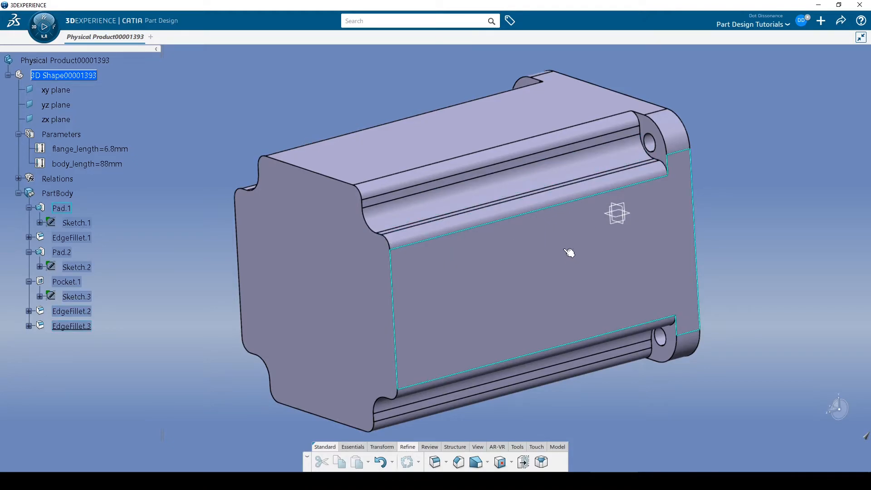
scroll(501, 297, "down", 3)
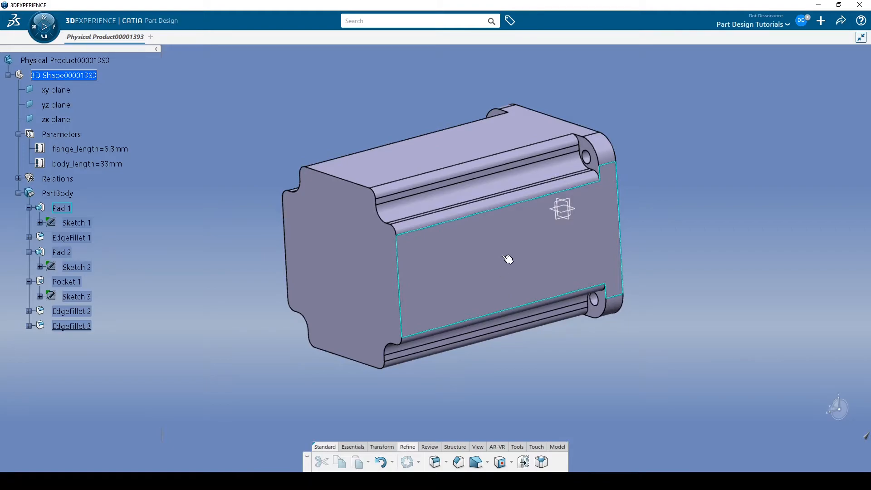
middle_click_drag(238, 235, 265, 257)
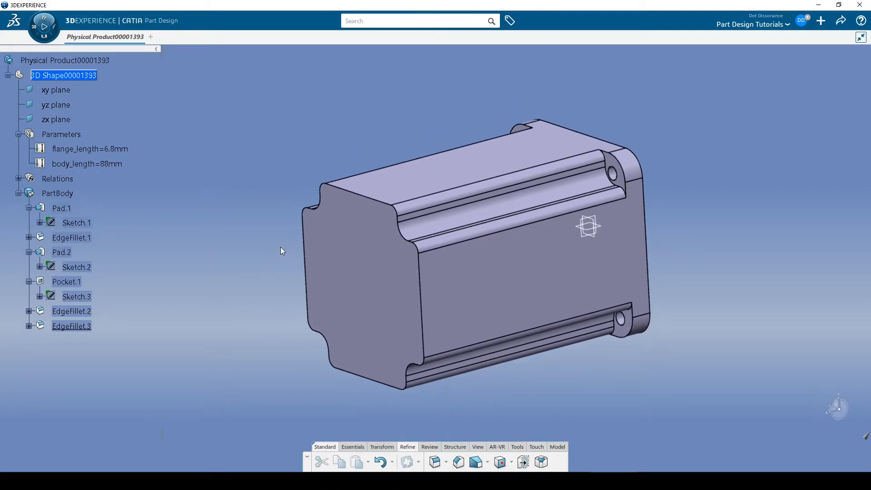
left_click(66, 283)
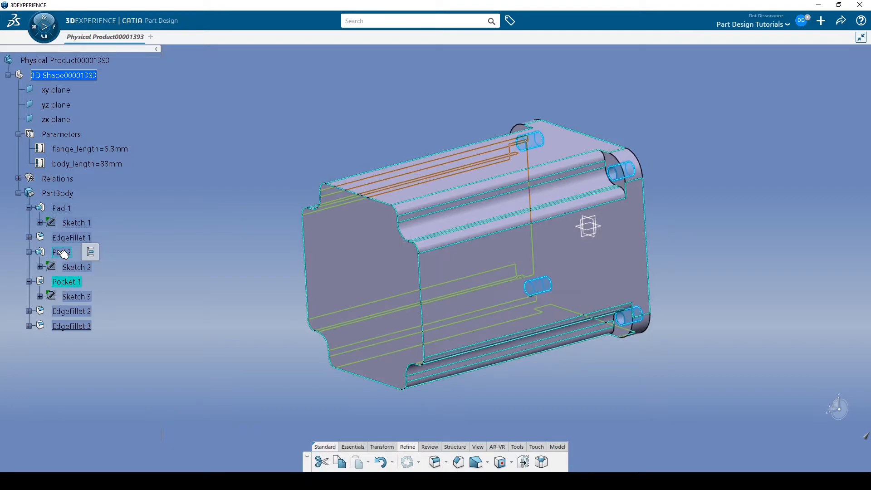
left_click(61, 252)
left_click(79, 268)
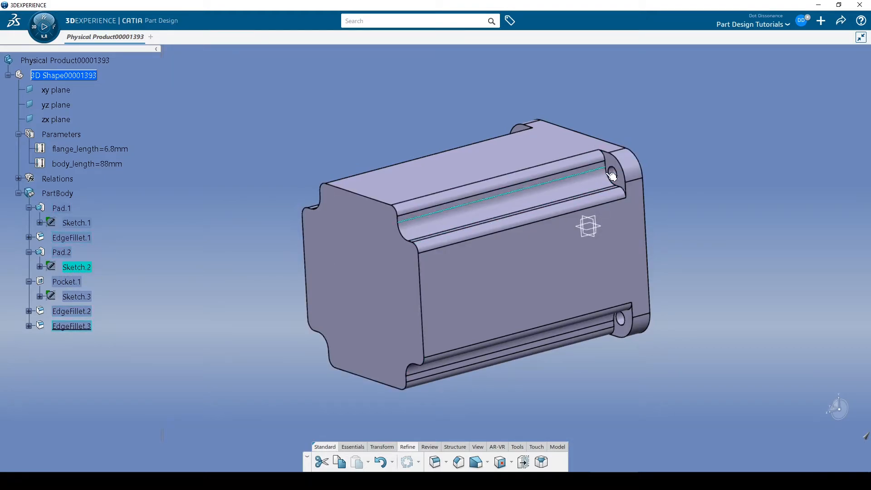
- Reorder Pad.2 to come after Pocket.1 in the PartBody
left_click(63, 253)
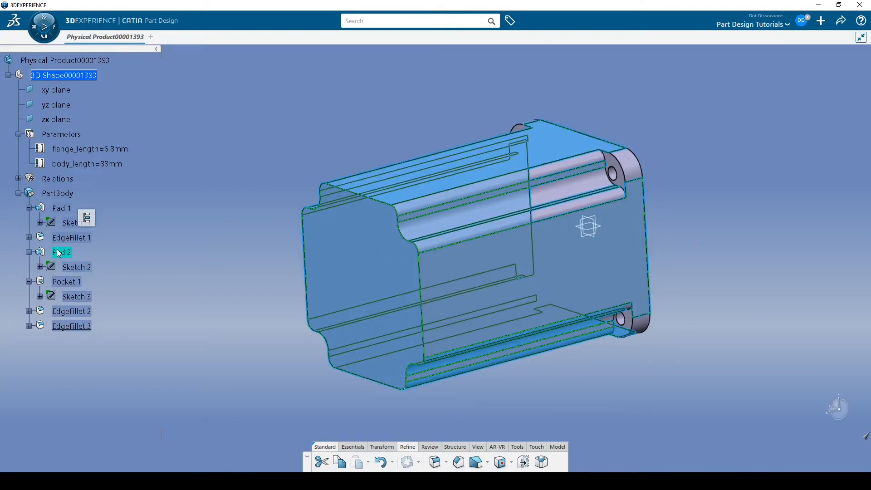
right_click(62, 253)
mouse_move(116, 244)
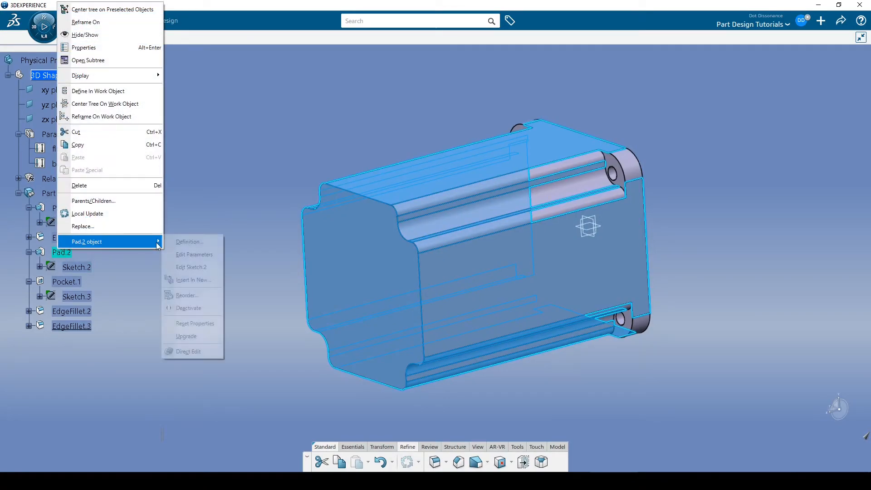
left_click(187, 295)
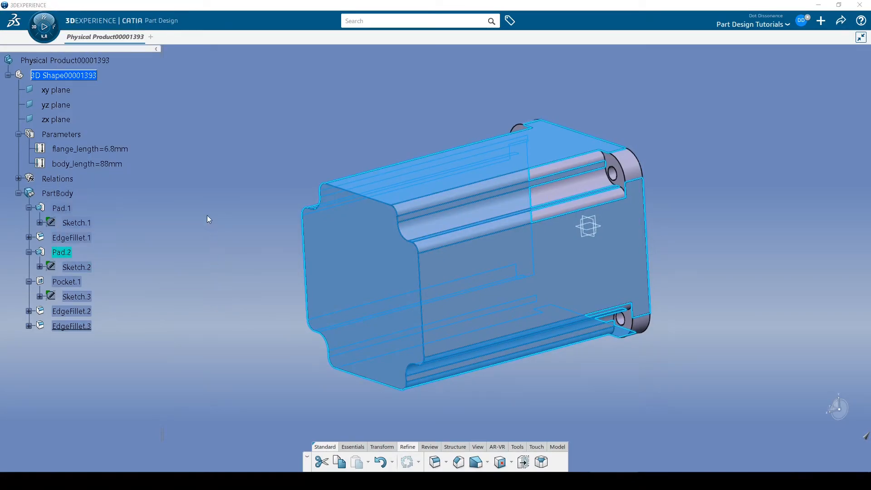
left_click(66, 282)
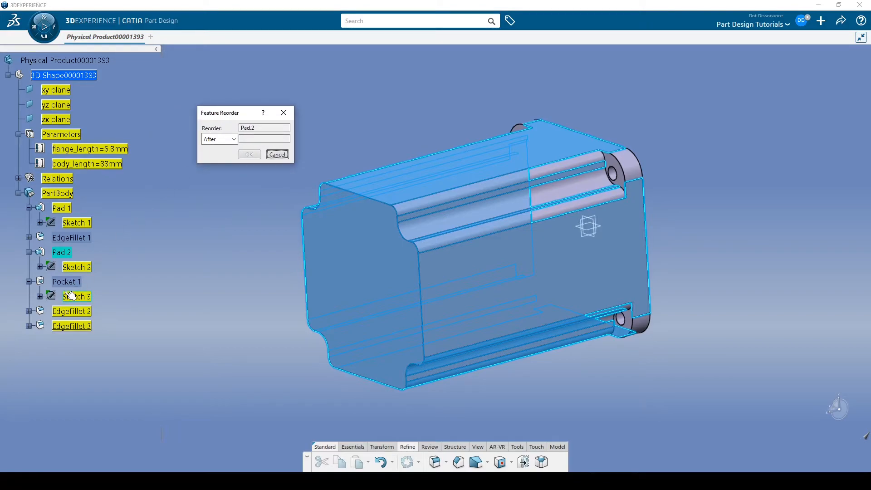
left_click(249, 155)
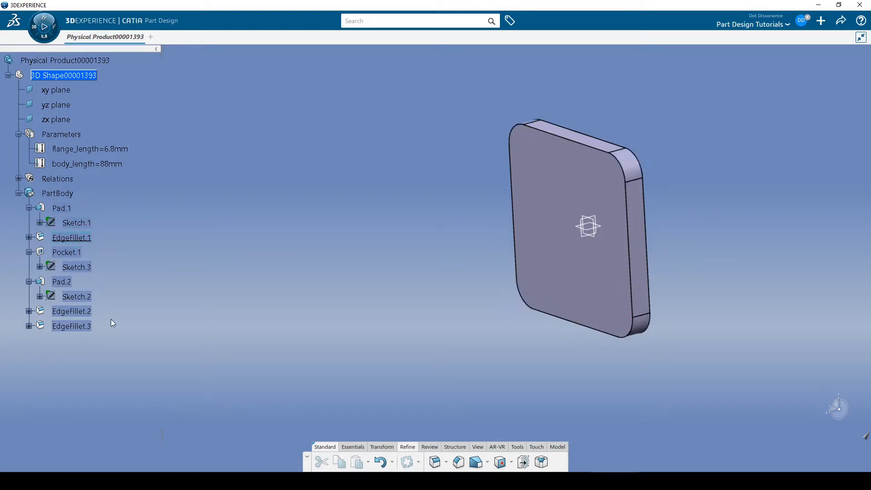
- Define EdgeFillet.3 as the in-work object to restore the complete motor body
left_click(85, 327)
right_click(84, 327)
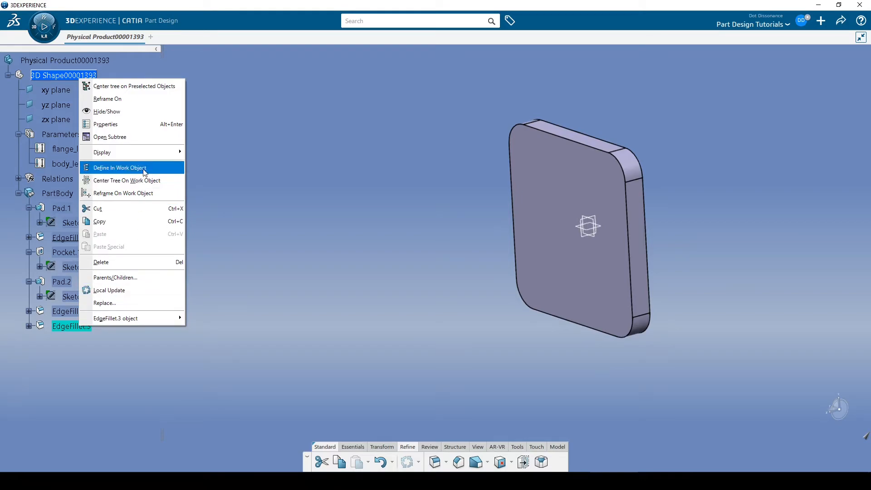
left_click(119, 168)
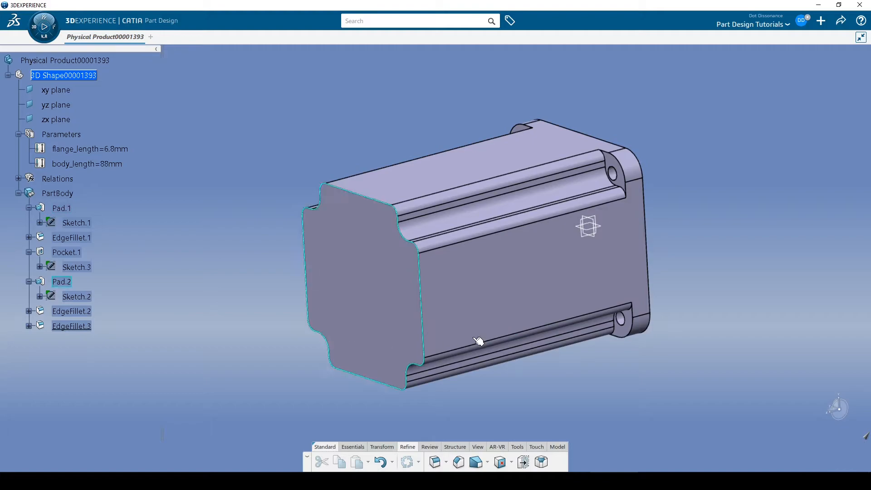
- Open Sketch.2 of the body pad Pad.2 for editing
middle_click_drag(236, 265, 246, 242)
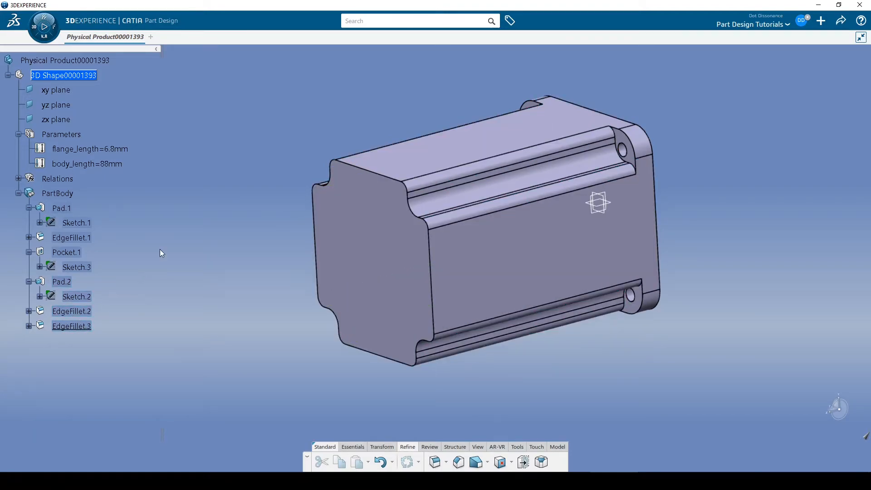
mouse_move(676, 285)
middle_mouse_down()
mouse_move(692, 282)
mouse_move(469, 195)
mouse_move(434, 255)
mouse_move(564, 251)
mouse_move(522, 240)
middle_mouse_up()
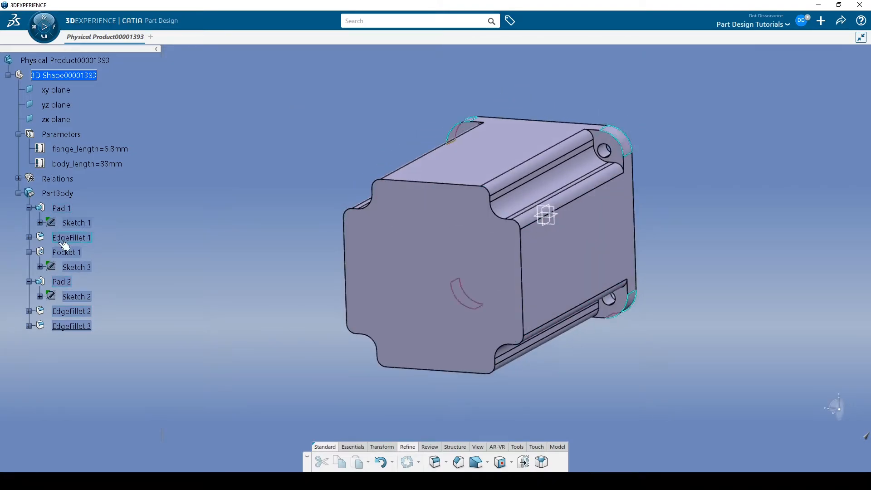
left_click(62, 282)
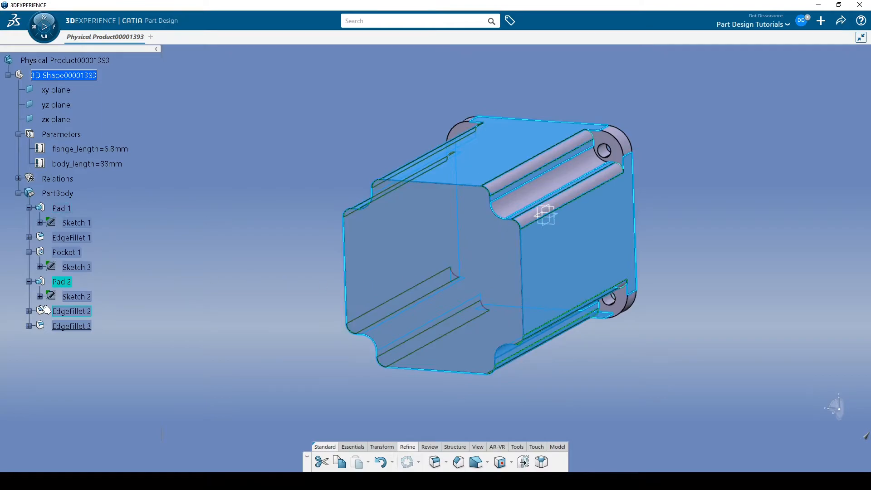
double_click(89, 296)
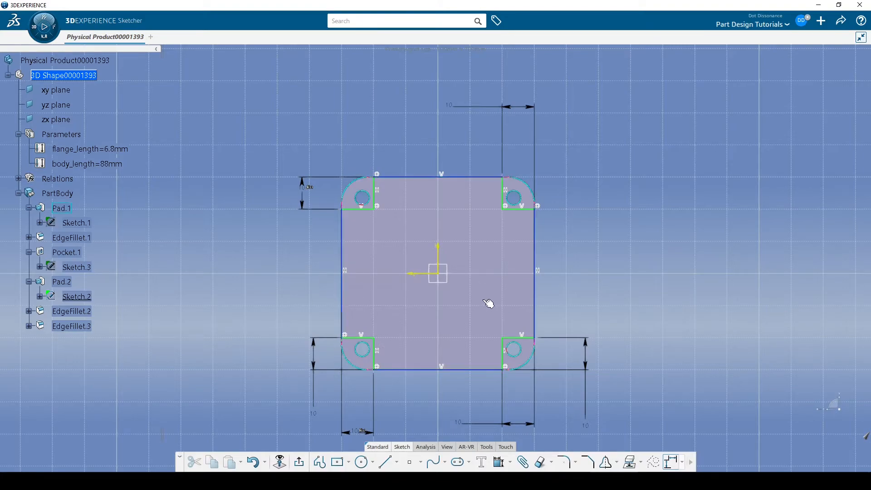
scroll(472, 240, "up", 5)
scroll(476, 251, "down", 2)
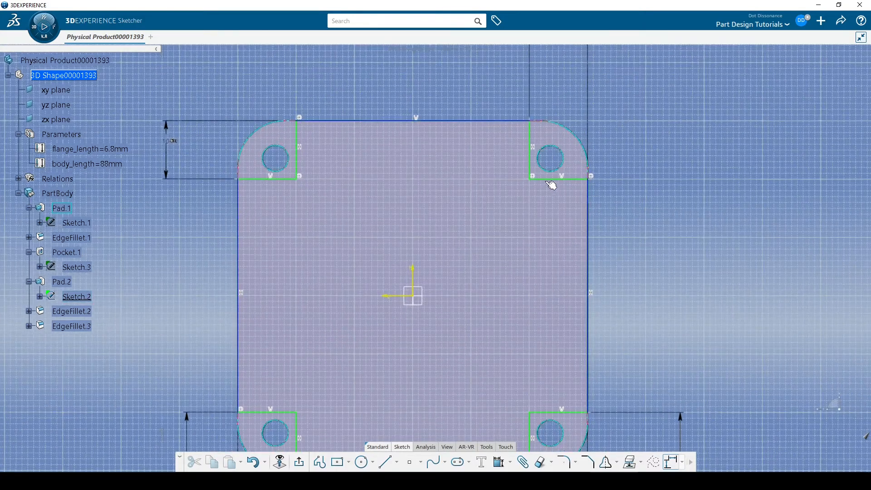
- Delete the square notch lines at the two right-hand corners of the body sketch
left_click(538, 163)
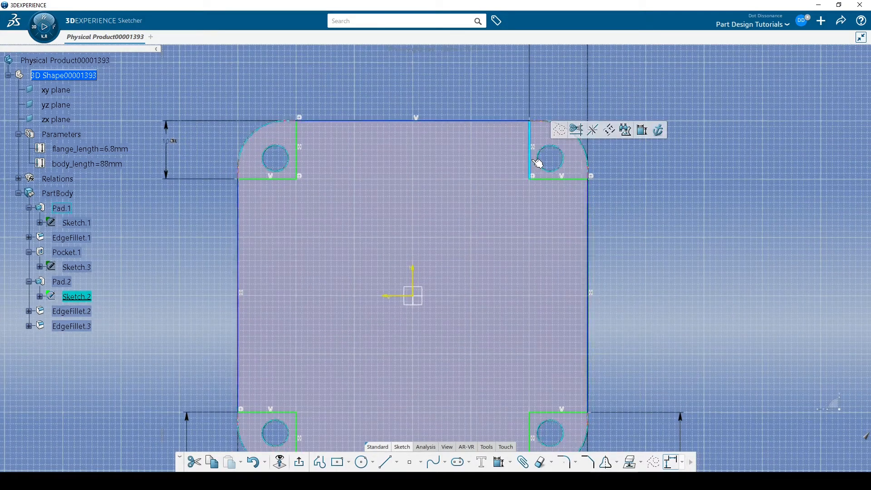
key("Delete")
left_click(554, 179)
key("Delete")
left_click(553, 412)
key("Delete")
left_click(530, 428)
key("Delete")
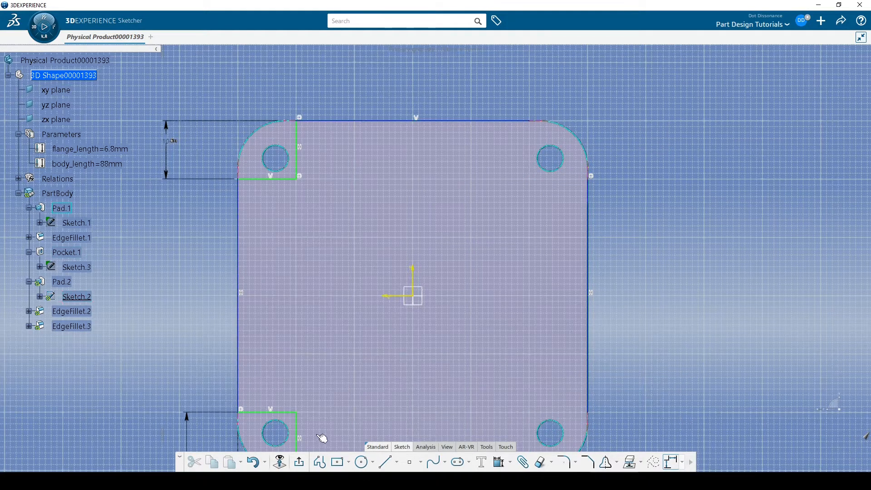
- Delete the square notch lines at the two left-hand corners of the sketch, accepting the deletion of the formula's input parameter
left_click(297, 433)
key("Delete")
left_click(290, 413)
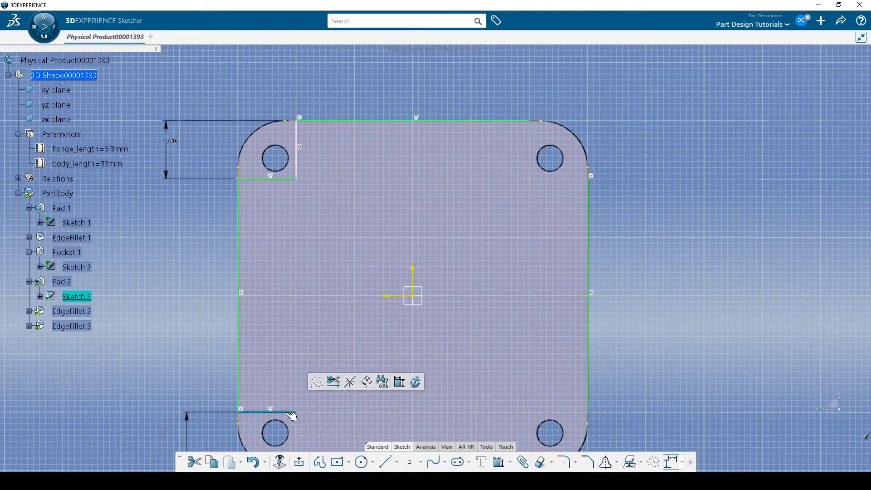
key("Delete")
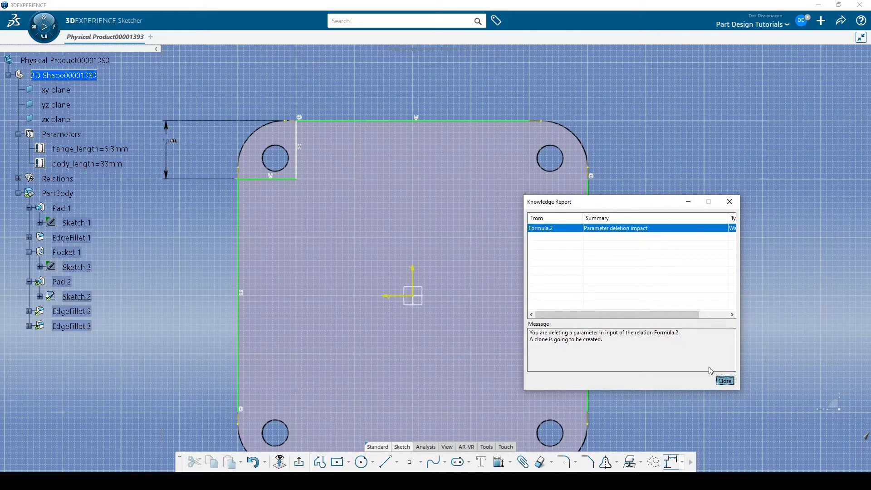
left_click(725, 381)
left_click(290, 182)
key("Delete")
left_click(296, 174)
key("Delete")
mouse_move(422, 234)
middle_mouse_down()
mouse_move(450, 183)
mouse_move(455, 204)
middle_mouse_up()
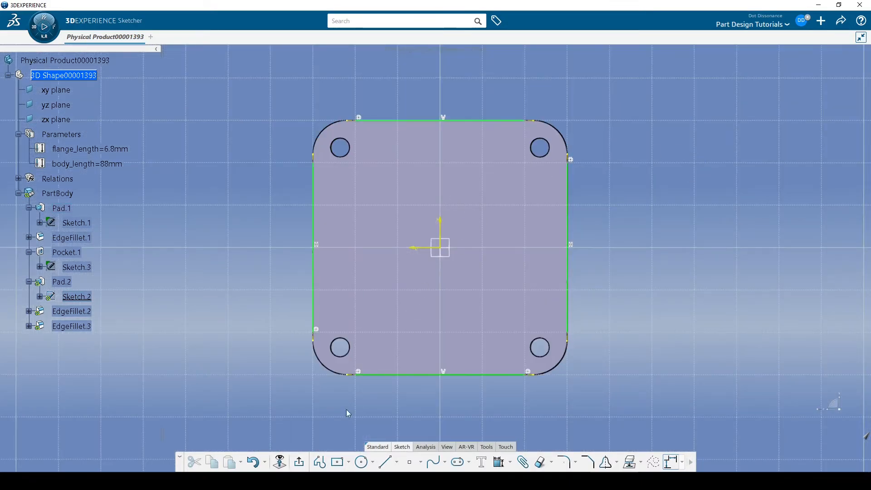
- Sketch four circles in the empty area beside the body profile, the first with a radius of about 3.9 mm
left_click(363, 468)
left_click(674, 185)
left_click(685, 197)
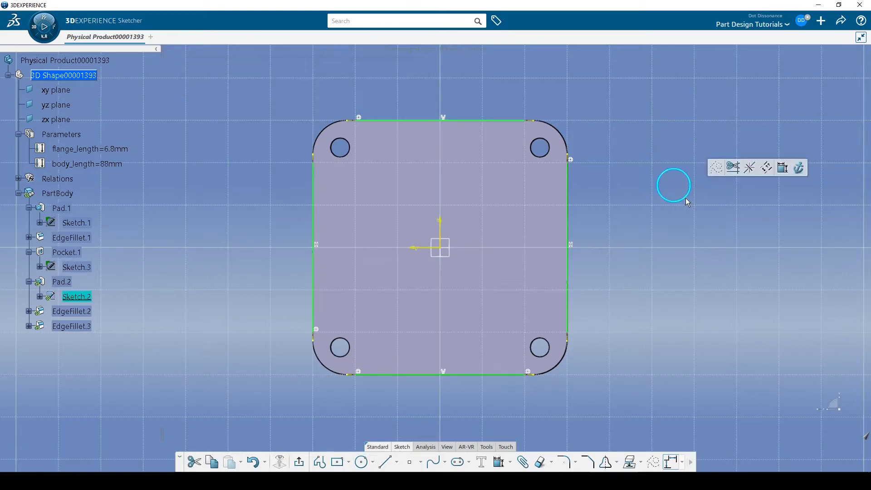
left_click(363, 463)
left_click(761, 220)
left_click(769, 233)
left_click(703, 284)
left_click(717, 304)
left_click(737, 337)
left_click(747, 346)
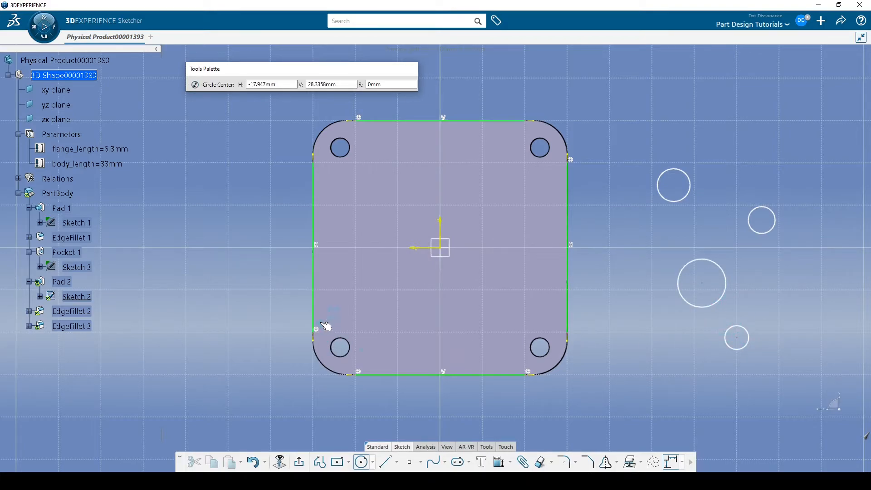
key("Escape")
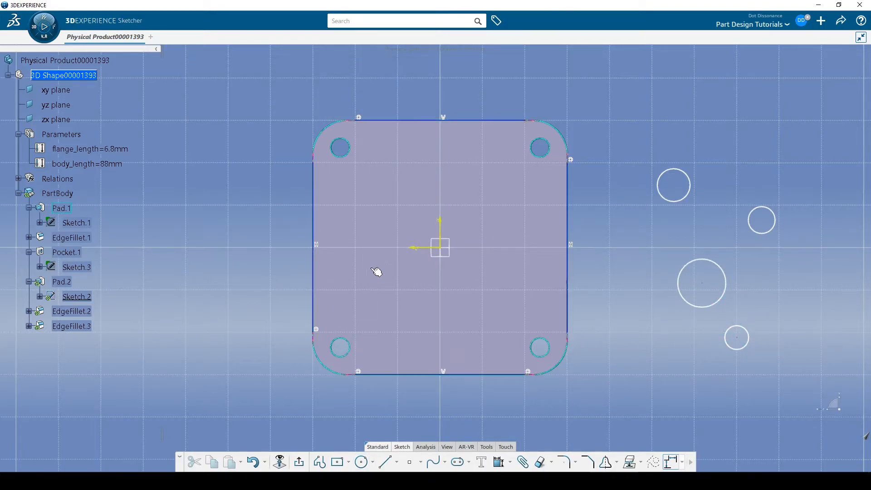
- Make the uppermost free circle concentric with the upper-right mounting hole
left_click(690, 177)
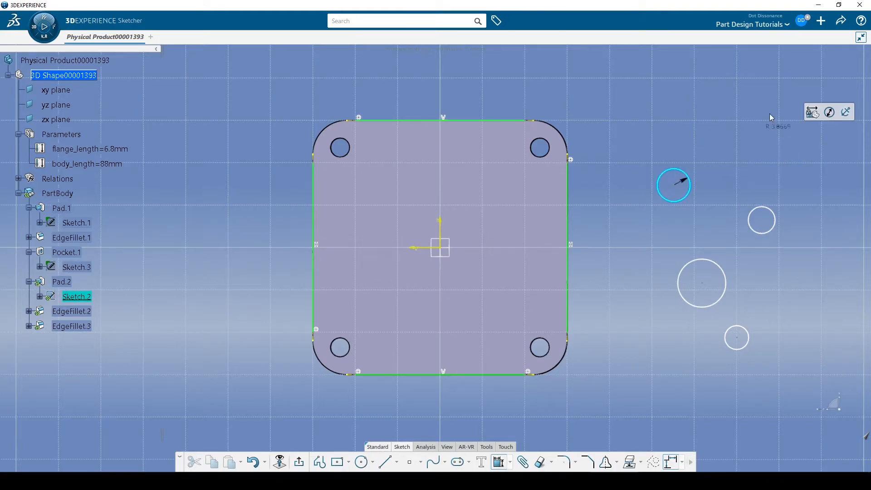
left_click(554, 147)
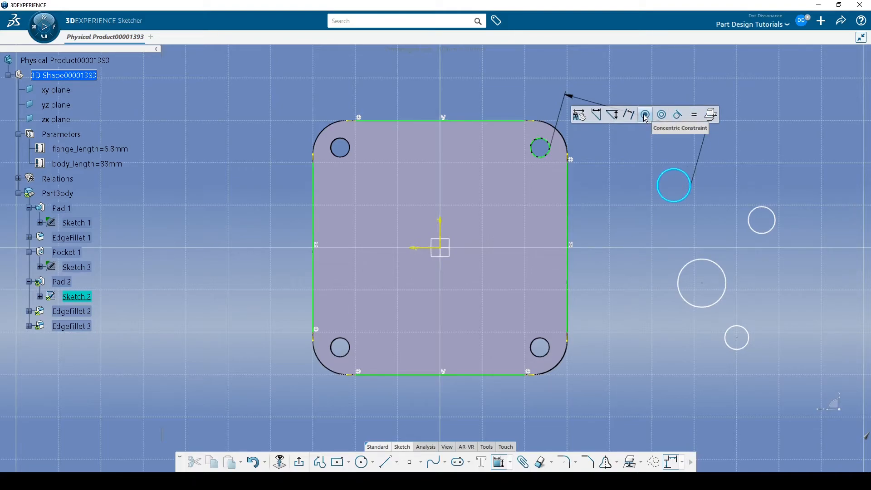
right_click(616, 172)
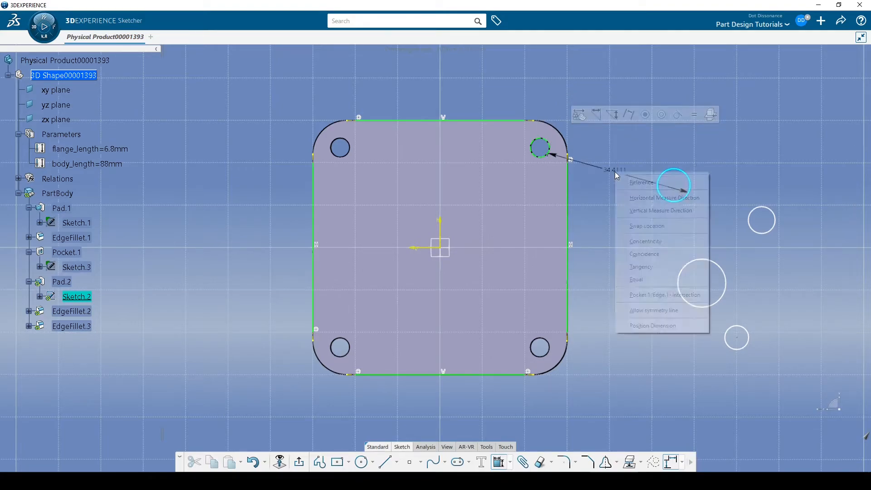
left_click(646, 245)
- Make the largest free circle concentric with the lower-right mounting hole
left_click(679, 285)
left_click(555, 353)
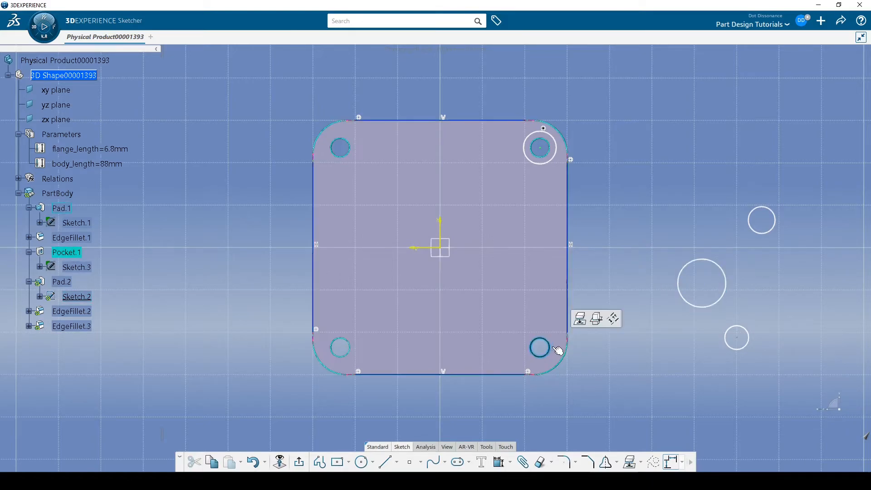
left_click(680, 274)
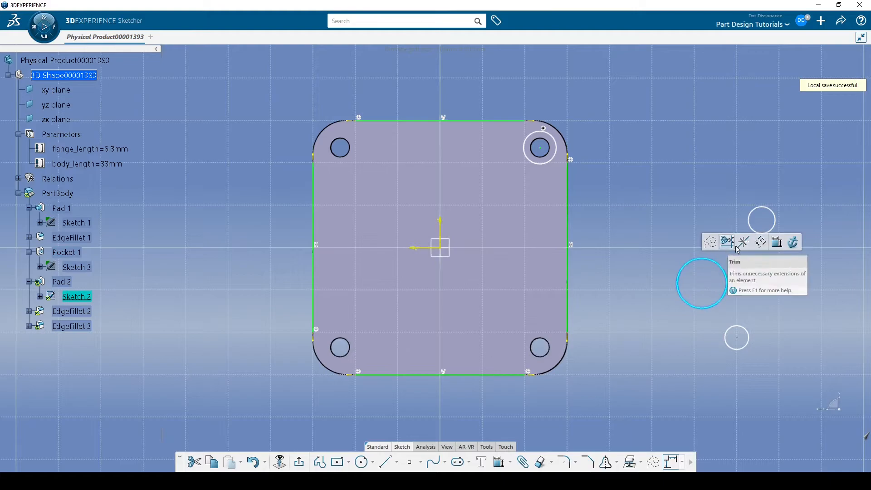
left_click(773, 246)
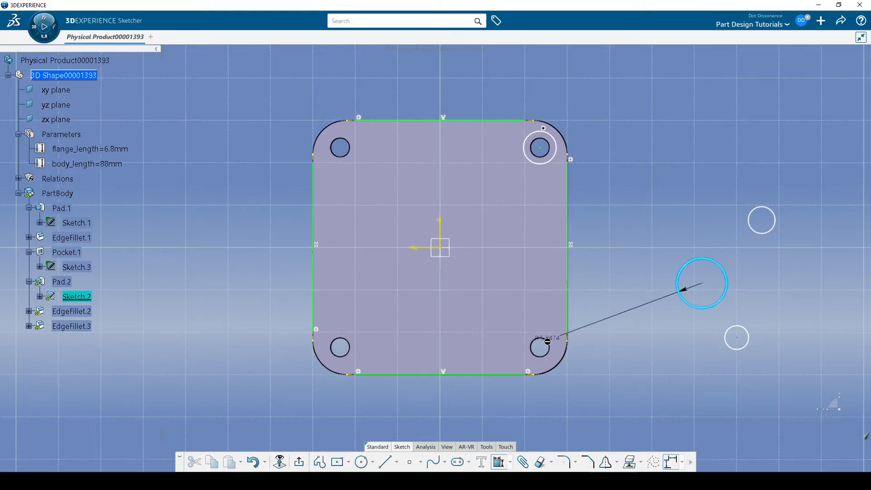
left_click(549, 341)
right_click(664, 189)
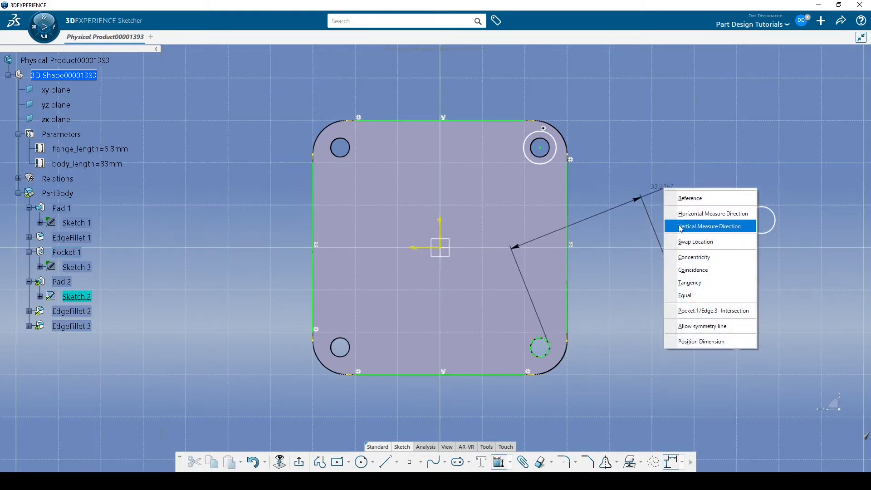
left_click(688, 259)
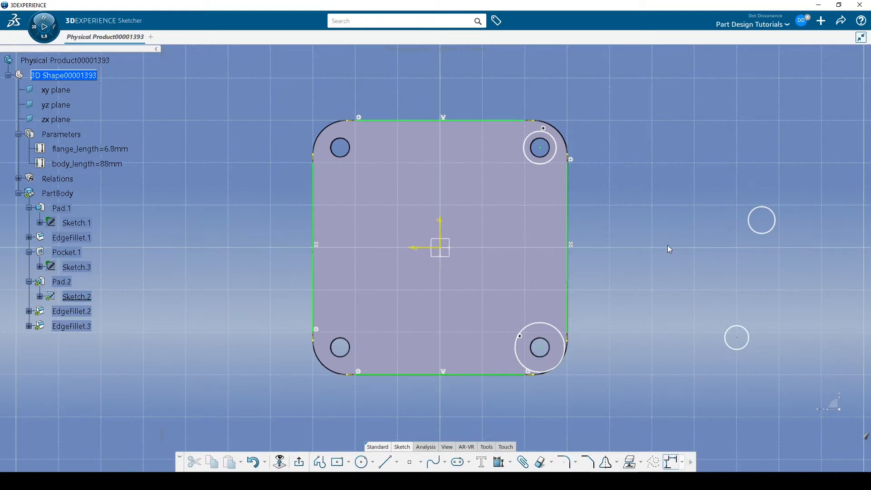
- Make the upper of the two remaining free circles concentric with the lower-left mounting hole
left_click(755, 222)
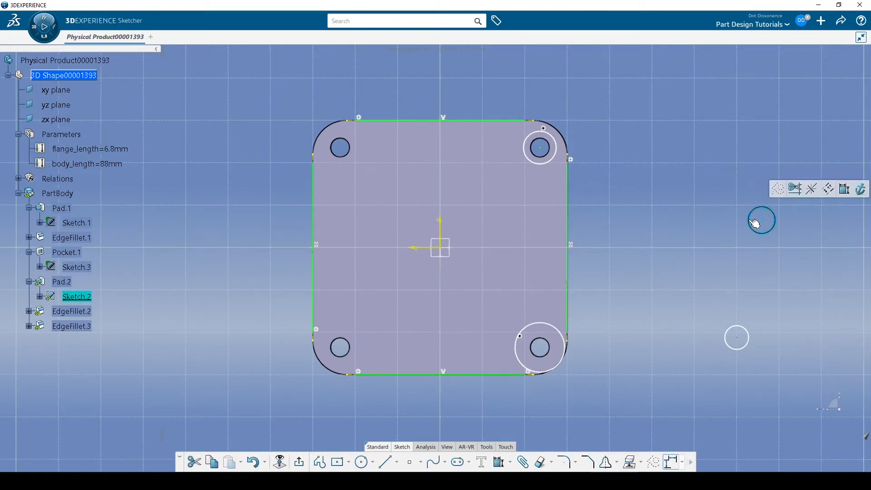
left_click(348, 358)
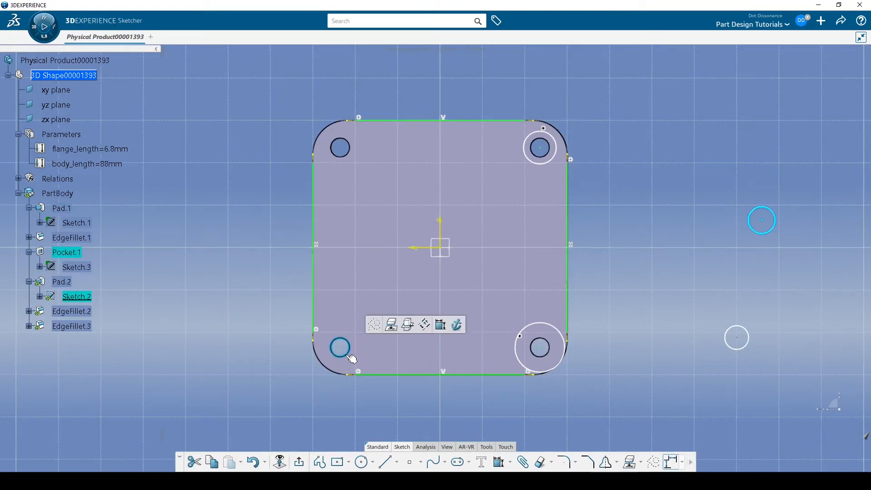
left_click(442, 325)
right_click(672, 160)
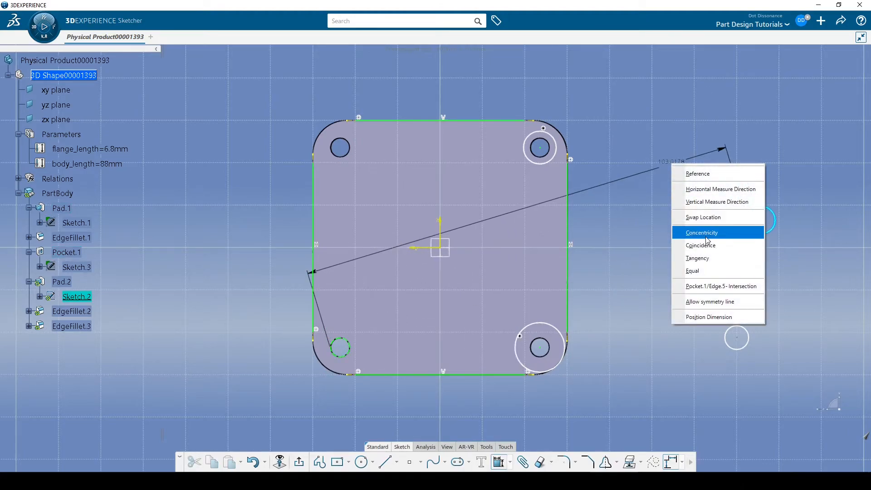
left_click(701, 230)
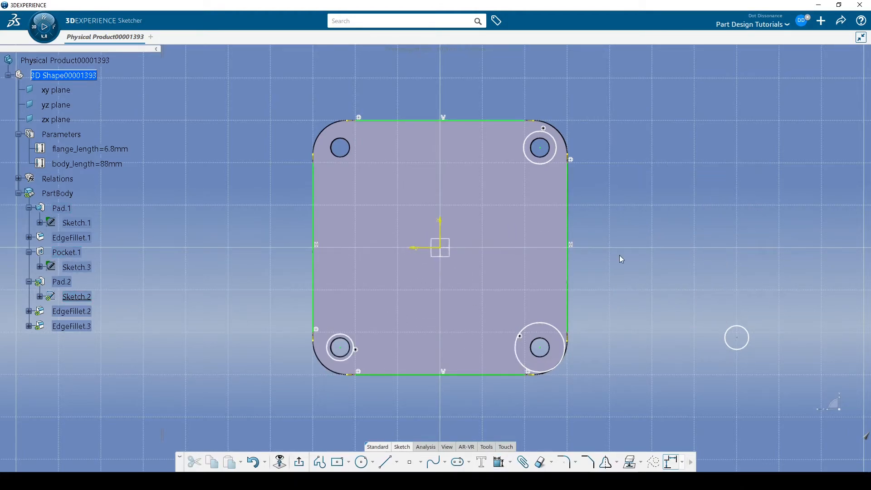
- Make the last free circle concentric with the upper-left mounting hole
left_click(741, 330)
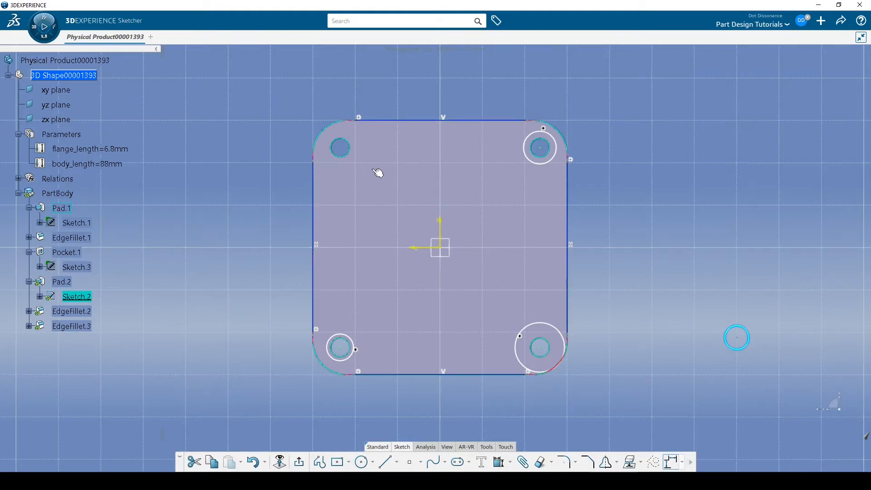
left_click(351, 153, "ctrl")
left_click(427, 122)
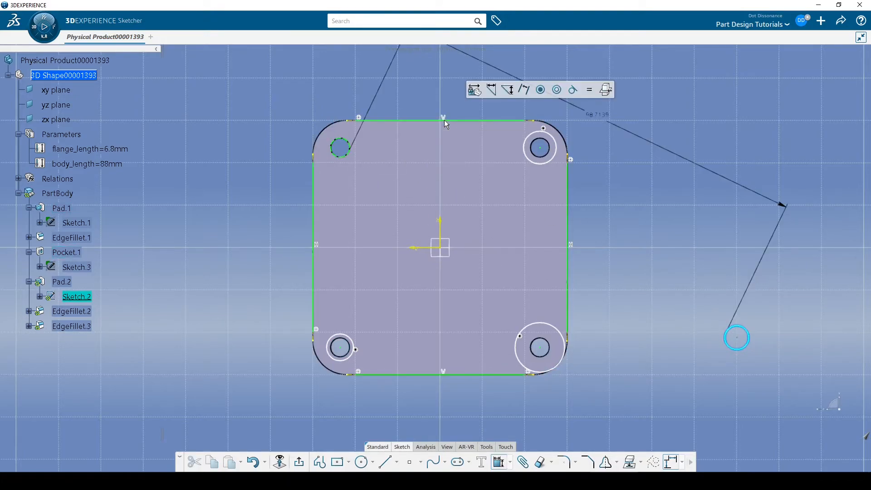
right_click(652, 150)
left_click(681, 220)
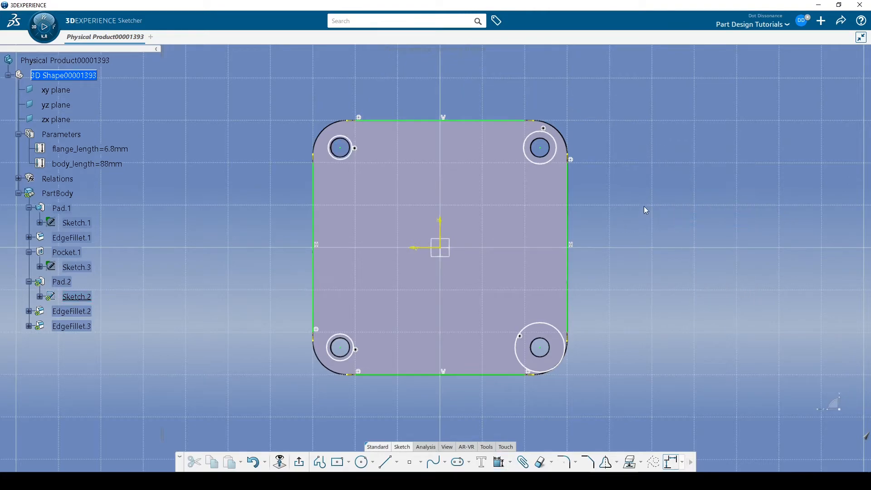
middle_click_drag(644, 206, 653, 222)
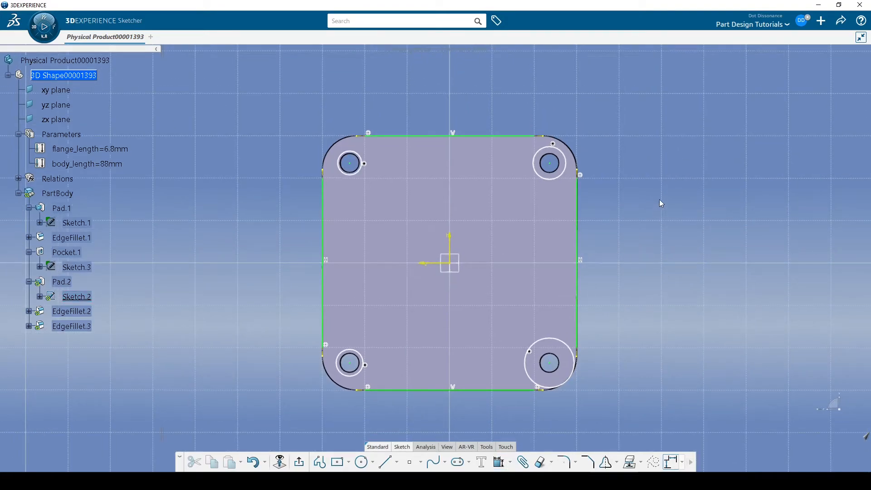
- Dimension the radius of the circle around the upper-right mounting hole as 7 mm
left_click(499, 462)
left_click(562, 172)
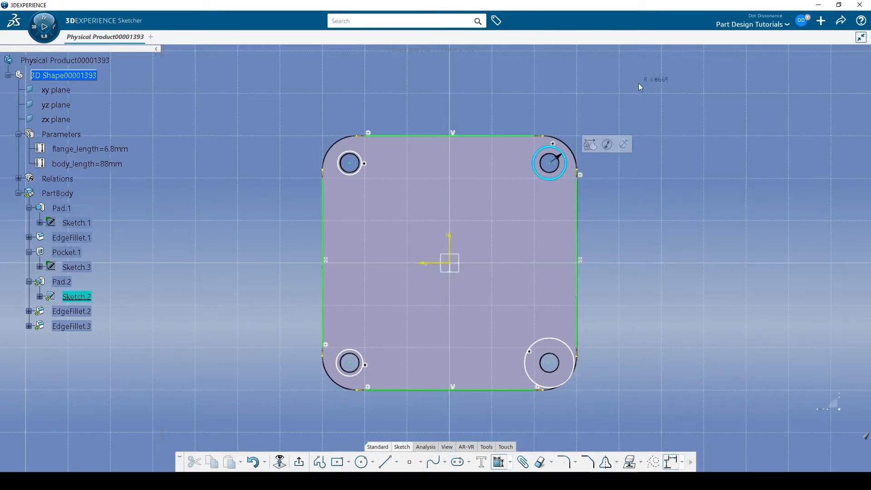
left_click(609, 101)
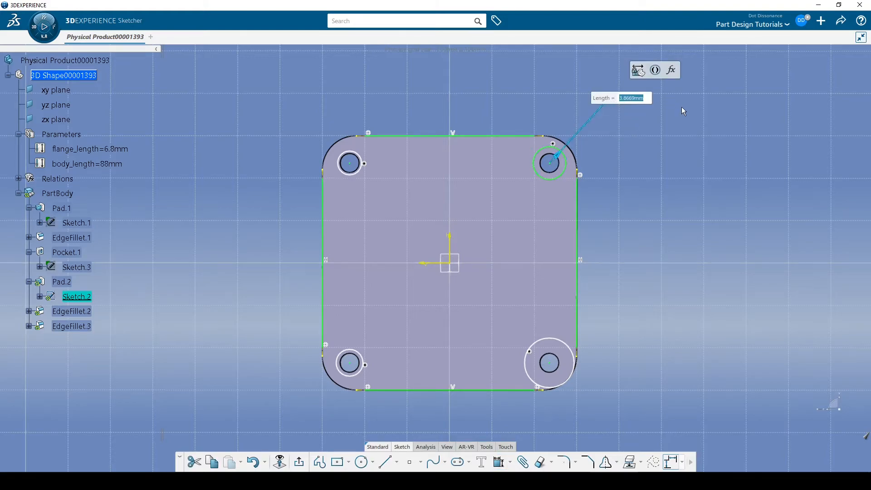
type("7")
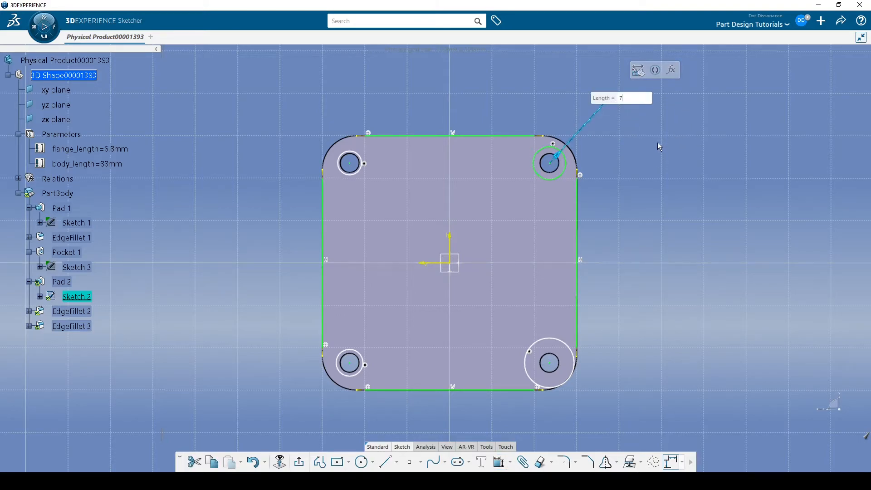
key("Return")
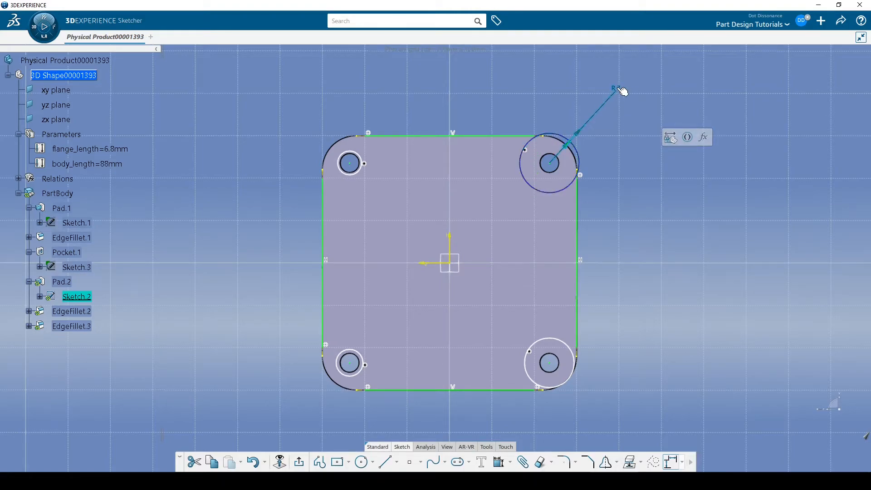
- Change the upper-right circle's dimension from radius to diameter and set it to 7 mm
double_click(620, 91)
left_click(672, 149)
left_click(647, 170)
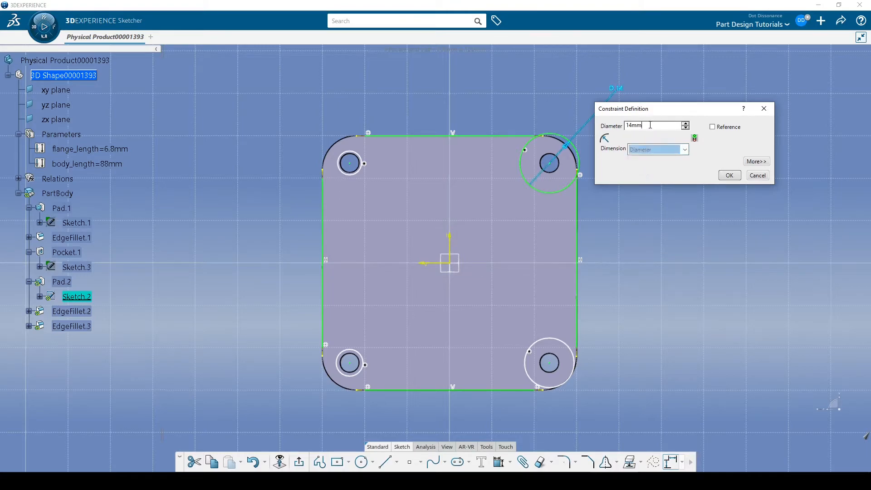
type("7")
key("Return")
- Dimension the other three circles with a 7 mm diameter and inspect them around the mounting holes
left_click(648, 340)
mouse_move(625, 277)
middle_mouse_down()
mouse_move(628, 262)
mouse_move(621, 300)
mouse_move(635, 261)
mouse_move(626, 264)
middle_mouse_up()
middle_click_drag(463, 219, 509, 307)
middle_click_drag(475, 264, 492, 202)
middle_click_drag(440, 216, 408, 189)
mouse_move(431, 151)
middle_mouse_down()
mouse_move(431, 227)
mouse_move(424, 142)
mouse_move(459, 132)
mouse_move(391, 140)
middle_mouse_up()
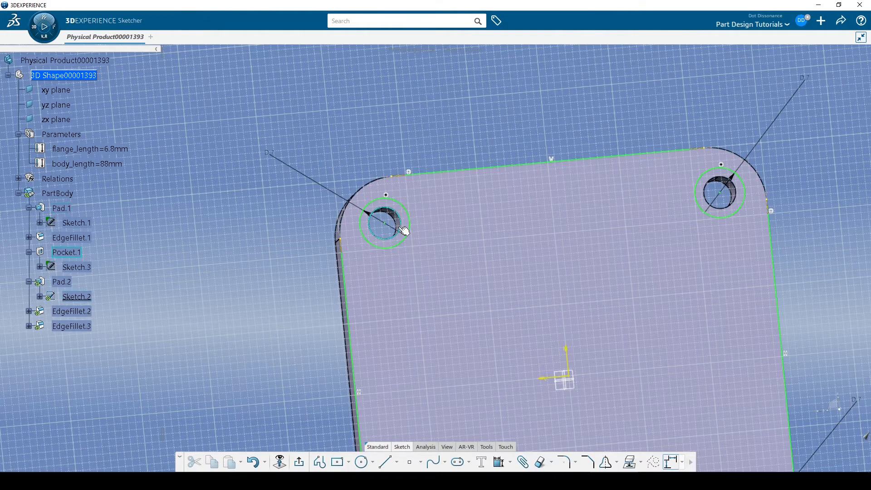
mouse_move(481, 245)
middle_mouse_down()
mouse_move(458, 184)
mouse_move(461, 220)
mouse_move(457, 202)
mouse_move(414, 179)
mouse_move(418, 247)
mouse_move(309, 313)
middle_mouse_up()
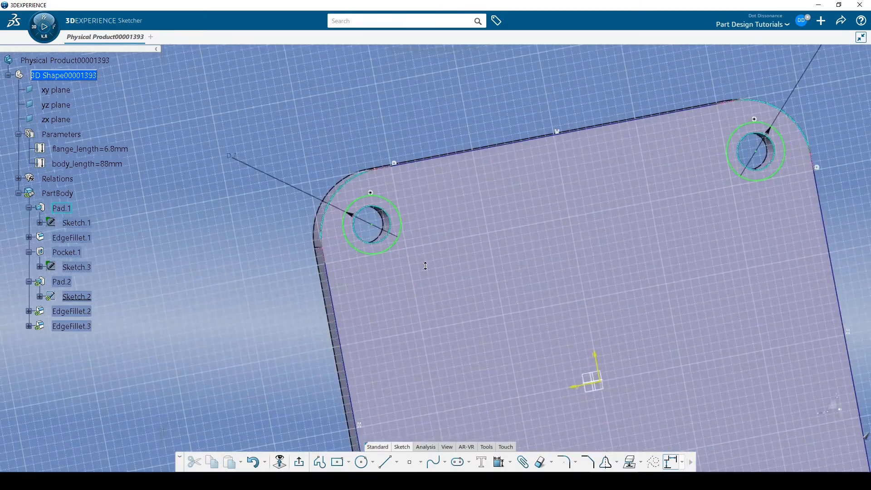
left_click(387, 462)
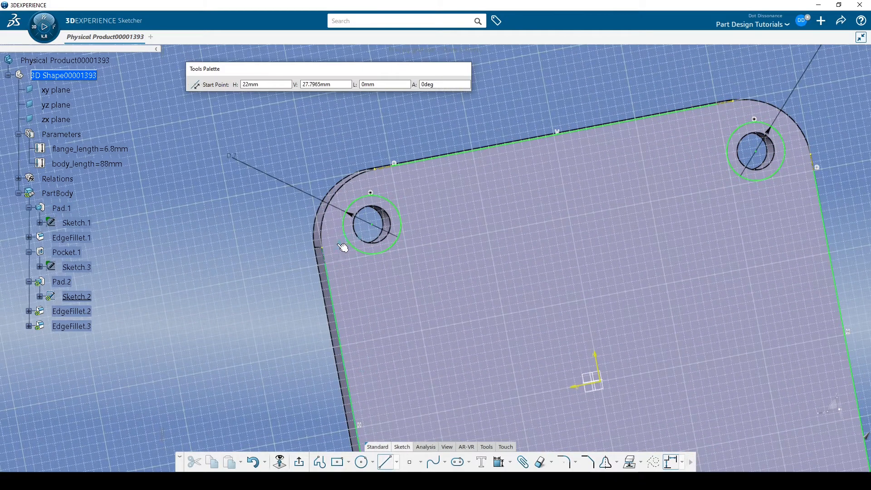
left_click(324, 263)
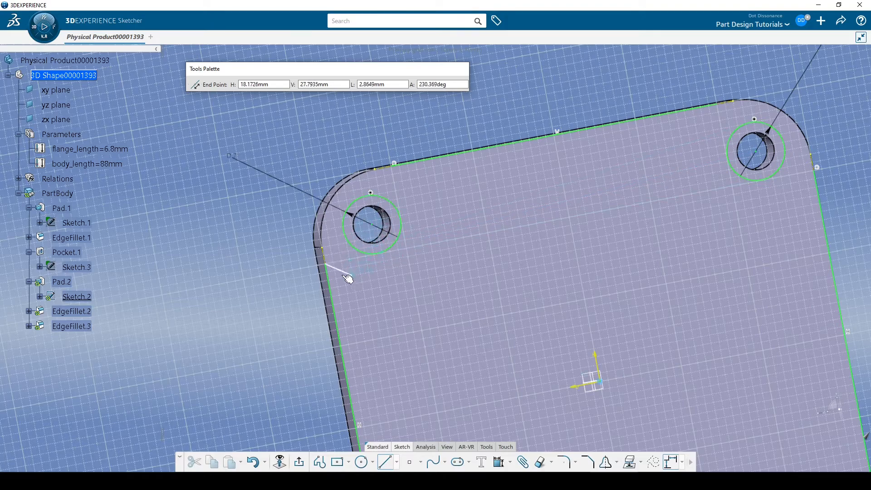
key("Escape")
mouse_move(336, 231)
middle_mouse_down()
mouse_move(319, 168)
mouse_move(365, 207)
mouse_move(368, 235)
mouse_move(377, 223)
middle_mouse_up()
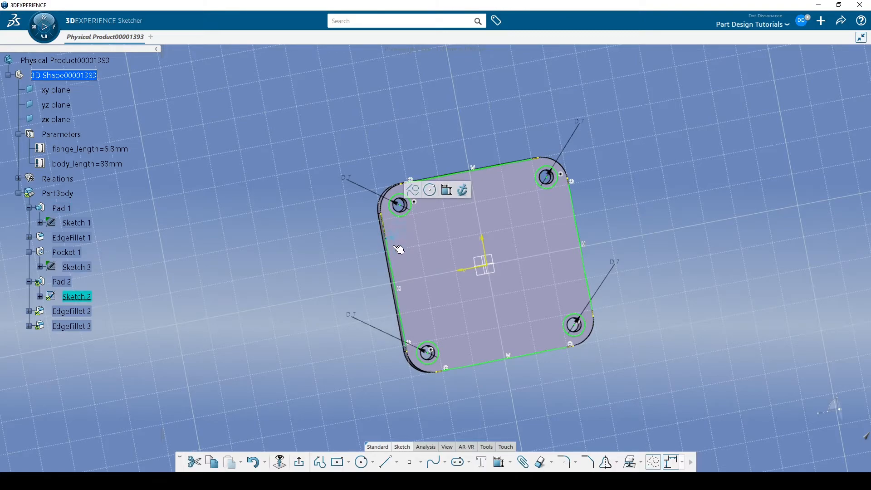
left_click_drag(398, 294, 387, 226)
middle_click_drag(411, 212, 559, 187)
middle_click_drag(516, 207, 518, 232)
left_click(280, 291)
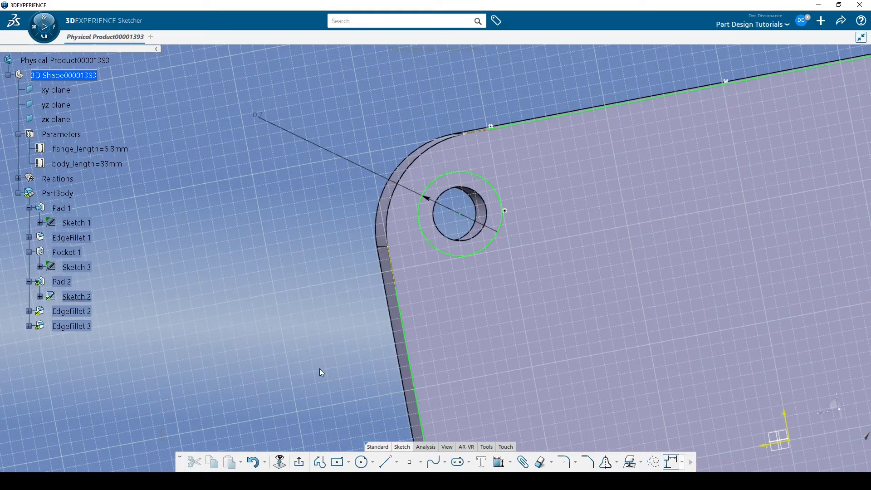
- Sketch a line from the left body edge to the circle around the upper-left hole and make it tangent to that circle
left_click(387, 462)
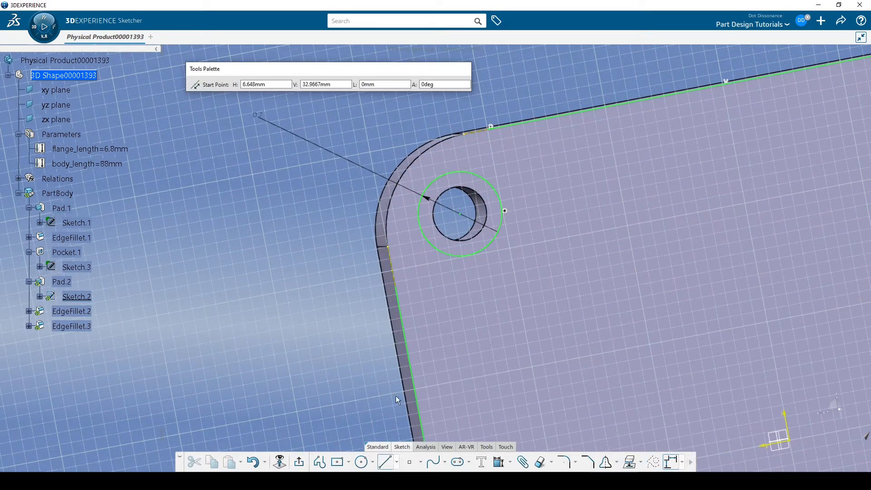
left_click(396, 286)
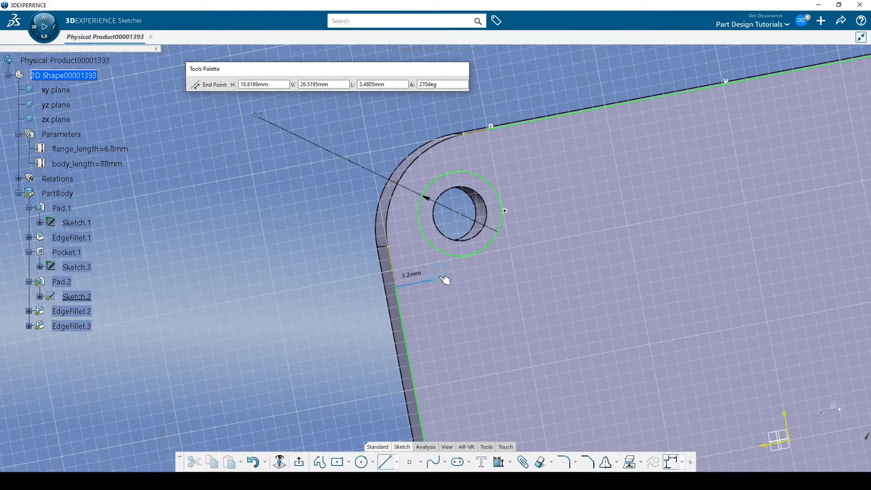
left_click(457, 252)
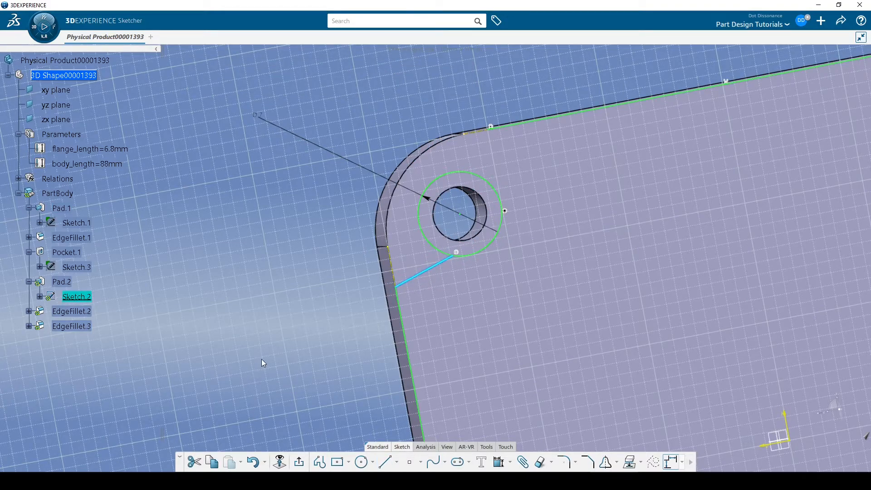
left_click(273, 284)
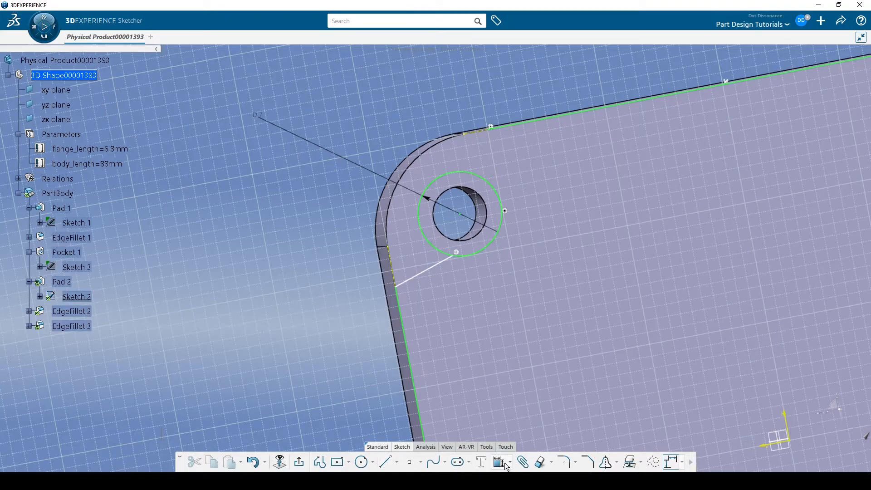
left_click(436, 272)
left_click(483, 254, "ctrl")
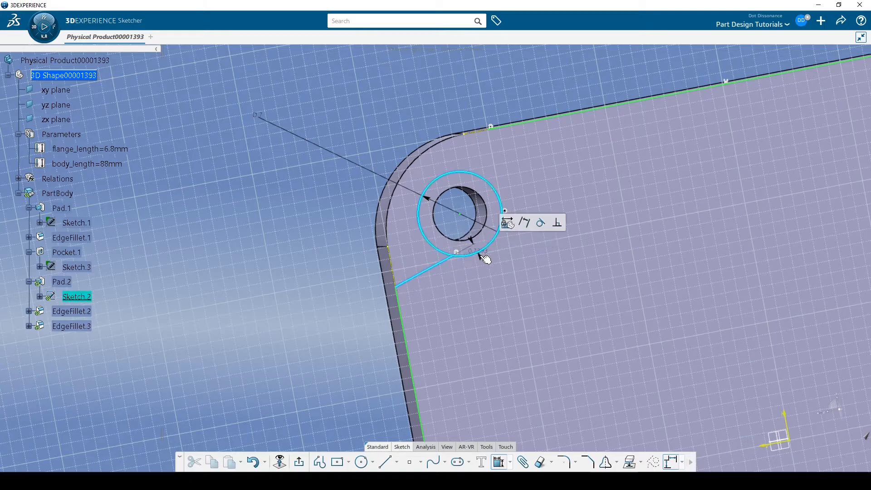
right_click(524, 260)
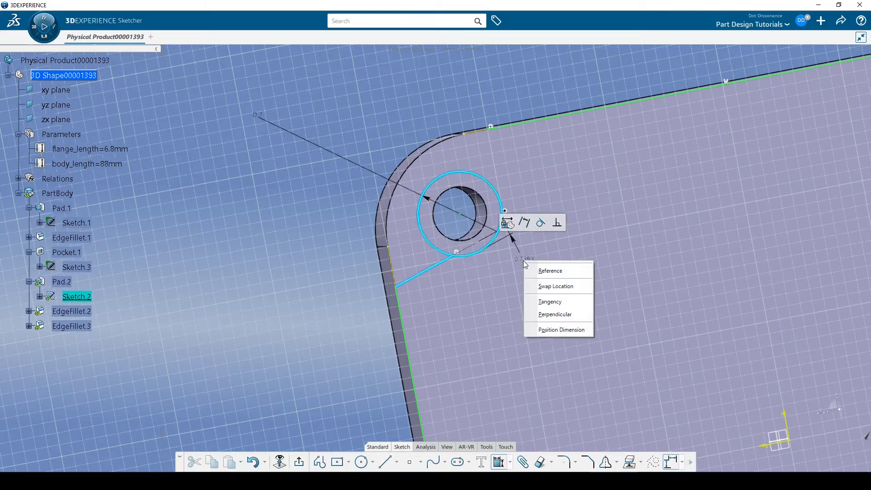
left_click(558, 304)
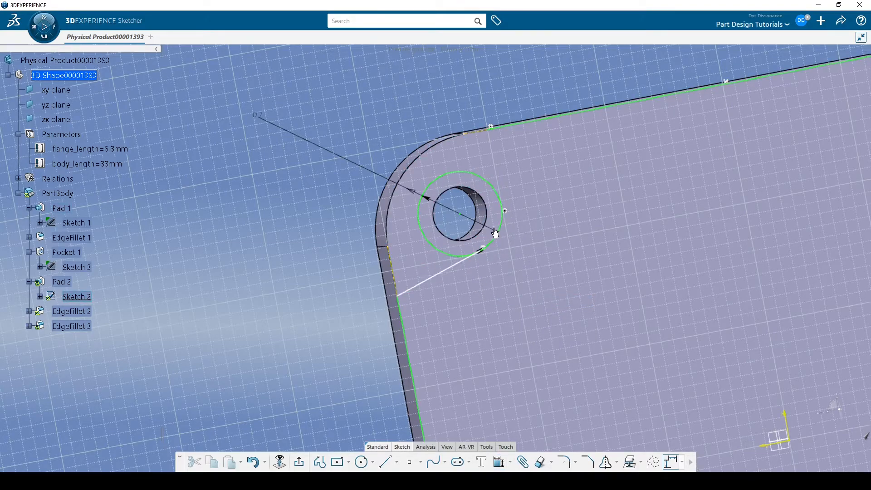
- Constrain the new tangent line at the upper-left hole perpendicular to the left body edge
left_click(500, 462)
left_click(403, 320)
left_click(422, 282)
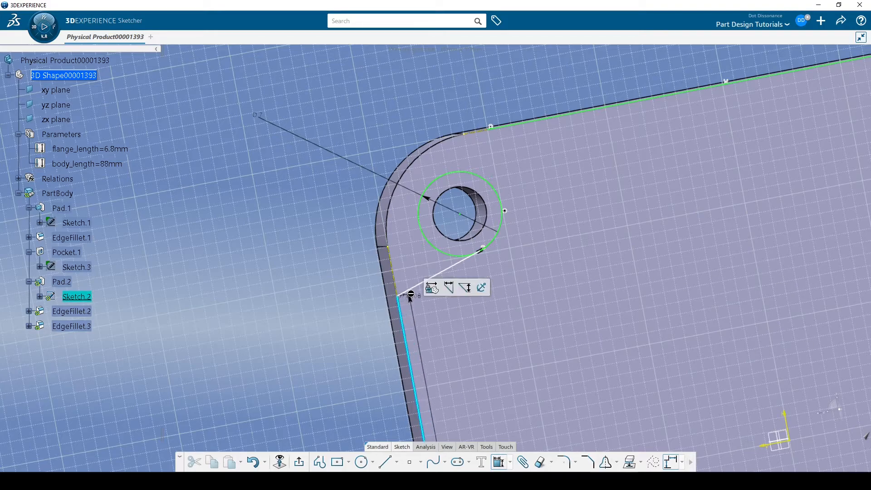
right_click(474, 306)
left_click(507, 337)
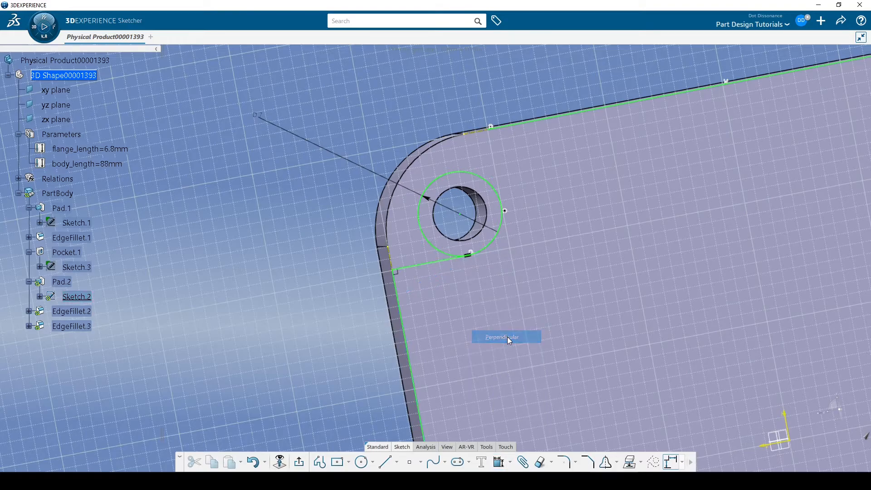
- Add a second line at the upper-left corner, tangent to the circle and perpendicular to the top body edge
mouse_move(488, 291)
middle_mouse_down()
mouse_move(375, 226)
mouse_move(378, 204)
middle_mouse_up()
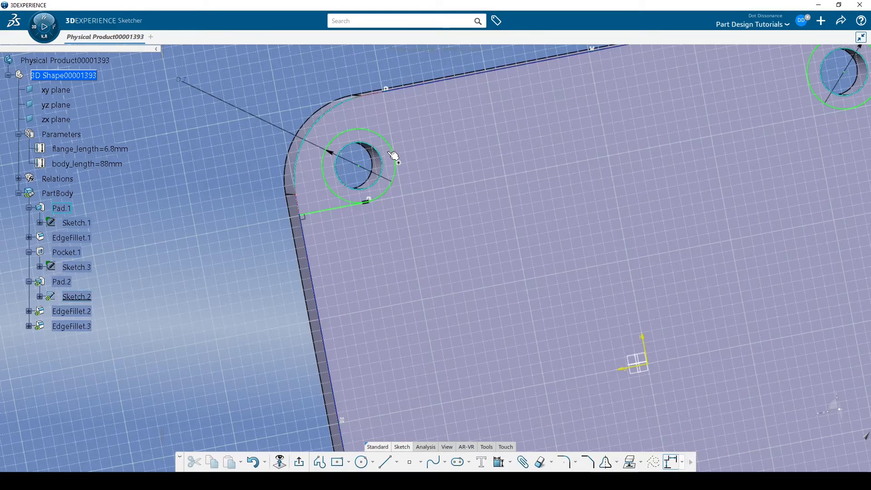
mouse_move(408, 175)
middle_mouse_down()
mouse_move(337, 175)
mouse_move(343, 201)
middle_mouse_up()
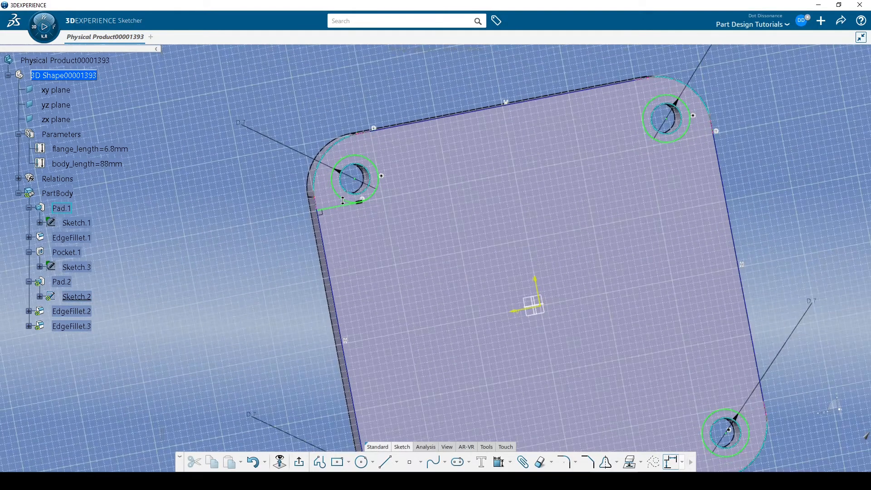
mouse_move(423, 182)
middle_mouse_down()
mouse_move(500, 271)
mouse_move(509, 261)
mouse_move(510, 227)
middle_mouse_up()
left_click(474, 240)
left_click(481, 289, "ctrl")
left_click(478, 258)
left_click(501, 221, "ctrl")
left_click(562, 193)
- Add lines at the upper-right corner, tangent to its circle and perpendicular to the adjoining body edges
middle_click_drag(745, 218, 454, 259)
middle_click_drag(563, 272, 449, 195)
left_click(385, 462)
left_click(458, 186)
left_click(490, 205, "ctrl")
left_click(552, 173)
- Connect the lower-right circle to the bottom body edge with a tangent line and make the line perpendicular to that edge
middle_click_drag(562, 409, 500, 98)
left_click(386, 462)
middle_click_drag(529, 249, 628, 129)
left_click(493, 199)
left_click(474, 241, "ctrl")
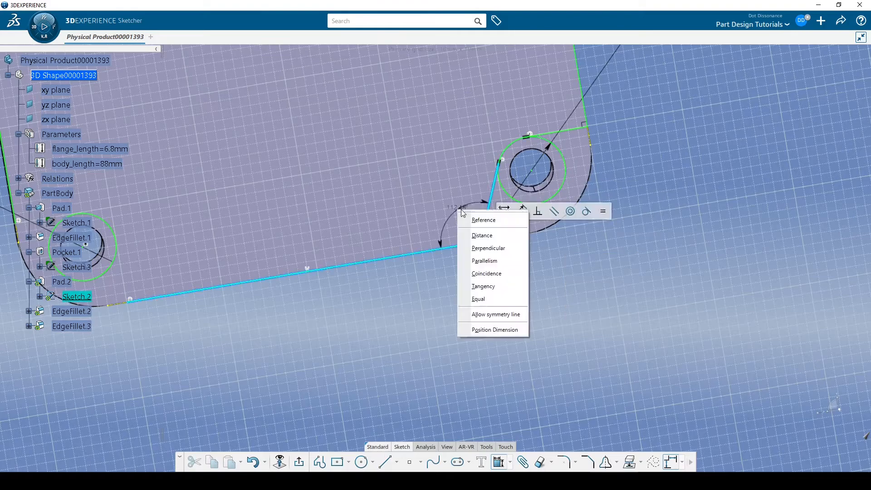
left_click(538, 210)
- Complete the remaining corner lines at the lower-left circle, tangent to the circle and perpendicular to the adjoining body edges
middle_click_drag(150, 291, 497, 264)
left_click(480, 246)
left_click(529, 266, "ctrl")
left_click(590, 234)
left_click(385, 462)
left_click(426, 186)
left_click(362, 176)
middle_click_drag(411, 182, 457, 212)
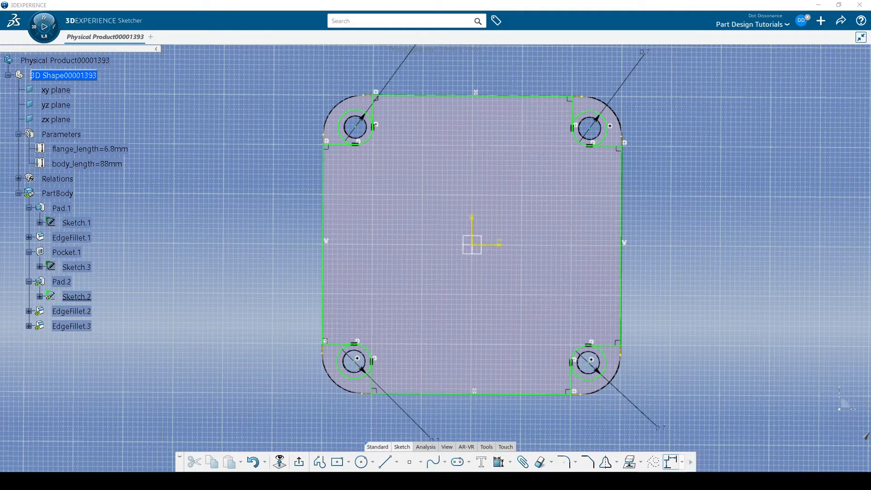
mouse_move(341, 147)
middle_mouse_down()
mouse_move(352, 171)
mouse_move(334, 150)
middle_mouse_up()
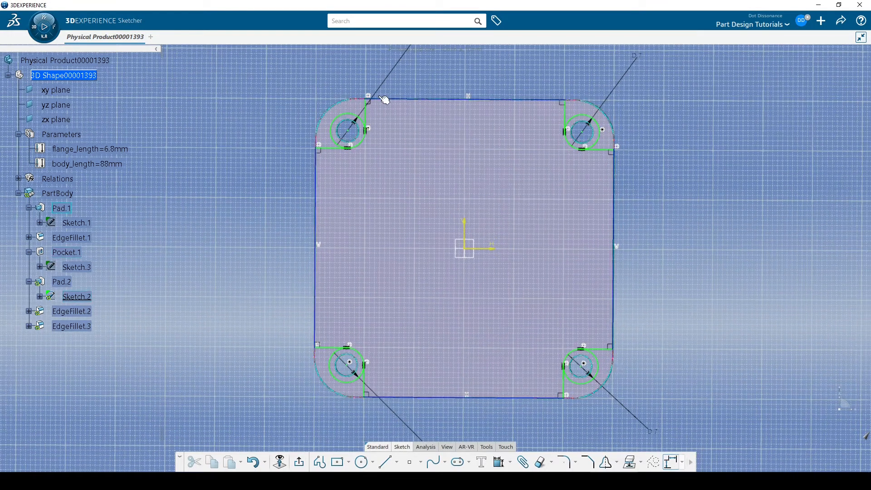
- Quick Trim the outer arc of the circle around the upper-right hole, keeping the inner notch arc
left_click(553, 463)
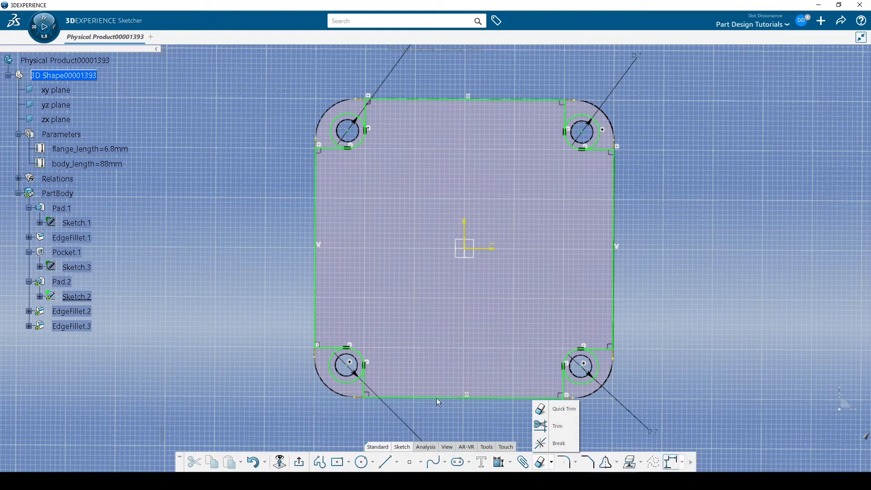
left_click(551, 415)
mouse_move(636, 116)
middle_mouse_down()
mouse_move(609, 194)
mouse_move(612, 148)
middle_mouse_up()
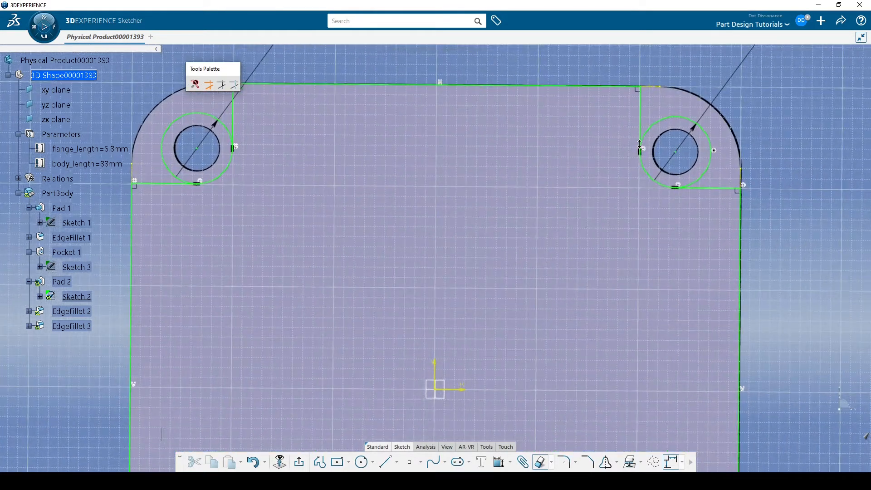
middle_click_drag(694, 154, 546, 210)
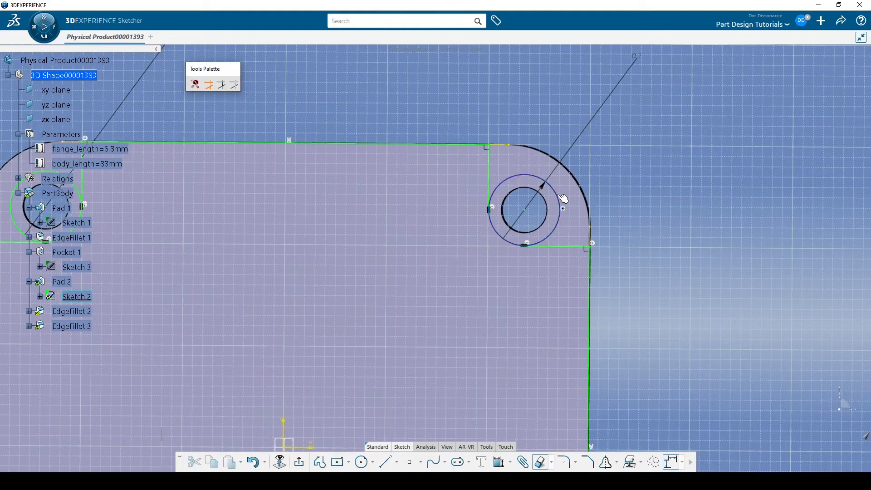
left_click(563, 199)
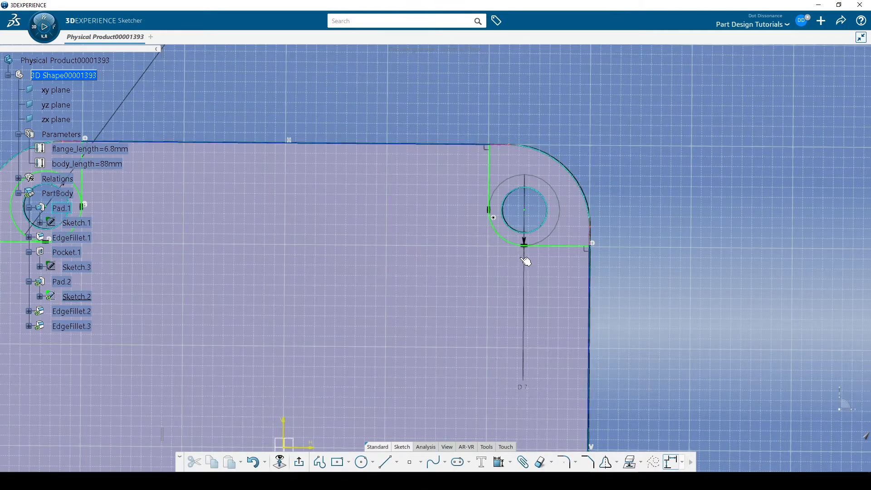
mouse_move(409, 300)
middle_mouse_down()
mouse_move(586, 173)
mouse_move(562, 227)
middle_mouse_up()
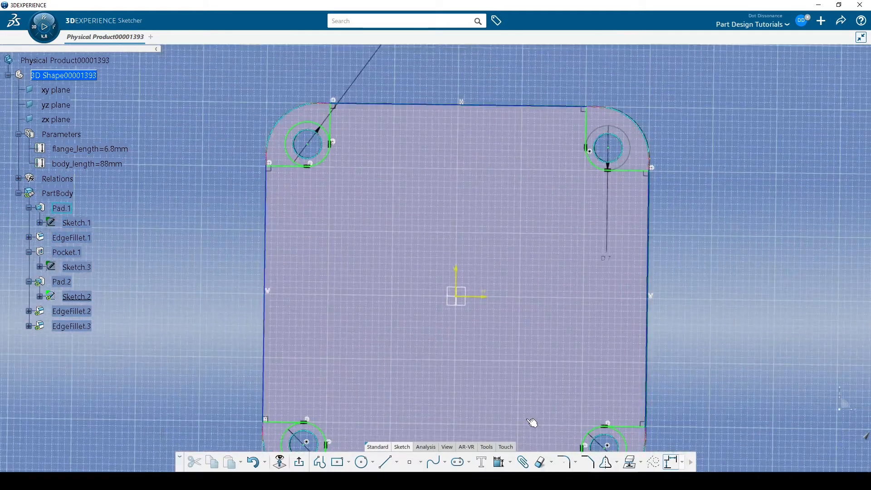
- Quick Trim the outer arcs of the upper-left, lower-left and lower-right circles, keeping the inner notch arcs
left_click(539, 462)
middle_click_drag(514, 315, 579, 243)
left_click(348, 70)
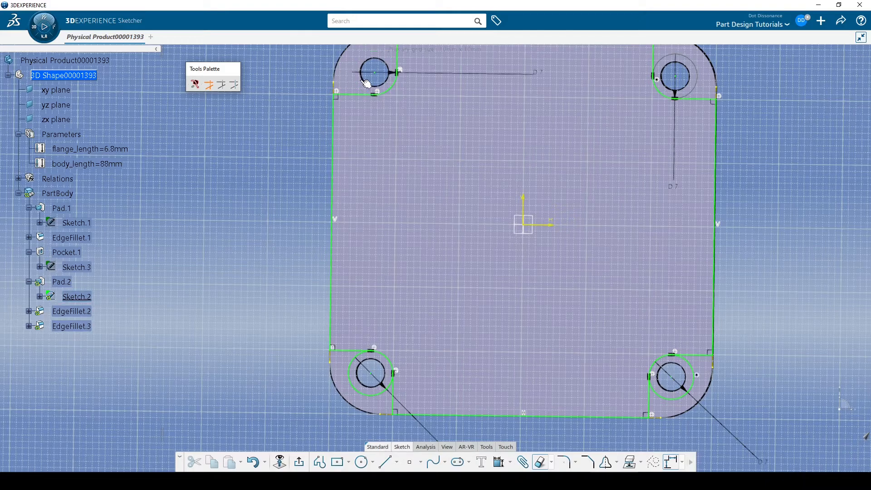
left_click(356, 391)
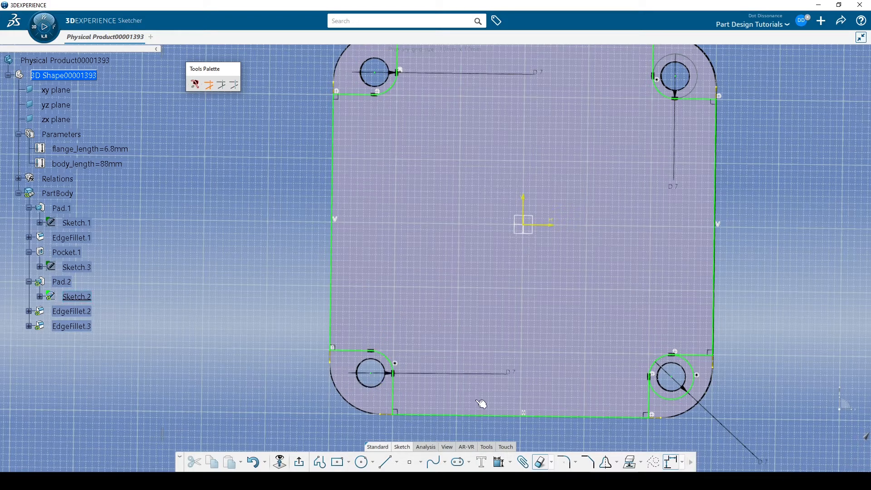
left_click(668, 400)
mouse_move(527, 280)
middle_mouse_down()
mouse_move(527, 305)
mouse_move(430, 233)
middle_mouse_up()
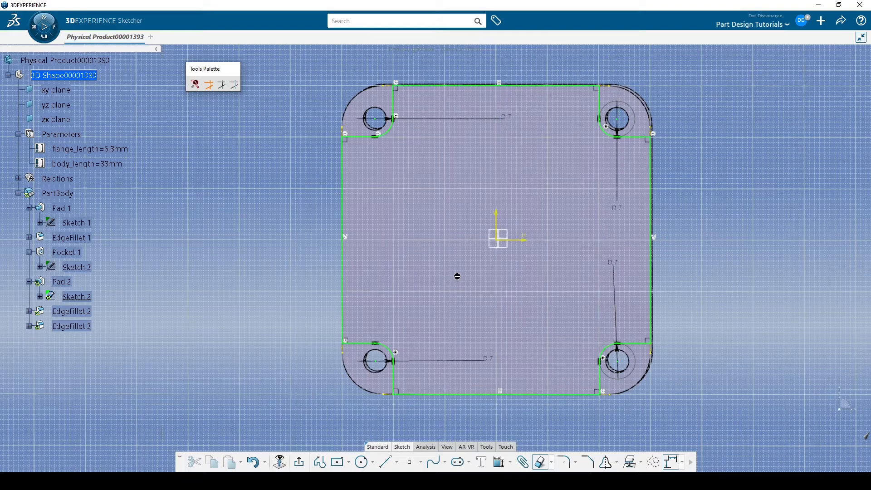
- Exit the body sketch, review the EdgeFillet.2 edge entries in the update diagnosis and close it
left_click(299, 462)
middle_click_drag(301, 419, 395, 297)
left_click_drag(436, 164, 343, 57)
middle_click_drag(564, 236, 278, 317)
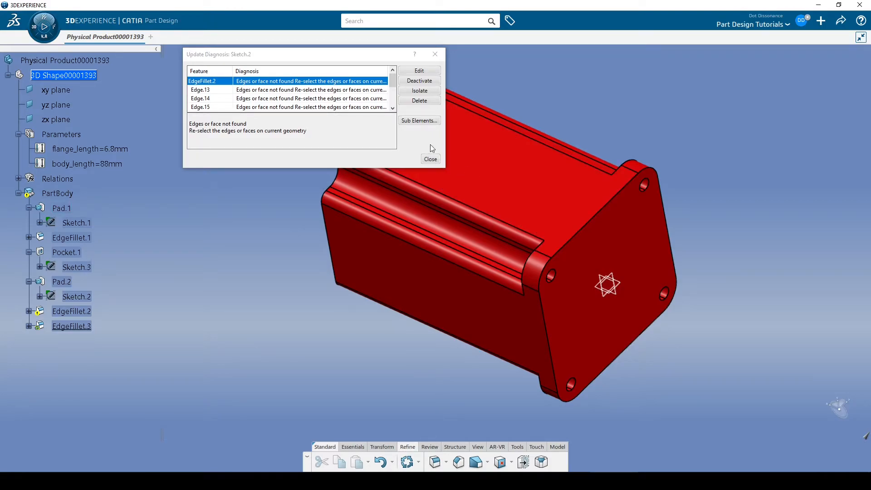
left_click(233, 92)
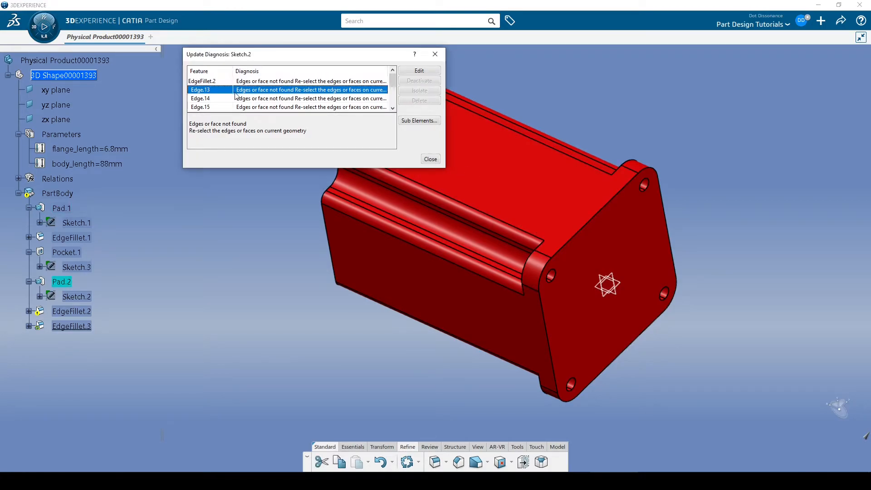
left_click(243, 108)
left_click(431, 160)
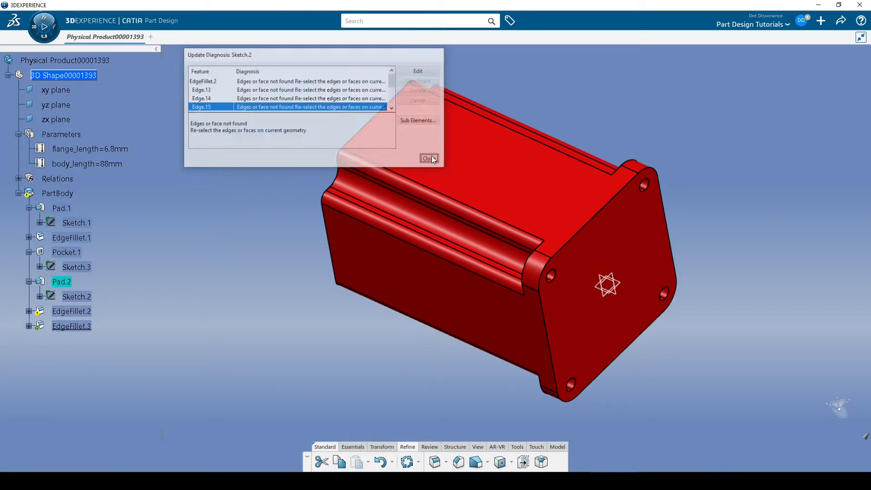
middle_click_drag(324, 172, 353, 187)
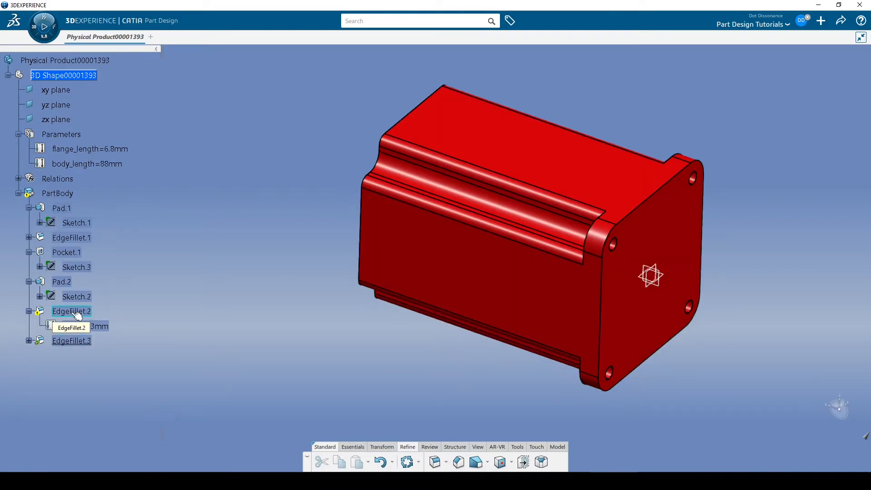
- Edit EdgeFillet.2, discard its lost edge references and select the first long notch edges along the motor body
double_click(73, 313)
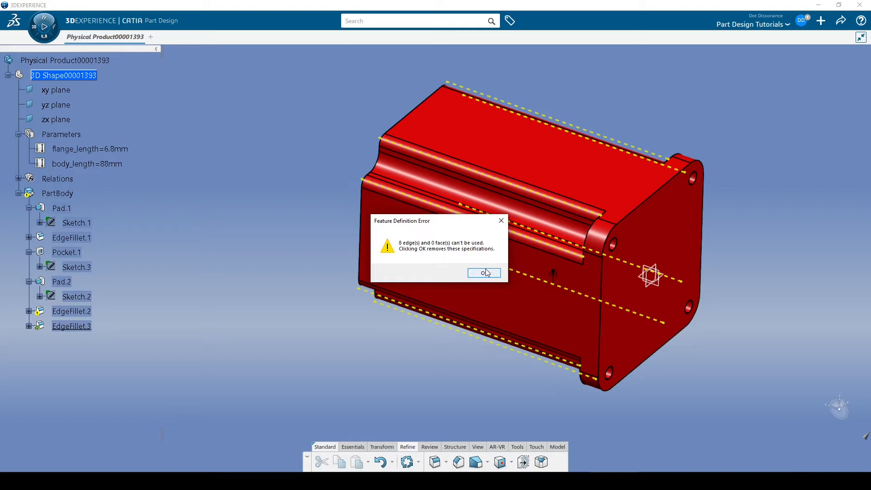
left_click(485, 272)
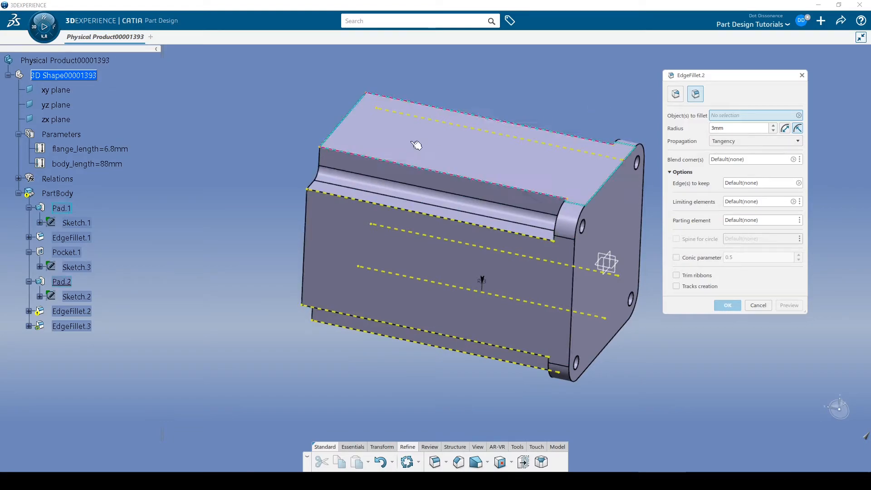
left_click(519, 191)
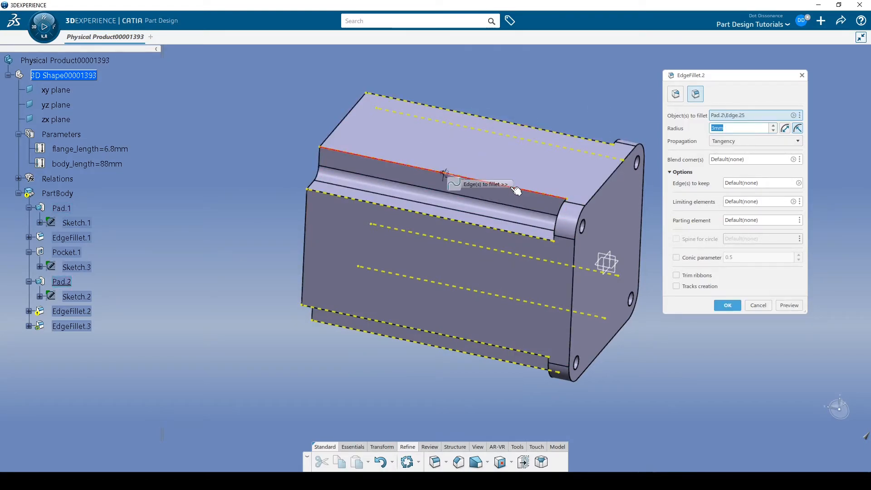
middle_click_drag(470, 332, 486, 218)
left_click(486, 226)
left_click(383, 257)
- Add the remaining long notch edges to EdgeFillet.2 until all eight are selected, and apply the 3 mm fillet
middle_click_drag(426, 301, 416, 301)
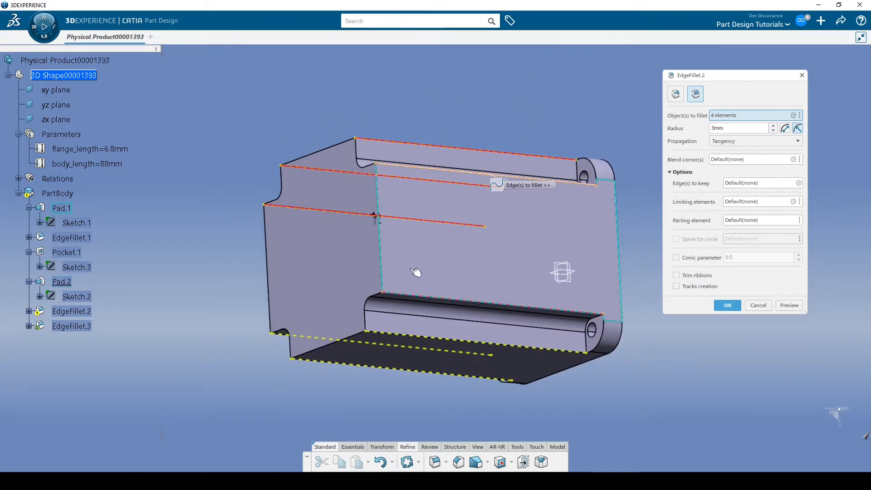
left_click(416, 301)
left_click(416, 301)
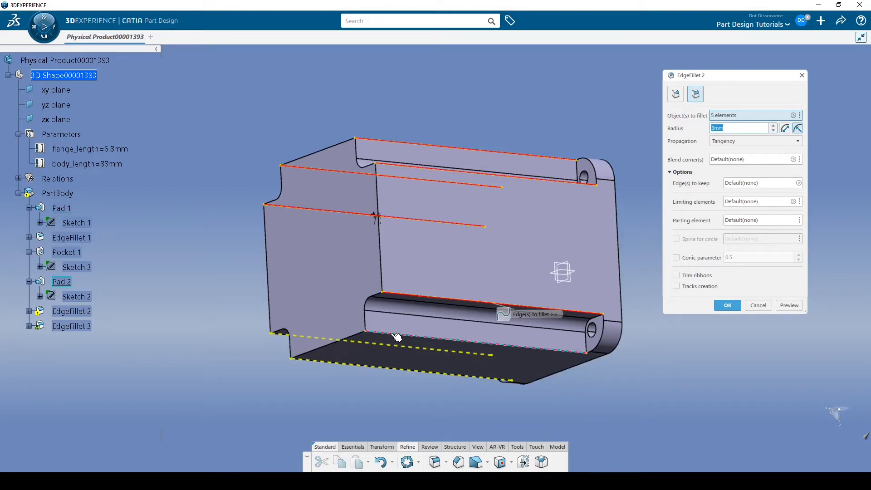
middle_click_drag(401, 320, 451, 273)
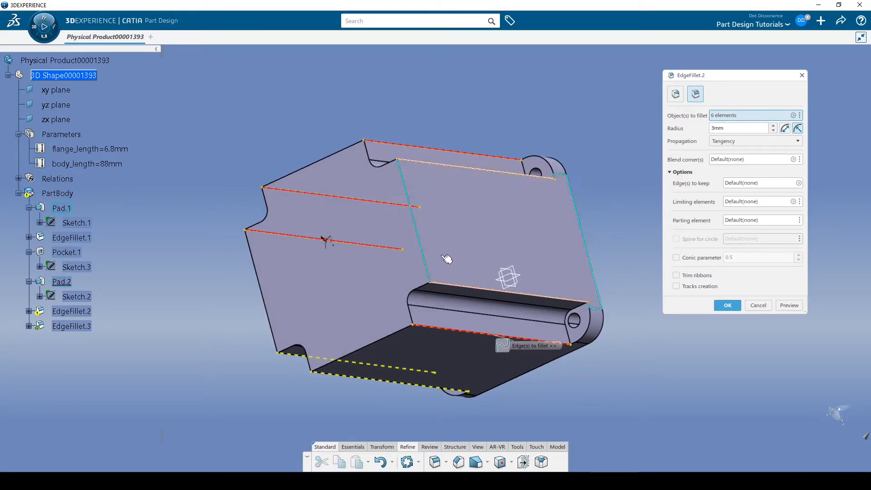
middle_click_drag(503, 264, 518, 241)
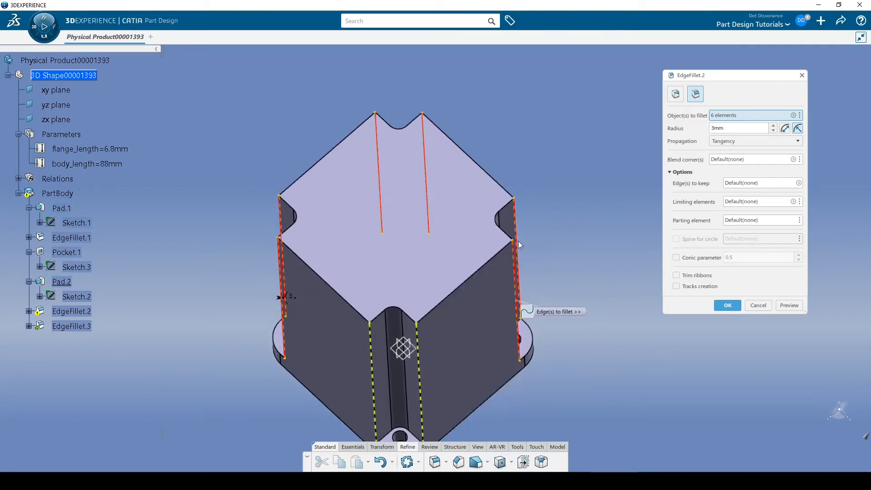
left_click(420, 360)
left_click(376, 365)
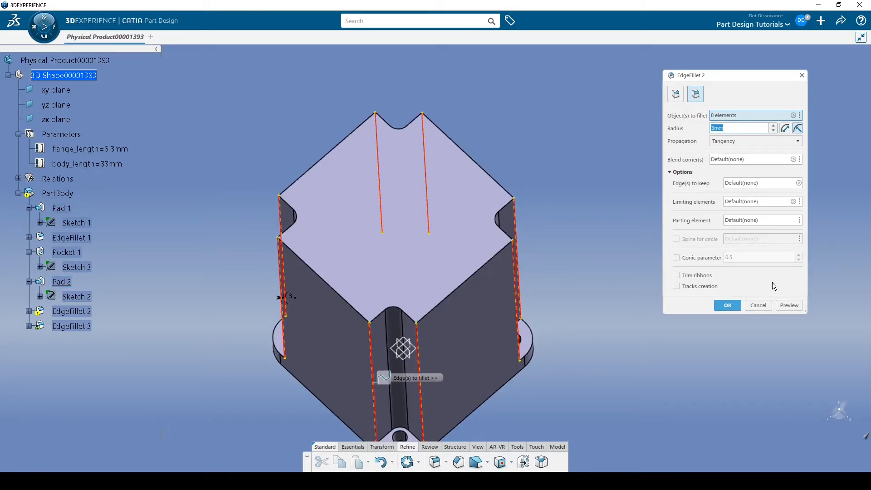
left_click(724, 306)
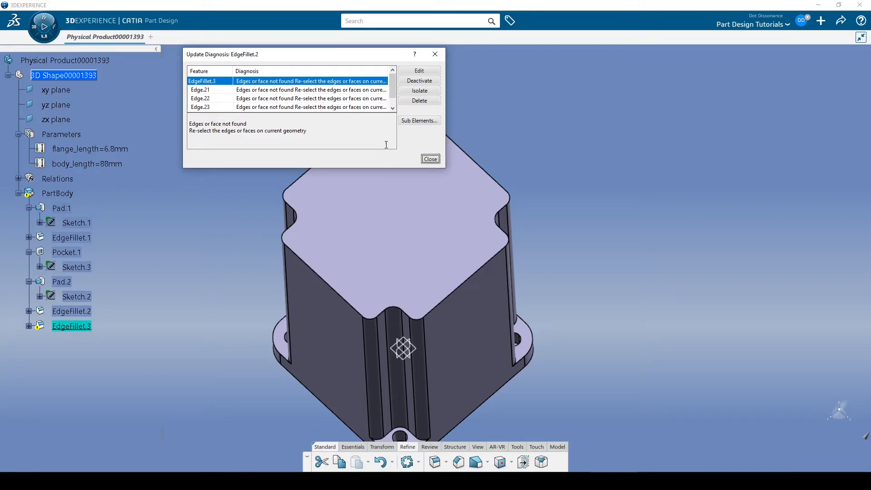
- Close the update diagnosis and delete the broken EdgeFillet.3 feature
left_click_drag(374, 56, 736, 84)
middle_click_drag(504, 110, 513, 100)
middle_click_drag(386, 170, 418, 144)
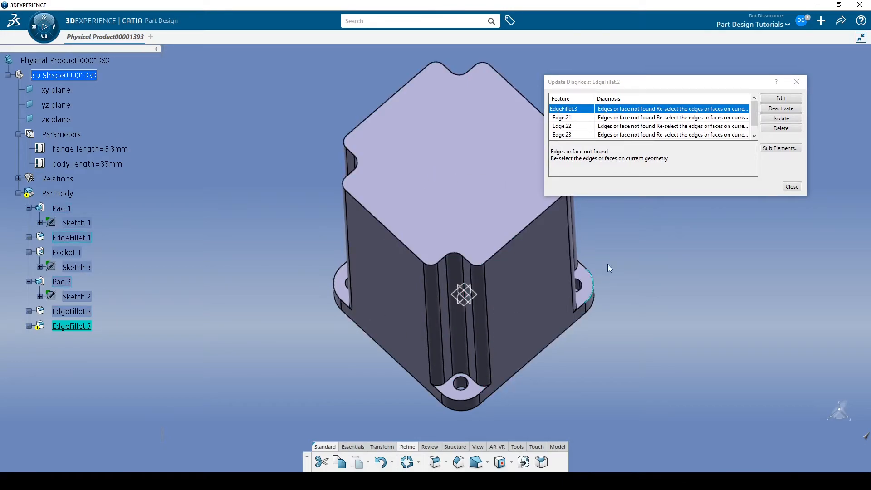
left_click(792, 187)
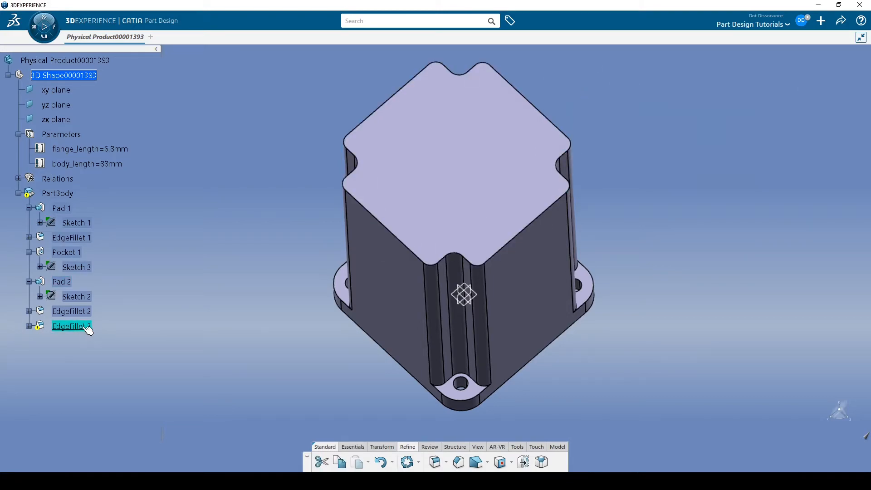
key("Delete")
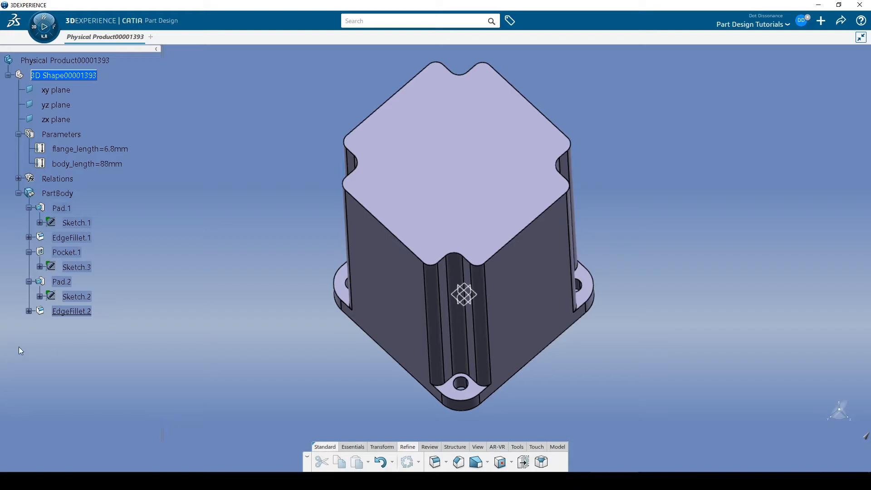
- Examine the rounded corner notches, the flange corners around the mounting holes and the front face from several angles
middle_click_drag(328, 298, 414, 251)
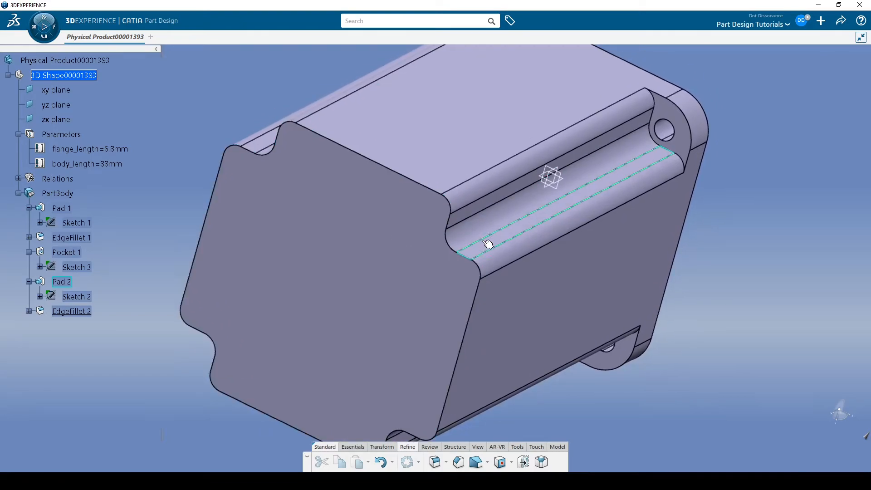
mouse_move(459, 261)
middle_mouse_down()
mouse_move(439, 249)
mouse_move(457, 244)
middle_mouse_up()
middle_click_drag(431, 285, 490, 210)
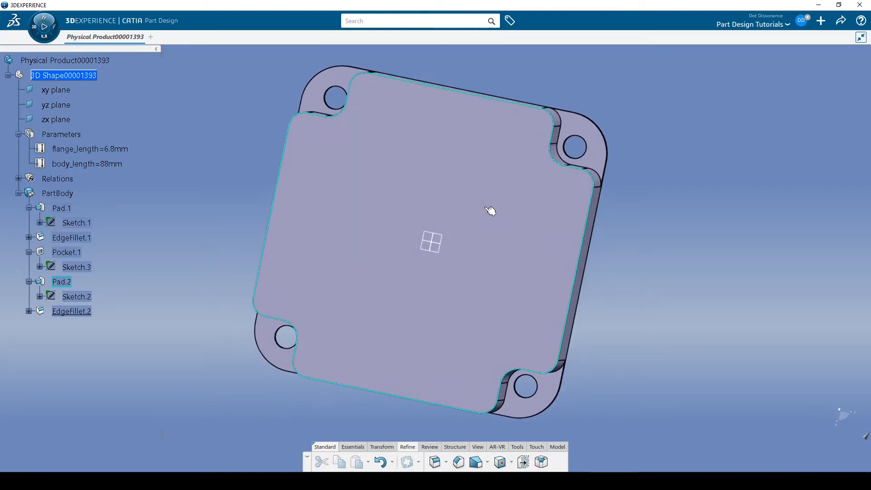
left_click(600, 157)
left_click(693, 219)
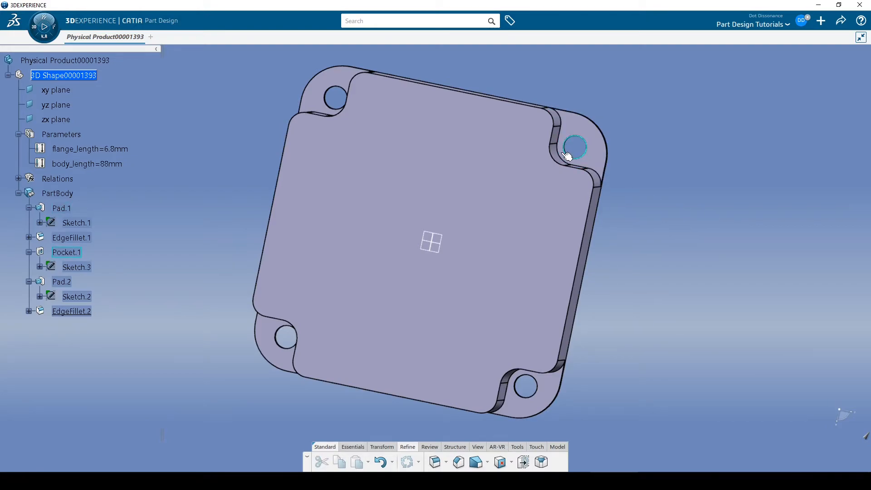
middle_click_drag(393, 254, 399, 257)
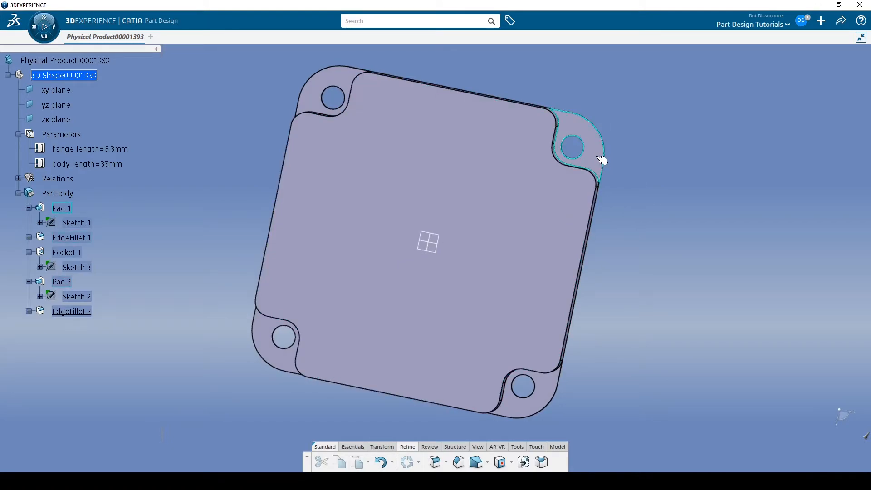
middle_click_drag(612, 284, 418, 228)
middle_click_drag(440, 301, 505, 227)
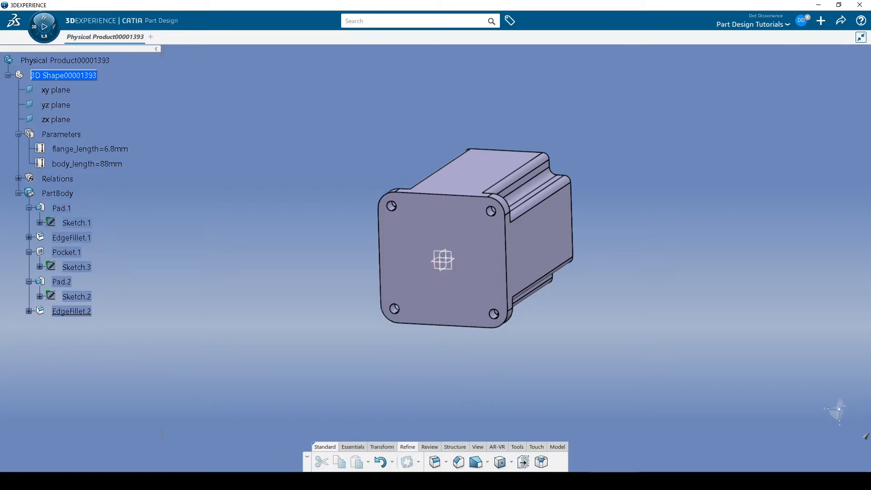
- Switch to the browser, check the front boss dimensions in the 24HS34-3504D datasheet and return to CATIA
key("alt+Tab")
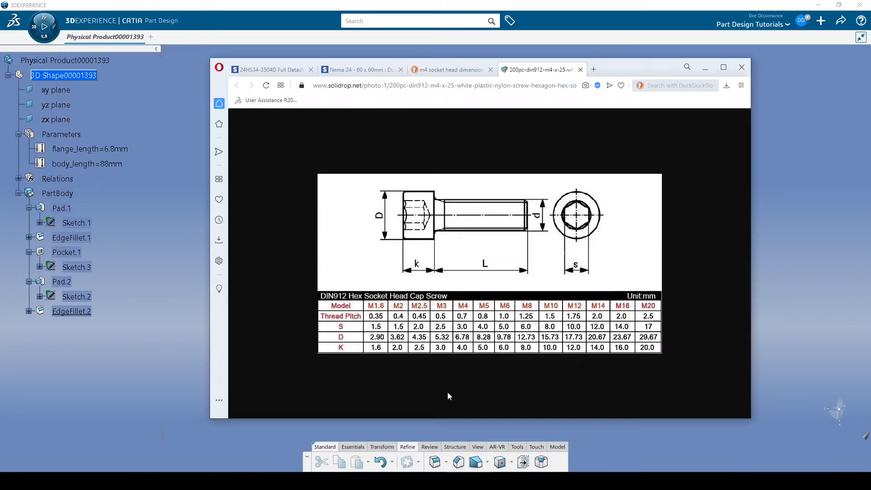
left_click(291, 68)
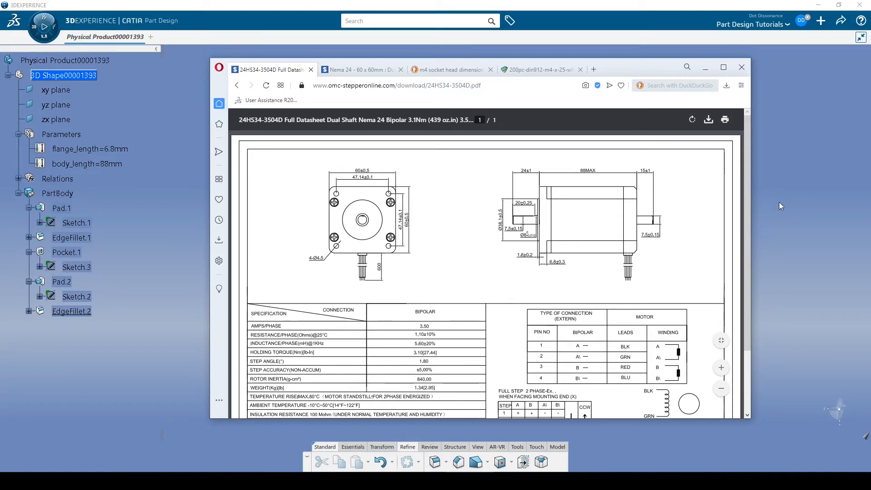
left_click(816, 185)
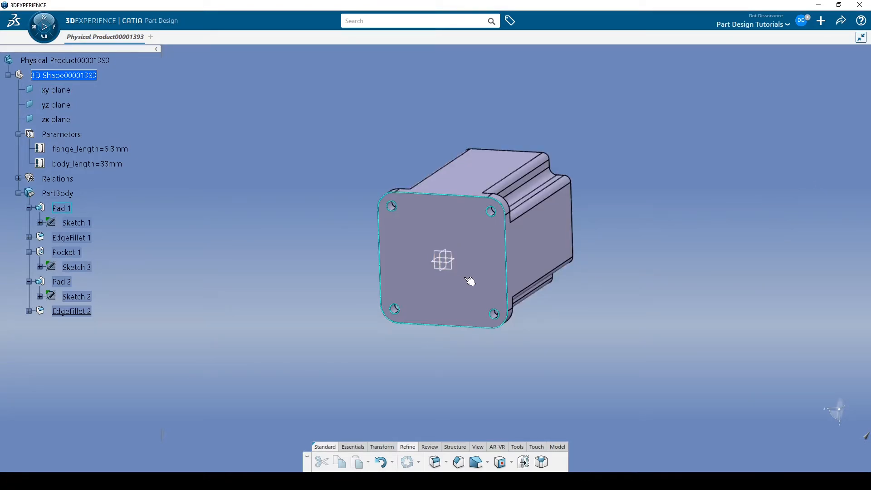
- Sketch a circle centred on the origin of the flange's front face, dimension its diameter to 38.1 mm and exit the sketch
left_click(484, 292)
left_click(531, 247)
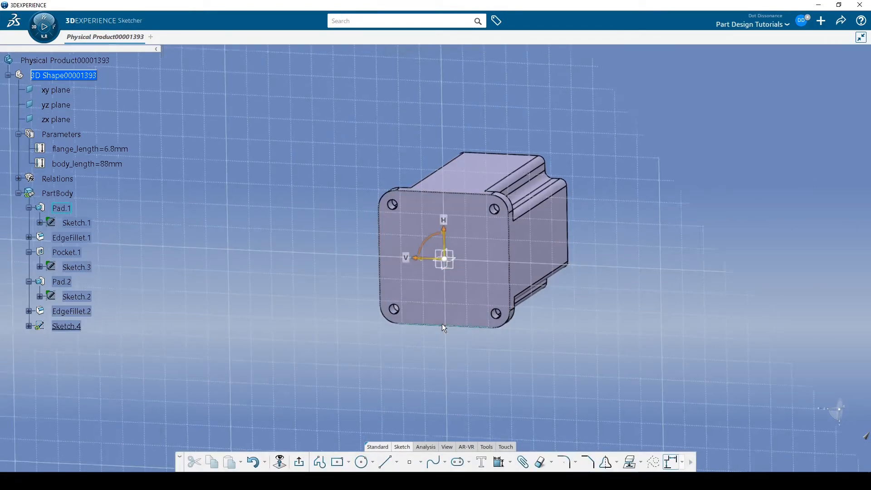
left_click(361, 462)
left_click(451, 257)
left_click(474, 284)
left_click(567, 252)
left_click(531, 145)
type("38.1")
key("Return")
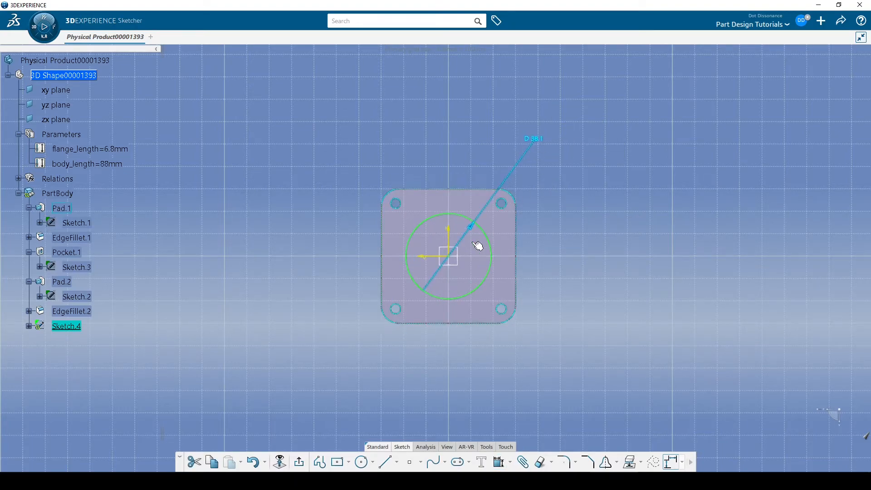
left_click(305, 464)
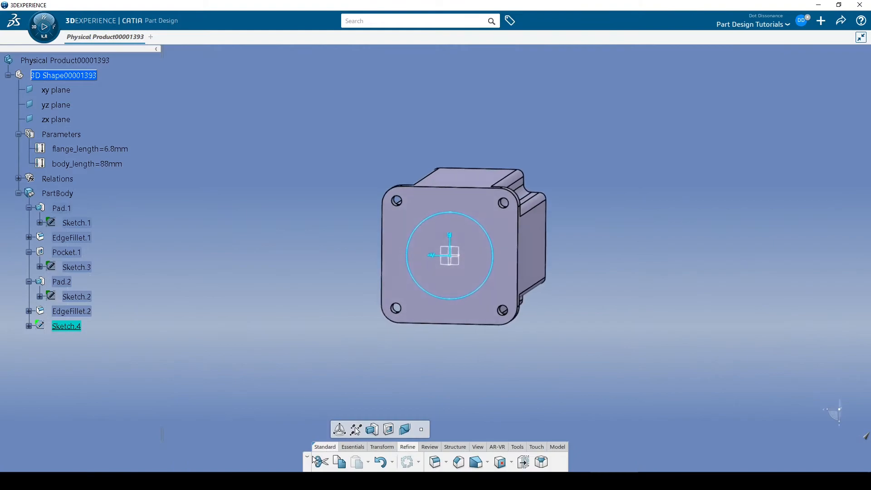
- Pad the circle sketch outward from the flange's front face to form the round boss
middle_click_drag(603, 269, 469, 298)
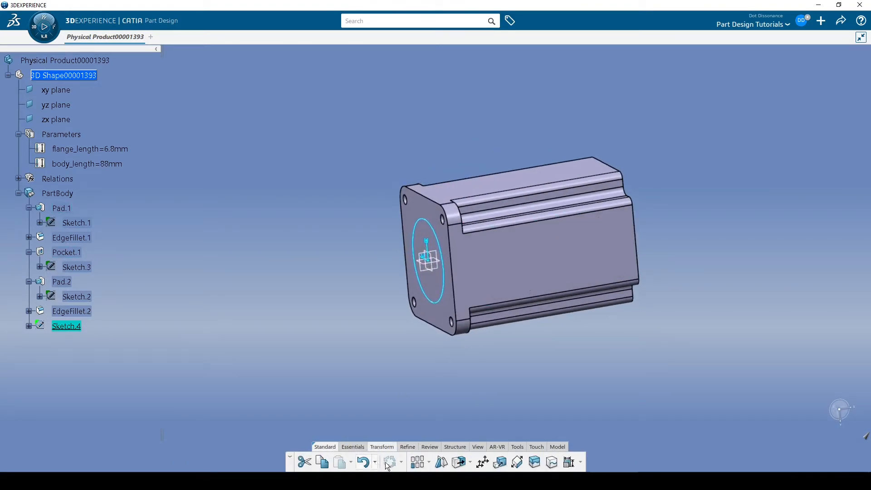
left_click(357, 447)
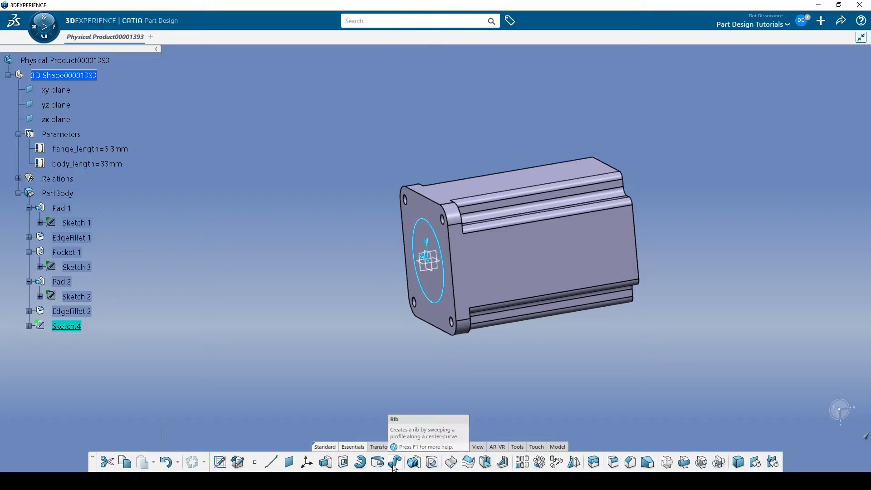
left_click(326, 462)
key("Return")
middle_click_drag(712, 277, 606, 203)
- Switch to the browser, study the round boss in the Nema 24 product photo and return to CATIA
key("alt+Tab")
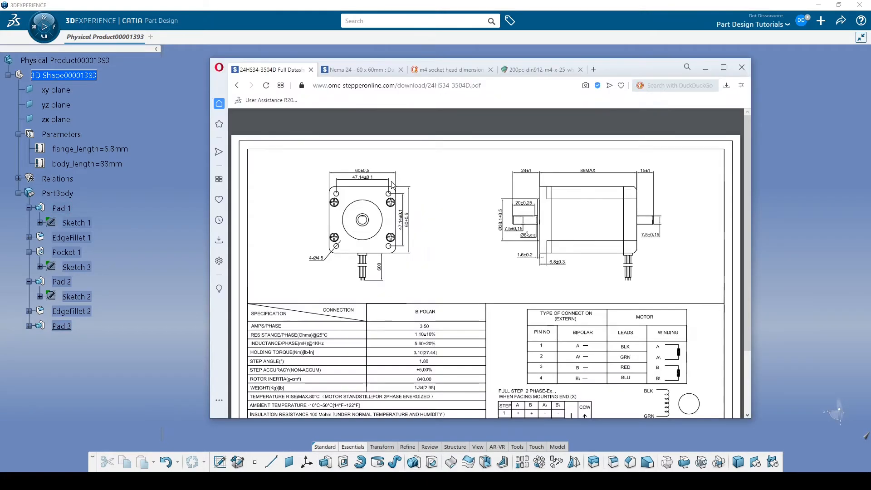
left_click(364, 68)
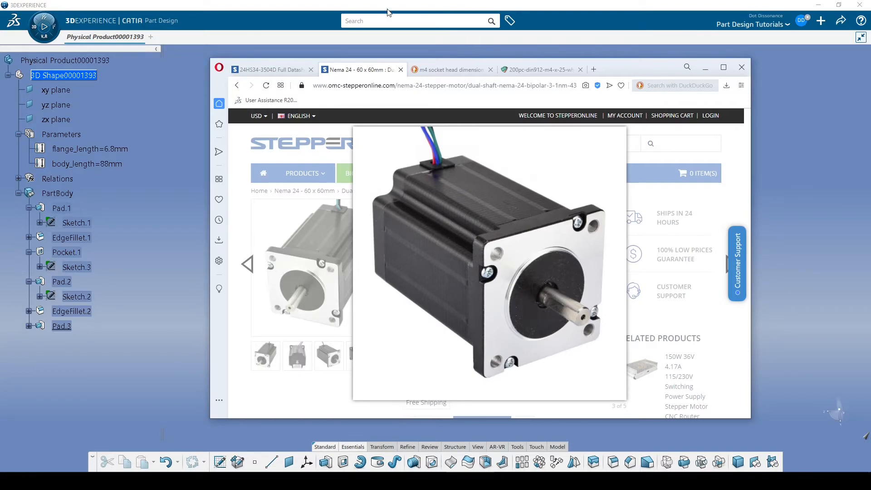
left_click(305, 6)
- Start a Draft on the round boss's side face with its flat outer face as the neutral element, and preview it
middle_click_drag(399, 252, 457, 29)
middle_click_drag(517, 208, 518, 141)
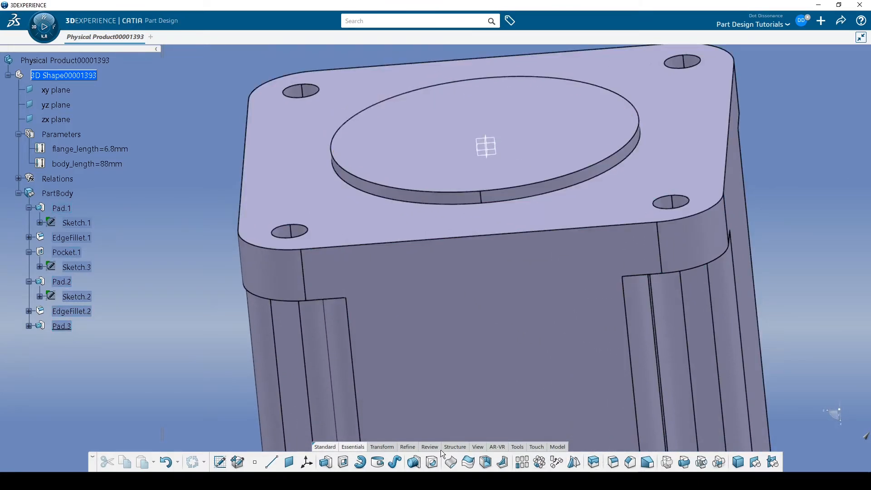
left_click(429, 448)
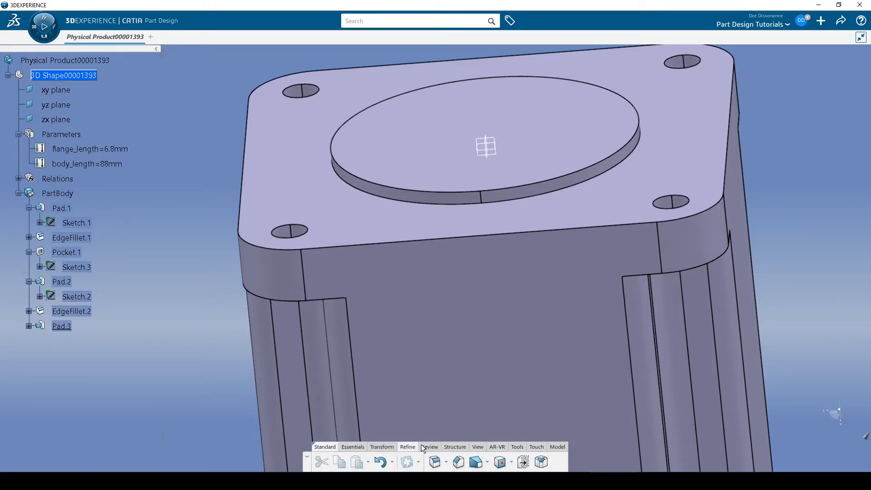
left_click(489, 462)
middle_click_drag(573, 205, 462, 277)
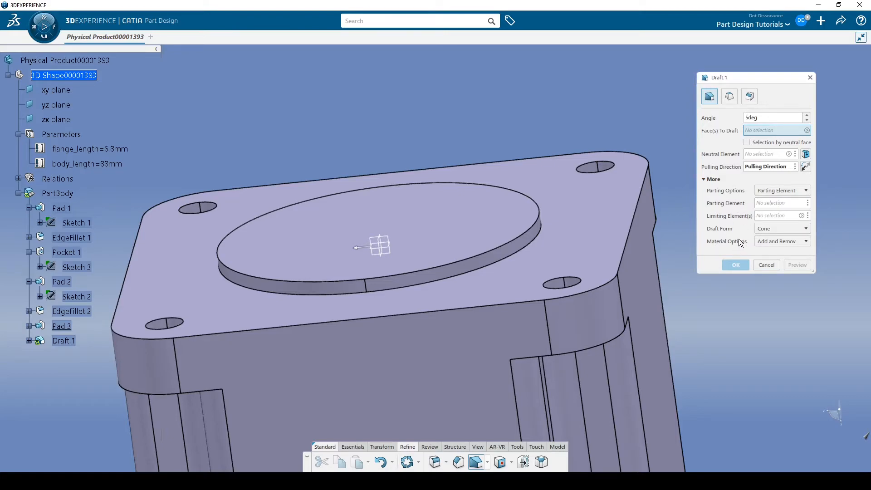
left_click(530, 247)
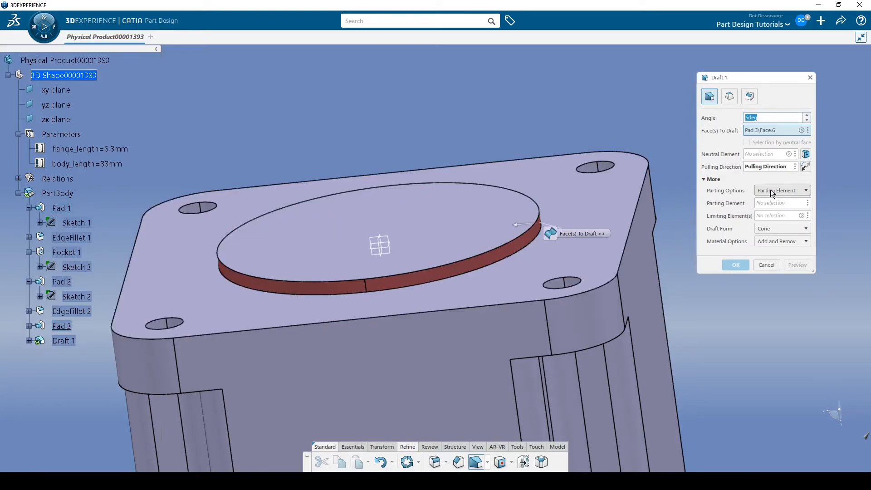
left_click(758, 154)
left_click(496, 210)
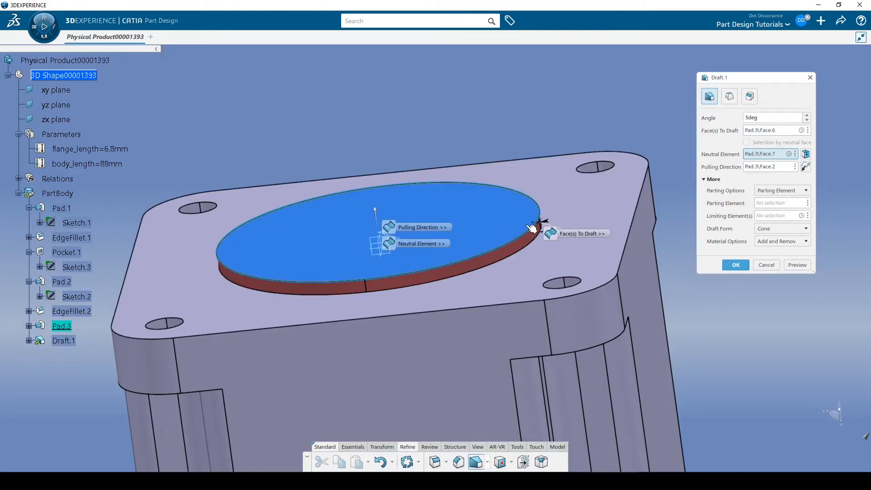
left_click(796, 266)
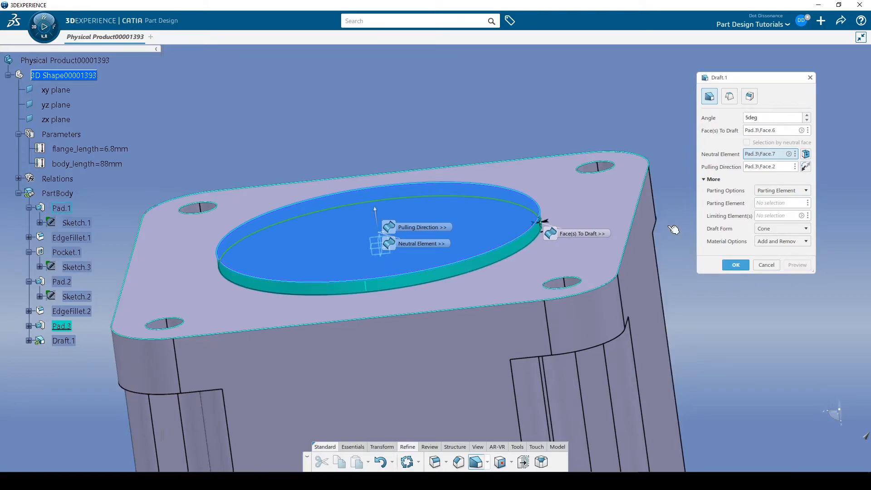
- Set the boss draft angle to 20 degrees, preview it and inspect the slanted side face
type("20")
left_click(794, 203)
left_click(794, 265)
middle_click_drag(513, 277, 220, 259)
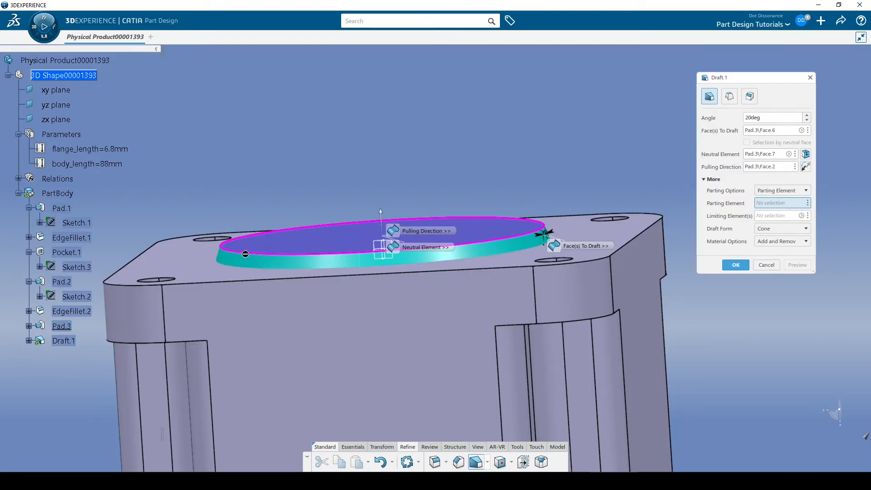
middle_click_drag(451, 126, 486, 210)
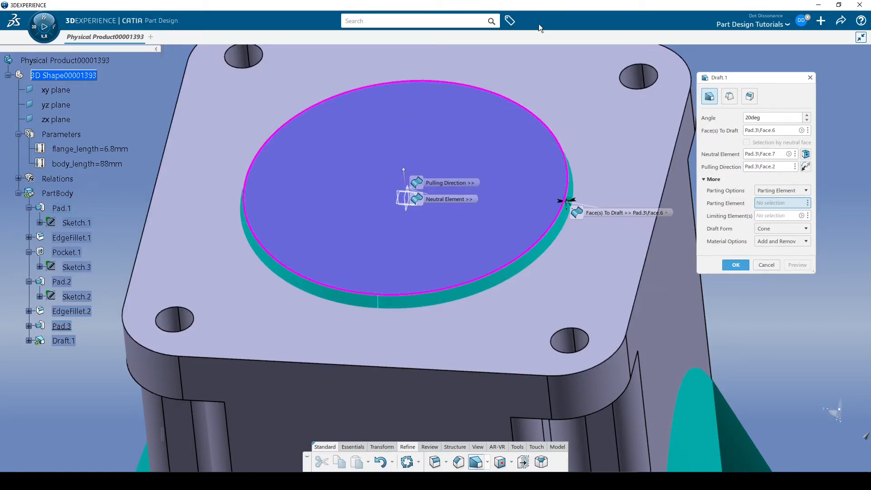
- Set the boss draft angle to 30 degrees, preview it and apply the draft
left_click(771, 118)
left_click(789, 266)
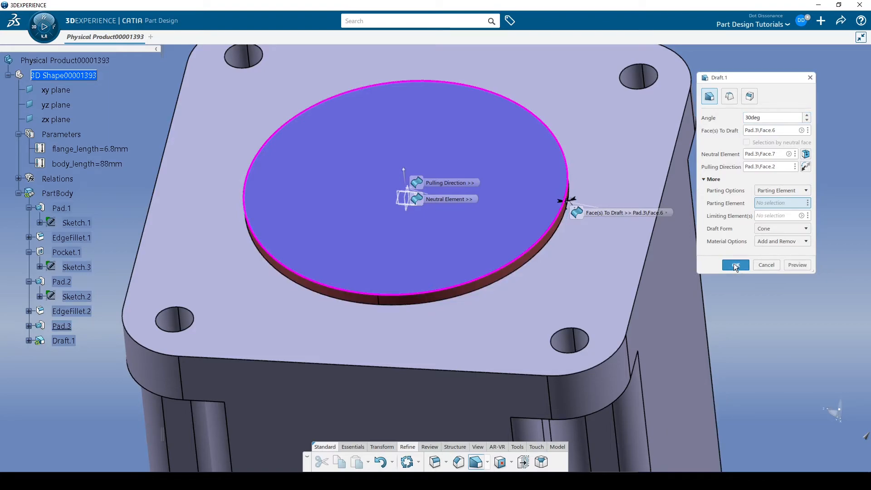
left_click(736, 265)
middle_click_drag(459, 292, 439, 181)
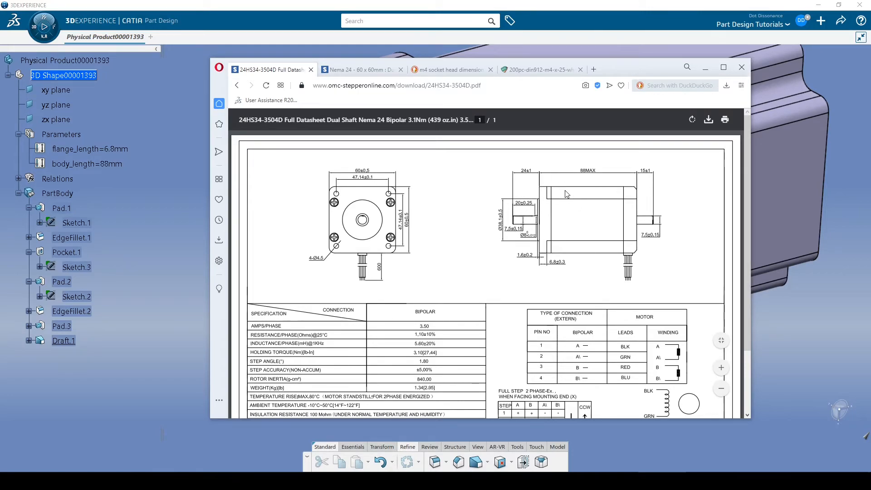
- Study the front shaft dimensions in the motor datasheet's front and side views in the browser, and return to CATIA
scroll(562, 192, "up", 4, "ctrl")
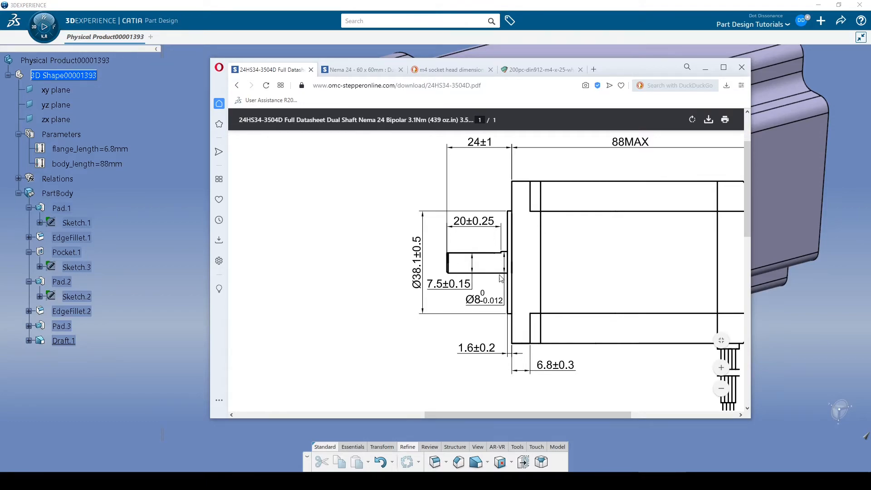
scroll(500, 279, "left", 8)
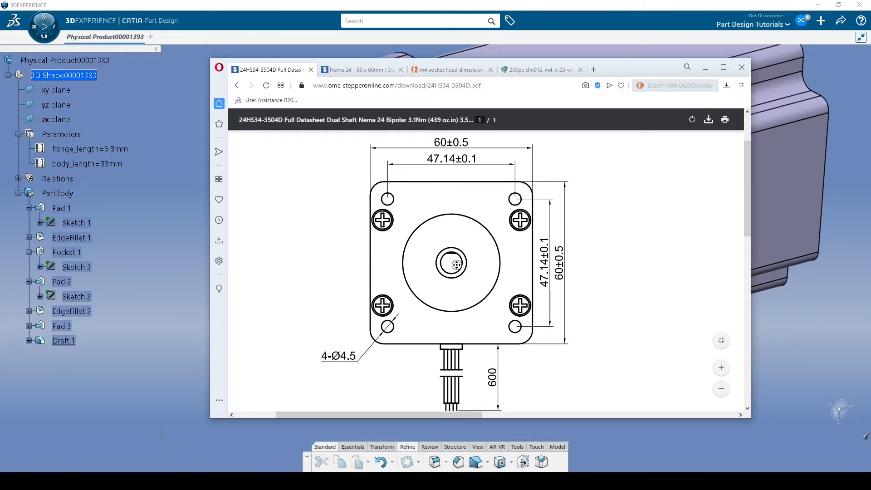
scroll(456, 265, "right", 8)
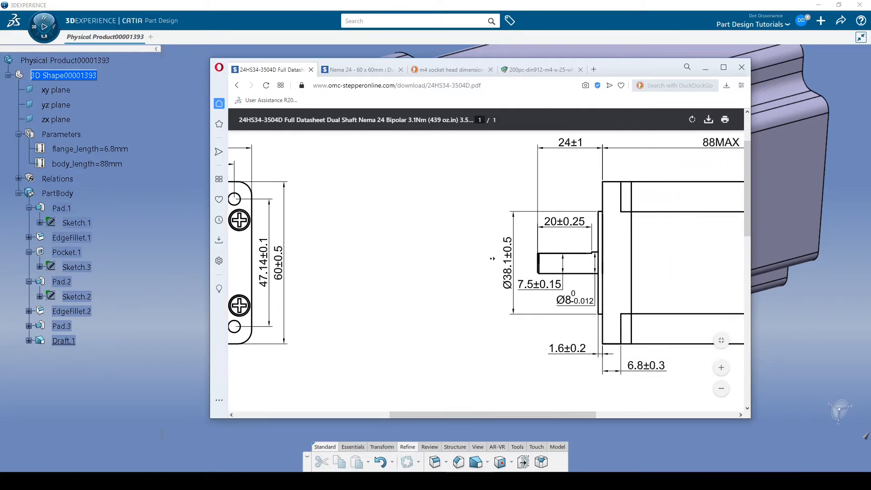
scroll(493, 258, "right", 4)
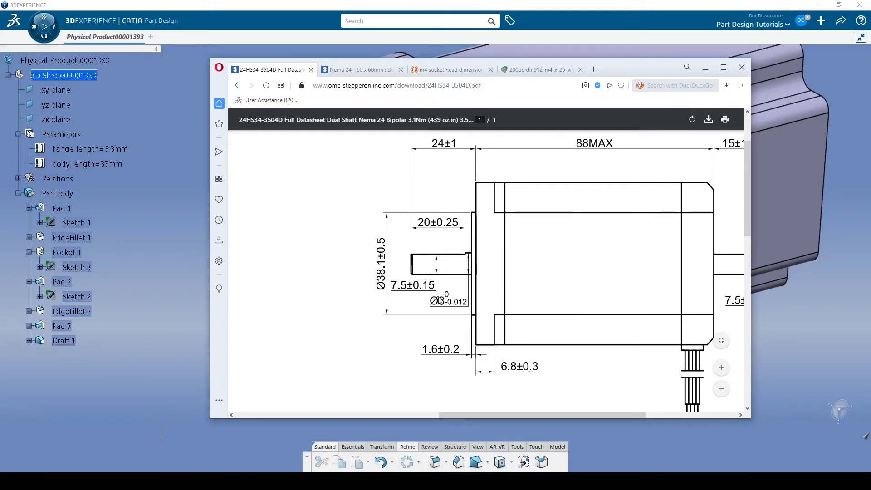
left_click(185, 207)
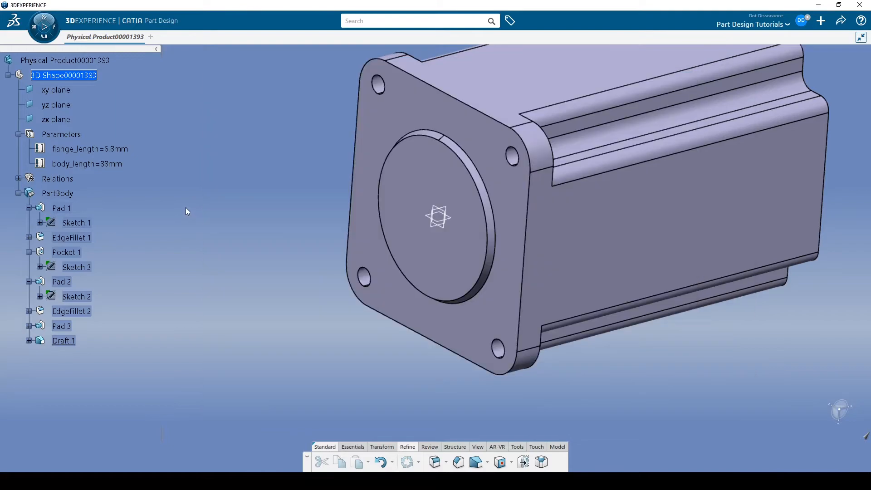
- Start a sketch on the boss's flat outer face and draw a circle about 7.4 mm in diameter centred on the origin
left_click(427, 253)
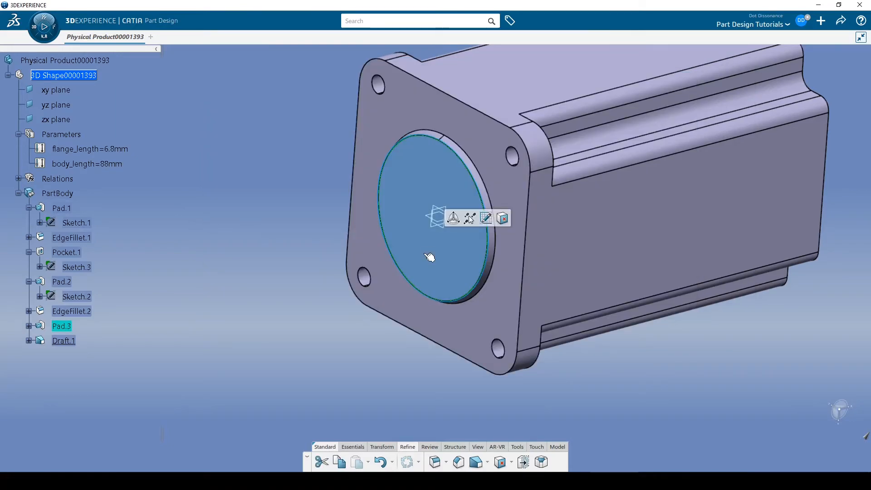
left_click(486, 219)
left_click(366, 463)
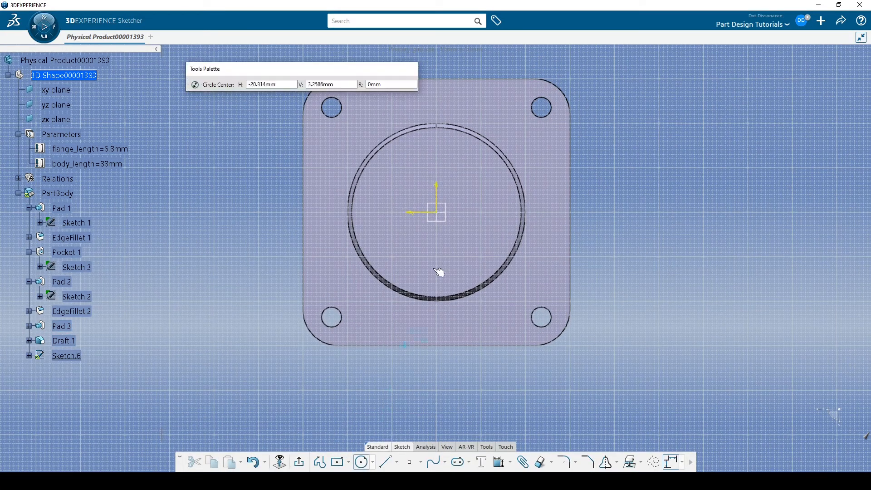
left_click(440, 213)
left_click(453, 218)
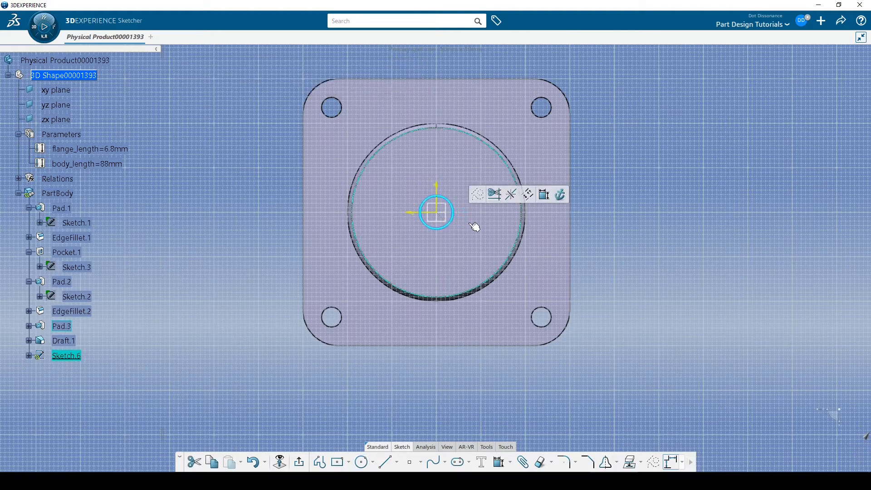
- Dimension the circle's diameter and set it to 8 mm
left_click(543, 193)
left_click(477, 190)
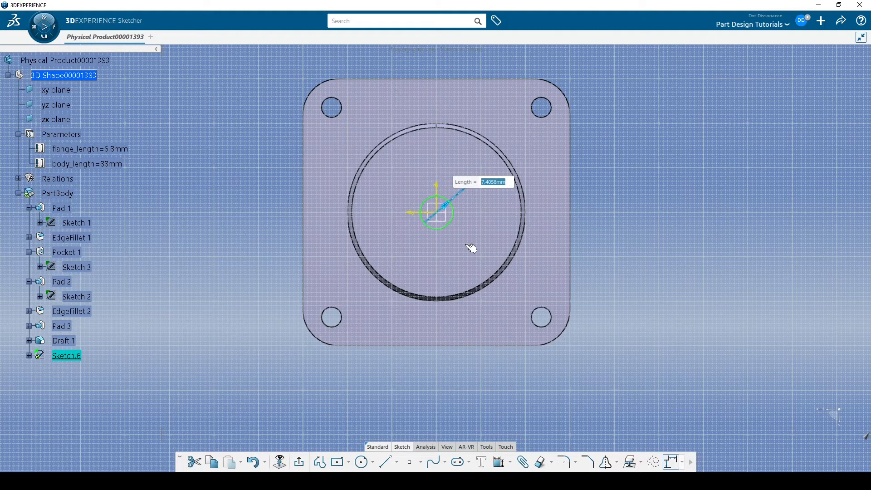
type("8")
key("Return")
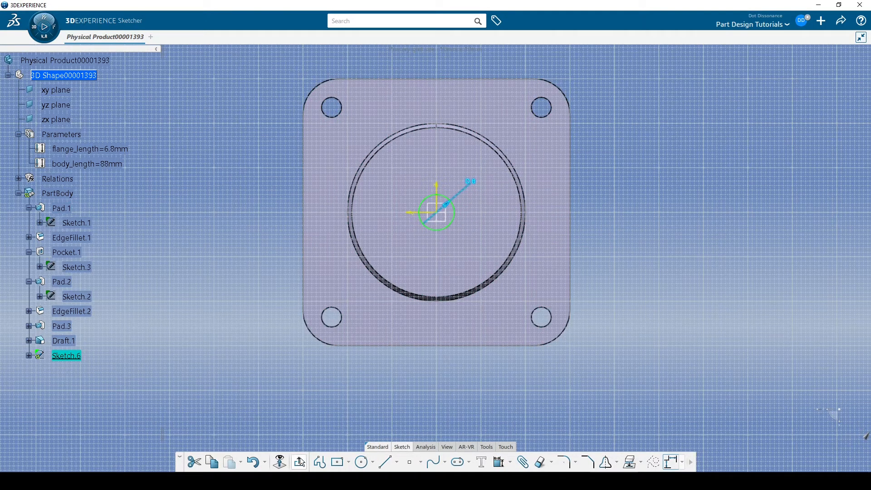
- Exit the sketch, pad the circle 20 mm outward from the boss as the motor shaft, and save
left_click(299, 462)
left_click(378, 422)
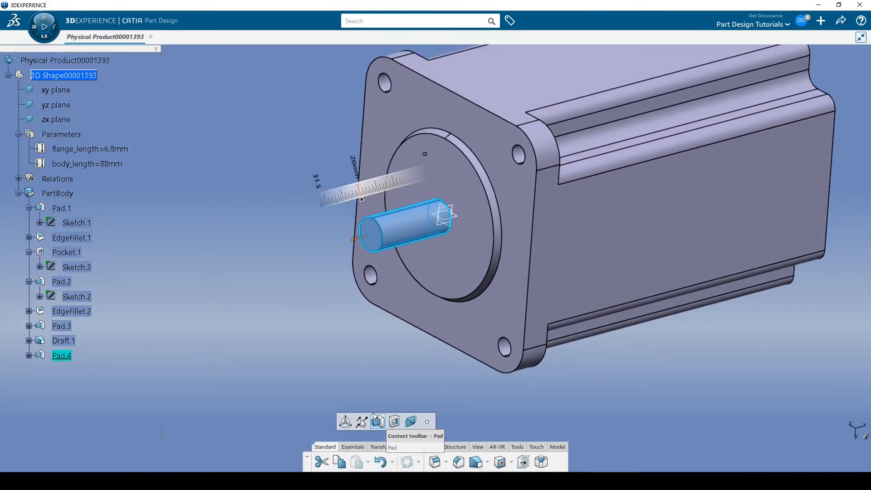
left_click(355, 188)
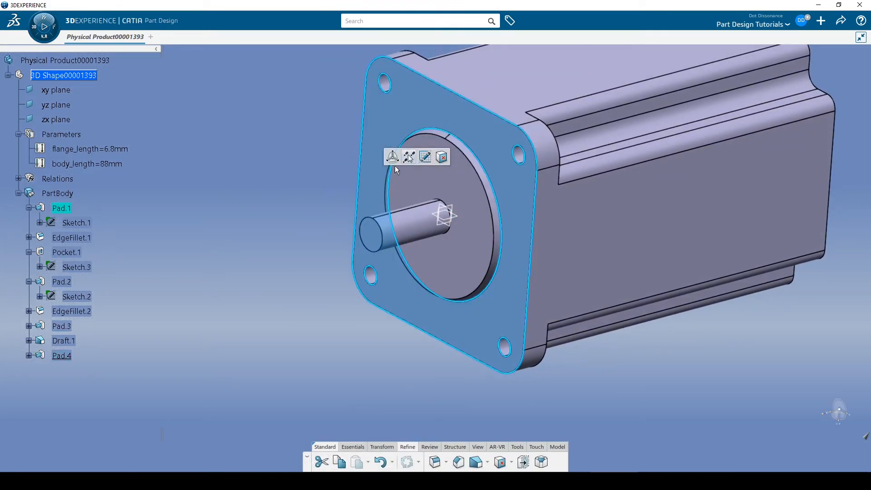
left_click(302, 258)
key("ctrl+s")
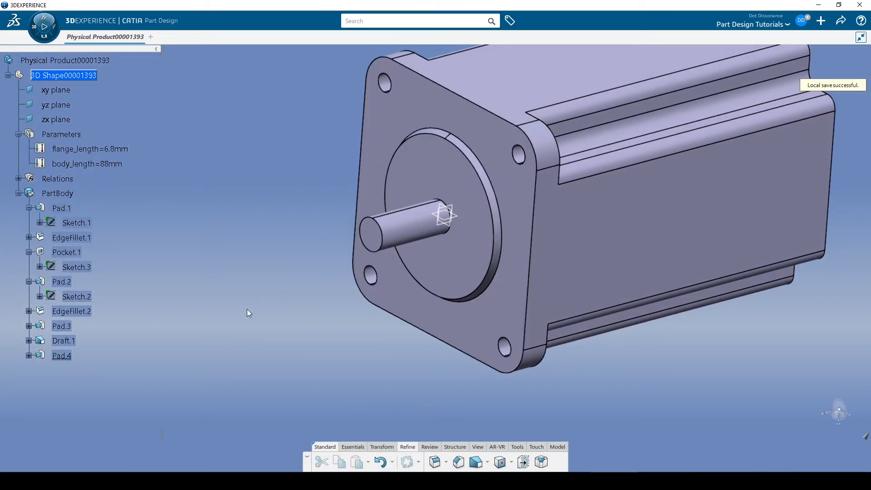
- Reopen the shaft pad's definition and apply its settings
double_click(61, 355)
left_click(660, 244)
- Start a sketch on the shaft's flat end face and project its circular edge into the sketch
middle_click_drag(289, 307, 565, 250)
left_click(495, 239)
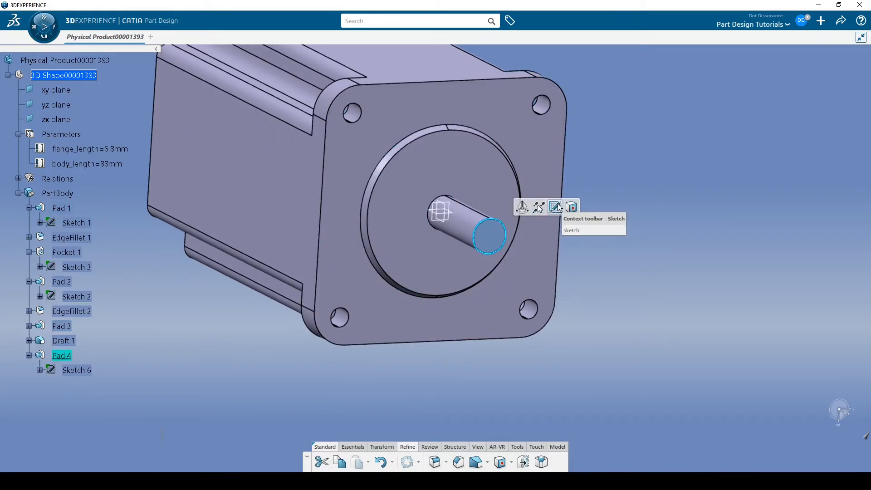
left_click(556, 207)
mouse_move(557, 212)
middle_mouse_down()
mouse_move(418, 231)
mouse_move(431, 247)
mouse_move(506, 274)
mouse_move(463, 288)
mouse_move(498, 269)
mouse_move(483, 268)
mouse_move(508, 184)
middle_mouse_up()
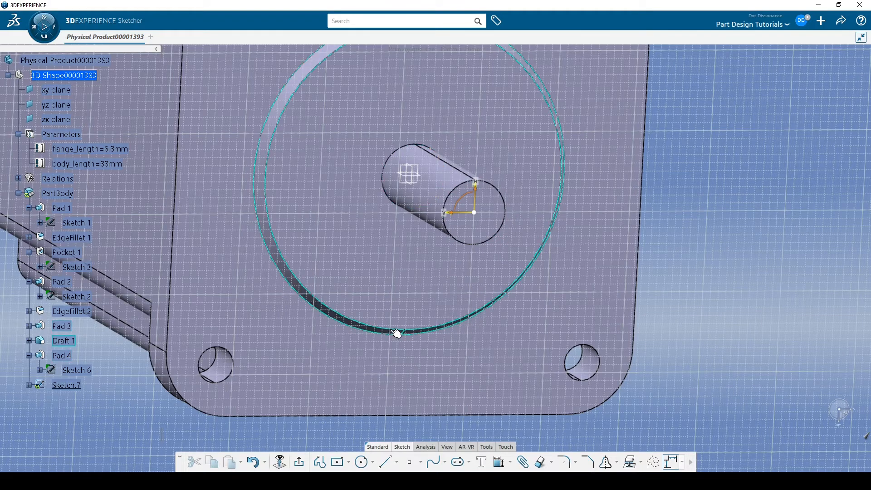
left_click(493, 247)
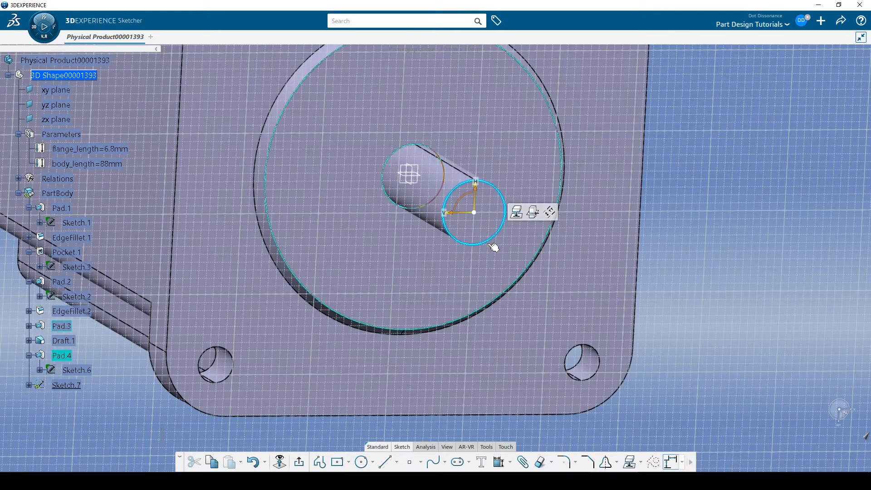
left_click(734, 209)
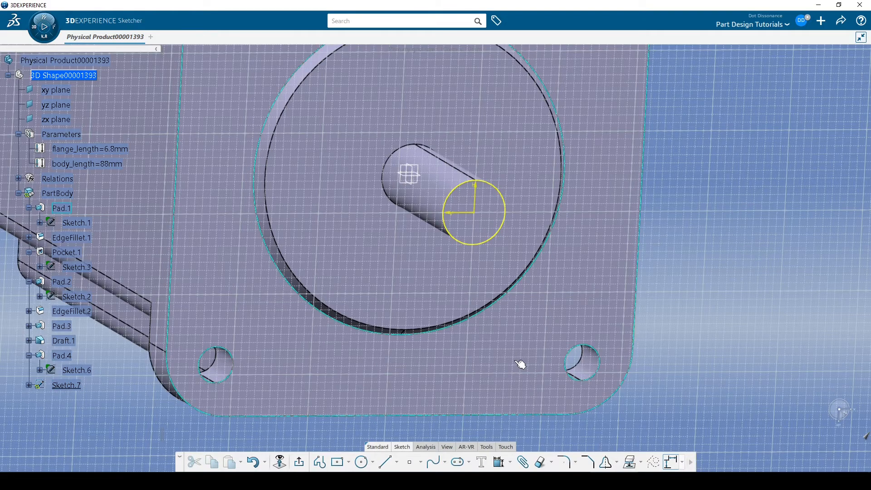
- Draw a straight horizontal chord across the projected circle, about 2.8 mm from its centre
left_click(385, 462)
left_click(461, 190)
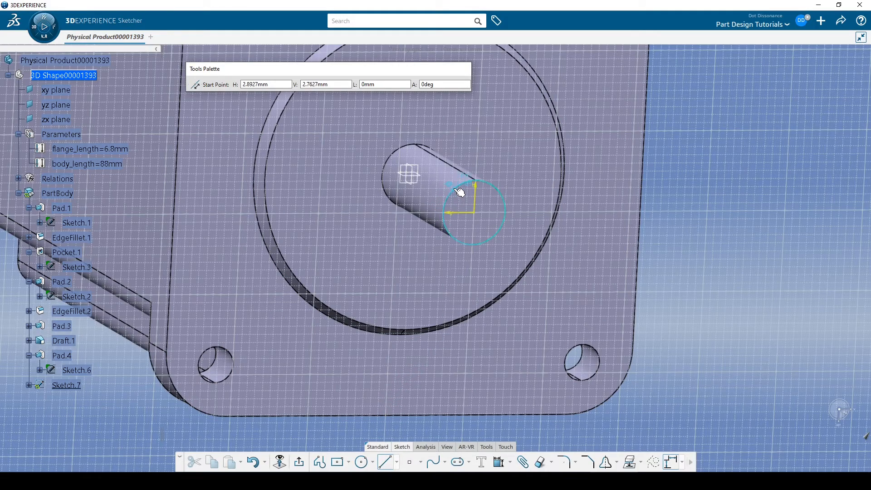
left_click(455, 235)
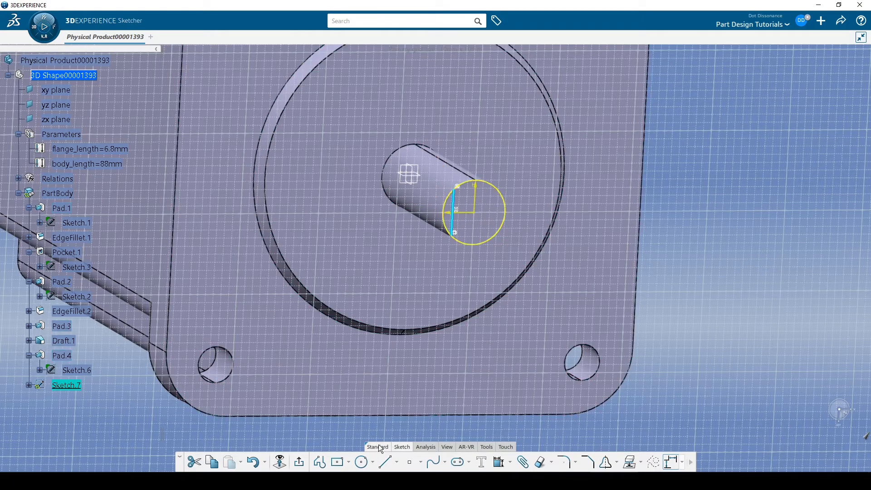
- Constrain the distance between the chord and the opposite side of the circle to 7.5 mm
left_click(298, 465)
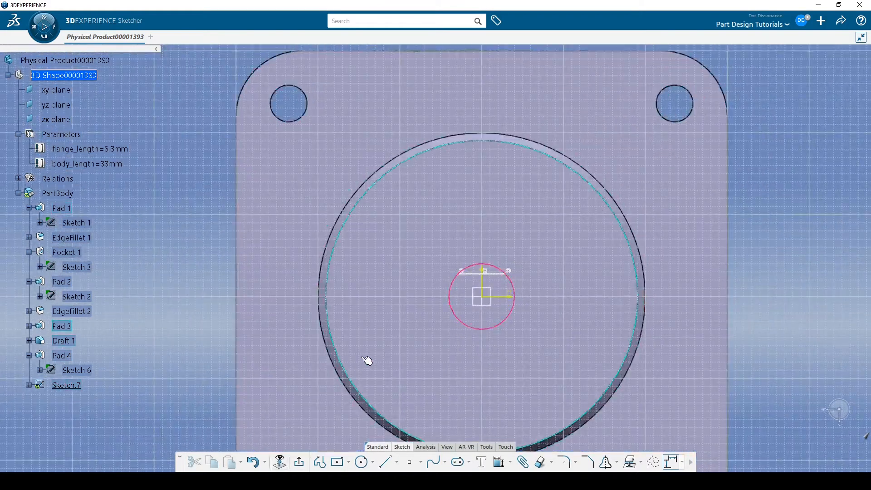
mouse_move(367, 361)
middle_mouse_down()
mouse_move(395, 232)
mouse_move(436, 183)
mouse_move(426, 203)
mouse_move(438, 230)
middle_mouse_up()
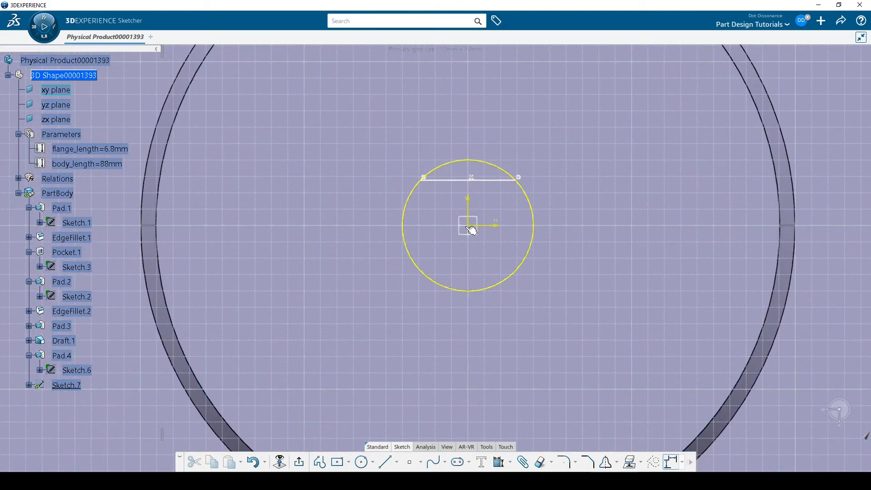
left_click(500, 463)
left_click(493, 180)
left_click(476, 291)
left_click(627, 218)
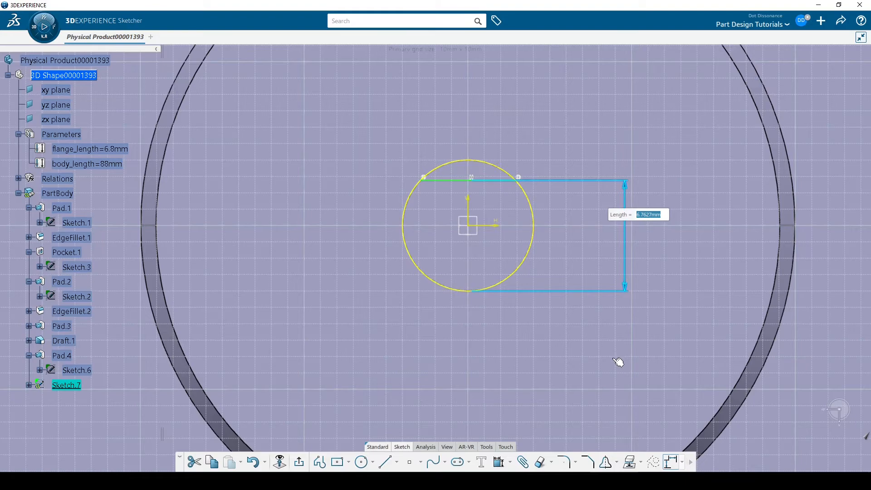
type("7.5")
key("Return")
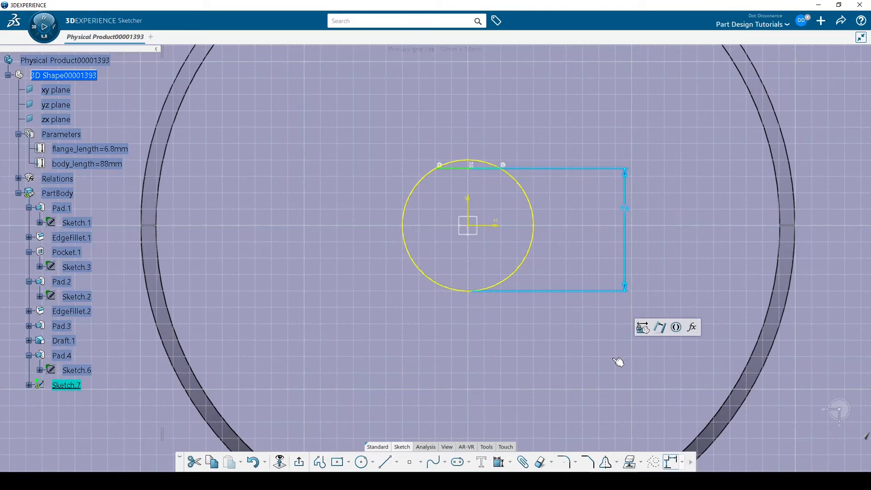
- Trim away the large arc of the projected circle, keeping only the small segment beyond the chord, and exit the sketch
scroll(481, 172, "up", 1)
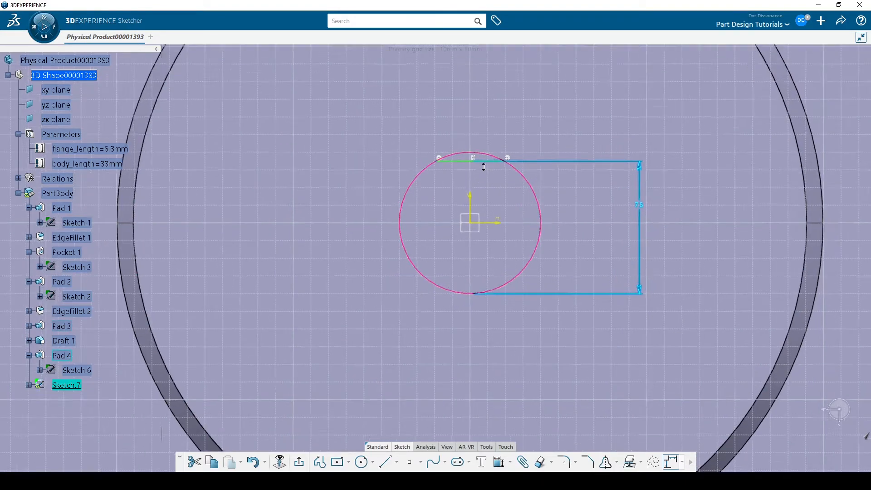
middle_click_drag(481, 172, 484, 141, "ctrl")
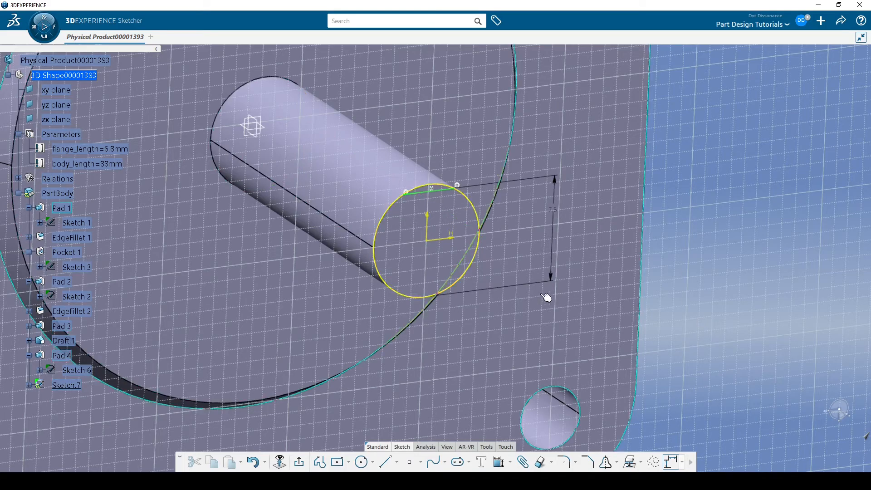
left_click(540, 466)
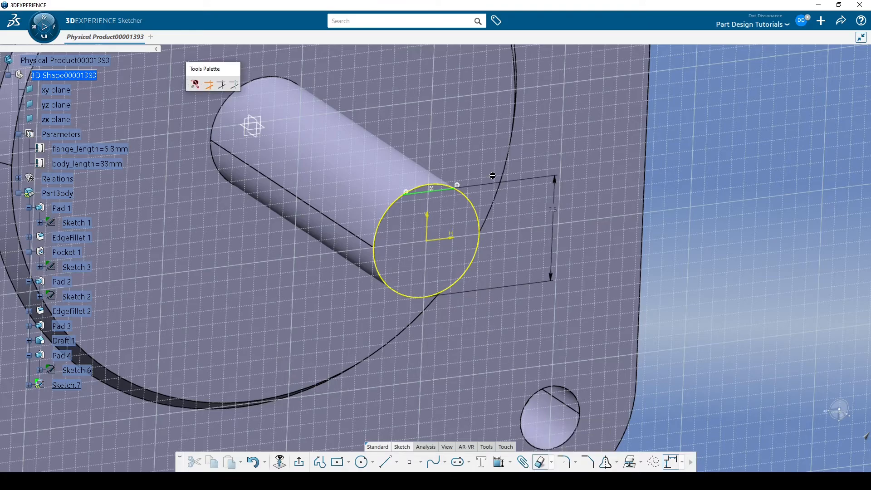
left_click(478, 210)
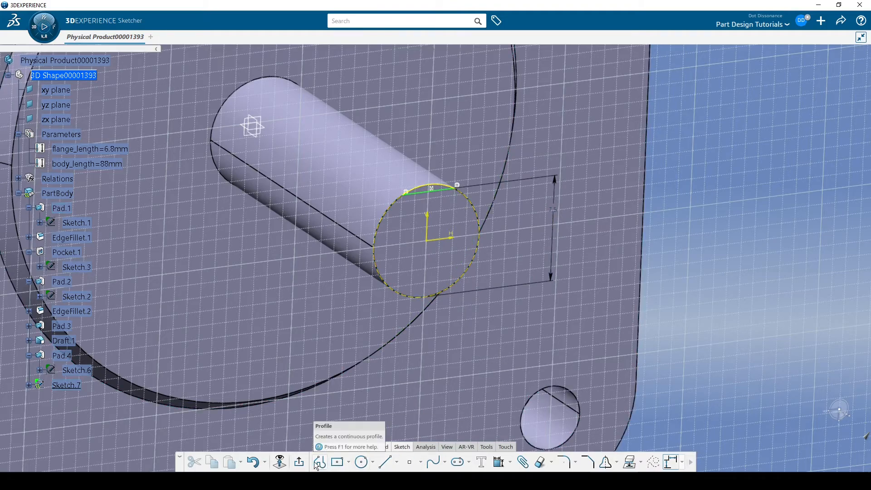
left_click(300, 462)
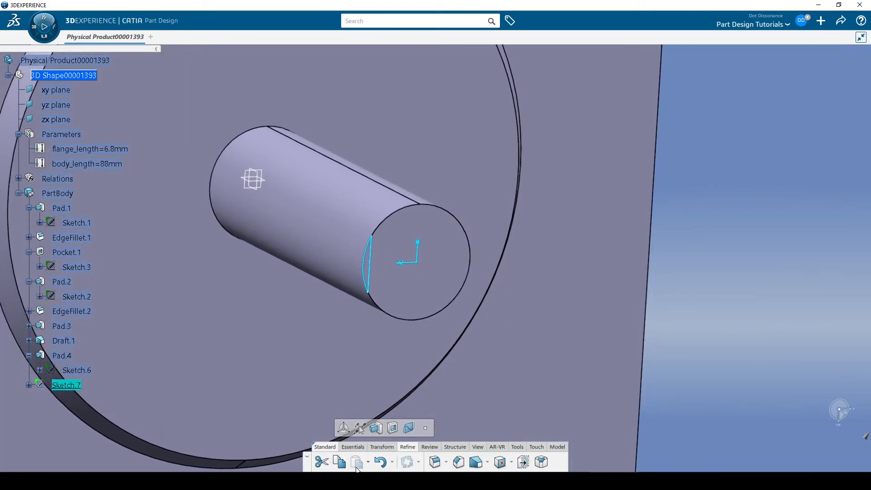
- Cut the segment profile 20 mm deep along the front shaft as a dimension-limited pocket to form its flat
left_click(720, 380)
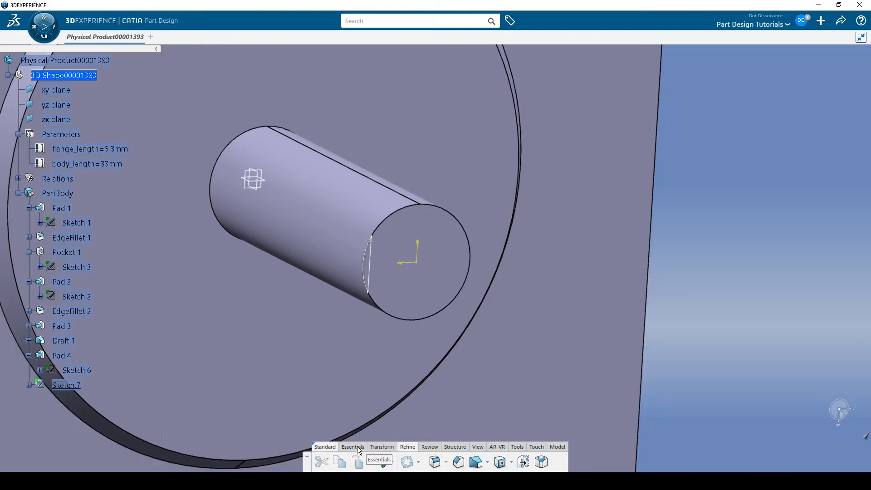
left_click(358, 447)
left_click(344, 461)
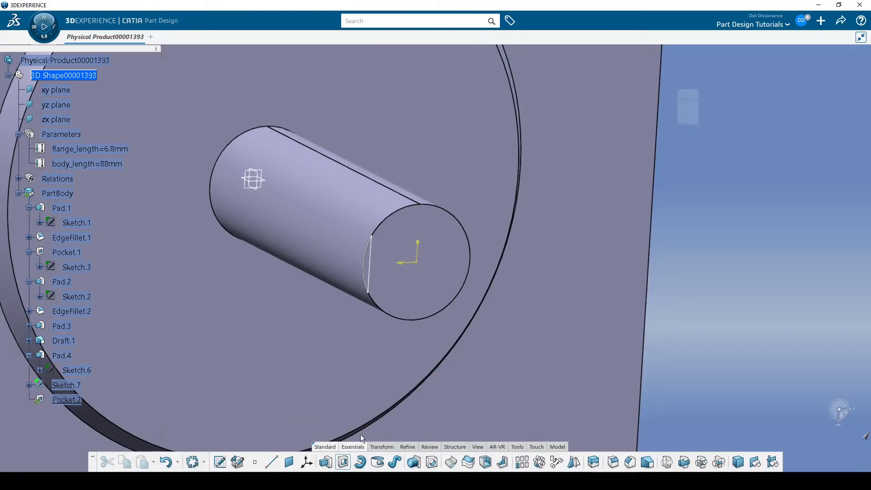
left_click(374, 270)
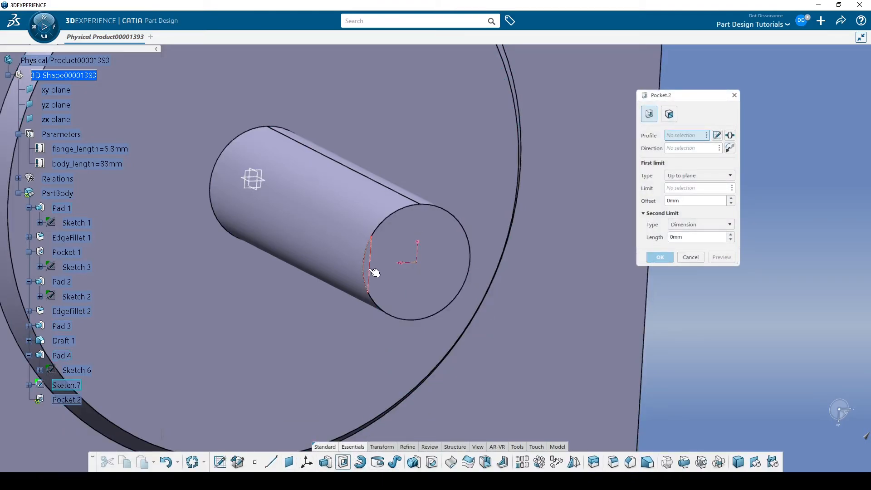
left_click(497, 272)
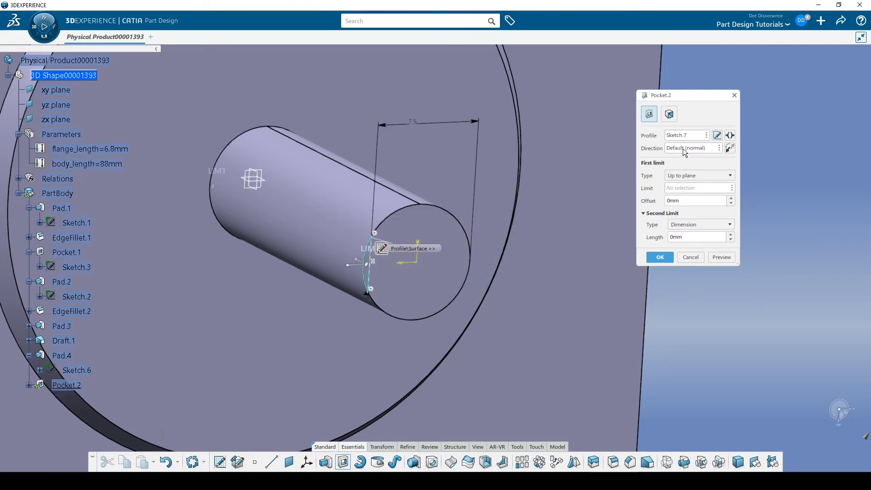
left_click(683, 149)
middle_click_drag(412, 274, 453, 282)
left_click(690, 176)
left_click(685, 185)
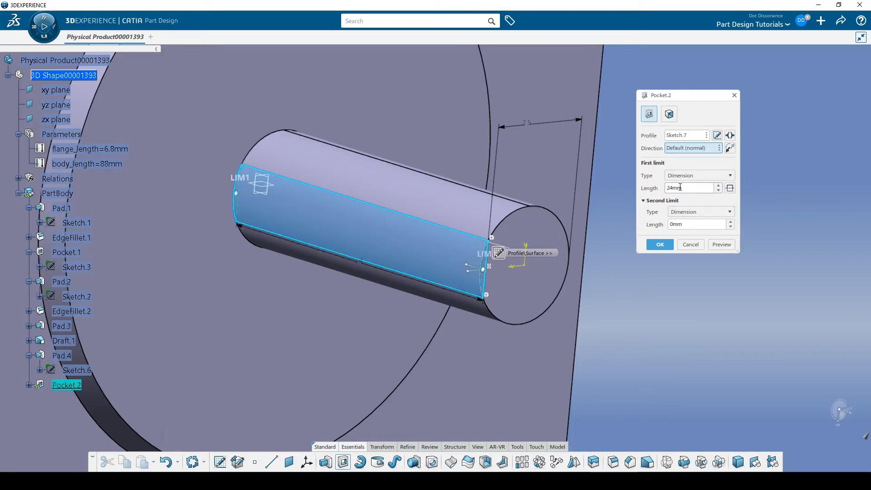
key("Return")
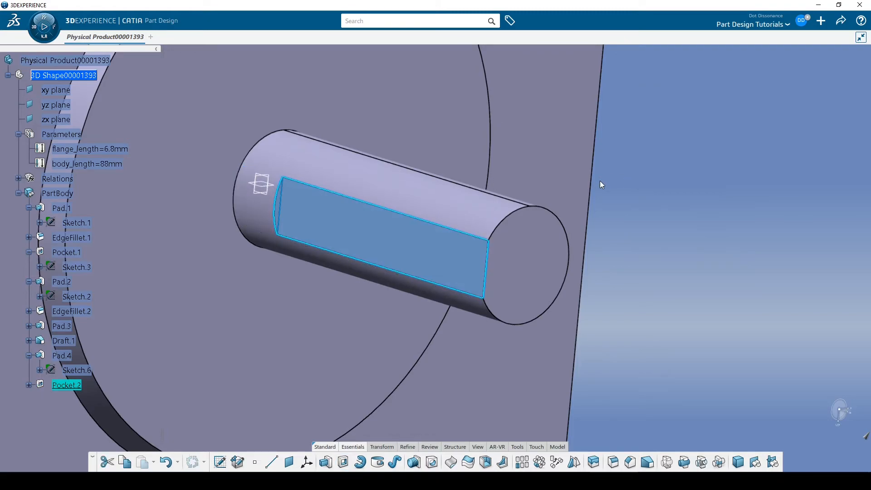
- Start a sketch on the motor body's rear face and draw a circle about 12.7 mm in diameter centred on the origin
middle_click_drag(705, 212, 280, 361)
middle_click_drag(525, 235, 245, 297)
left_click(505, 254)
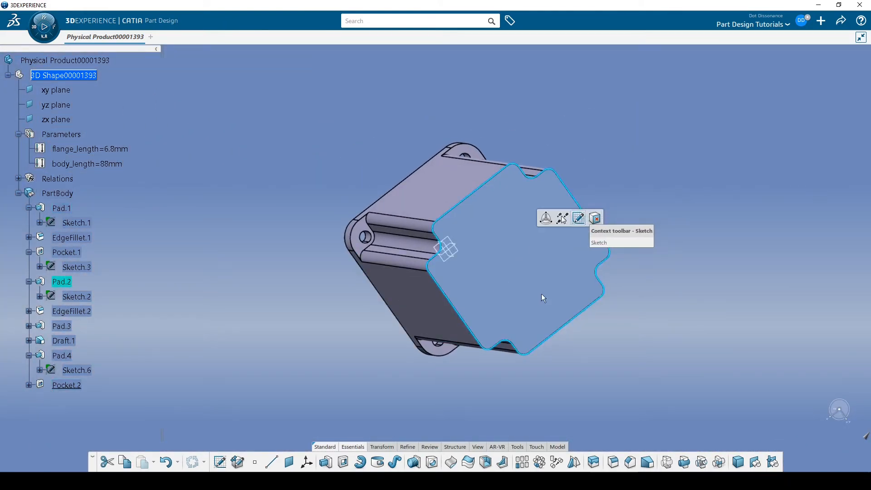
left_click(585, 218)
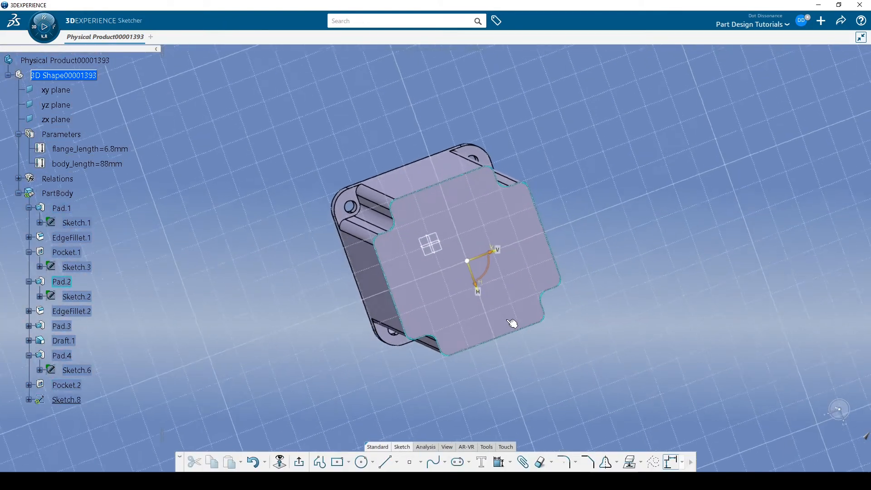
left_click(365, 462)
left_click(448, 256)
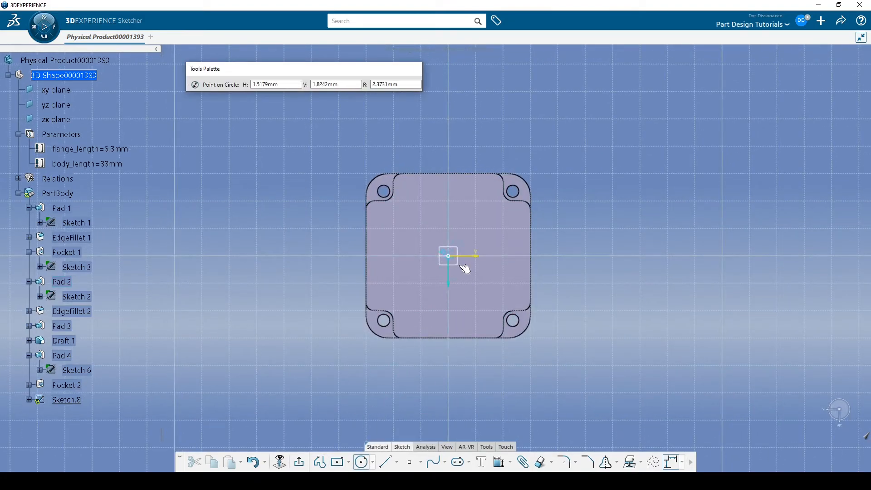
left_click(468, 271)
- Constrain the circle's diameter to 8 mm and exit the sketch
left_click(562, 233)
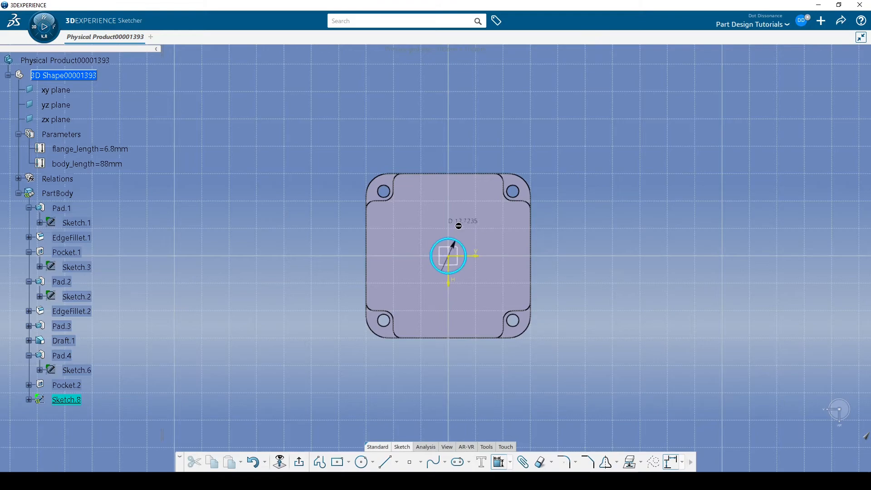
left_click(472, 226)
type("8")
key("Return")
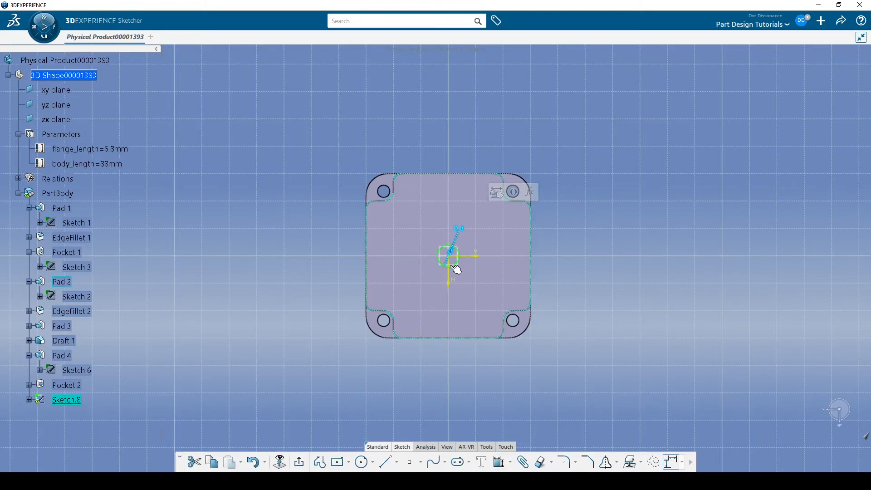
left_click(280, 462)
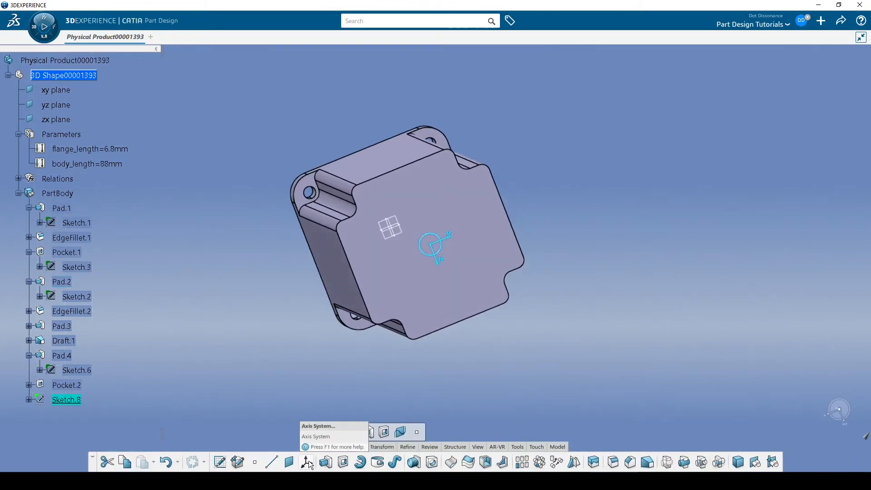
- Extrude the 8 mm circle 20 mm outward from the rear face as a pad
left_click(326, 462)
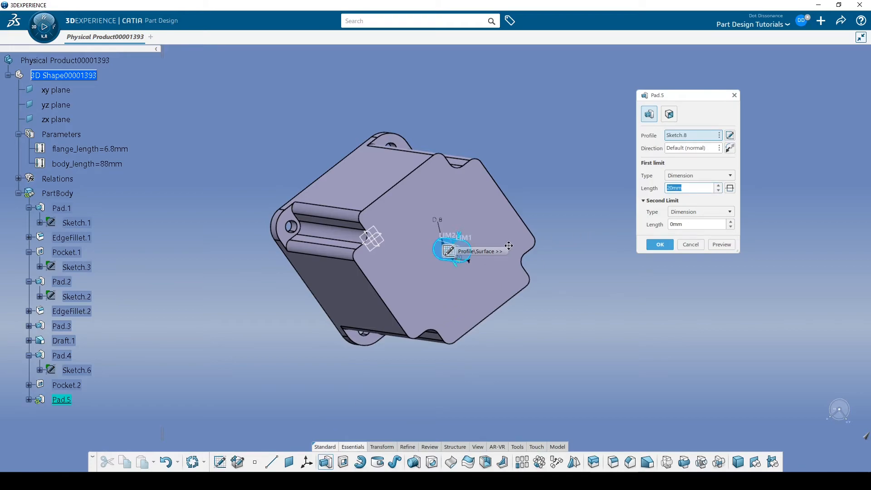
key("Return")
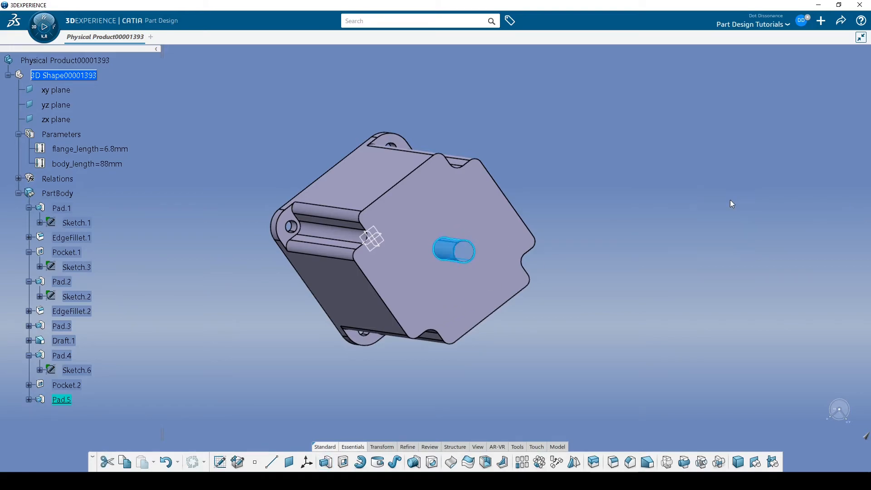
left_click(610, 231)
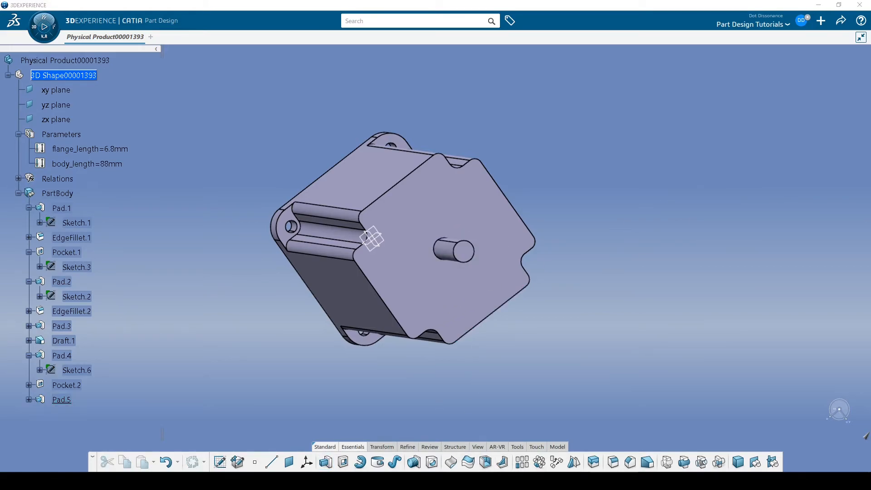
- Look up the rear shaft's length in the browser datasheet drawing and set the rear shaft pad's length to 15 mm
key("alt+Tab")
middle_click_drag(608, 274, 639, 277)
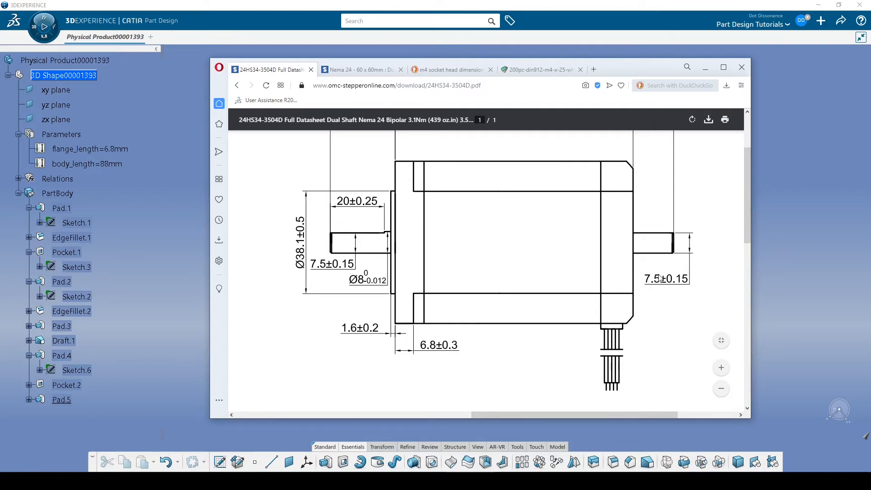
middle_click_drag(674, 211, 682, 194)
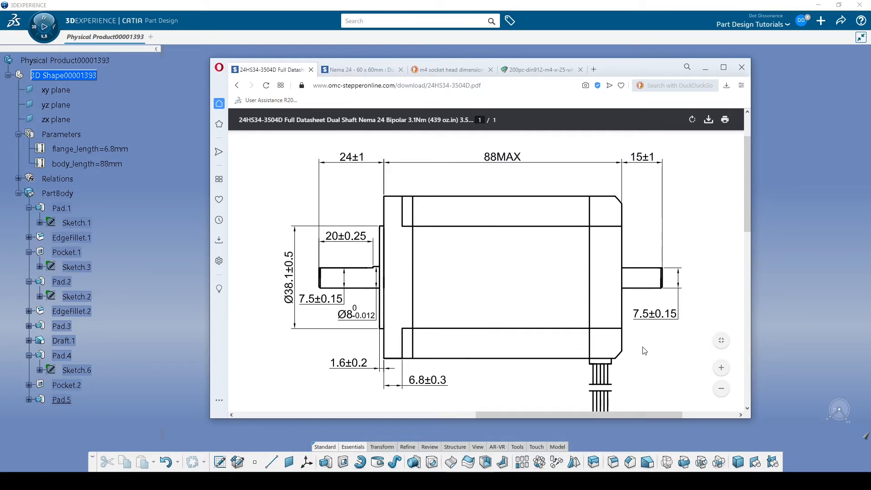
left_click(789, 253)
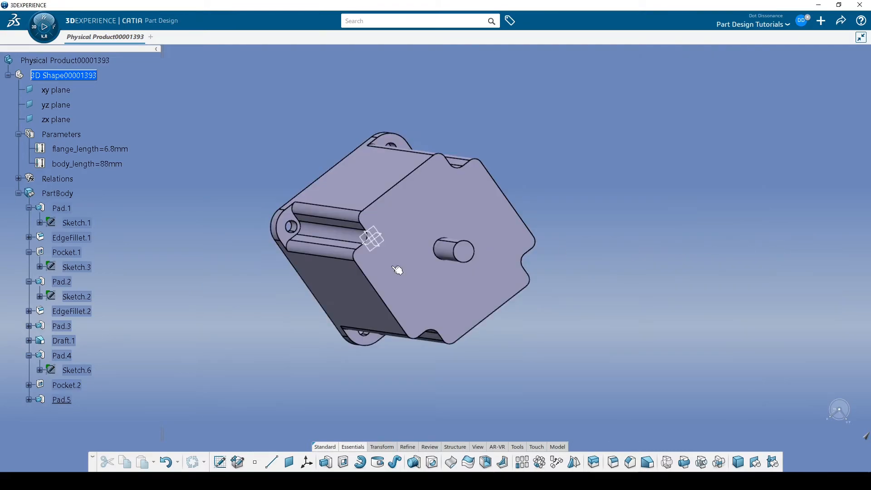
double_click(55, 400)
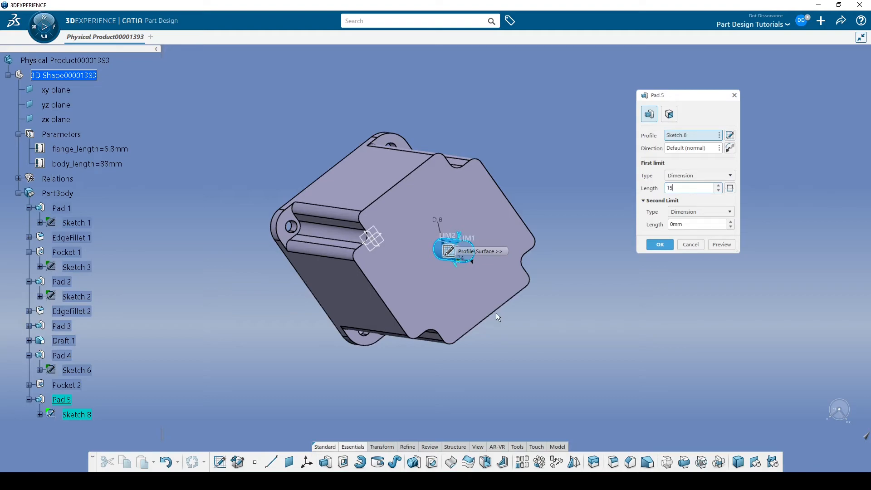
key("Return")
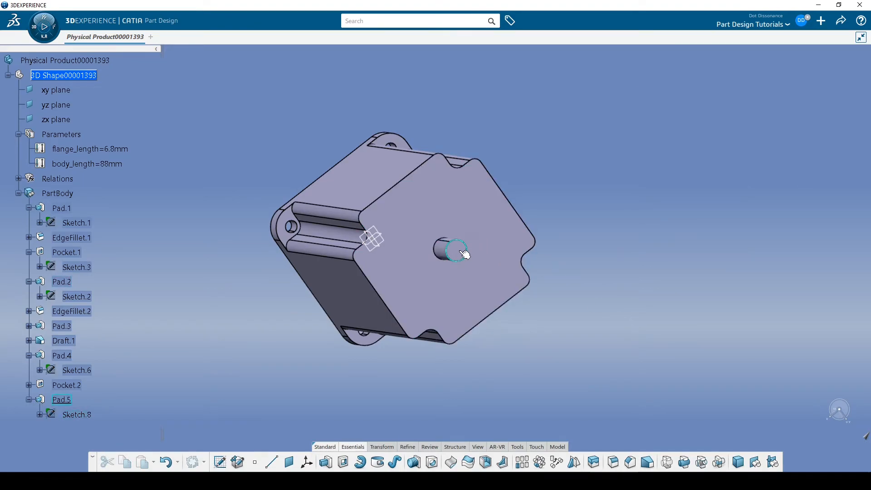
- Start a sketch on the rear shaft's end face and project its circular edge into the sketch
left_click(475, 245)
left_click(522, 219)
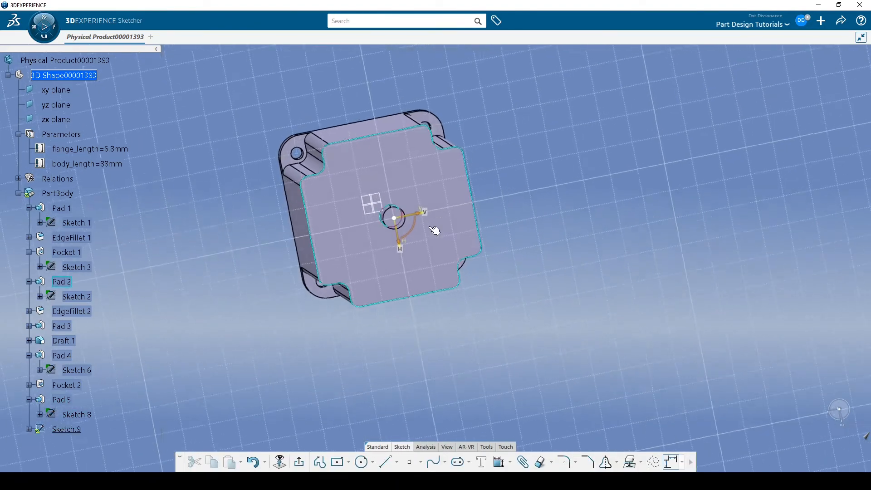
middle_click_drag(373, 210, 427, 250)
scroll(427, 250, "up", 5)
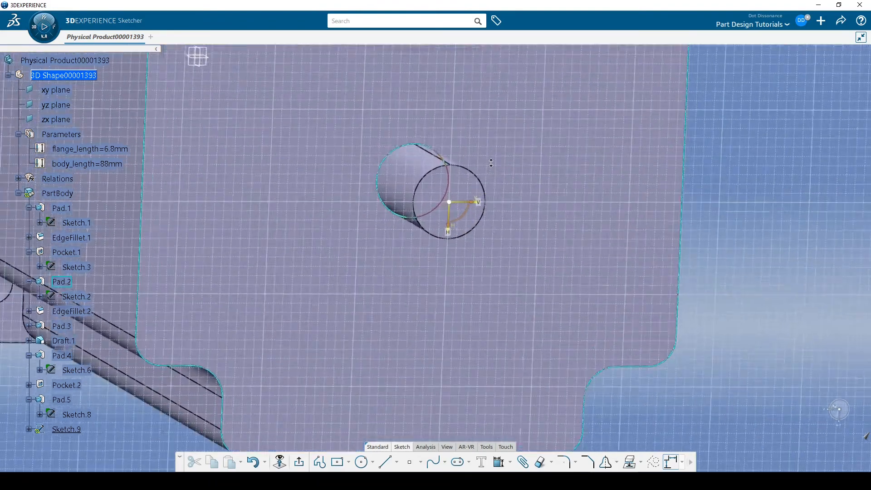
left_click(511, 170)
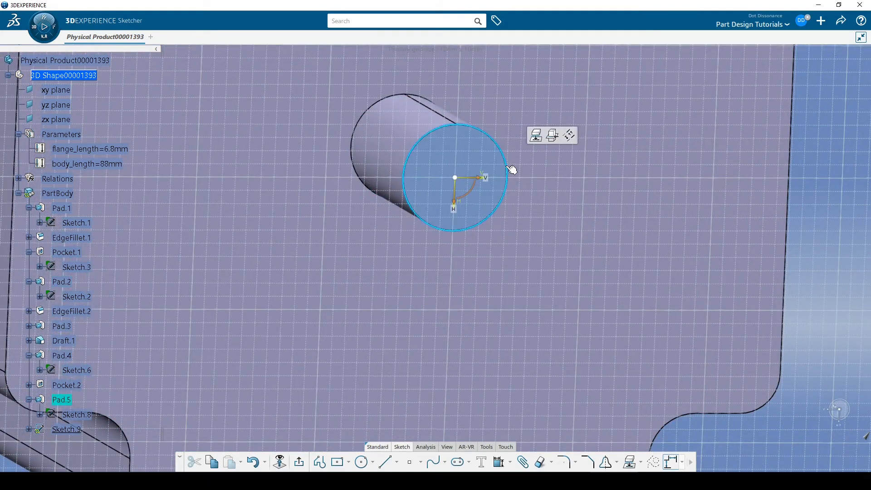
left_click(531, 139)
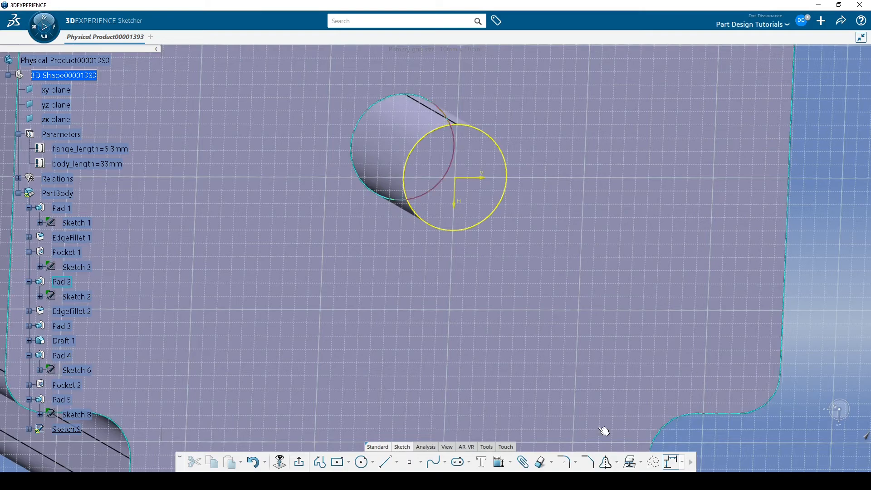
- Draw a straight chord about 5.1 mm long across the projected circle, about 3 mm from its centre
left_click(386, 463)
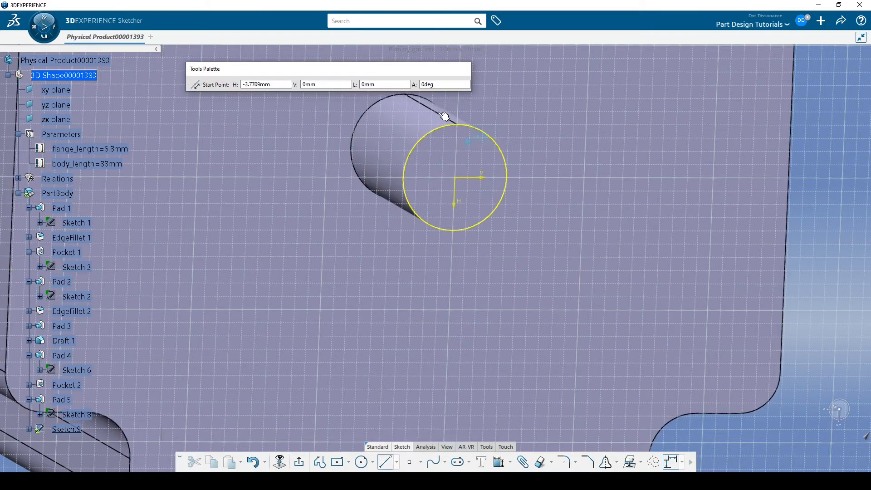
left_click(418, 146)
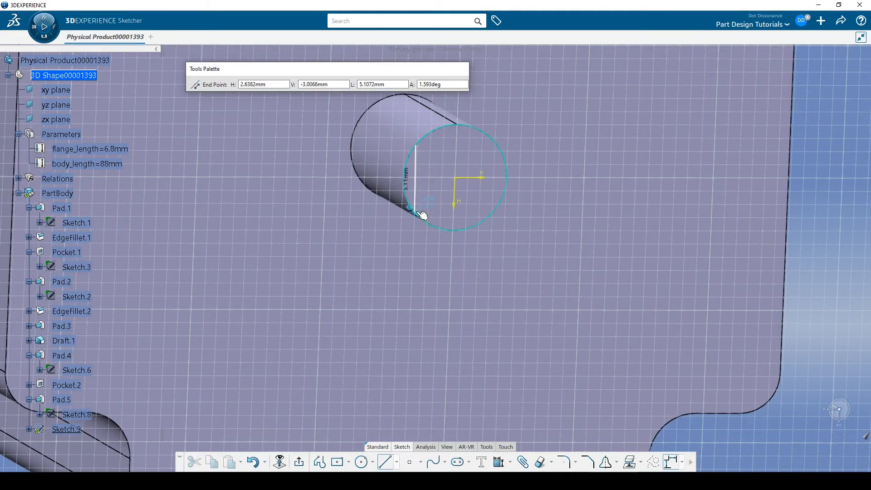
left_click(418, 211)
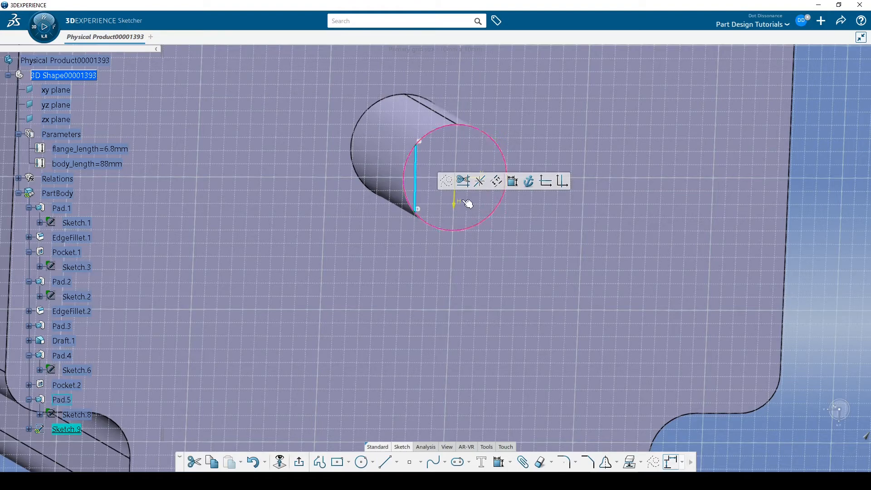
- Constrain the distance between the rear shaft's chord and the opposite side of the circle to 7.5 mm
left_click(514, 181)
left_click(509, 176)
left_click(527, 97)
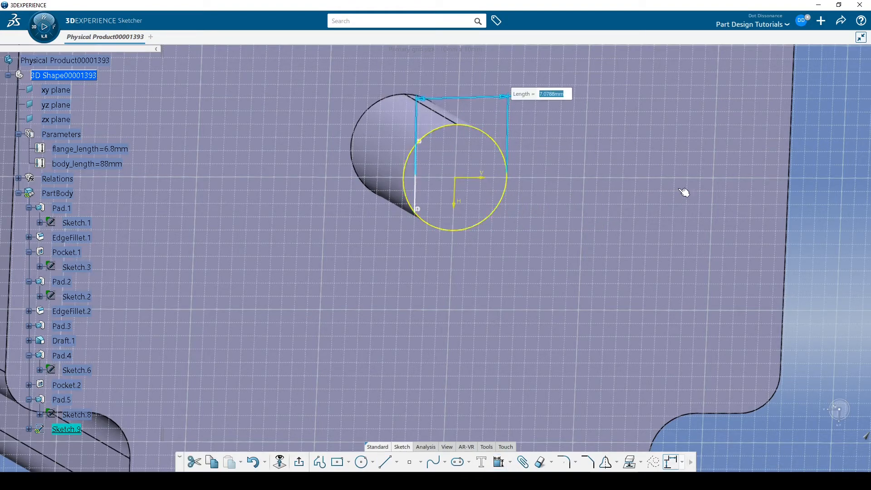
type("7.5")
key("Return")
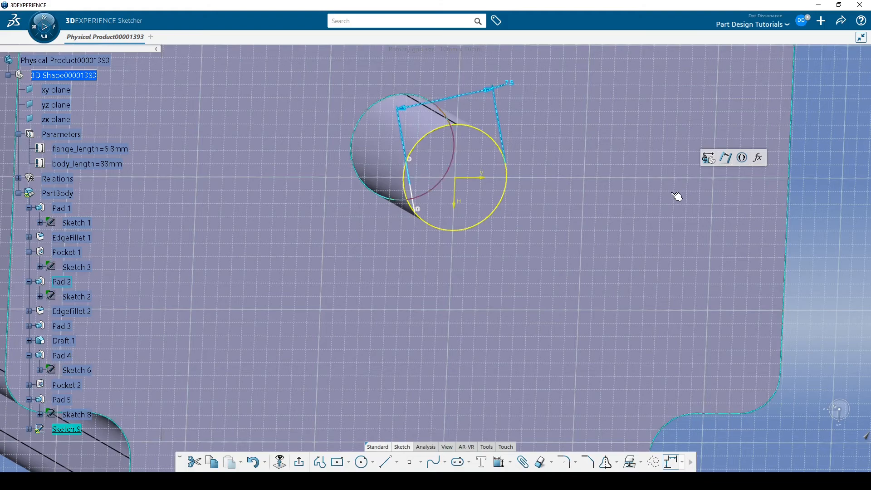
left_click(843, 247)
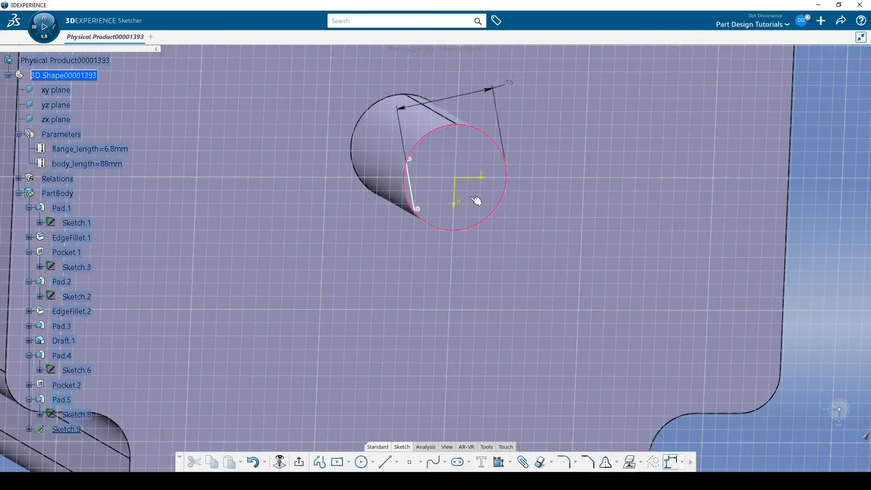
- Add a horizontal constraint to the chord in the rear shaft sketch
left_click(415, 200)
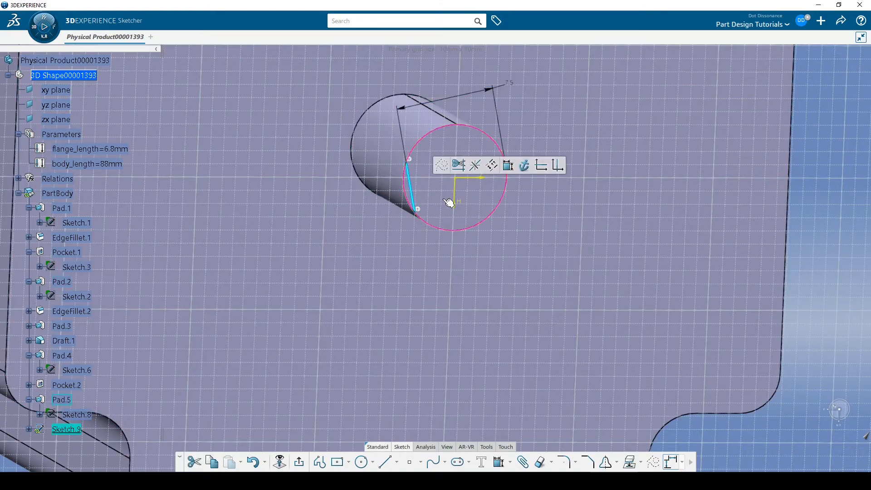
left_click(507, 166)
right_click(567, 185)
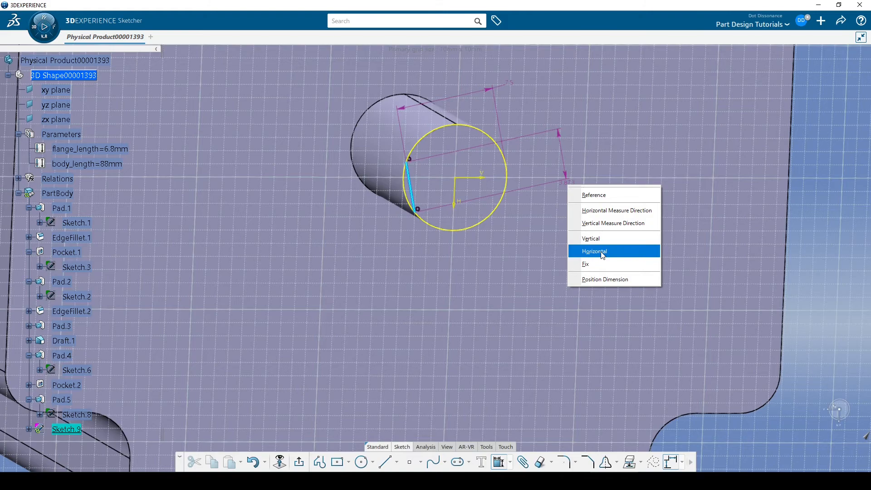
left_click(603, 255)
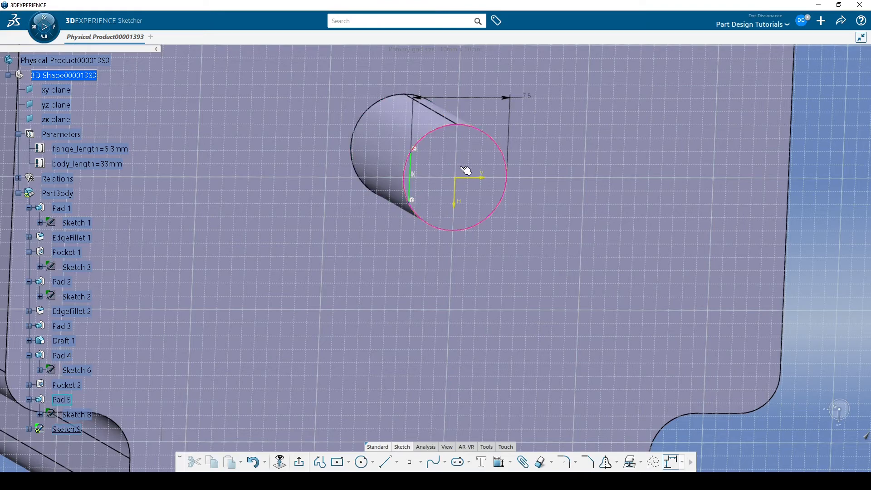
- Trim away the large arc of the rear shaft's projected circle, keeping the small segment beyond the chord, and exit the sketch
left_click(537, 464)
left_click(491, 135)
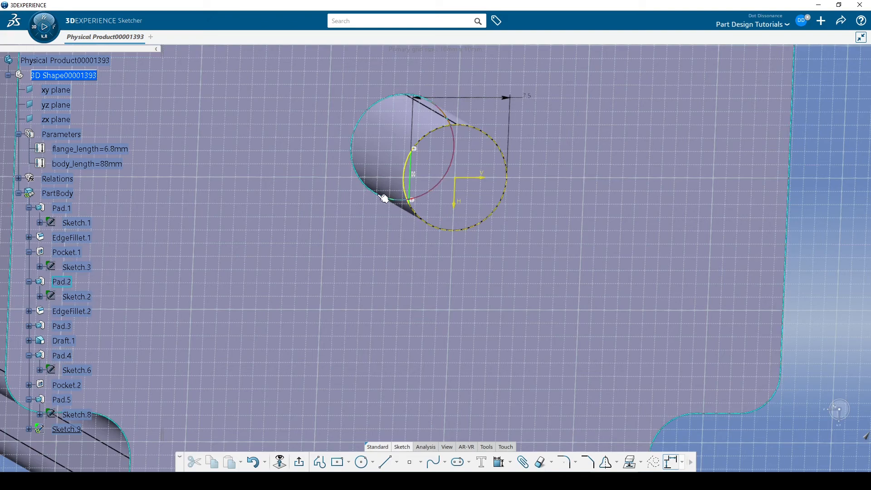
left_click(299, 462)
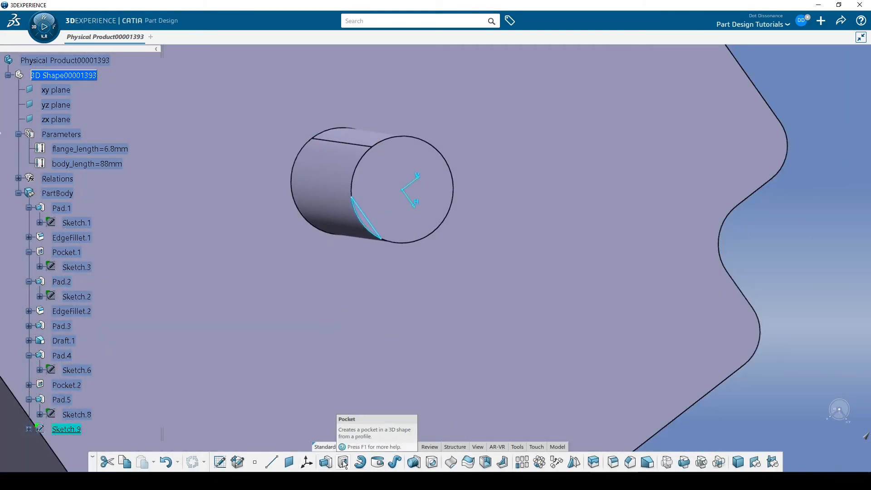
- Pocket the segment sketch 12 mm deep into the end of the rear shaft to cut its flat
left_click(343, 462)
middle_click_drag(395, 220, 118, 259)
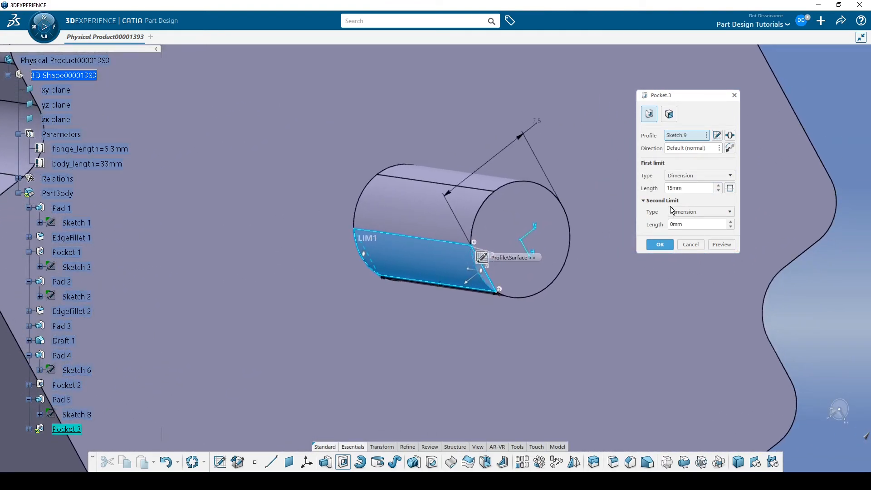
left_click_drag(695, 188, 616, 184)
key("Return")
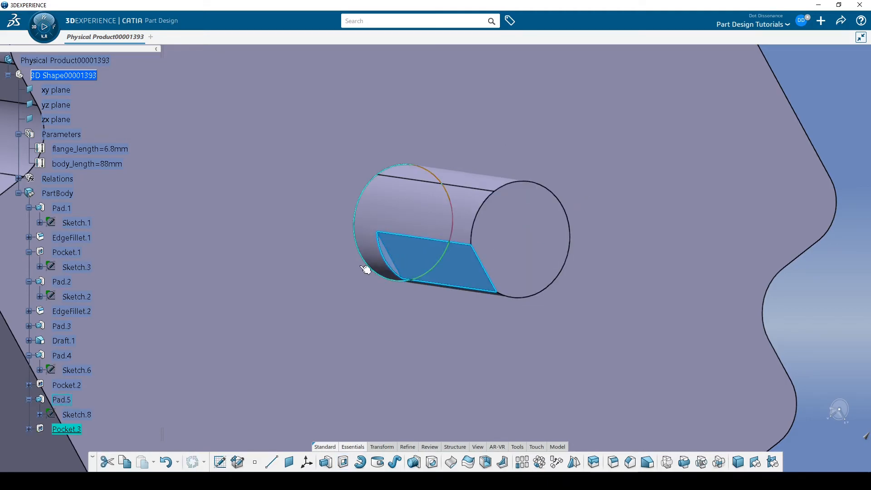
middle_click_drag(370, 263, 568, 200)
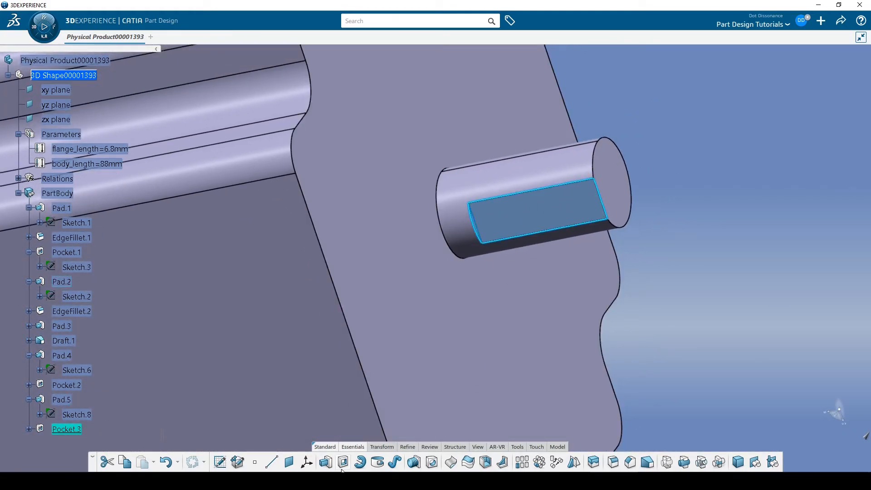
double_click(69, 429)
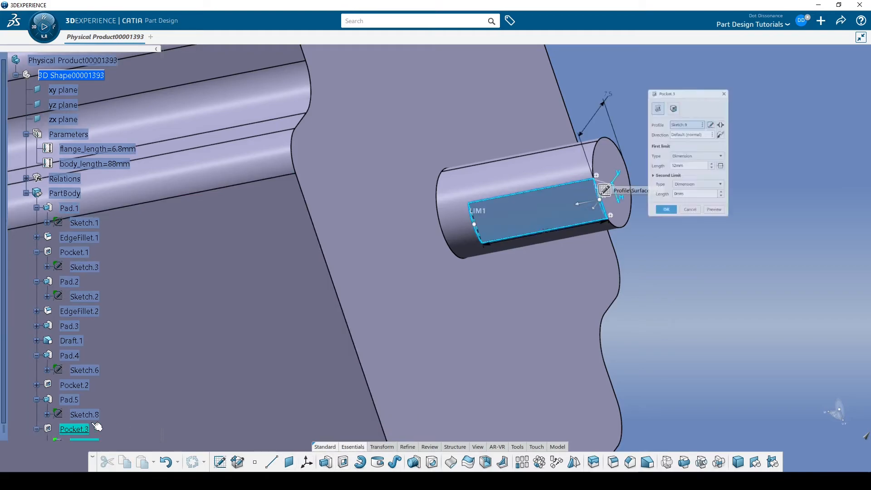
key("Return")
left_click(736, 202)
- Examine the motor model around both shafts, the body channels and the back of the flange
middle_click_drag(723, 165, 728, 283, "ctrl")
middle_click_drag(570, 219, 678, 163)
middle_click_drag(383, 241, 429, 251)
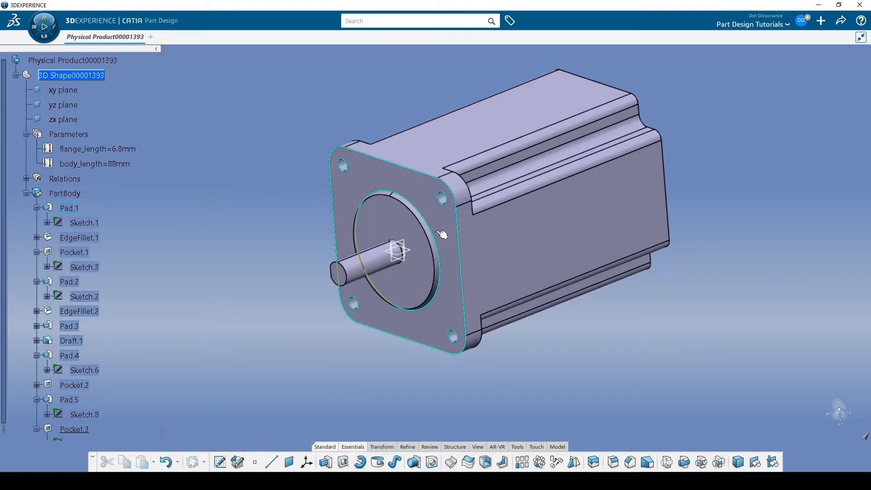
middle_click_drag(539, 265, 407, 203)
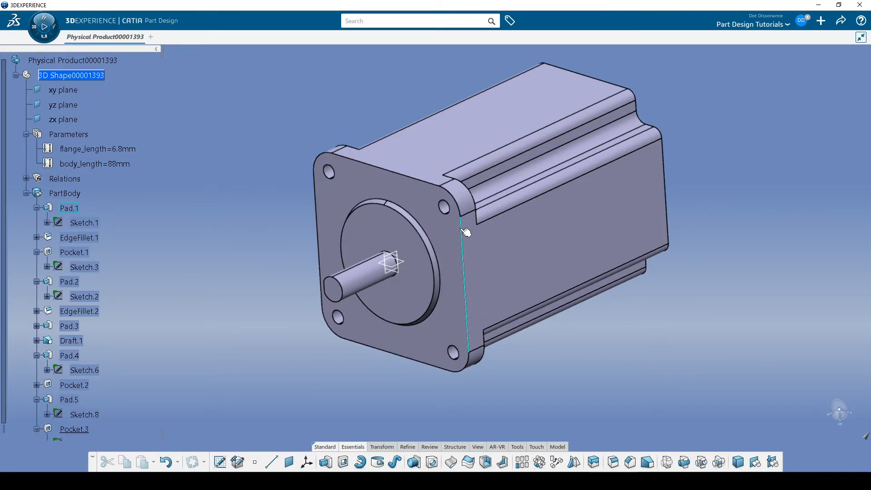
middle_click_drag(452, 166, 354, 329)
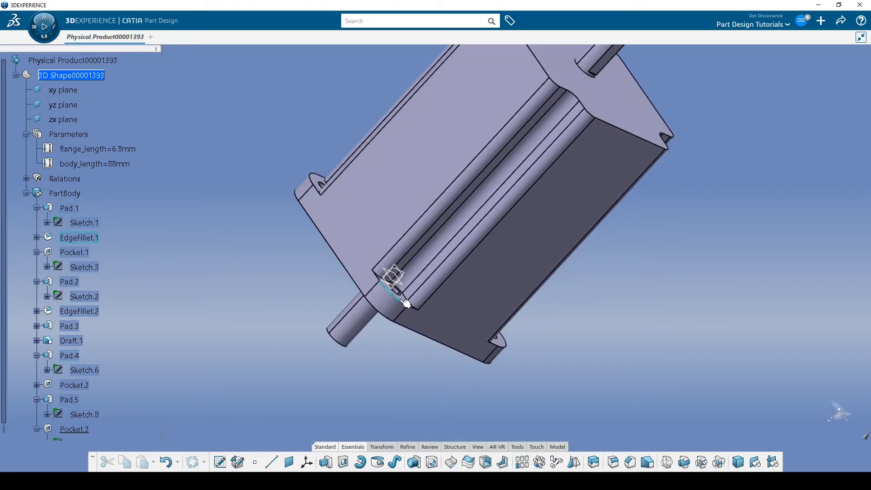
middle_click_drag(472, 183, 606, 325)
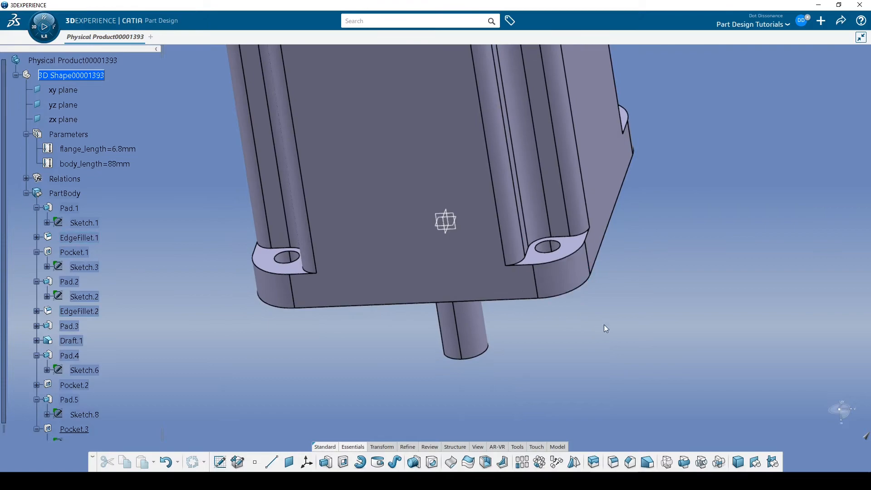
- Switch to the browser and review the motor's datasheet drawing and product photos, then return to the CATIA model
key("alt+Tab")
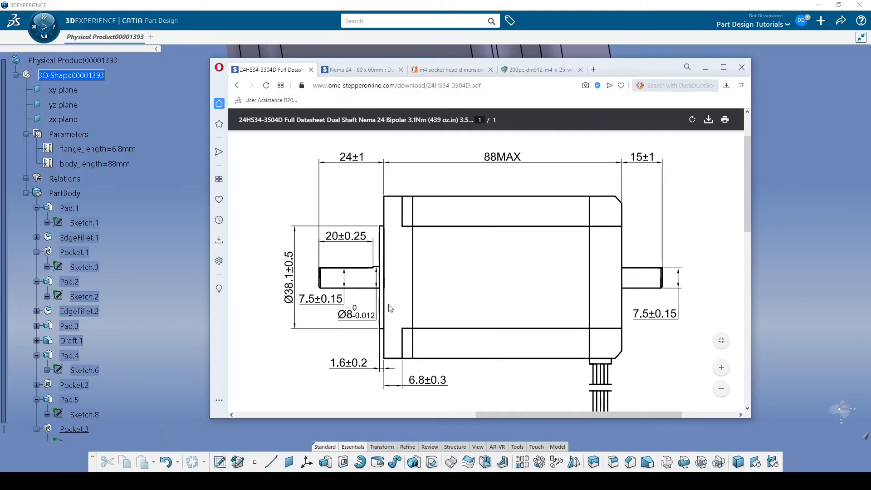
scroll(472, 262, "right", 3)
scroll(392, 268, "up", 1)
scroll(394, 269, "left", 9)
scroll(394, 270, "down", 5)
scroll(393, 269, "up", 3)
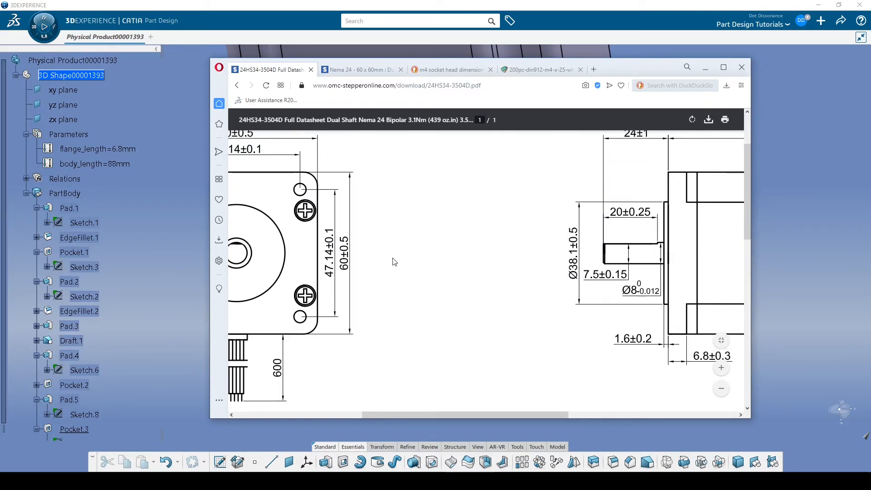
left_click(365, 71)
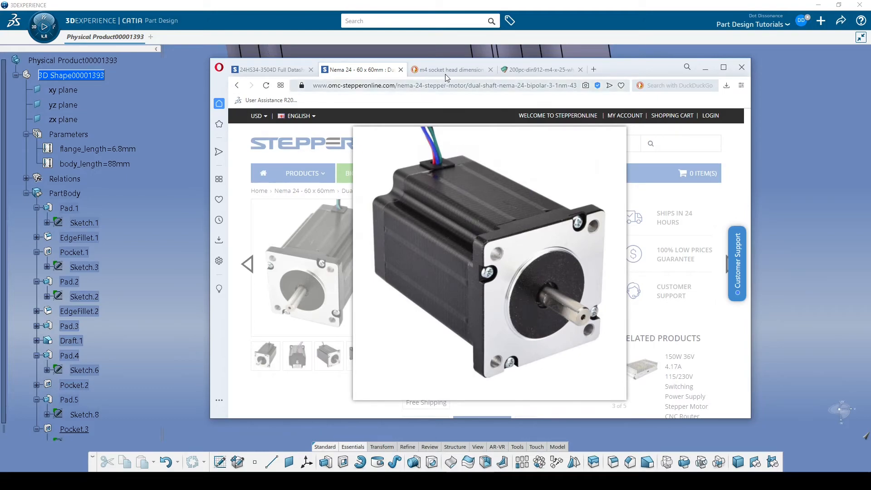
left_click(430, 192)
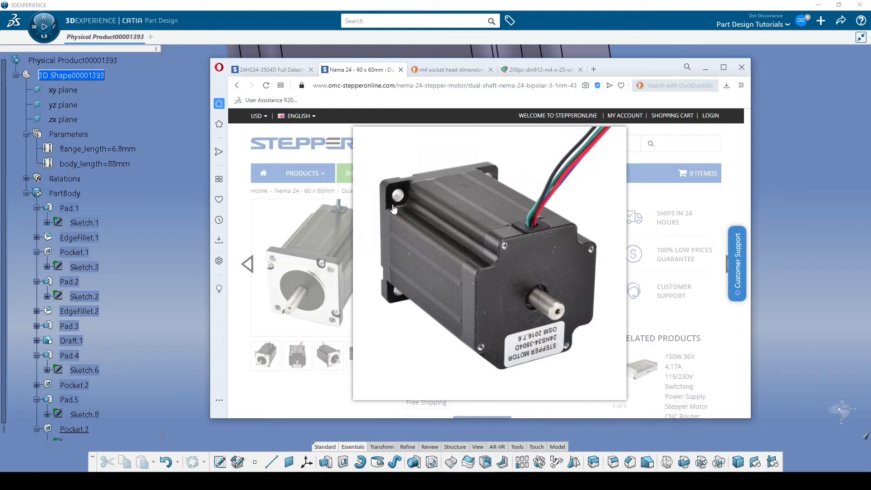
left_click(290, 8)
- Examine the motor body from the front flange around to the rear face and shaft
middle_click_drag(491, 176, 464, 103)
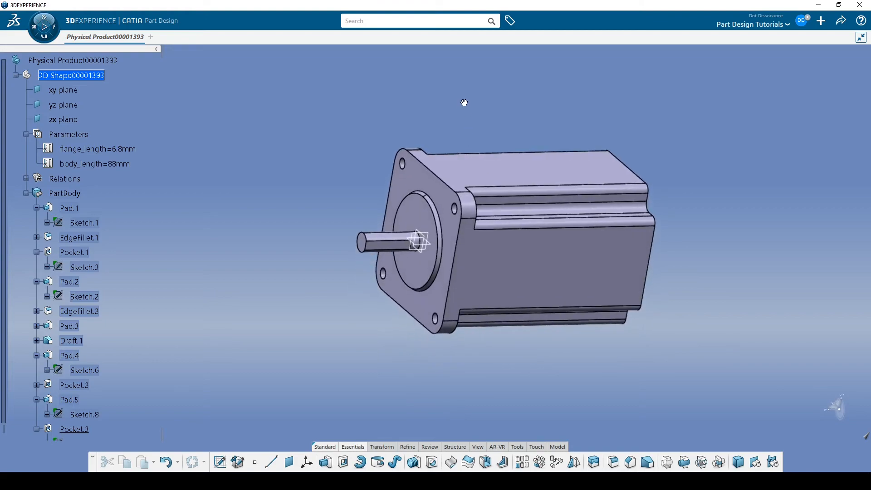
middle_click_drag(517, 139, 518, 125)
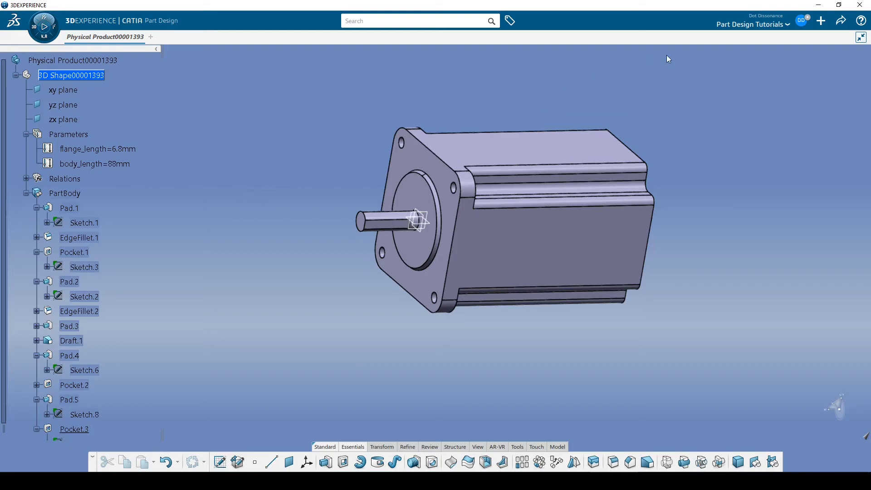
middle_click_drag(526, 224, 518, 238)
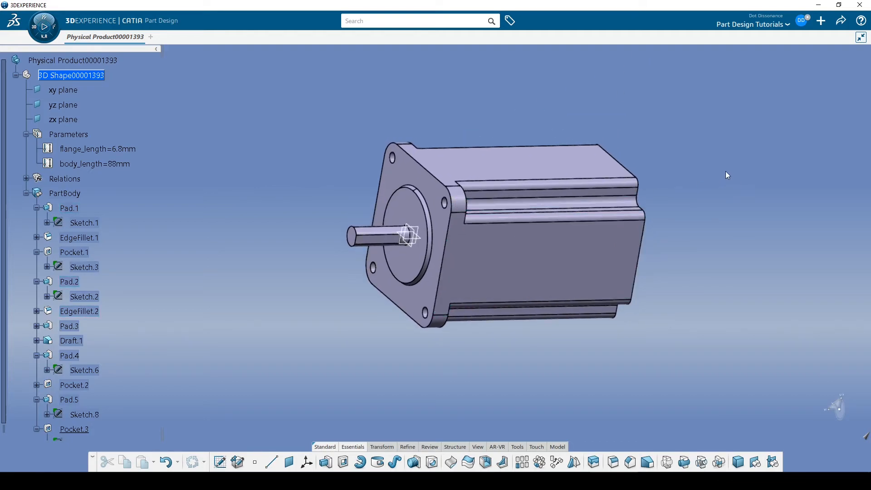
middle_click_drag(627, 287, 352, 308)
middle_click_drag(565, 300, 593, 263)
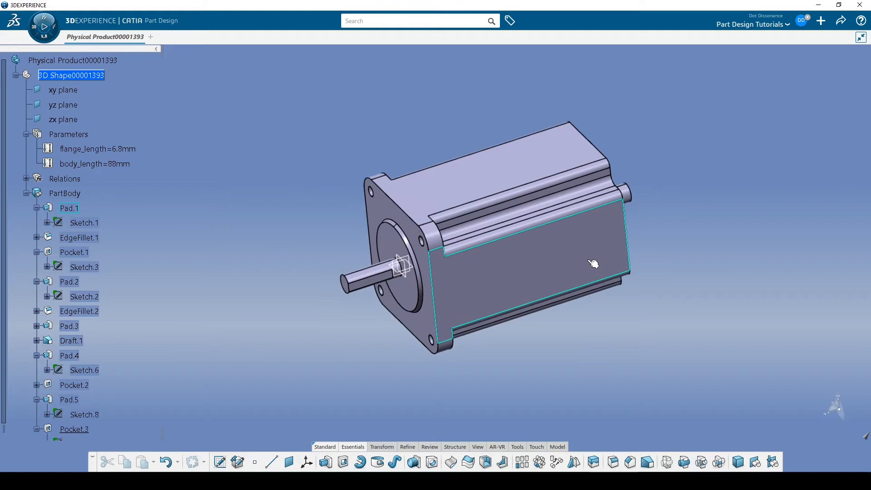
mouse_move(492, 251)
middle_mouse_down()
mouse_move(496, 228)
mouse_move(471, 238)
mouse_move(492, 254)
mouse_move(502, 245)
middle_mouse_up()
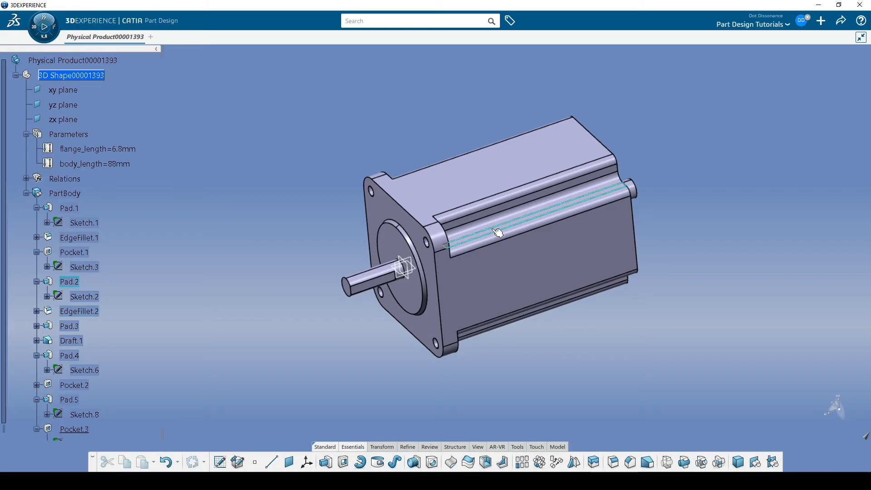
middle_click_drag(498, 235, 416, 214)
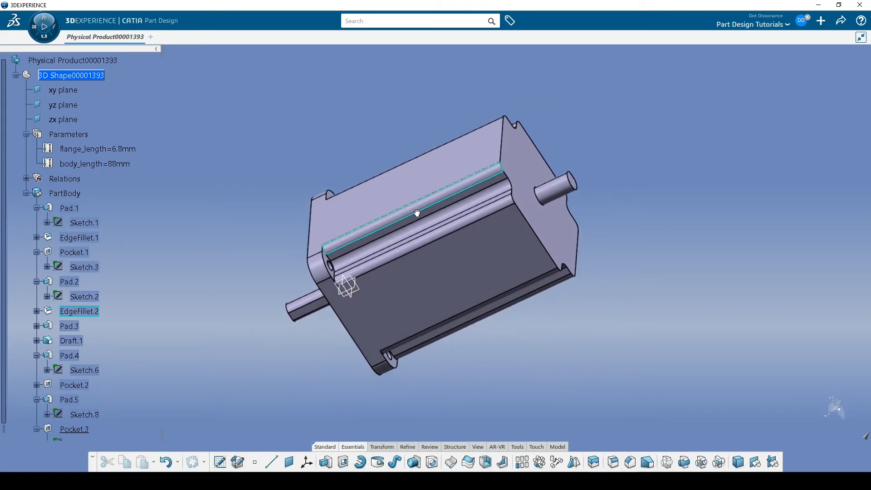
mouse_move(671, 209)
middle_mouse_down()
mouse_move(669, 228)
mouse_move(680, 204)
middle_mouse_up()
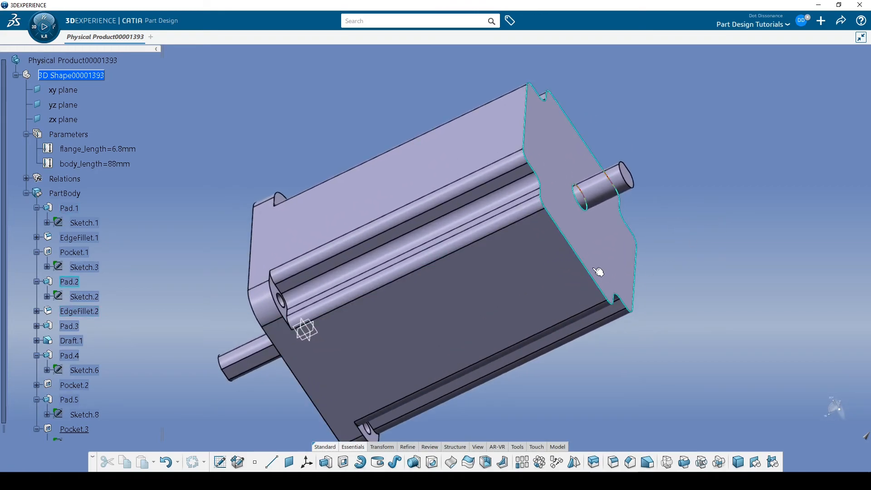
- Fillet the outline edge of the motor body's rear face with a 1.5 mm radius
left_click(613, 462)
left_click(609, 297)
middle_click_drag(450, 287, 453, 314)
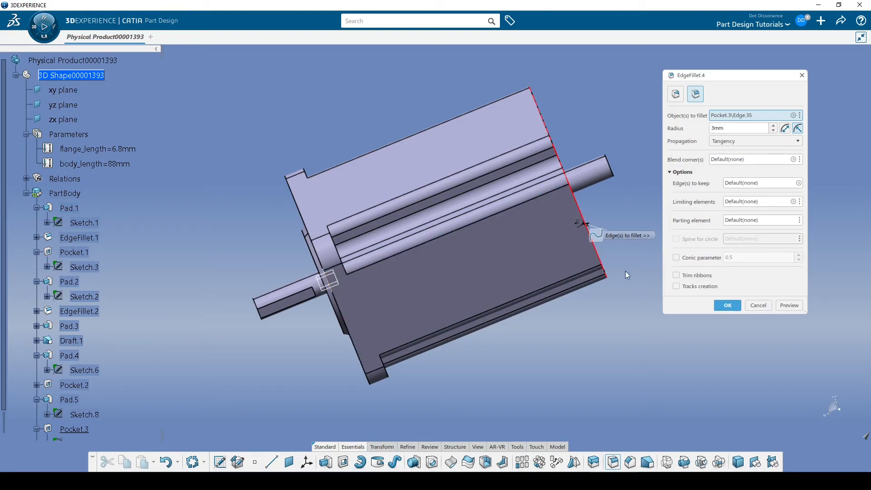
left_click(796, 305)
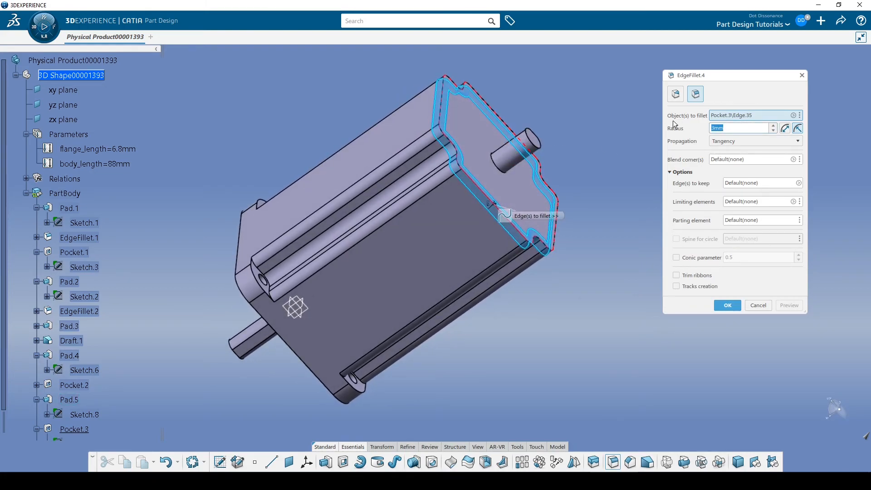
type("1.5")
key("Return")
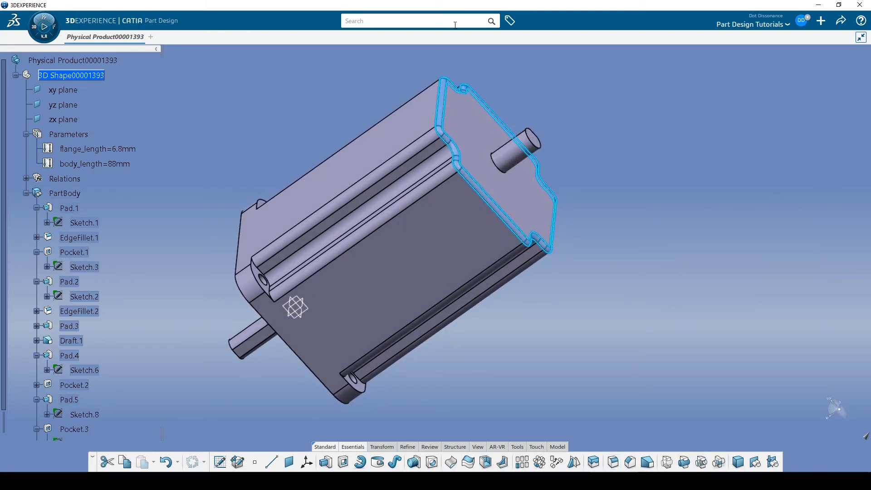
- Fillet the rear outer edges of the flange's four corners with a 1.5 mm radius
middle_click_drag(589, 169, 491, 167)
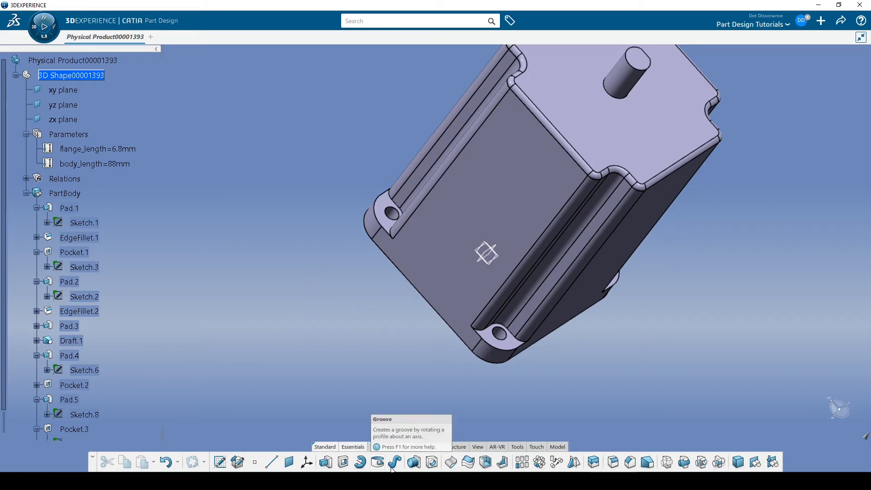
left_click(613, 462)
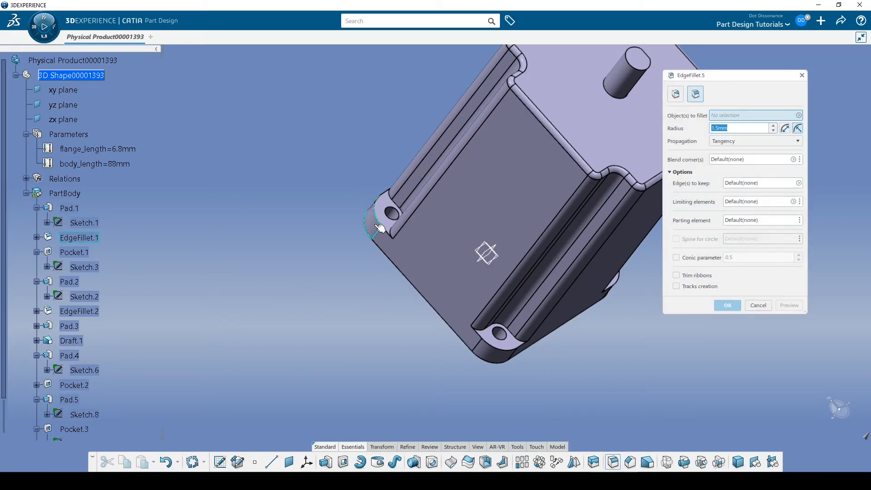
left_click(387, 222)
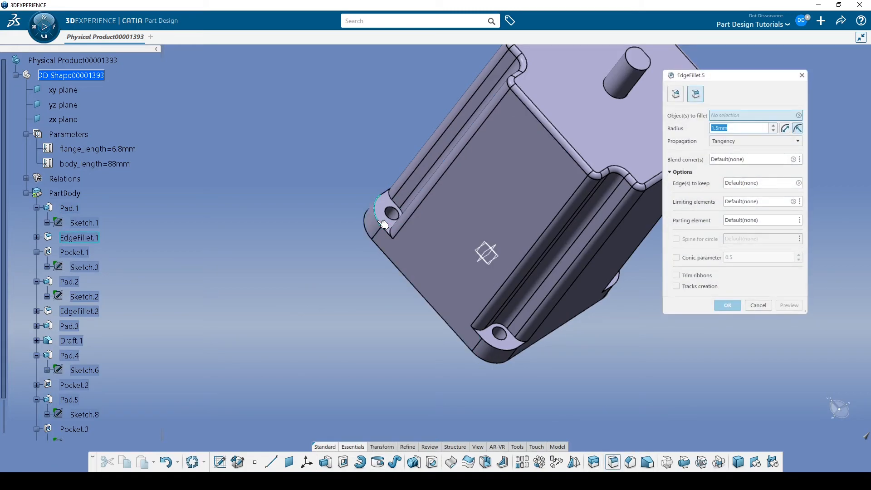
left_click(509, 353)
middle_click_drag(508, 353, 322, 275)
left_click(363, 273)
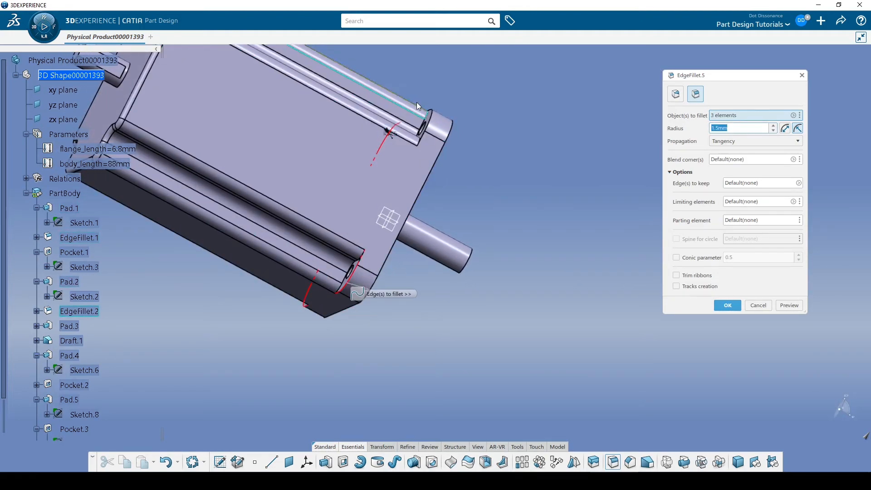
left_click(434, 117)
middle_click_drag(434, 117, 528, 280)
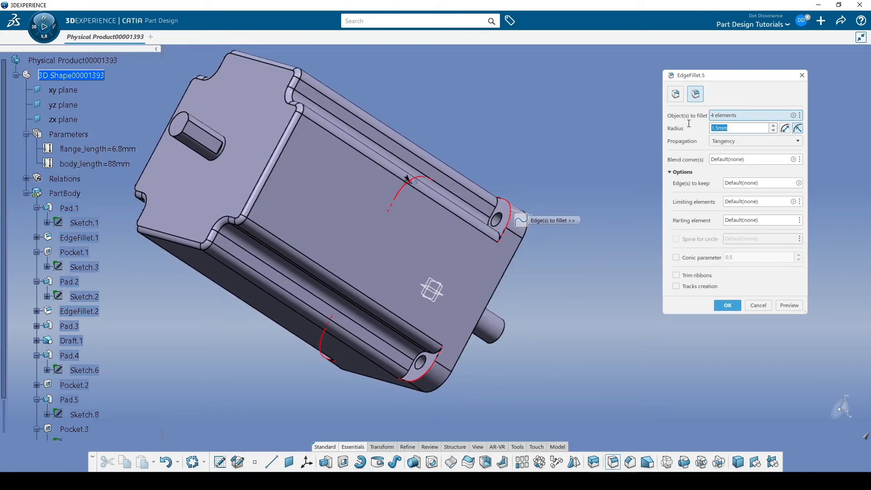
key("Return")
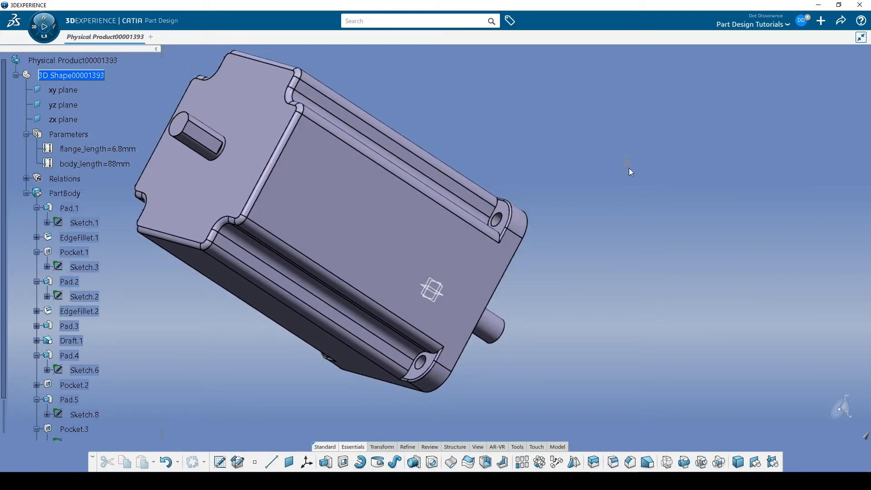
- Examine the filleted flange corners around the mounting holes and the overall motor shape
middle_click_drag(602, 177, 510, 362)
scroll(510, 362, "up", 5)
middle_click_drag(539, 266, 486, 252)
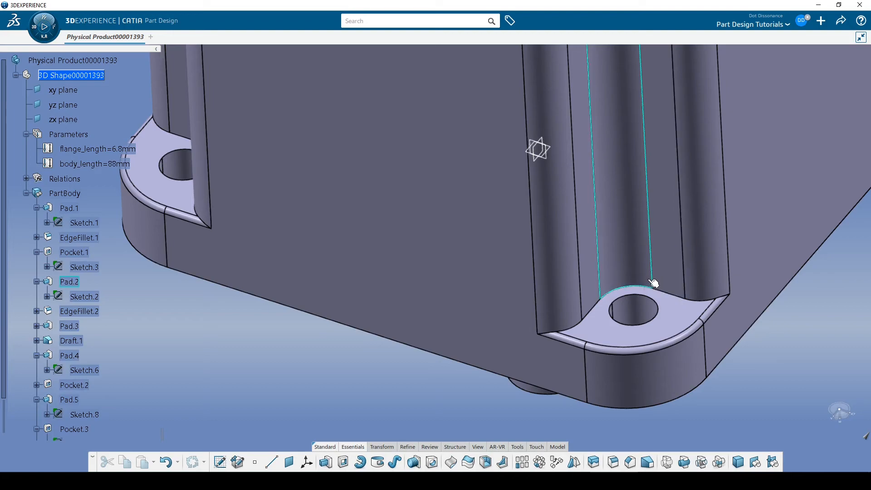
middle_click_drag(607, 313, 588, 288)
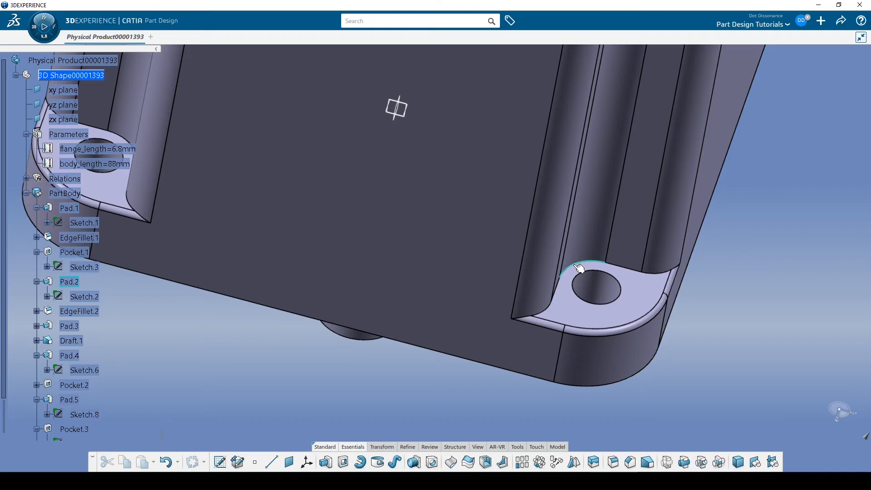
middle_click_drag(556, 259, 497, 271)
middle_click_drag(502, 160, 474, 348)
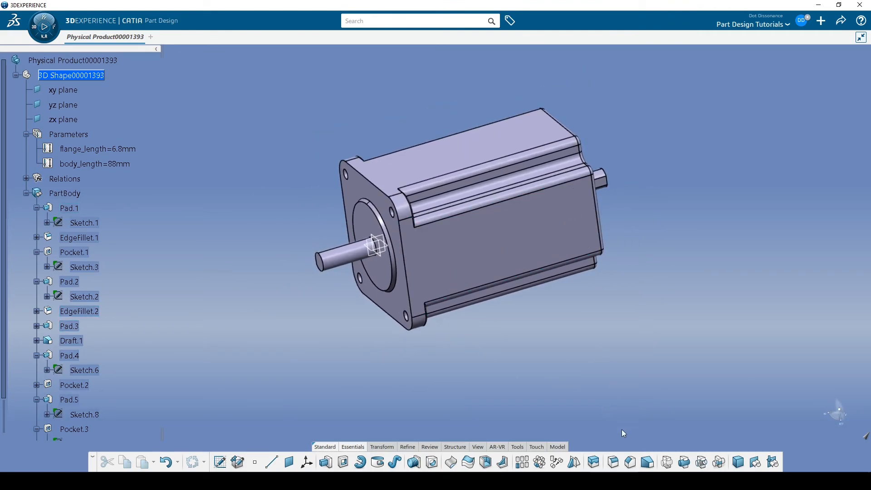
- Set the model's display style to Shading, without edges
left_click(480, 447)
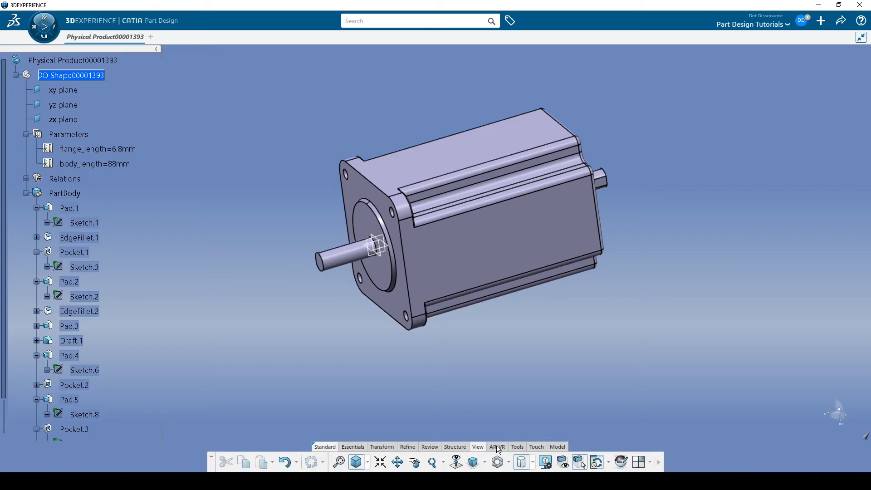
left_click(533, 462)
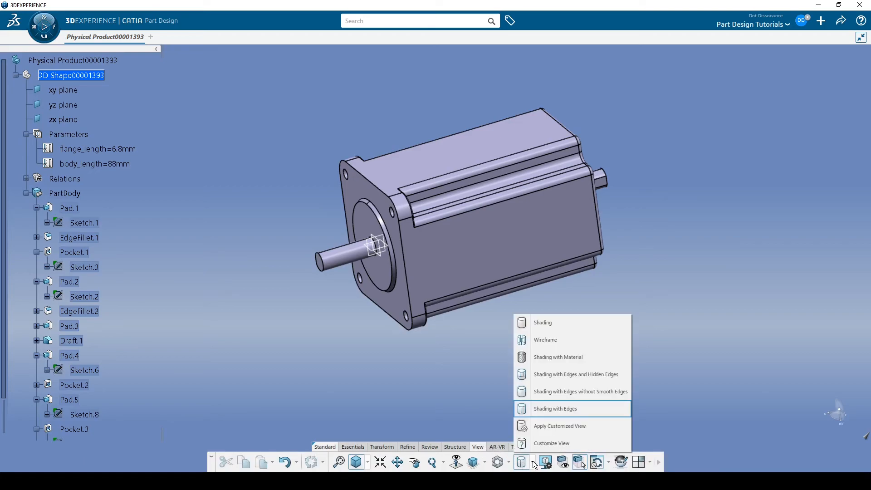
left_click(546, 325)
mouse_move(515, 341)
middle_mouse_down()
mouse_move(585, 361)
mouse_move(471, 301)
mouse_move(305, 289)
mouse_move(409, 164)
mouse_move(383, 336)
mouse_move(548, 317)
mouse_move(531, 344)
mouse_move(411, 304)
mouse_move(566, 315)
mouse_move(487, 361)
middle_mouse_up()
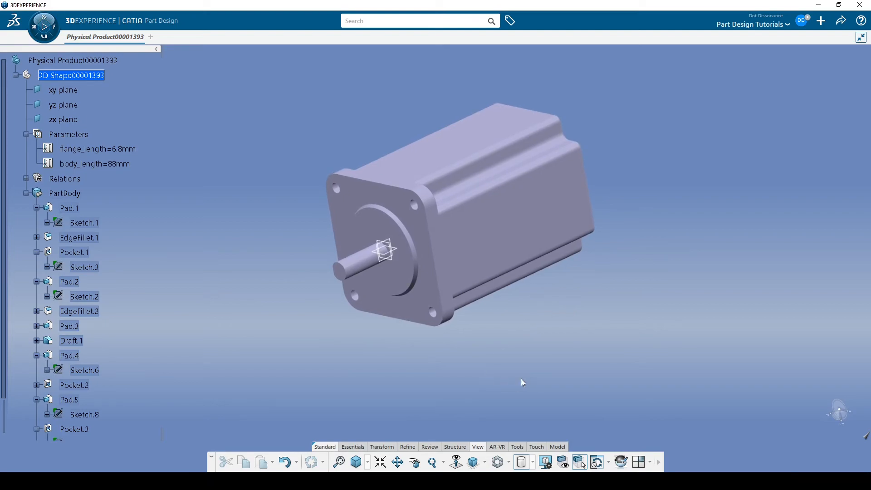
- Set the model's display style to Shading with Edges without Smooth Edges
left_click(532, 466)
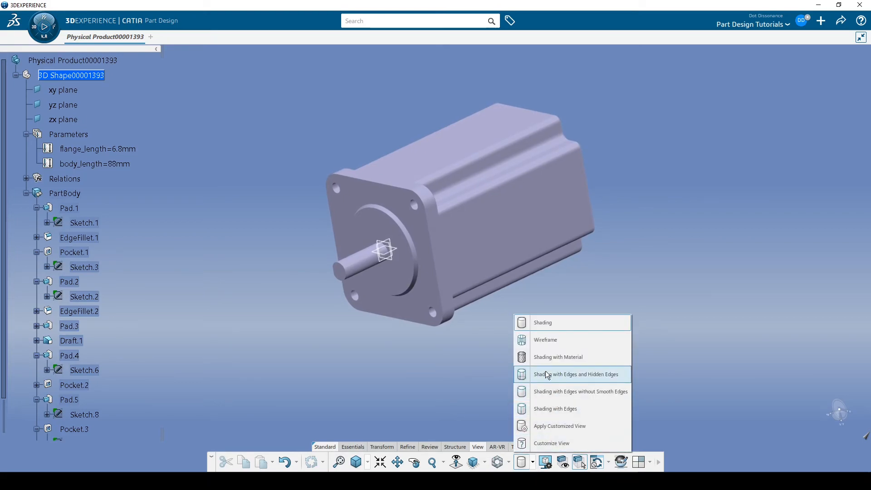
left_click(578, 393)
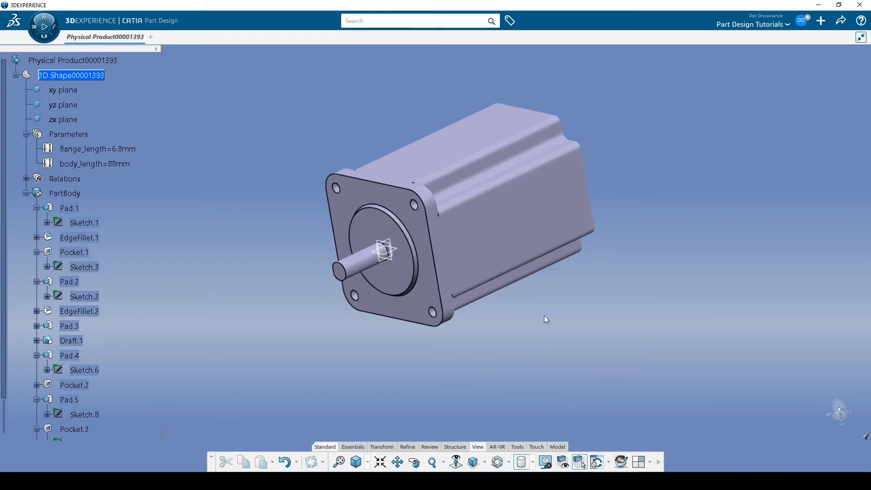
middle_click_drag(534, 314, 543, 273)
middle_click_drag(586, 187, 474, 182)
middle_click_drag(446, 208, 512, 258)
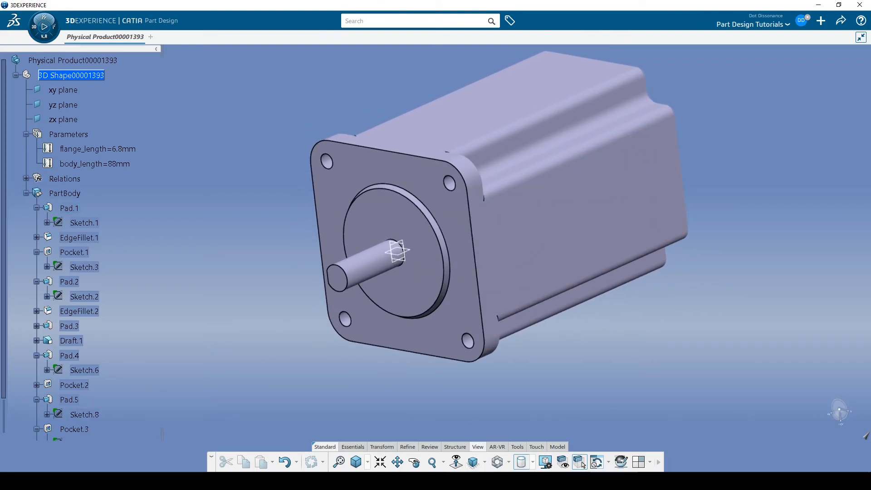
- Set the model's display style to Shading with Edges
left_click(534, 467)
left_click(549, 409)
mouse_move(431, 399)
middle_mouse_down()
mouse_move(422, 132)
mouse_move(482, 184)
mouse_move(445, 192)
mouse_move(405, 220)
mouse_move(412, 221)
middle_mouse_up()
middle_click_drag(629, 261, 610, 249)
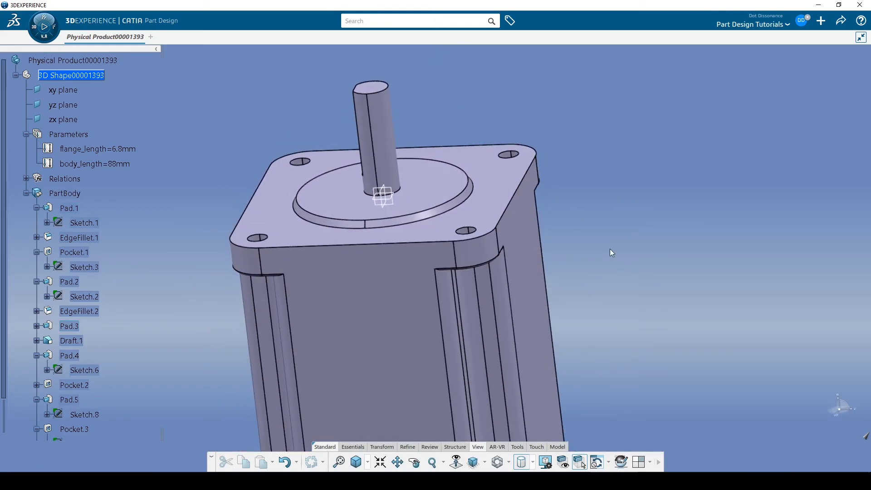
- Chamfer the outline edge of the flange's front face at 45 degrees with tangency propagation
left_click(407, 447)
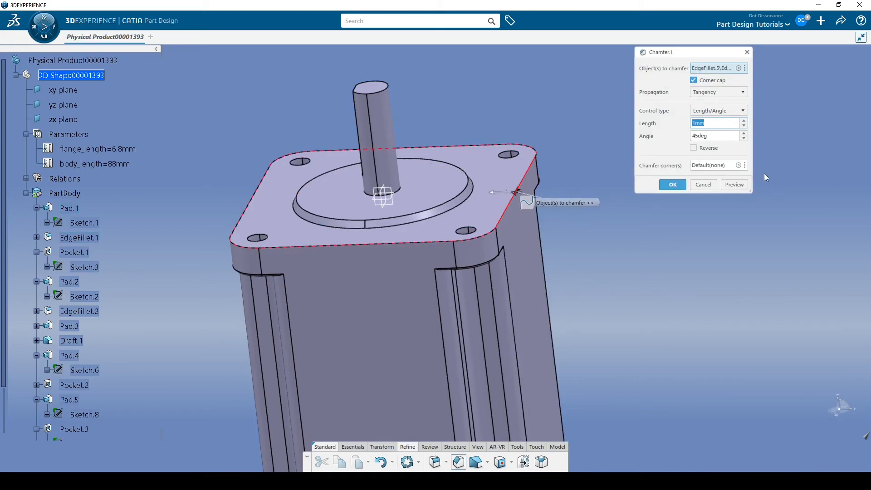
type("2")
key("Return")
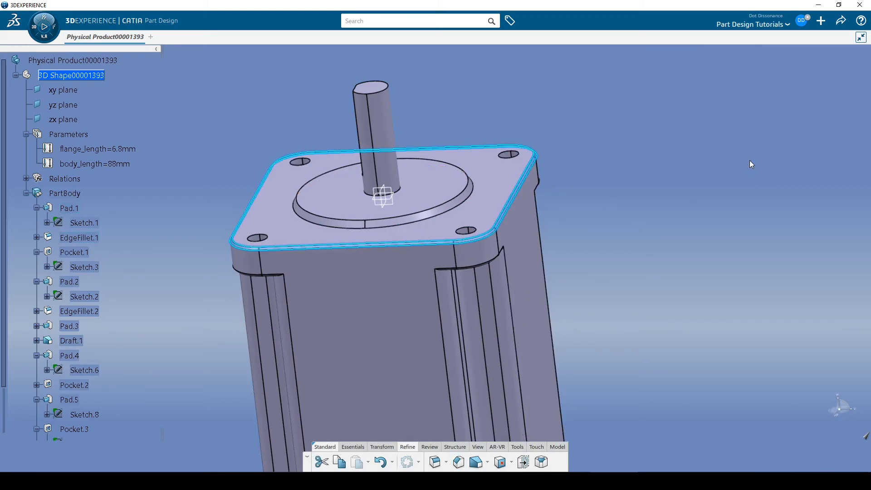
- Chamfer the end edges of the front and rear shafts with a 0.5 mm length at 45 degrees
middle_click_drag(672, 178, 485, 268)
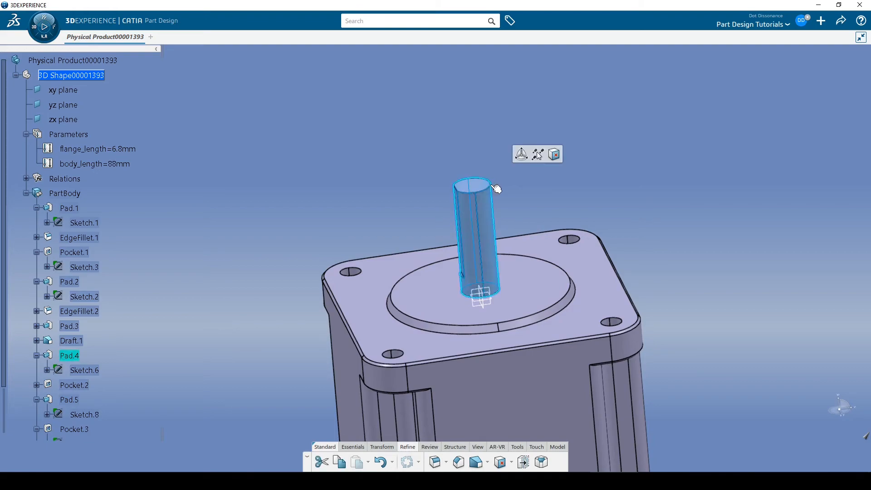
left_click(495, 184)
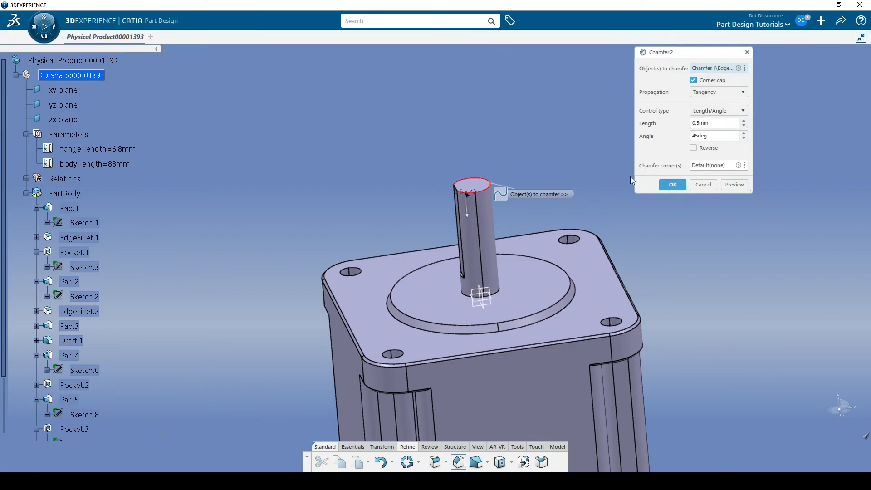
key("Return")
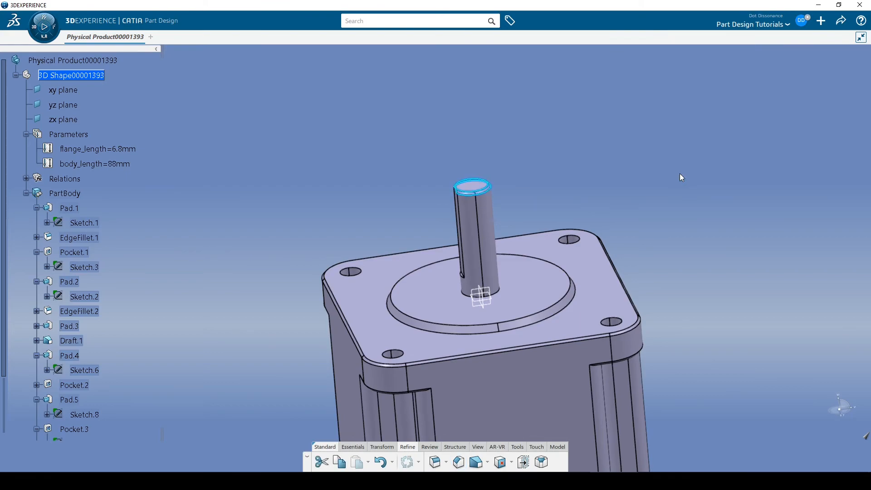
middle_click_drag(648, 167, 443, 356)
left_click(459, 462)
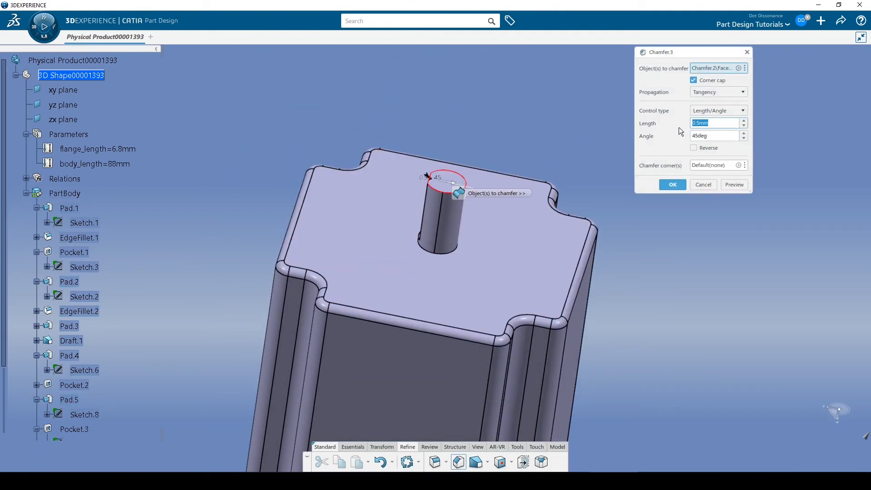
key("Return")
- Set the PartBody's fill color to black in its graphic properties
middle_click_drag(688, 94, 508, 378)
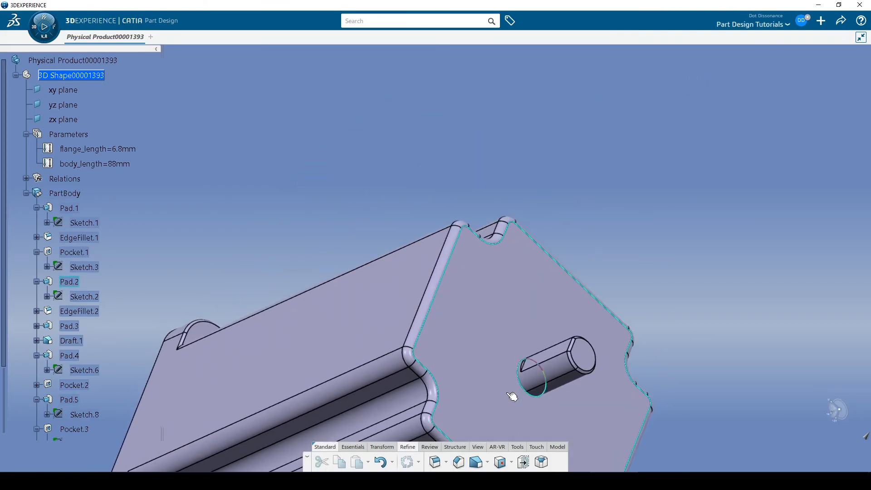
middle_click_drag(468, 328, 558, 206)
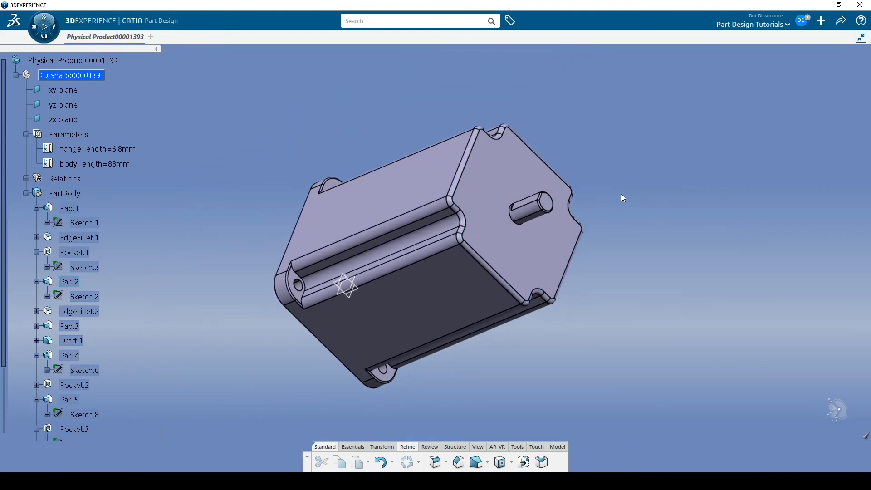
middle_click_drag(504, 232, 384, 234)
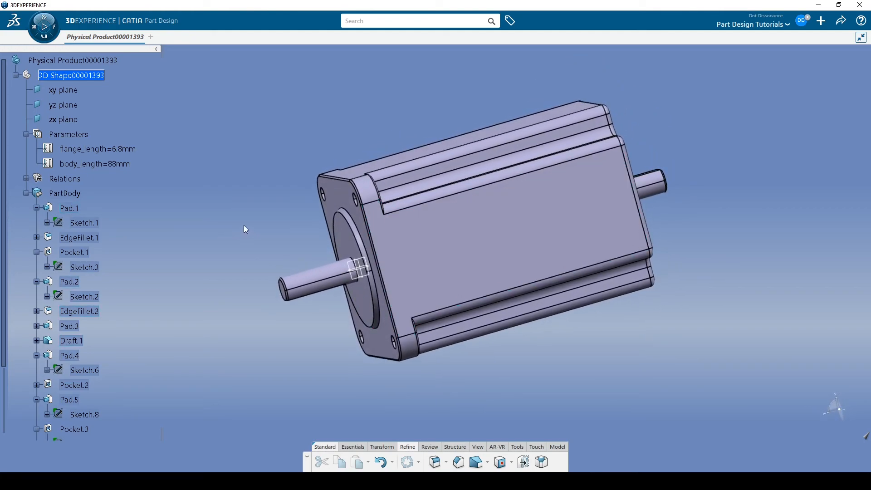
mouse_move(436, 249)
middle_mouse_down()
mouse_move(436, 284)
mouse_move(443, 284)
mouse_move(441, 262)
mouse_move(387, 241)
mouse_move(401, 224)
mouse_move(424, 234)
middle_mouse_up()
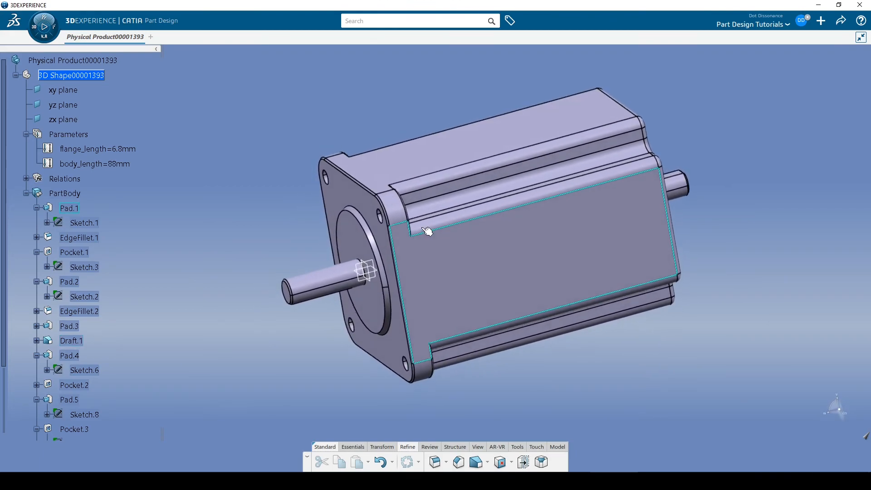
right_click(76, 193)
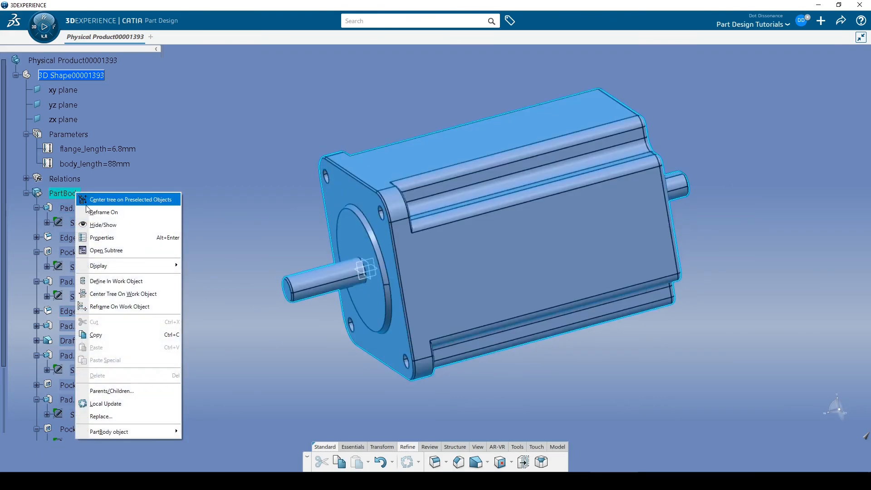
left_click(114, 238)
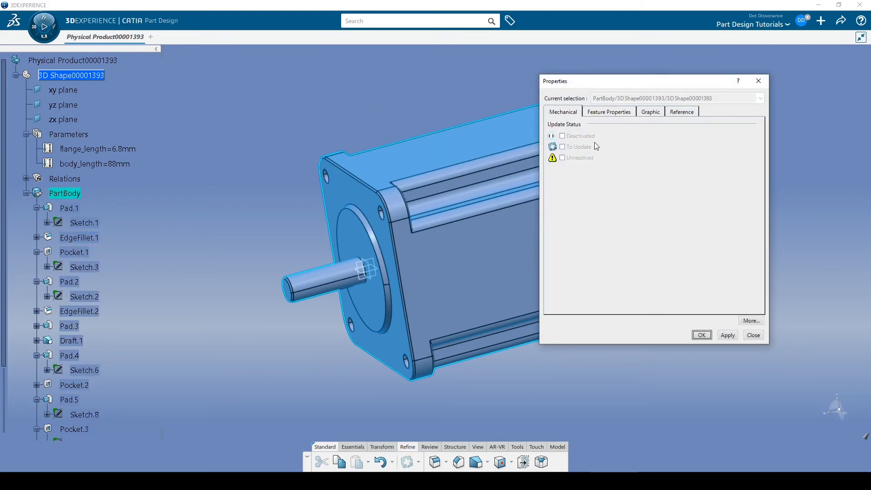
left_click(653, 112)
left_click(602, 145)
left_click(566, 320)
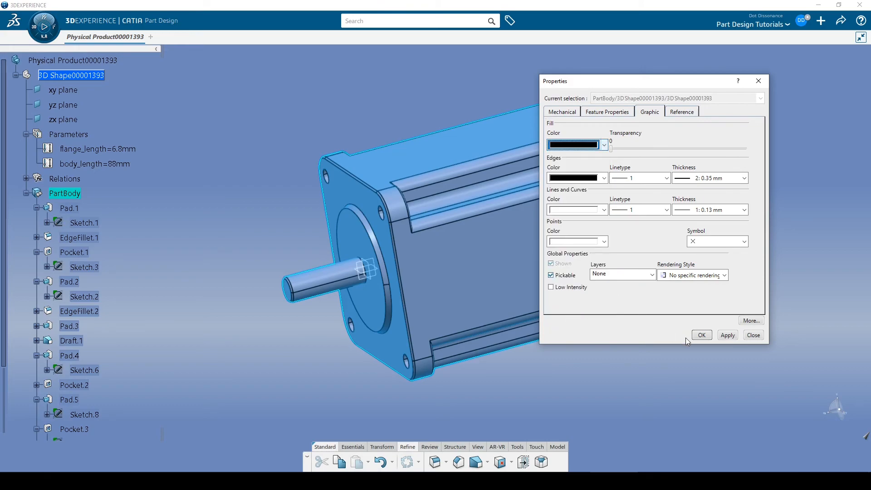
left_click(701, 335)
middle_click_drag(641, 375, 578, 340)
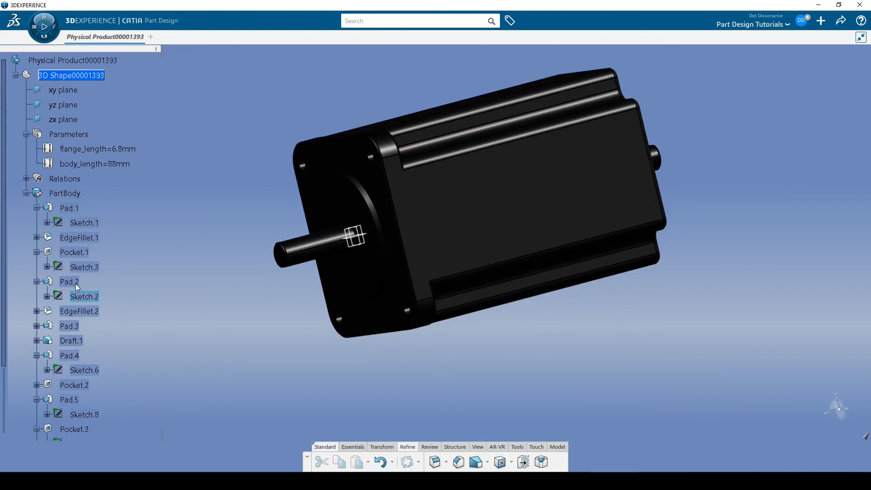
- Set the PartBody's fill color to the custom dark gray with red, green and blue values of 67
right_click(63, 193)
left_click(122, 238)
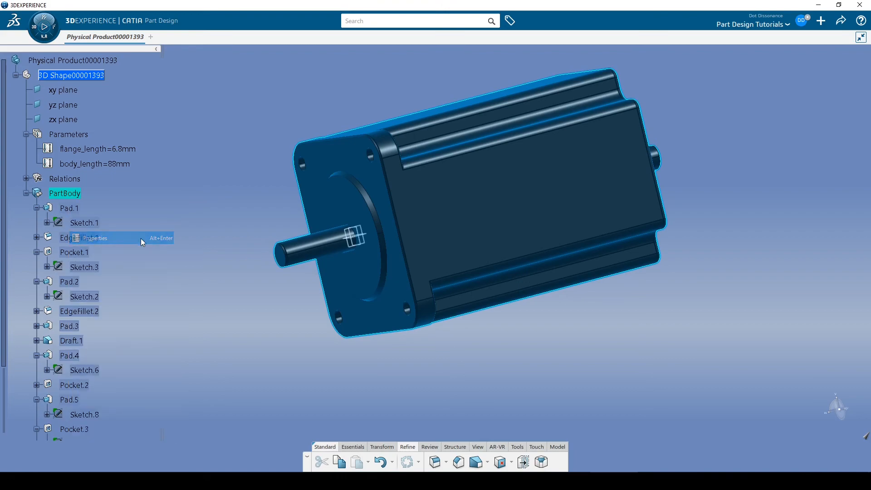
left_click(604, 145)
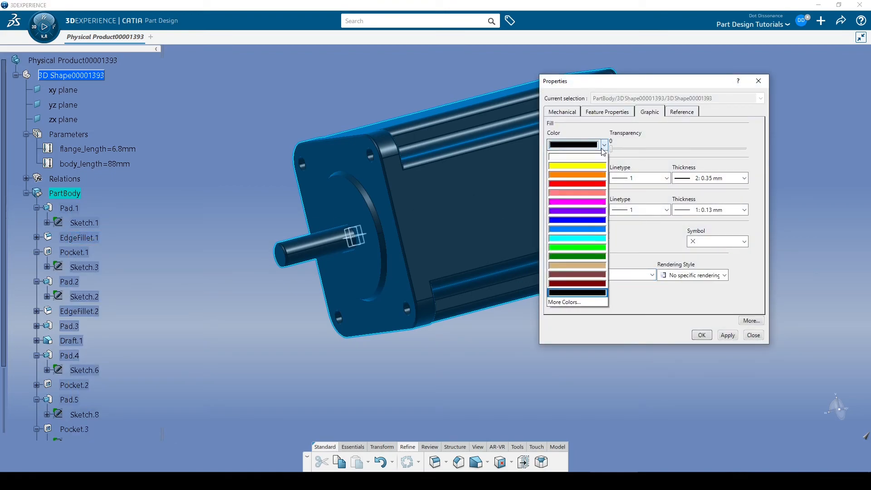
left_click(579, 156)
left_click(586, 144)
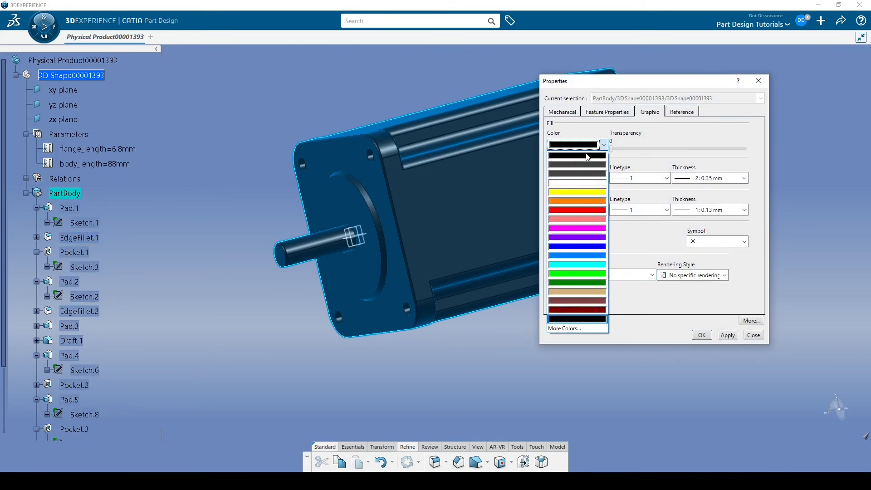
left_click(563, 331)
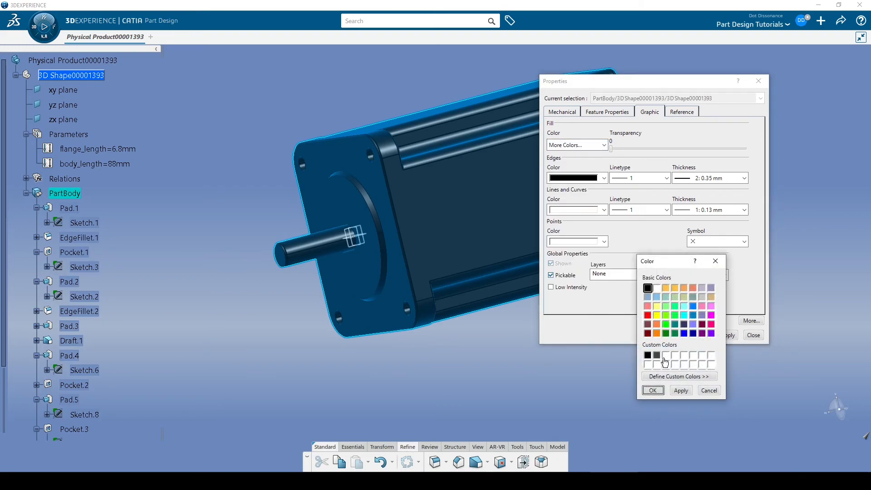
left_click(693, 377)
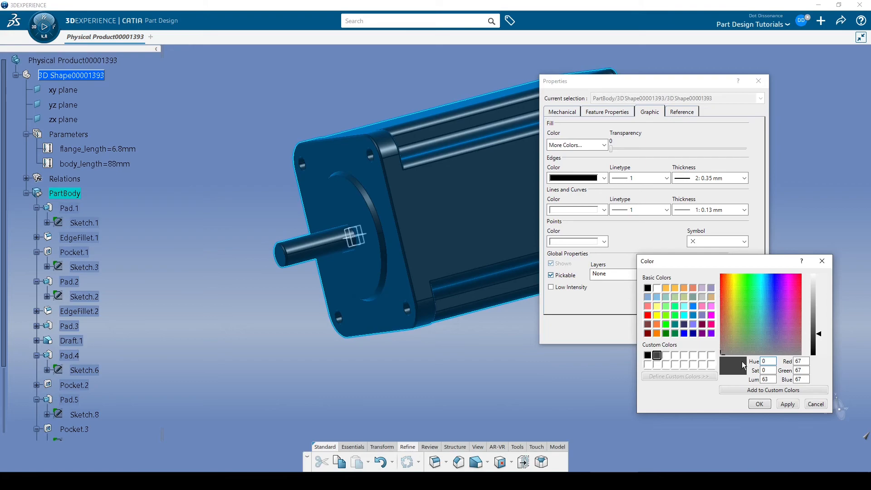
left_click(757, 404)
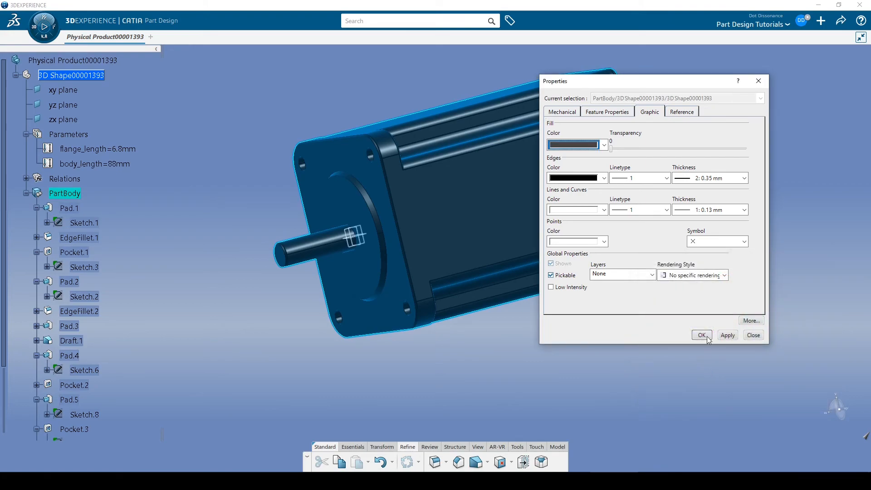
left_click(702, 335)
middle_click_drag(638, 301, 475, 238)
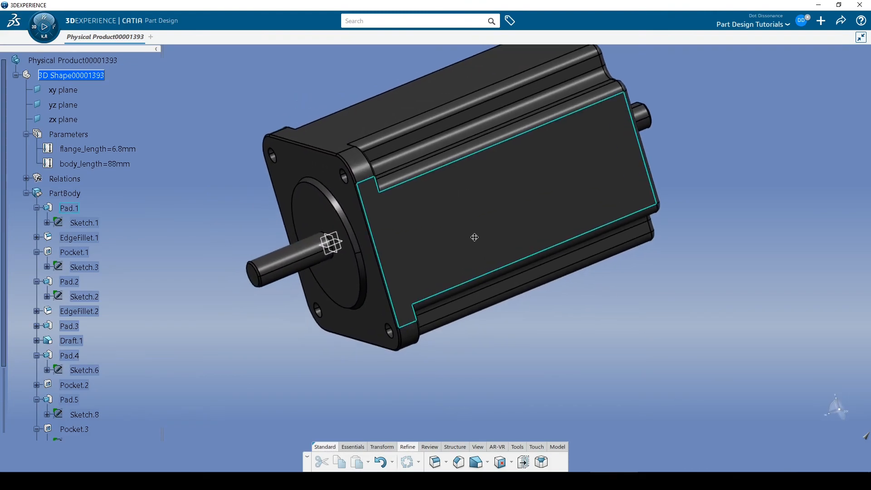
- Set the model's display style to plain Shading, without edges
left_click(478, 448)
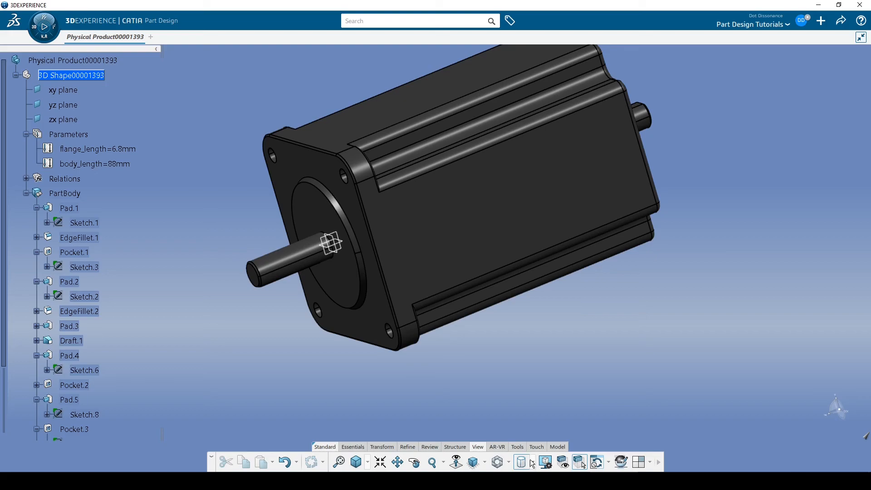
left_click(532, 462)
left_click(543, 325)
middle_click_drag(578, 259, 376, 295)
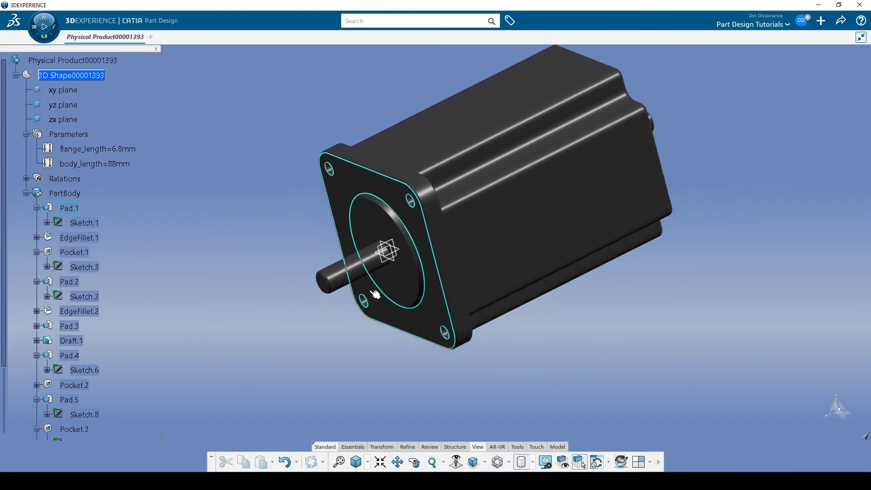
left_click(351, 273)
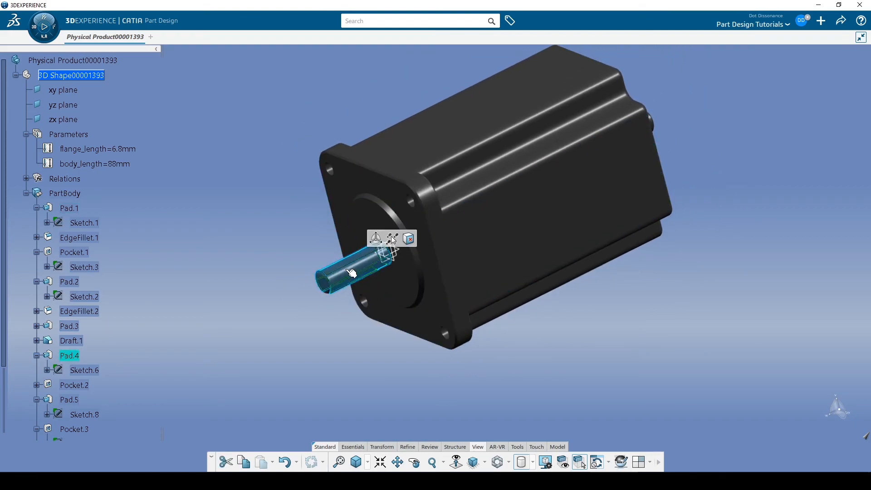
middle_click_drag(352, 273, 403, 156)
- Hide the xy, yz and zx reference planes
middle_click_drag(602, 123, 522, 259)
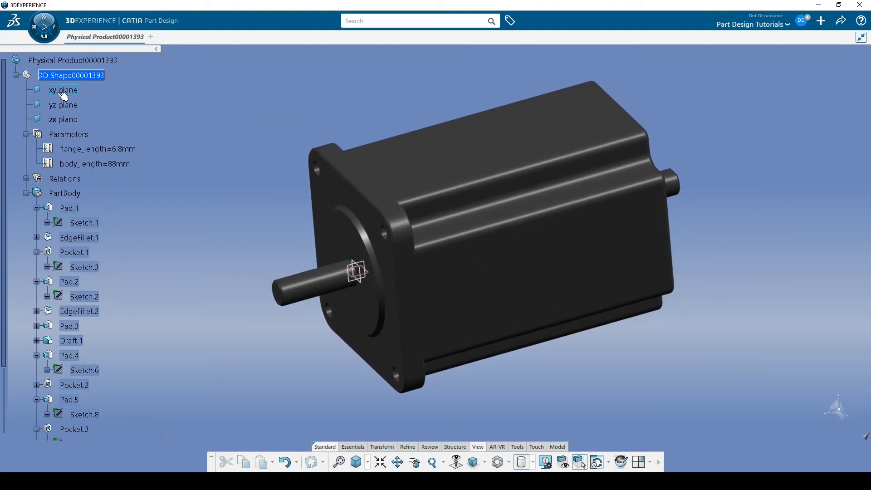
right_click(75, 123)
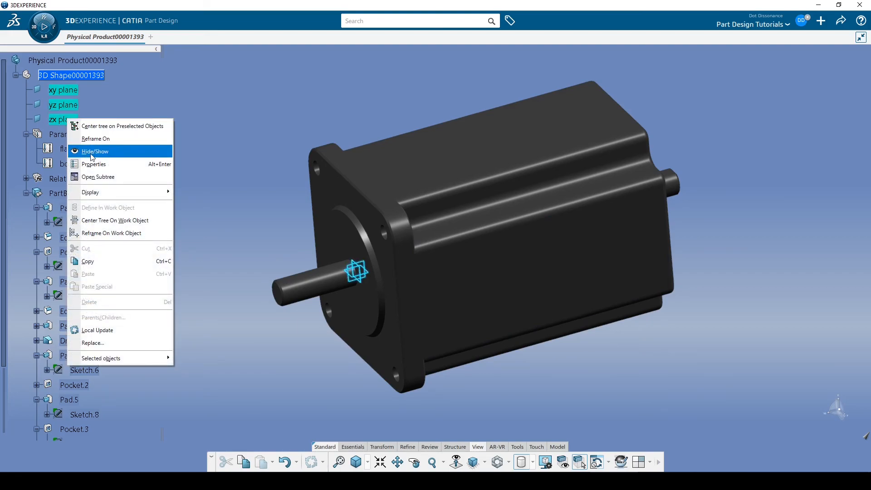
left_click(100, 153)
- Examine the finished motor's body, flange and both shafts from several angles
middle_click_drag(377, 318, 665, 252)
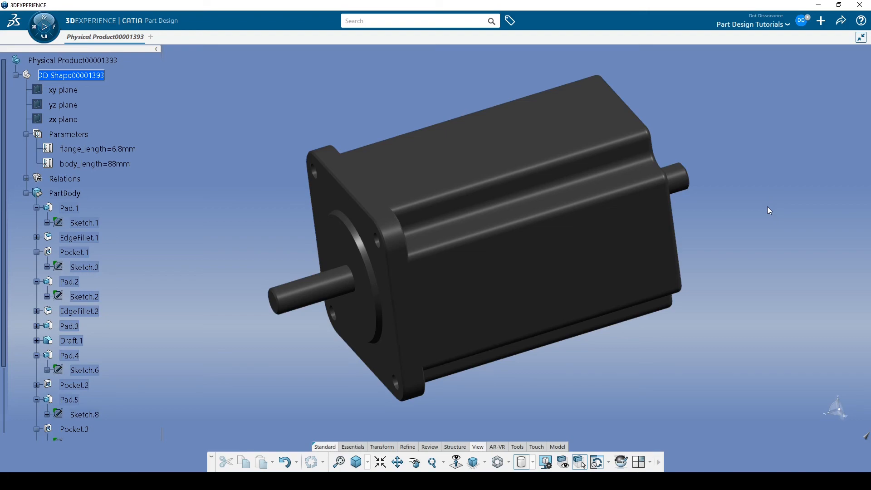
middle_click_drag(486, 440, 545, 270)
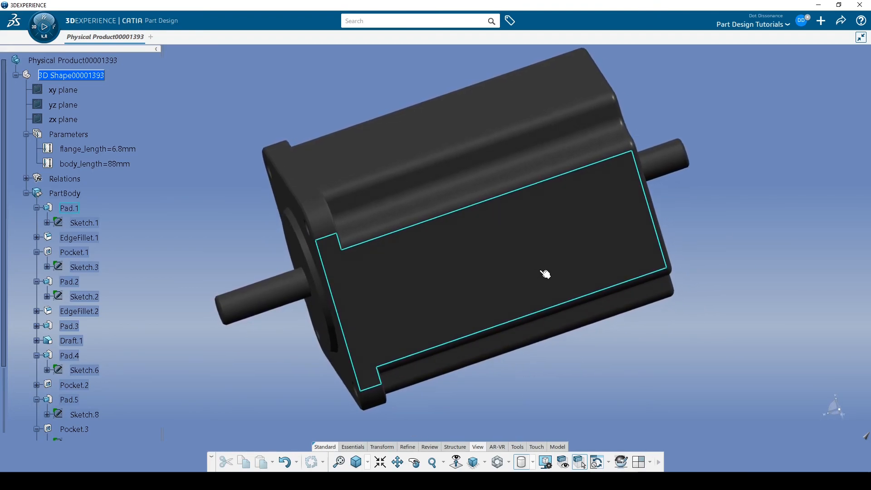
middle_click_drag(547, 376, 555, 391)
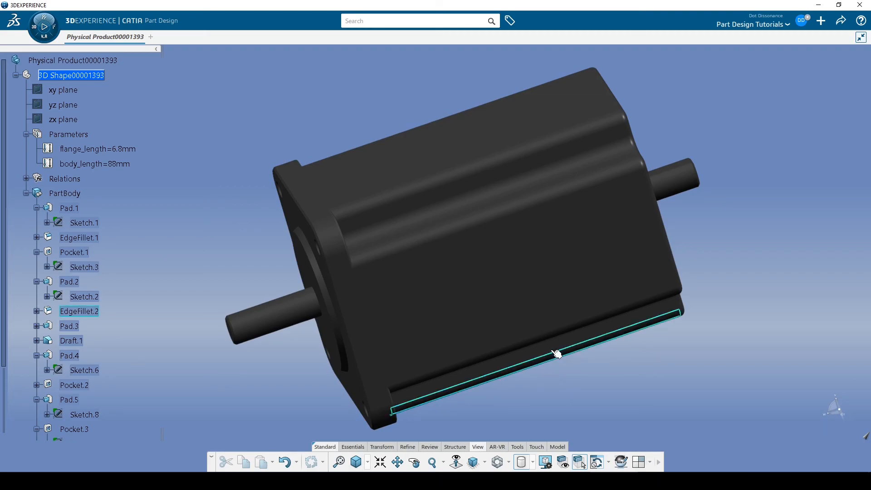
middle_click_drag(523, 304, 600, 335)
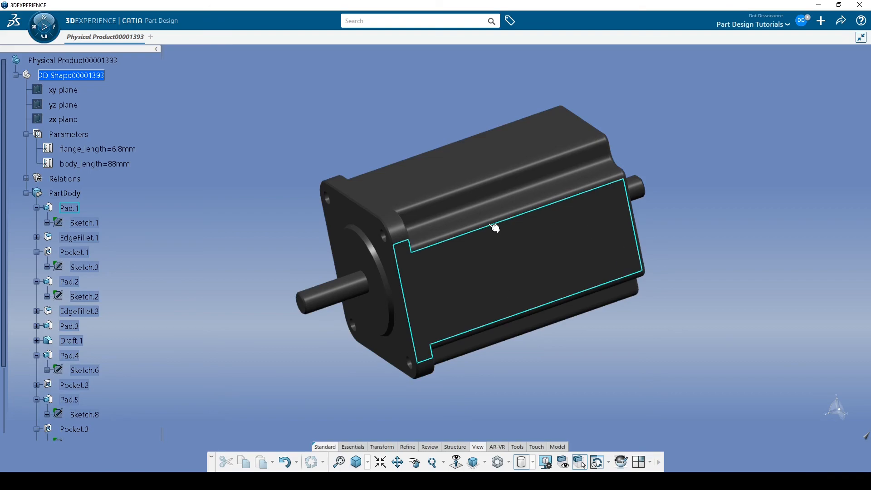
middle_click_drag(482, 276, 512, 268)
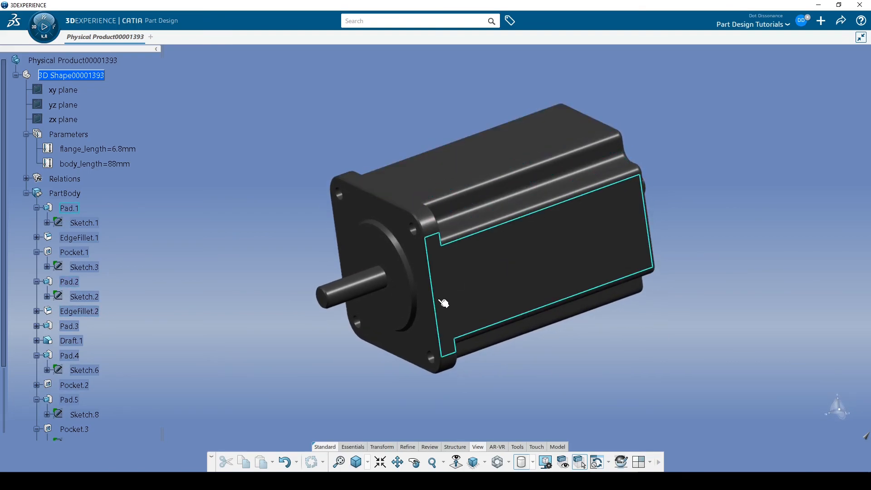
- Inspect the motor's filleted corner grooves, rear face and rear shaft up close and from opposite sides
middle_click_drag(449, 263, 433, 283)
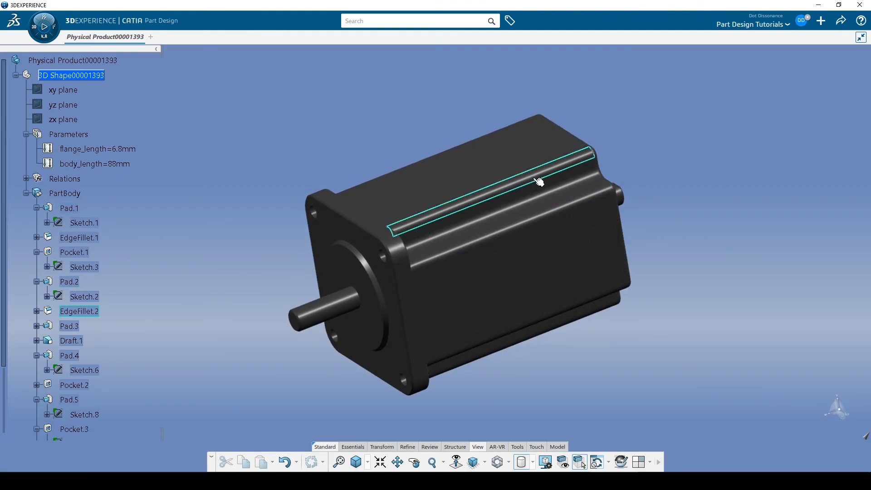
middle_click_drag(521, 237, 487, 282)
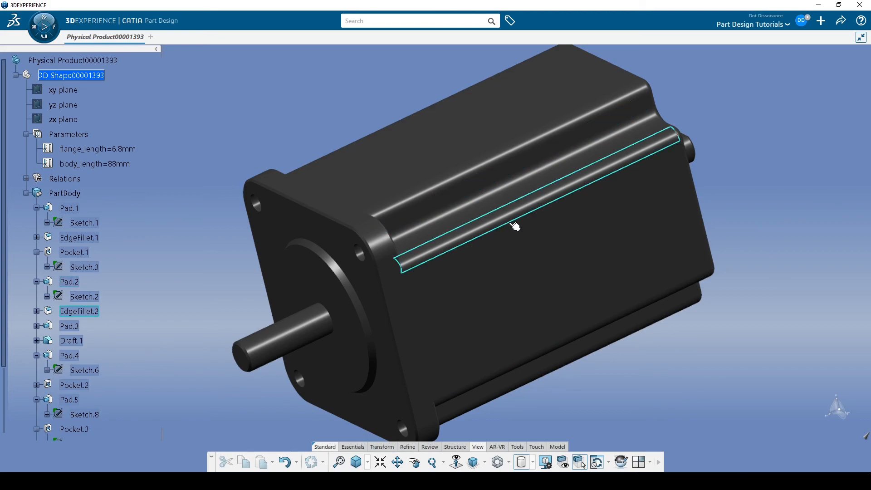
middle_click_drag(516, 203, 247, 198)
middle_click_drag(301, 255, 484, 199)
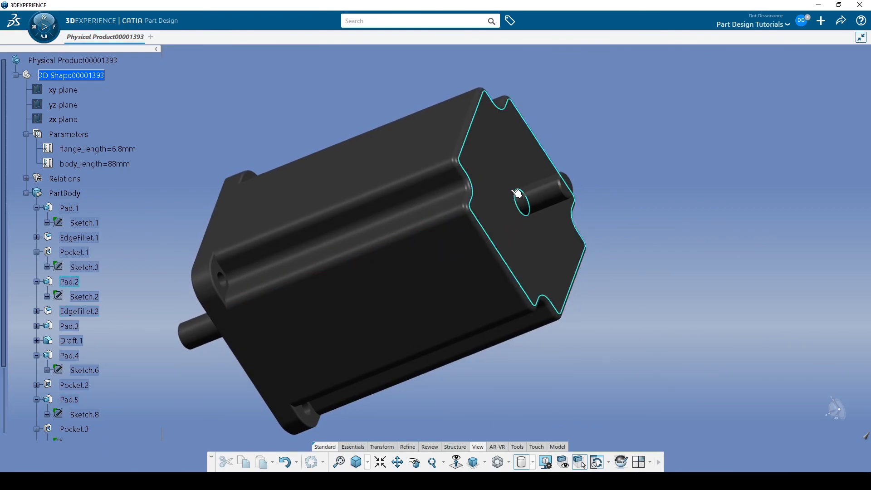
middle_click_drag(442, 199, 488, 205)
middle_click_drag(429, 246, 485, 252)
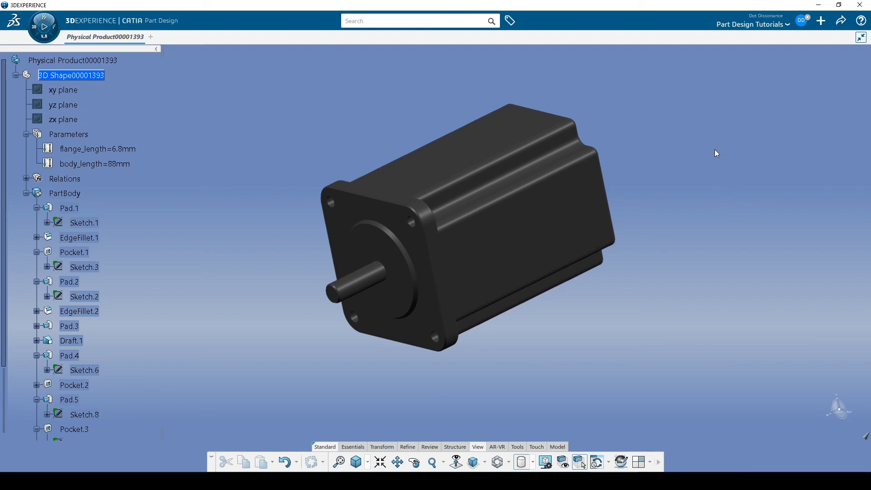
middle_click_drag(672, 210, 537, 209)
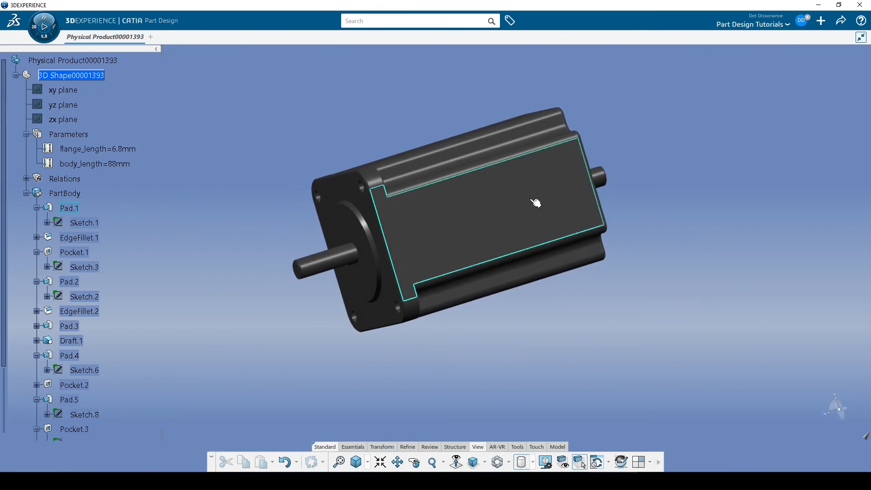
middle_click_drag(453, 115, 506, 187)
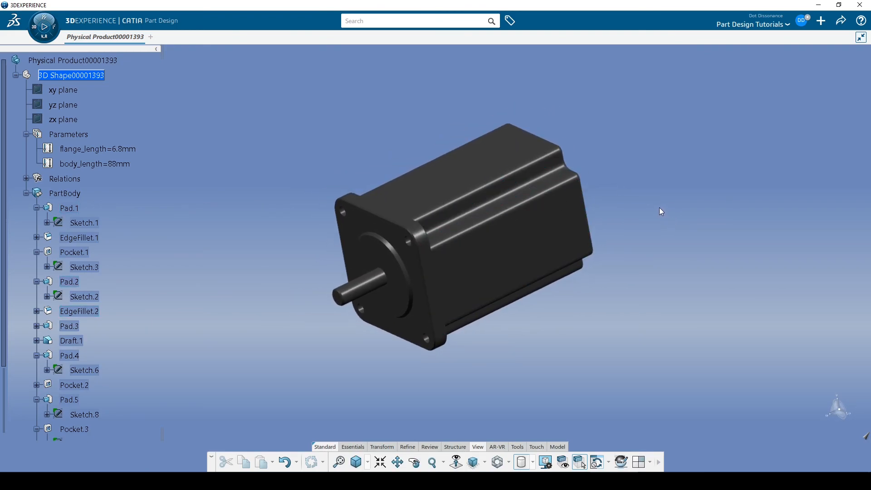
left_click(842, 22)
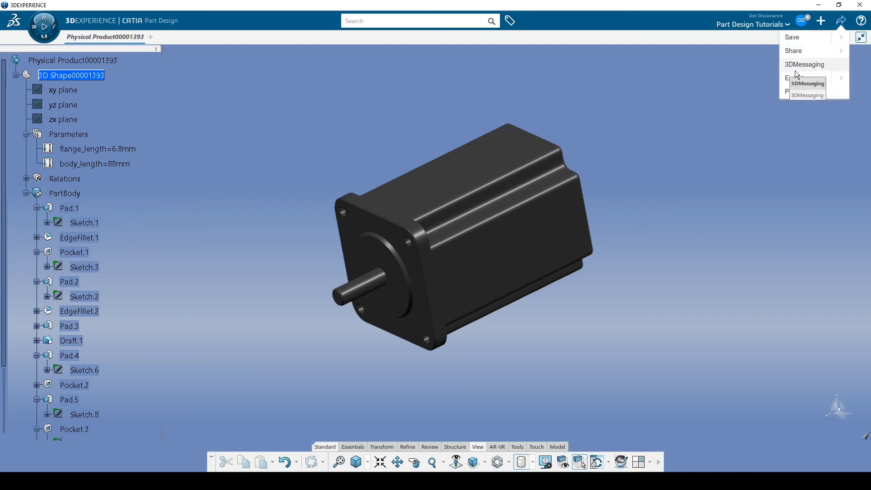
left_click(644, 167)
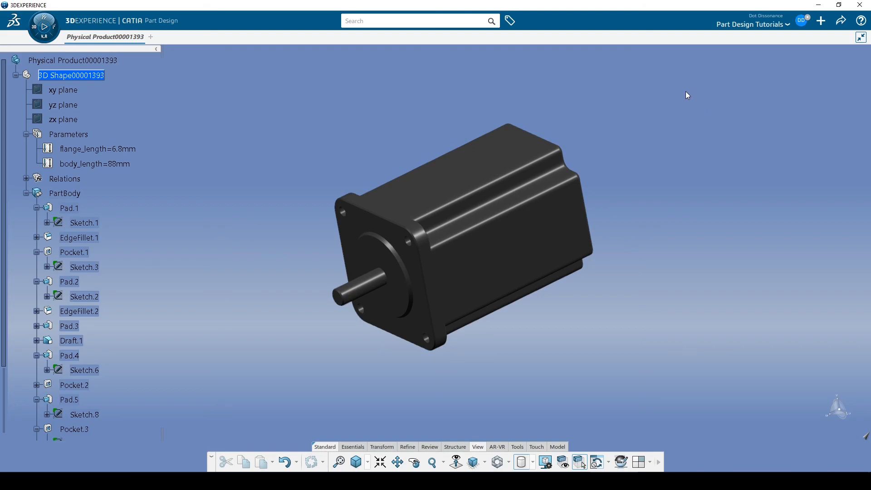
middle_click_drag(557, 314, 534, 291)
middle_click_drag(475, 320, 491, 291)
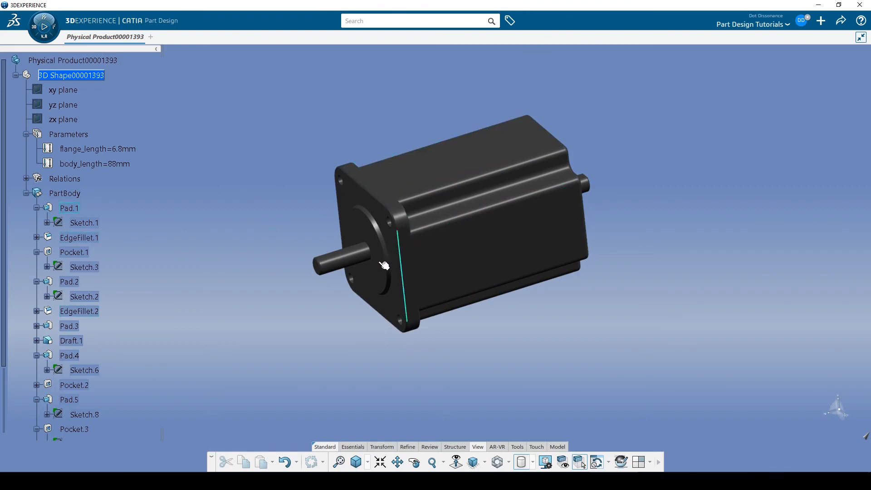
middle_click_drag(317, 257, 390, 302)
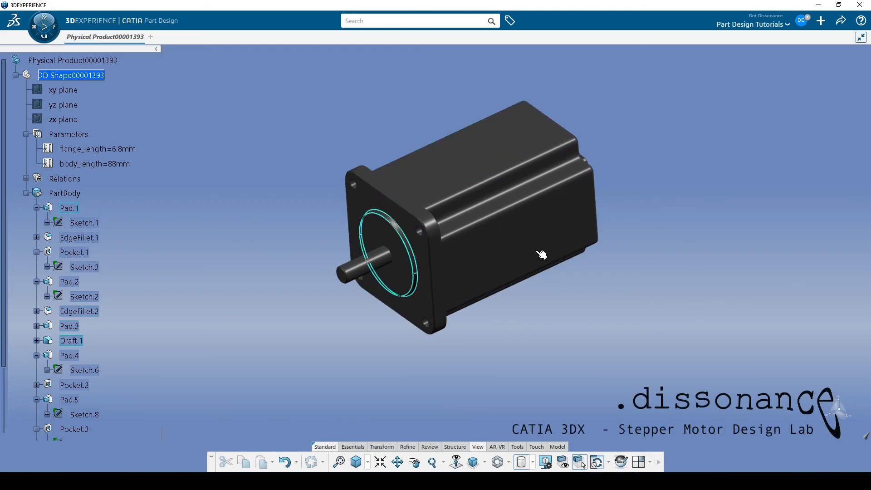
middle_click_drag(591, 310, 361, 309)
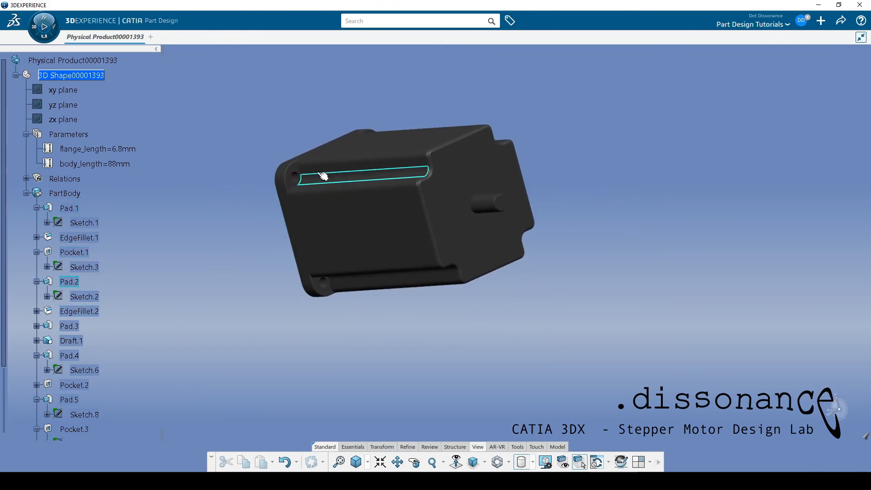
middle_click_drag(316, 181, 475, 254)
middle_click_drag(576, 342, 579, 371)
middle_click_drag(526, 353, 518, 270)
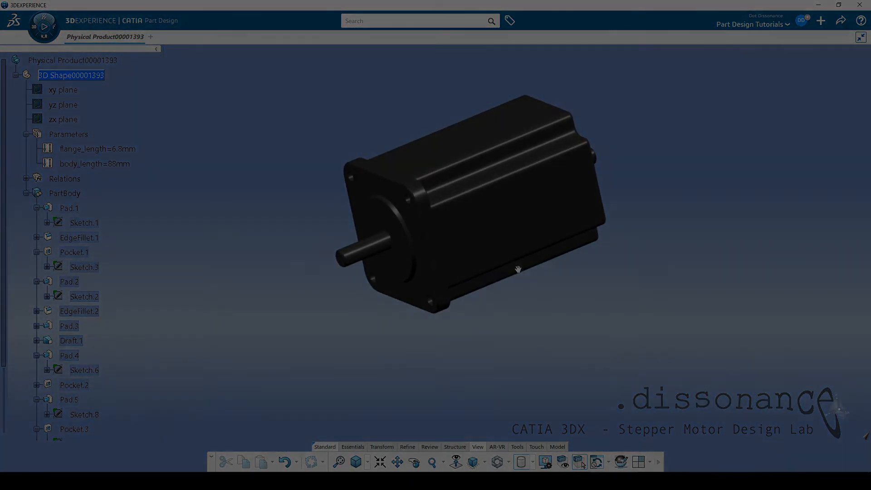